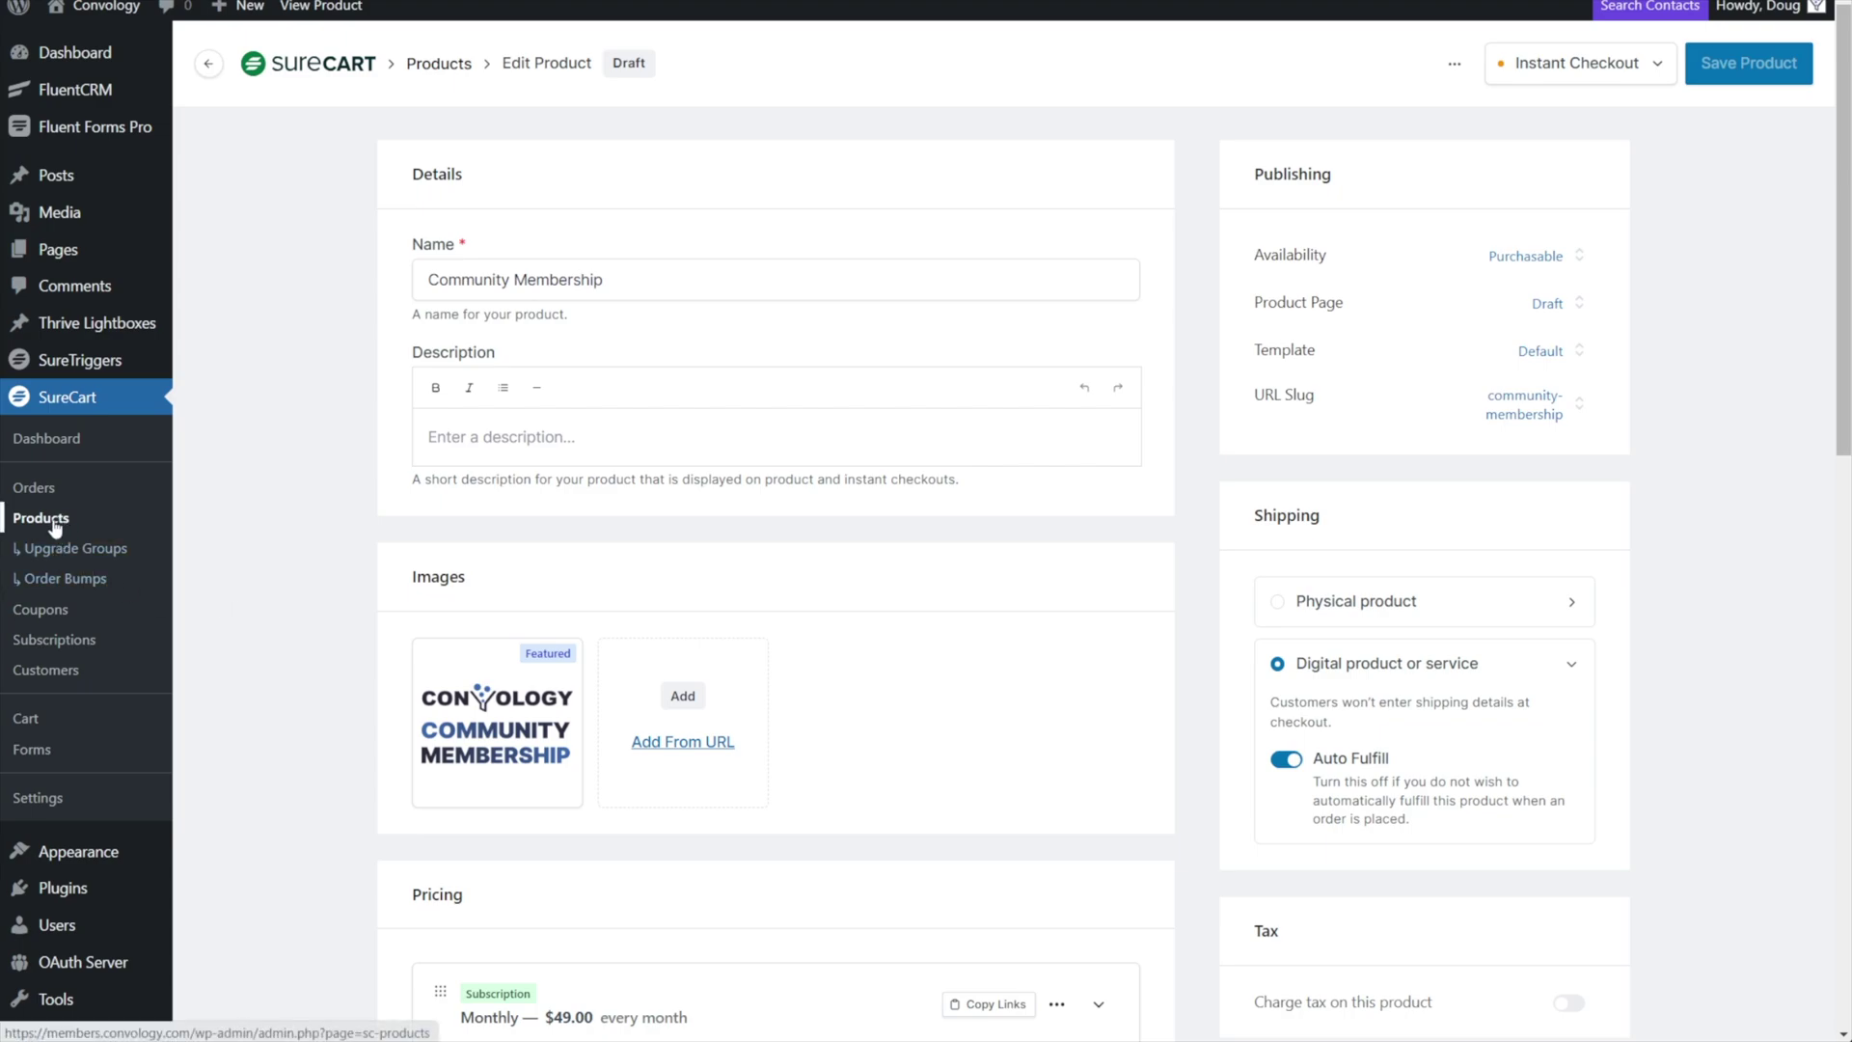
Scroll through the Community Membership Checkout form in the block editor to review its contents.
left_click(503, 274)
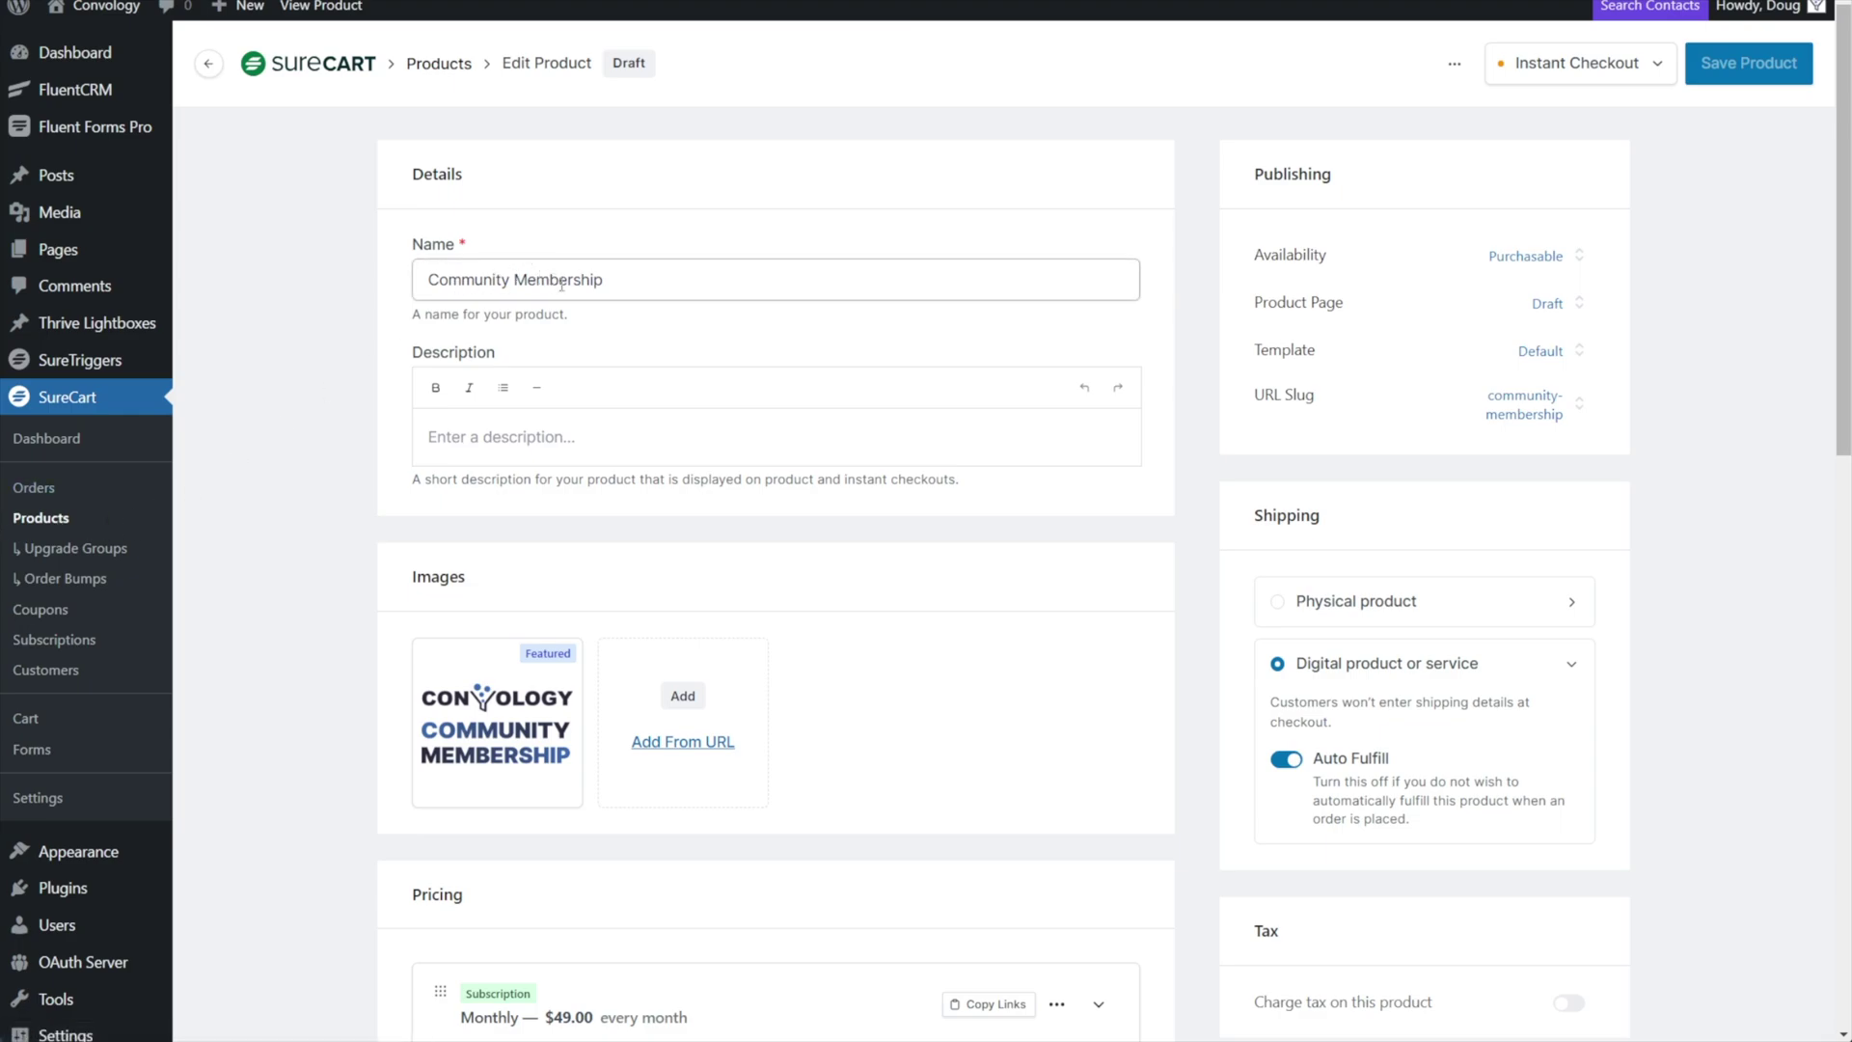
scroll(429, 603, "down", 4)
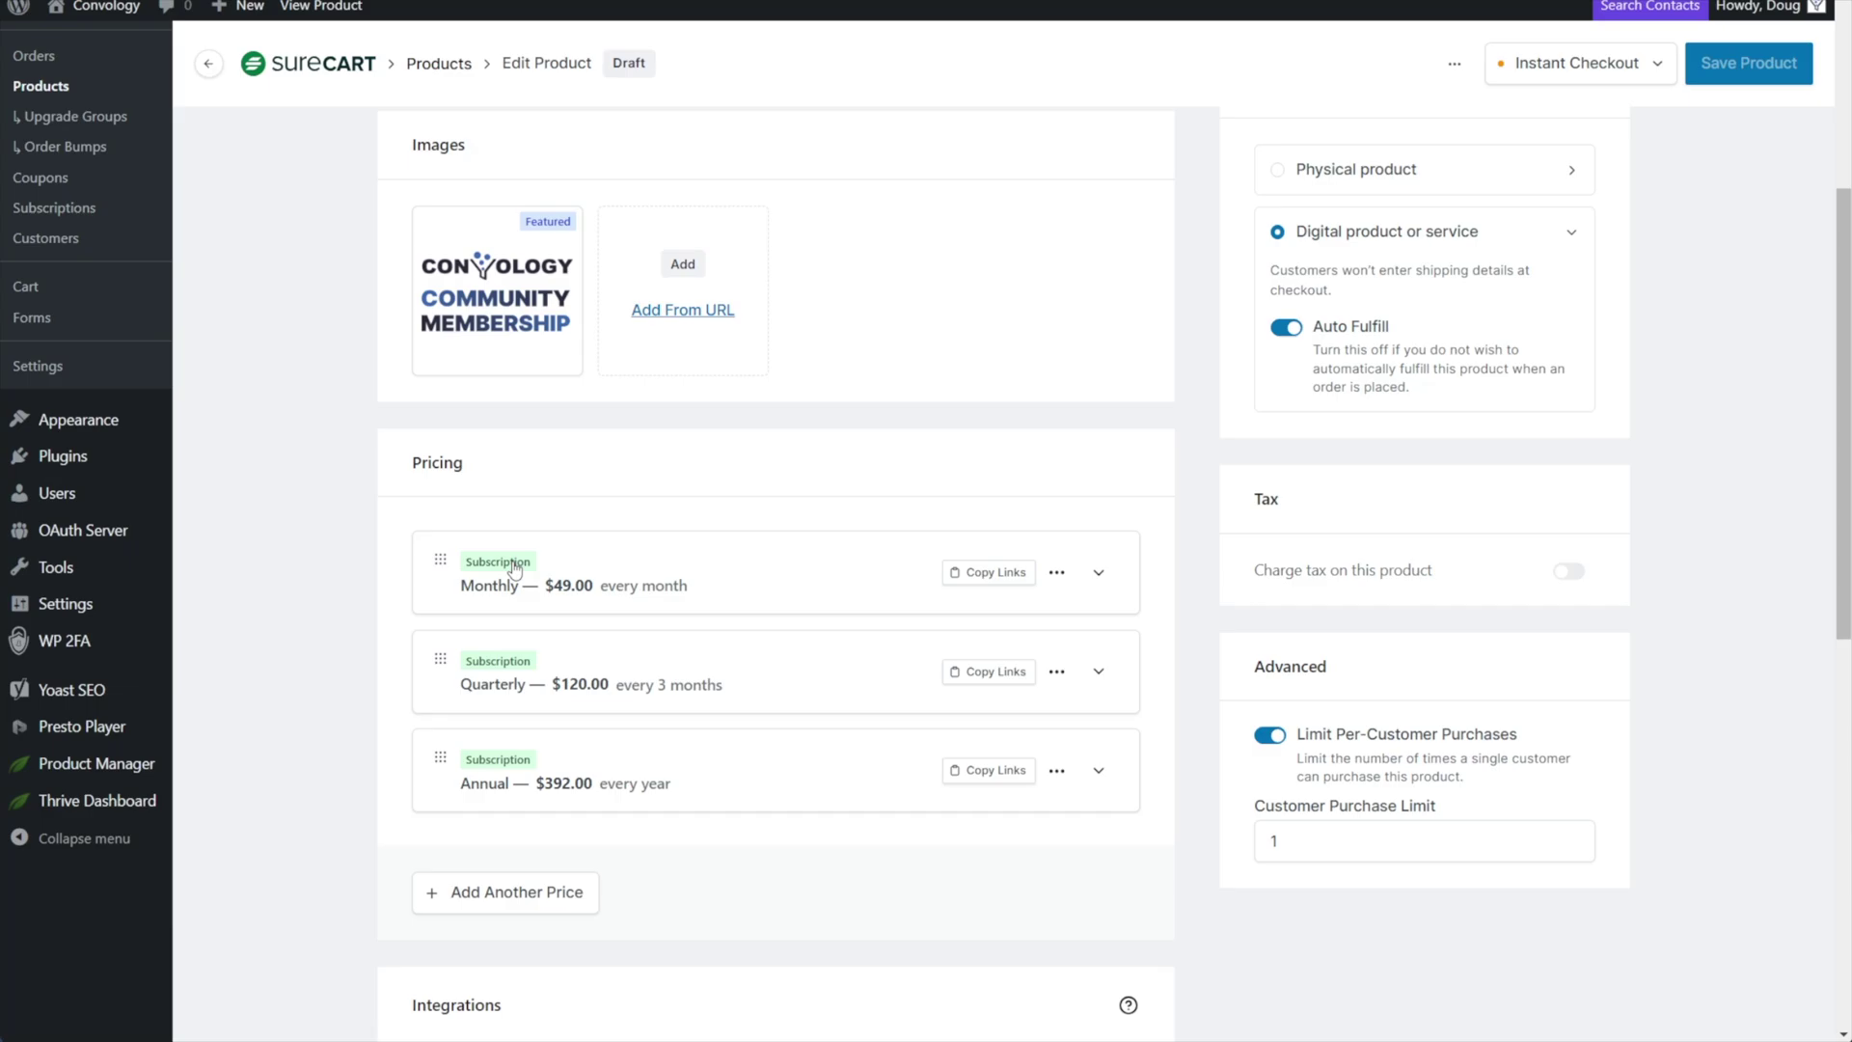
scroll(308, 556, "up", 5)
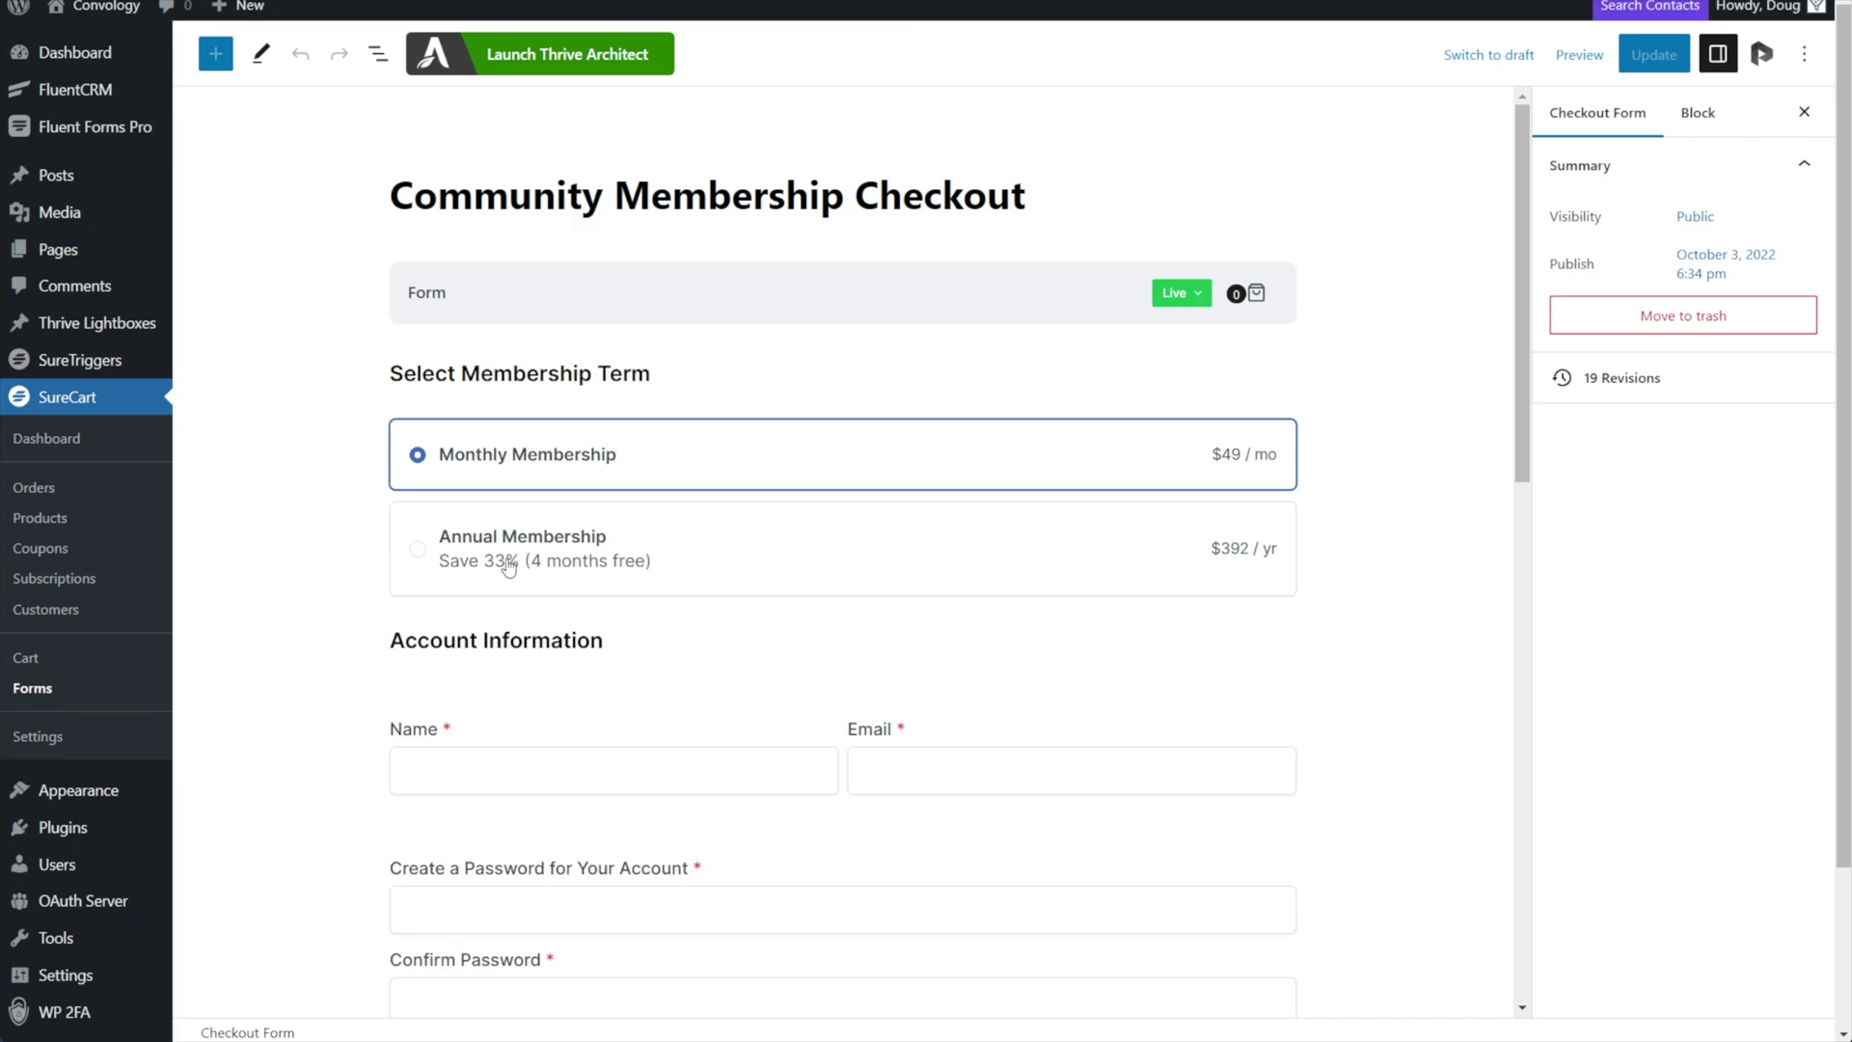
scroll(335, 476, "down", 5)
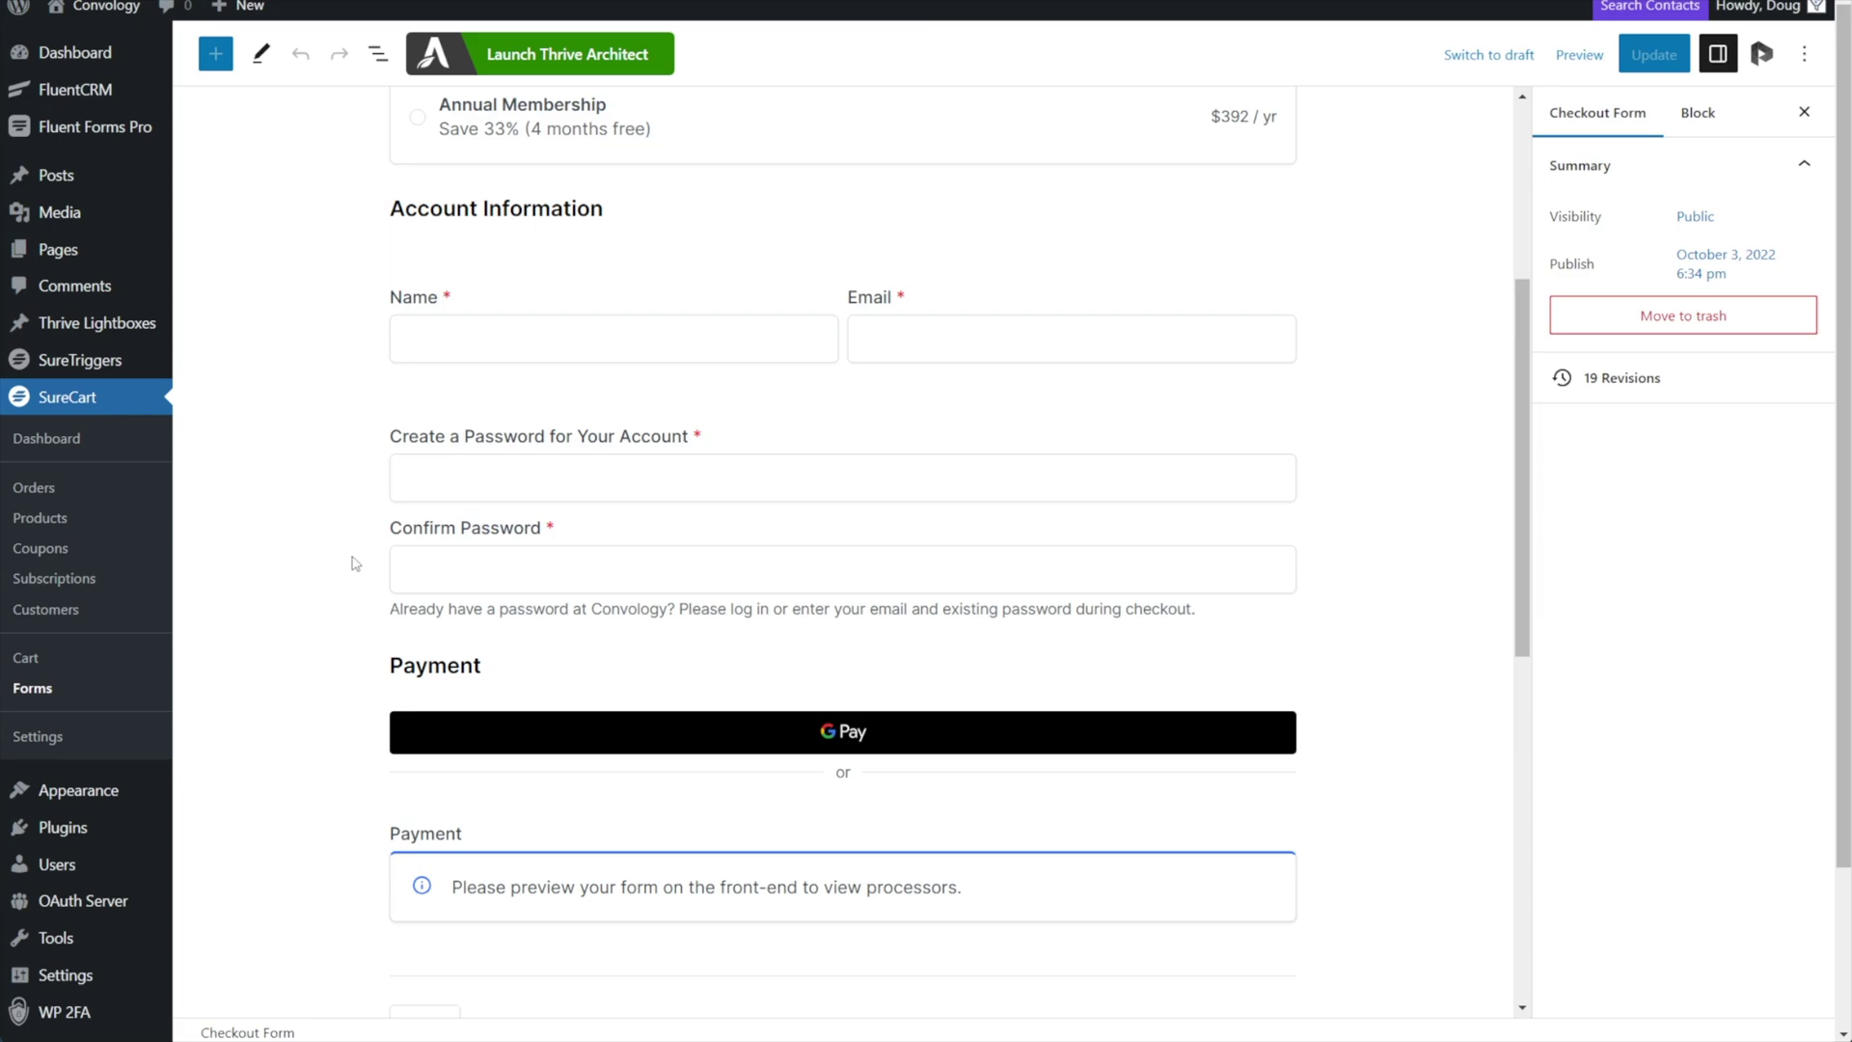
scroll(364, 525, "down", 3)
scroll(357, 662, "down", 3)
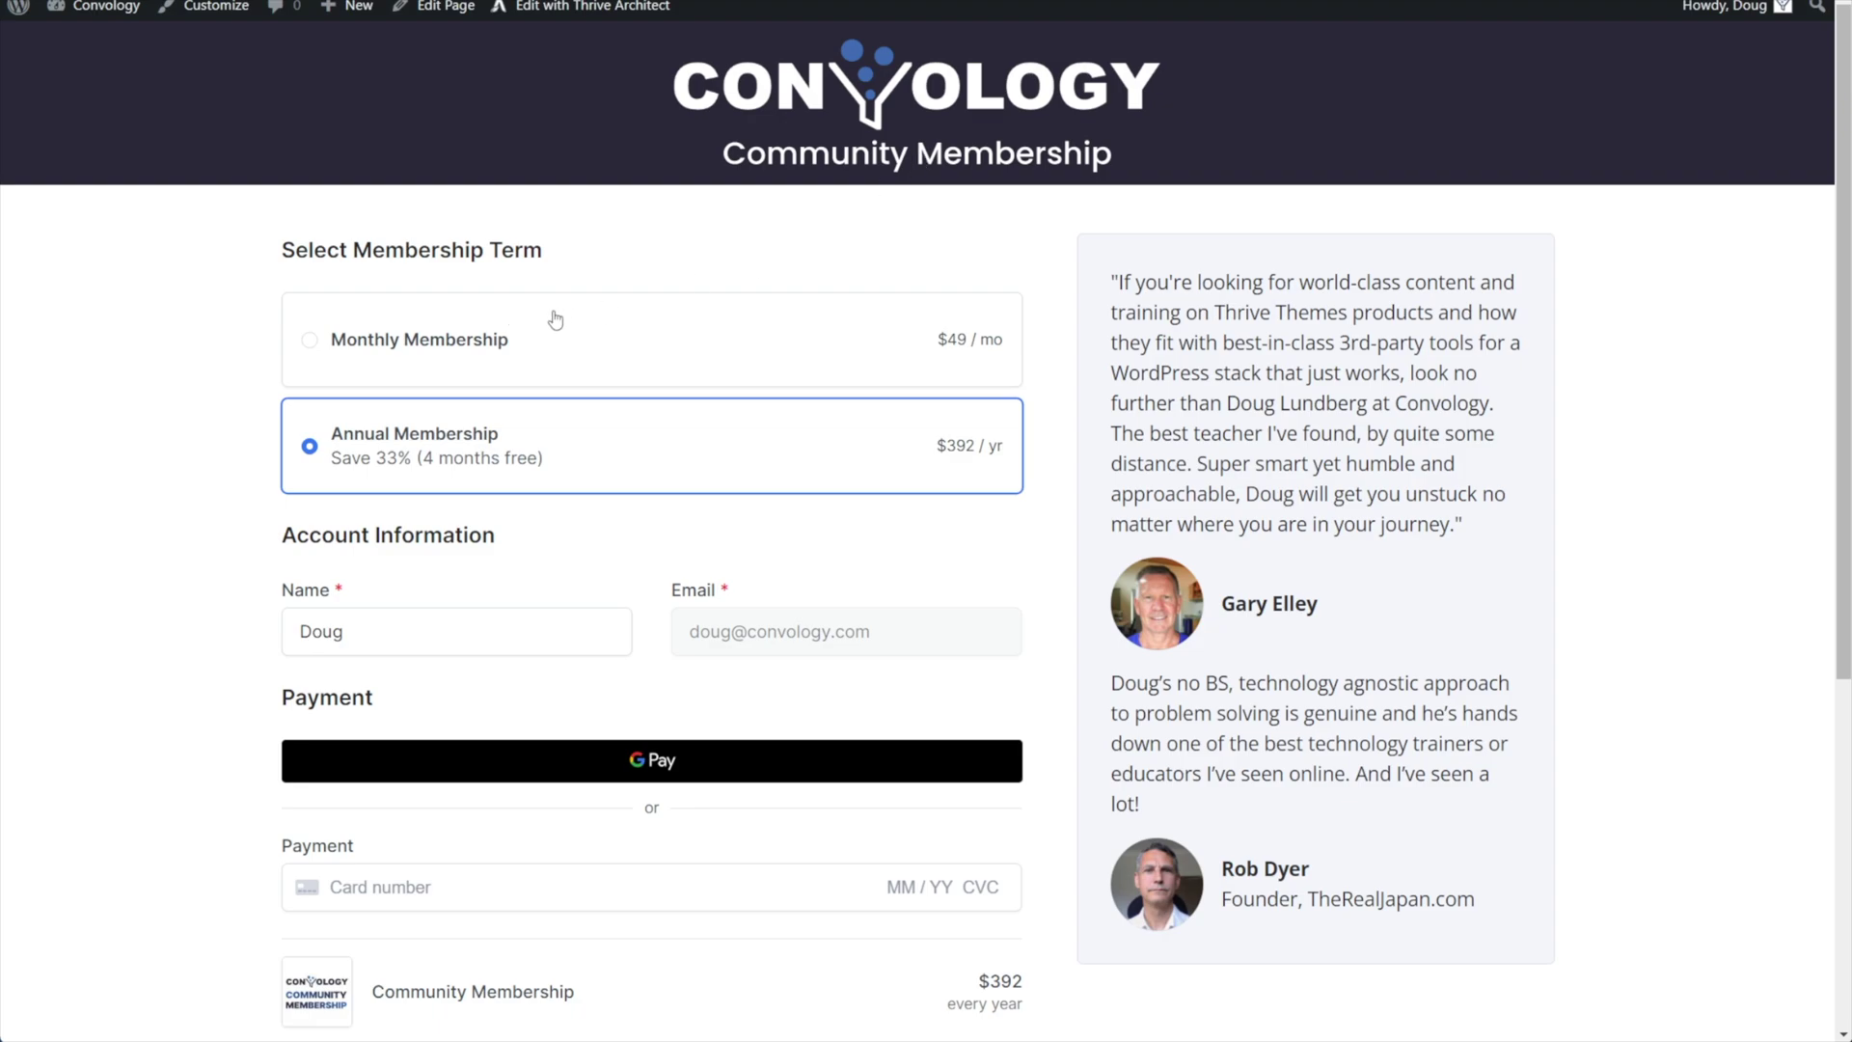
Switch the checkout to Monthly Membership, then back to Annual Membership, and check the total.
scroll(897, 384, "down", 1)
scroll(897, 384, "down", 3)
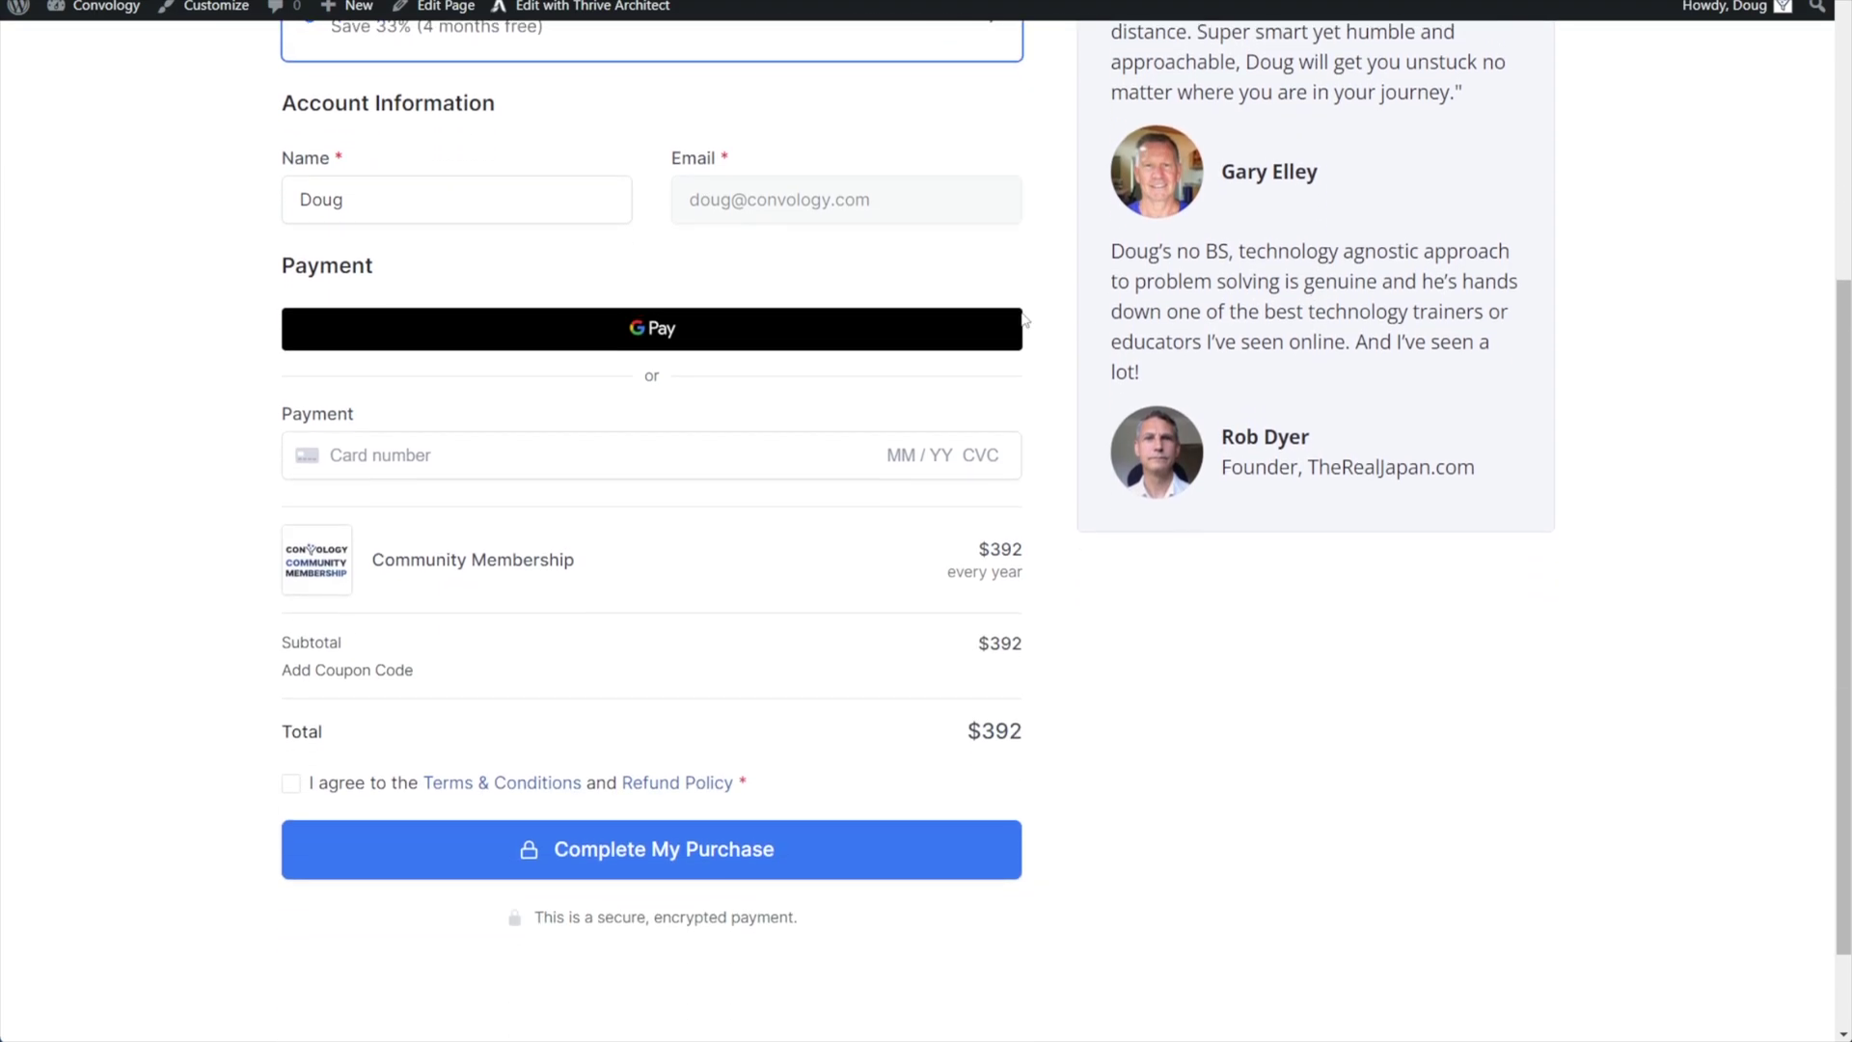
scroll(637, 258, "up", 2)
left_click(355, 137)
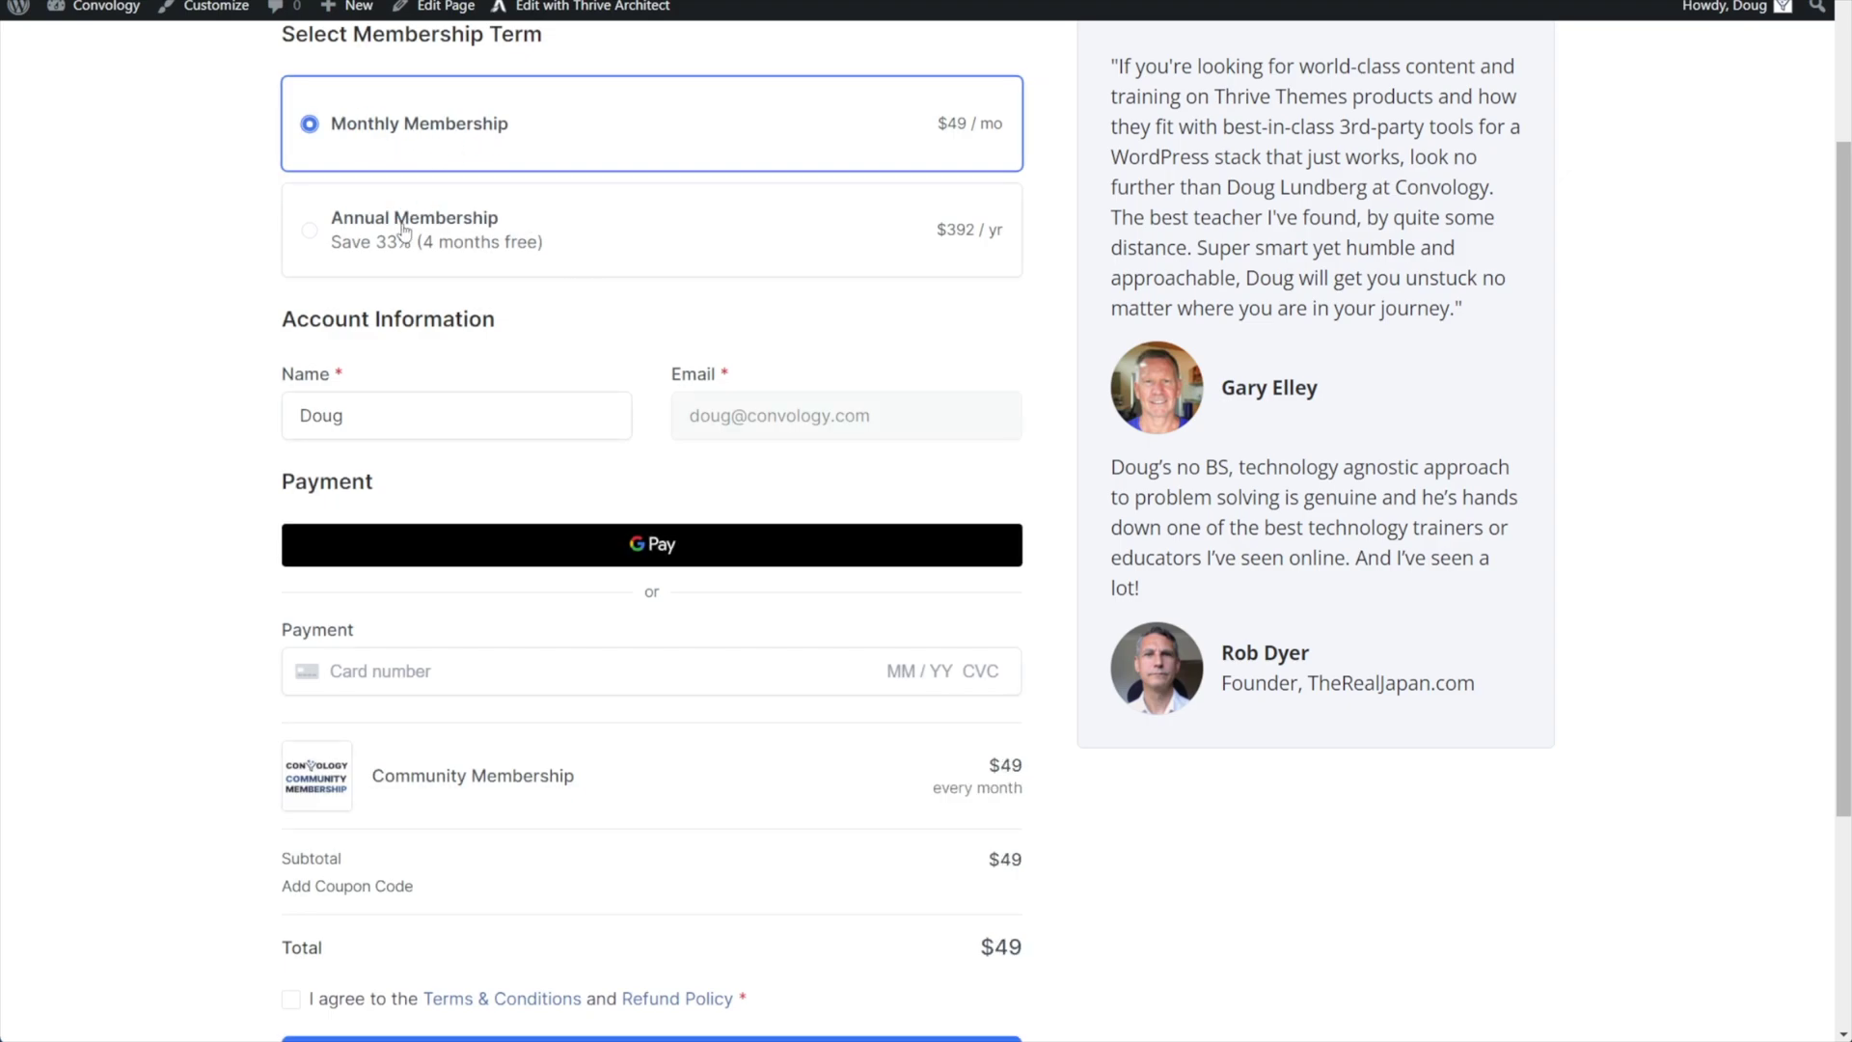
left_click(633, 263)
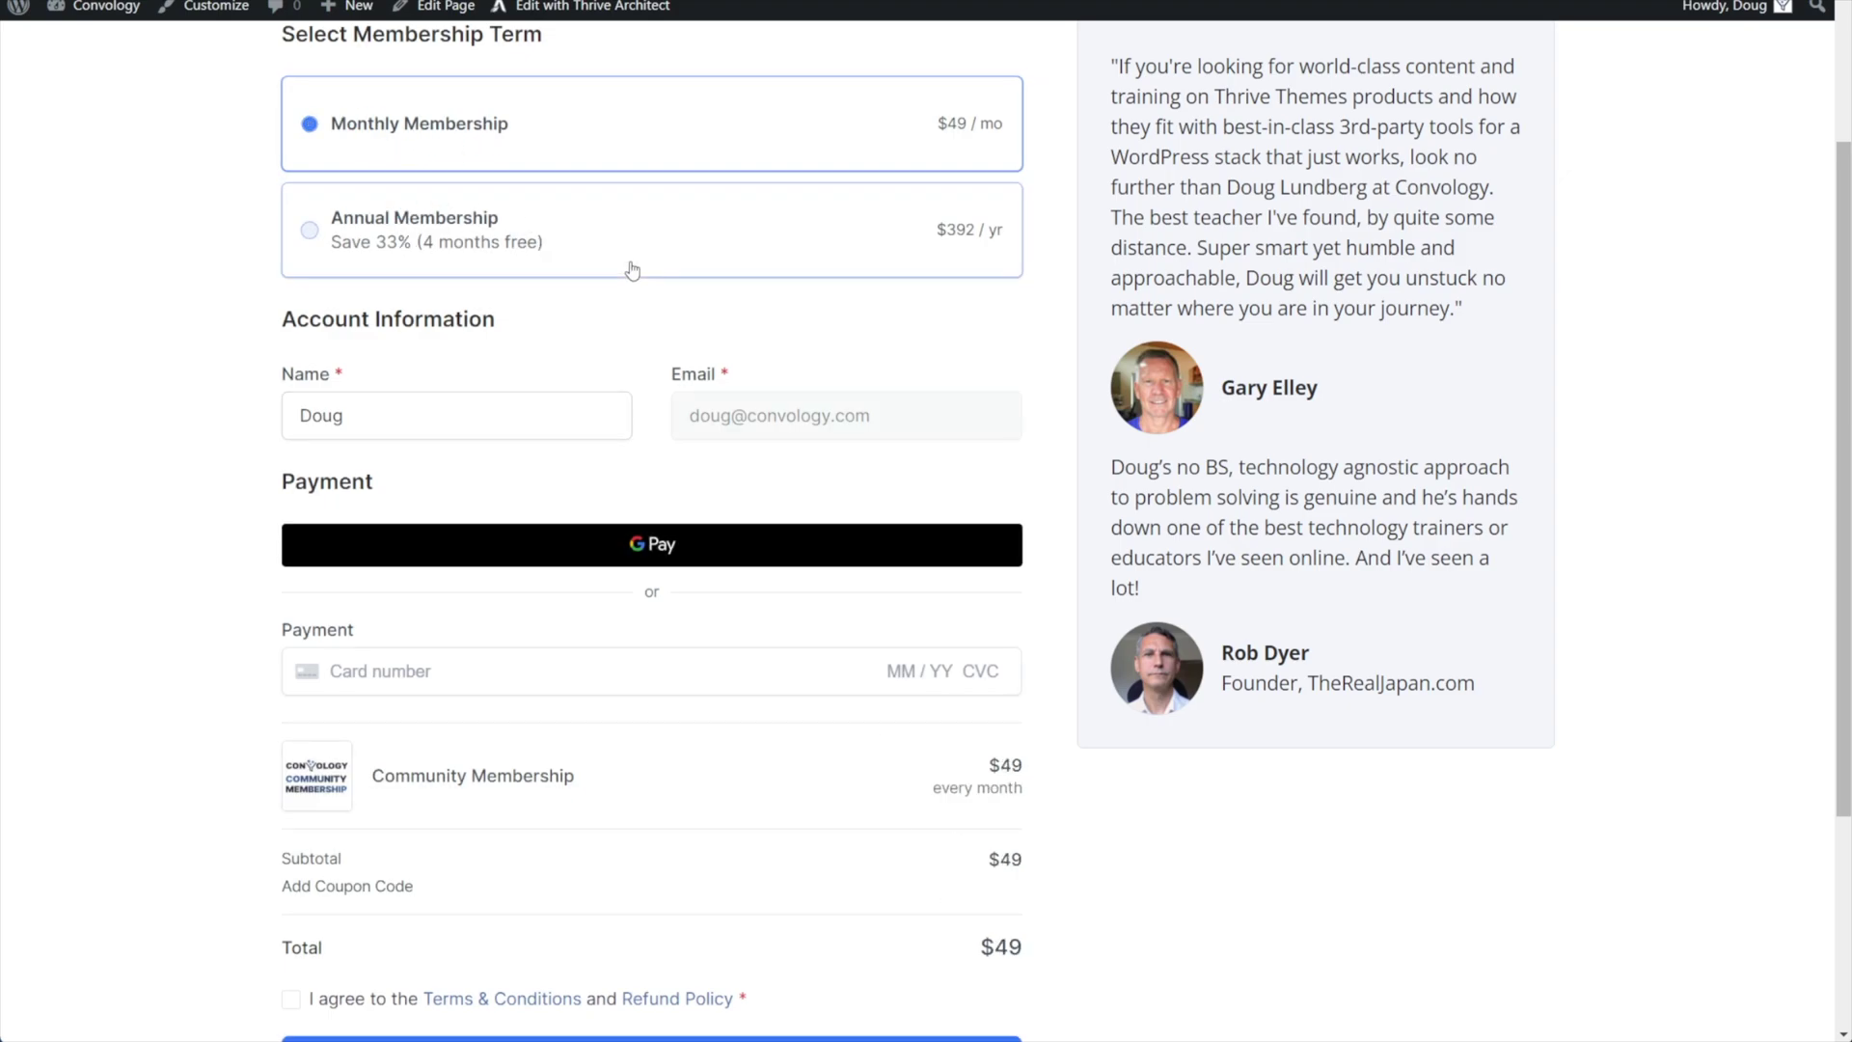
scroll(1022, 868, "down", 1)
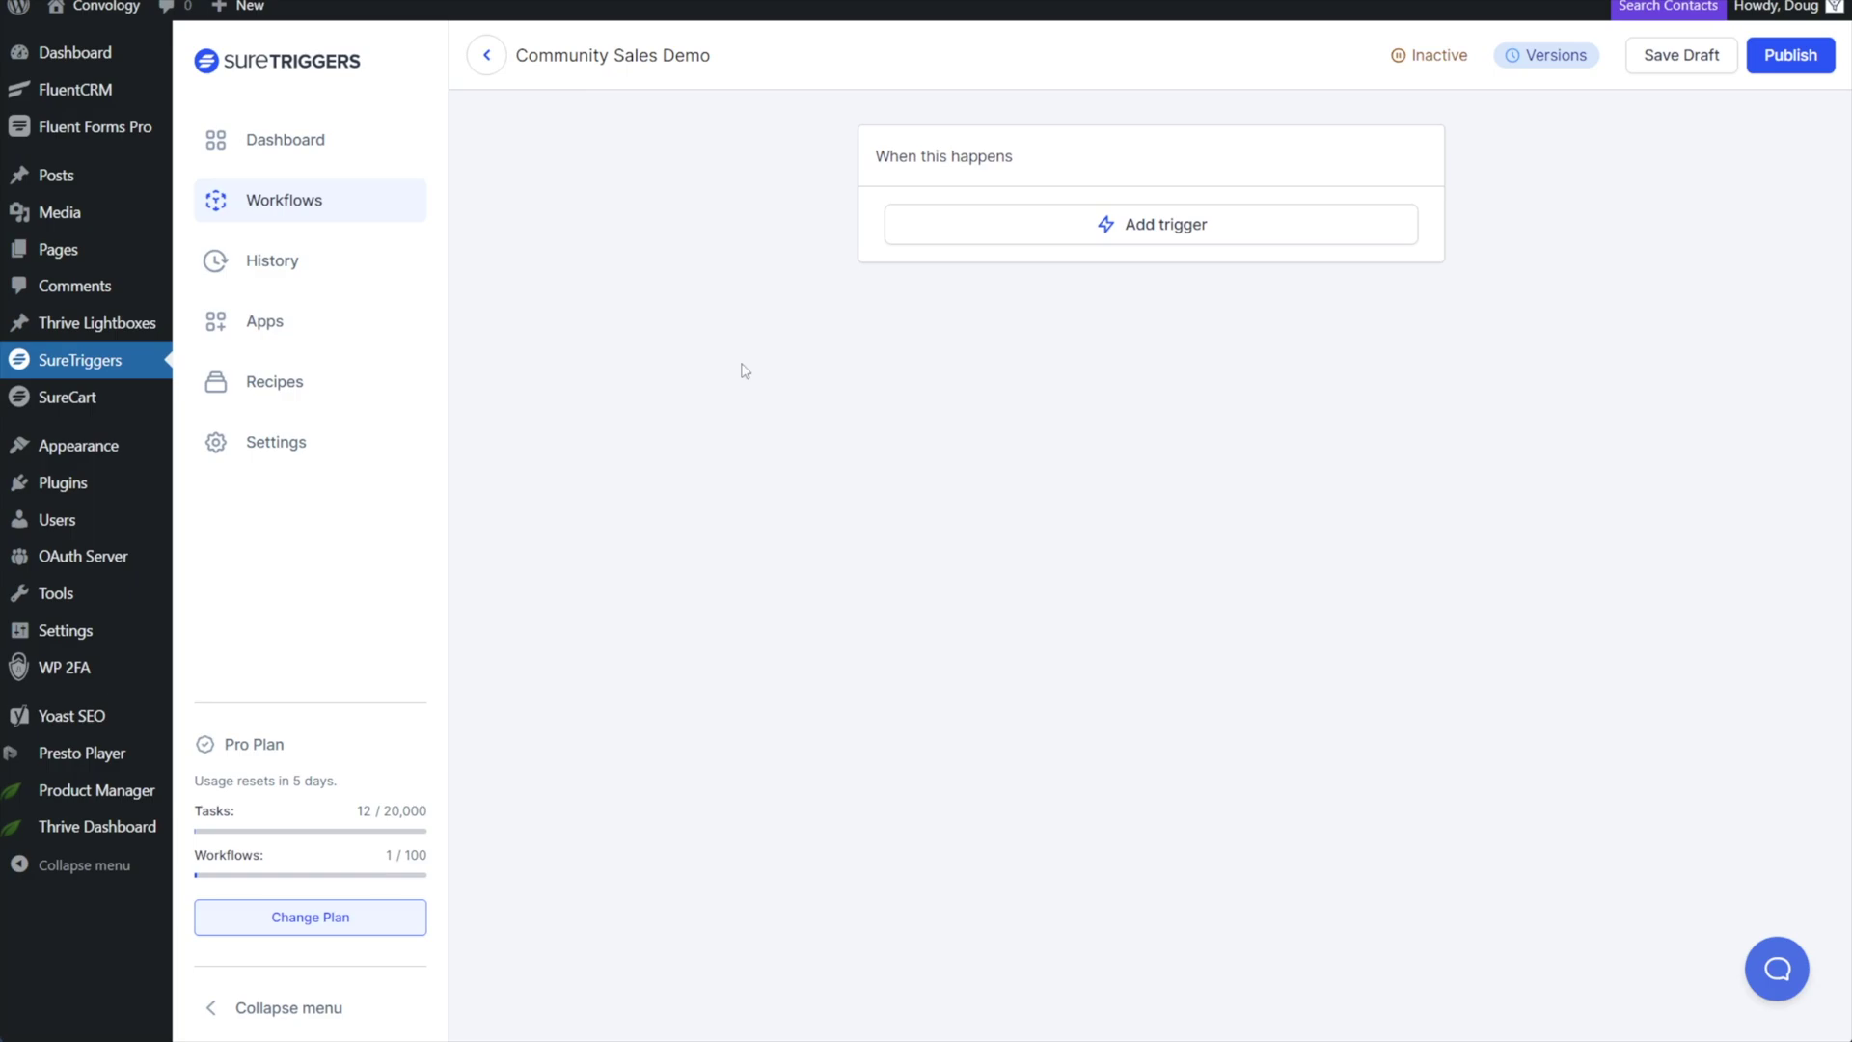
left_click(1087, 224)
left_click(1145, 231)
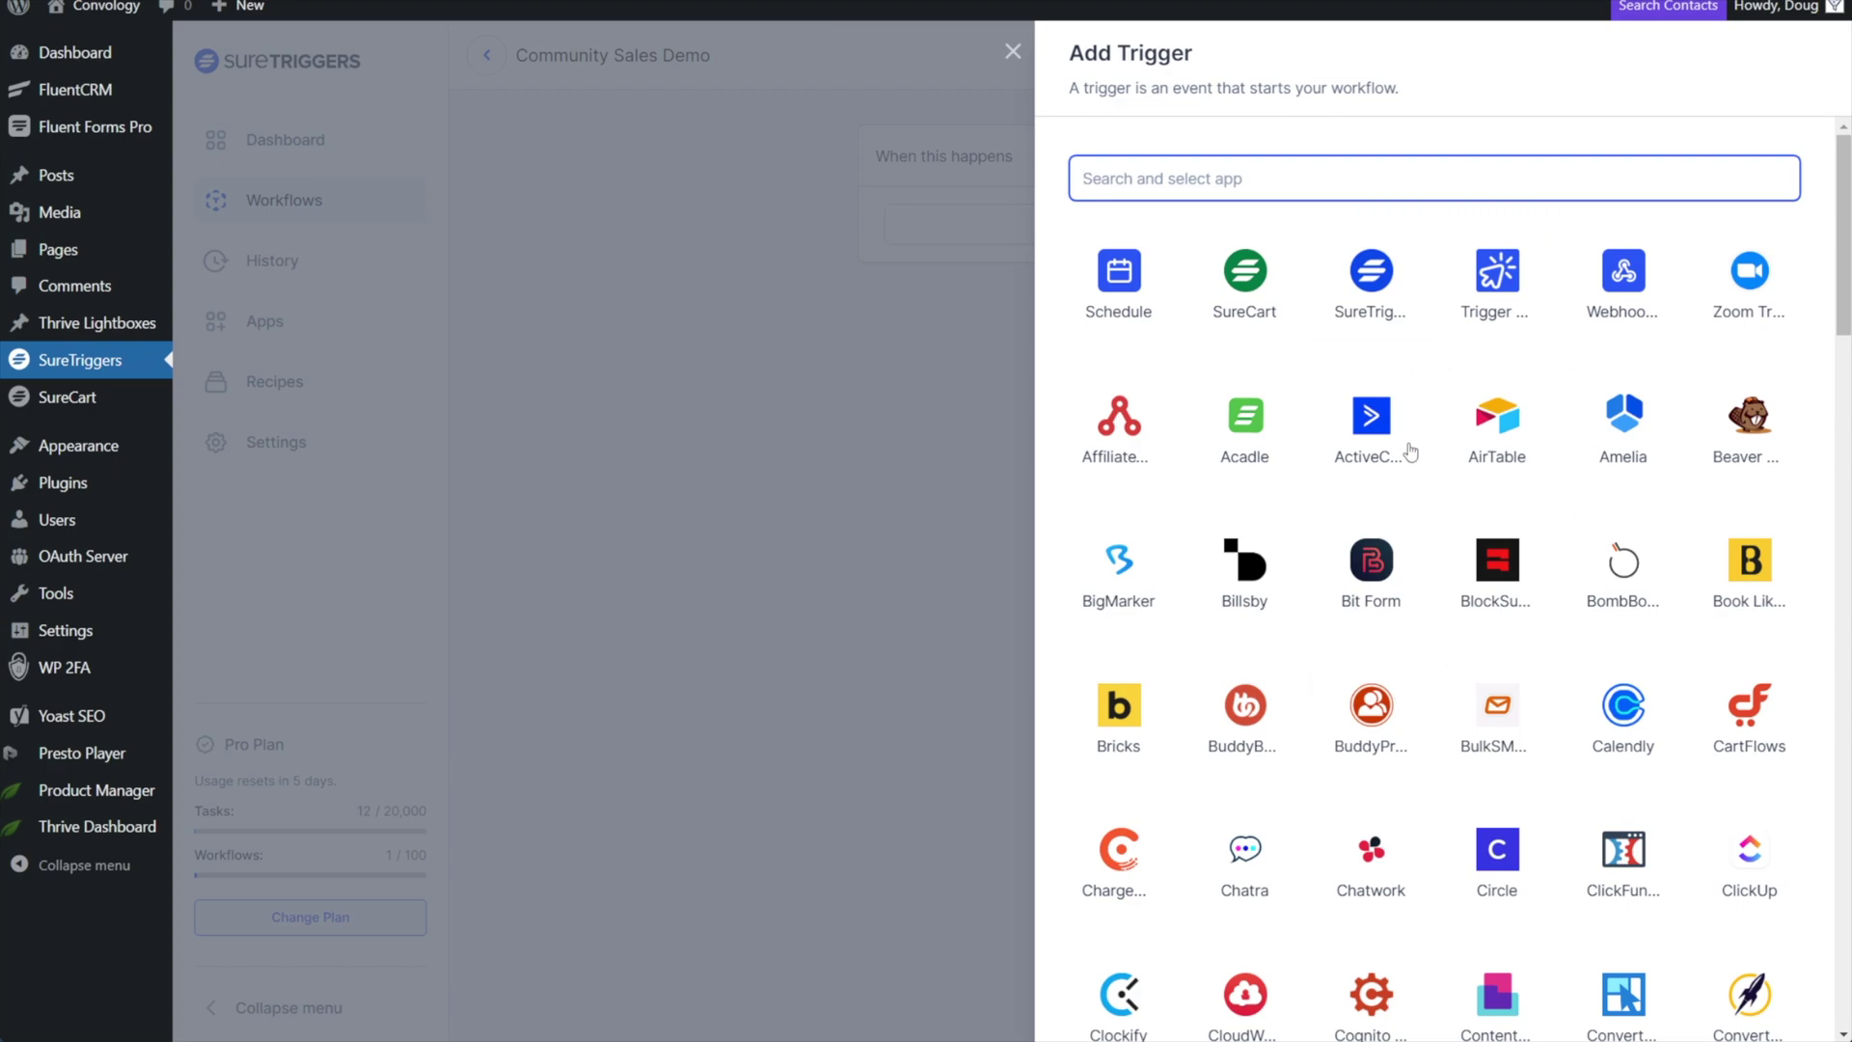
Set the trigger to SureCart's Purchase Created event using the SureCart connection.
left_click(1246, 281)
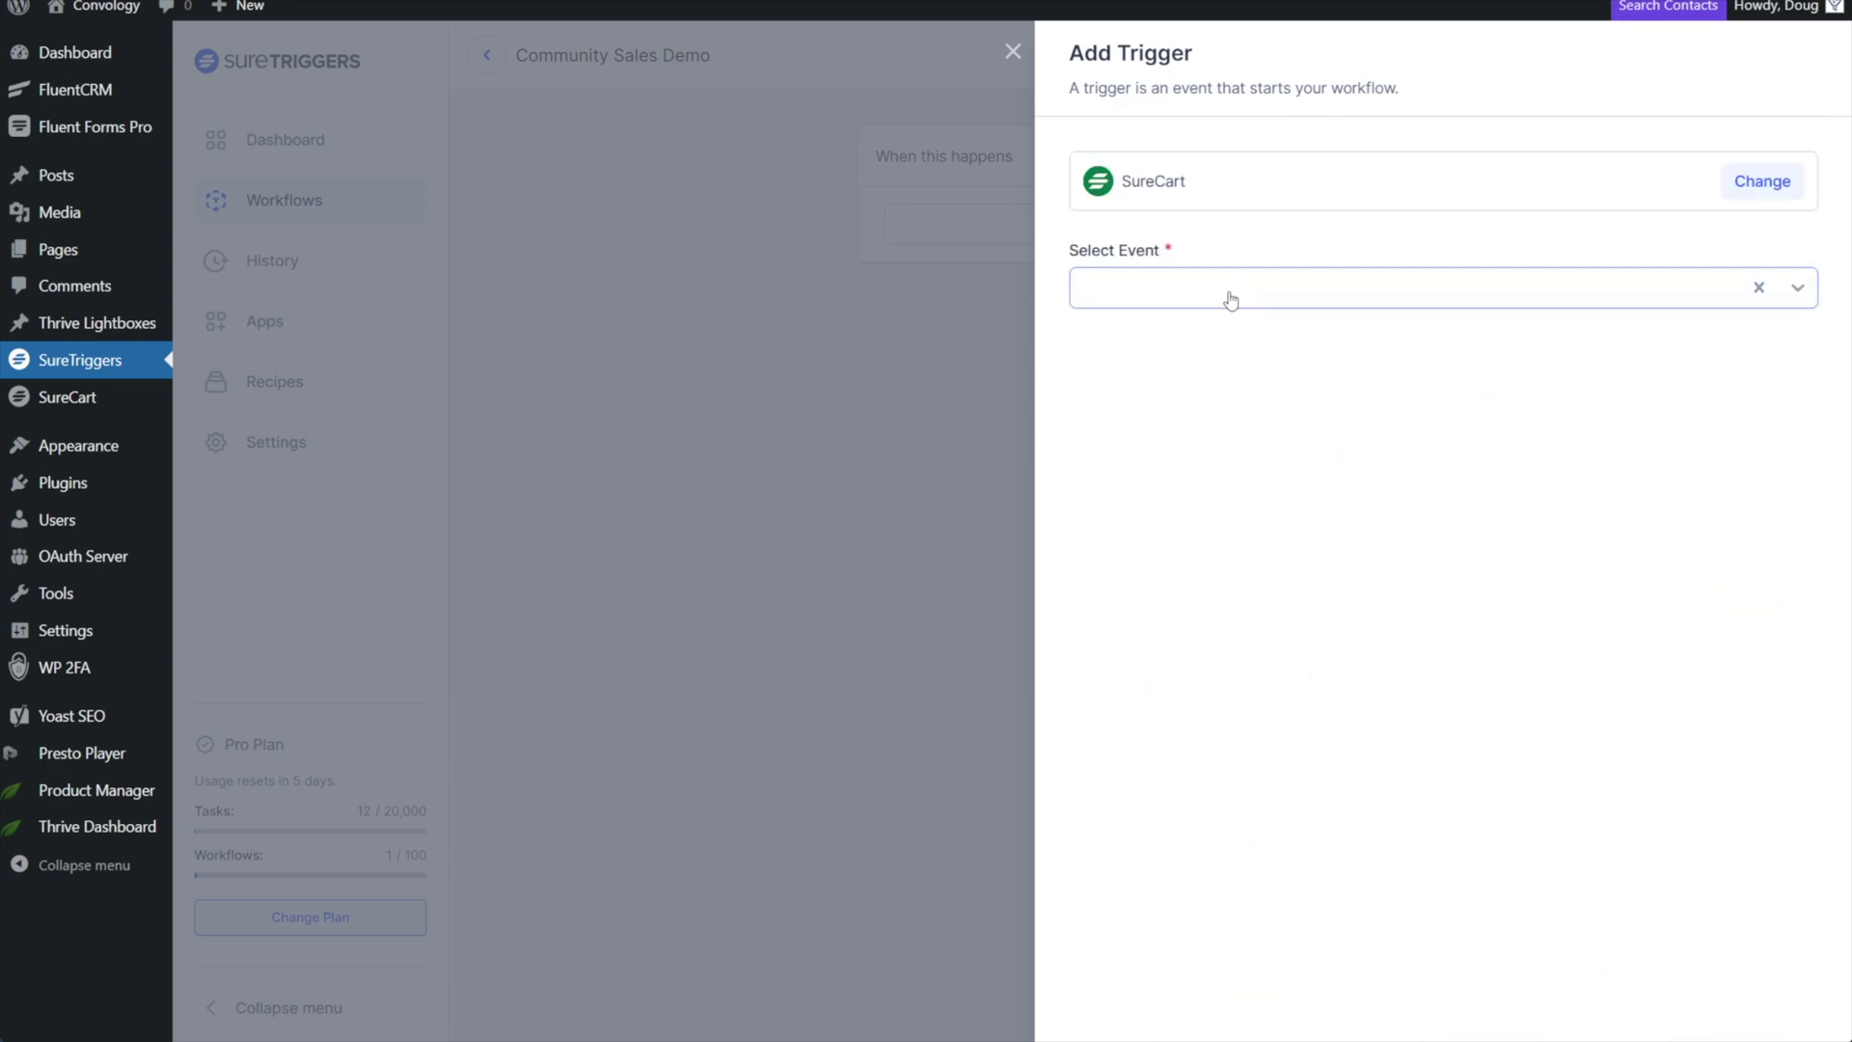
left_click(1231, 300)
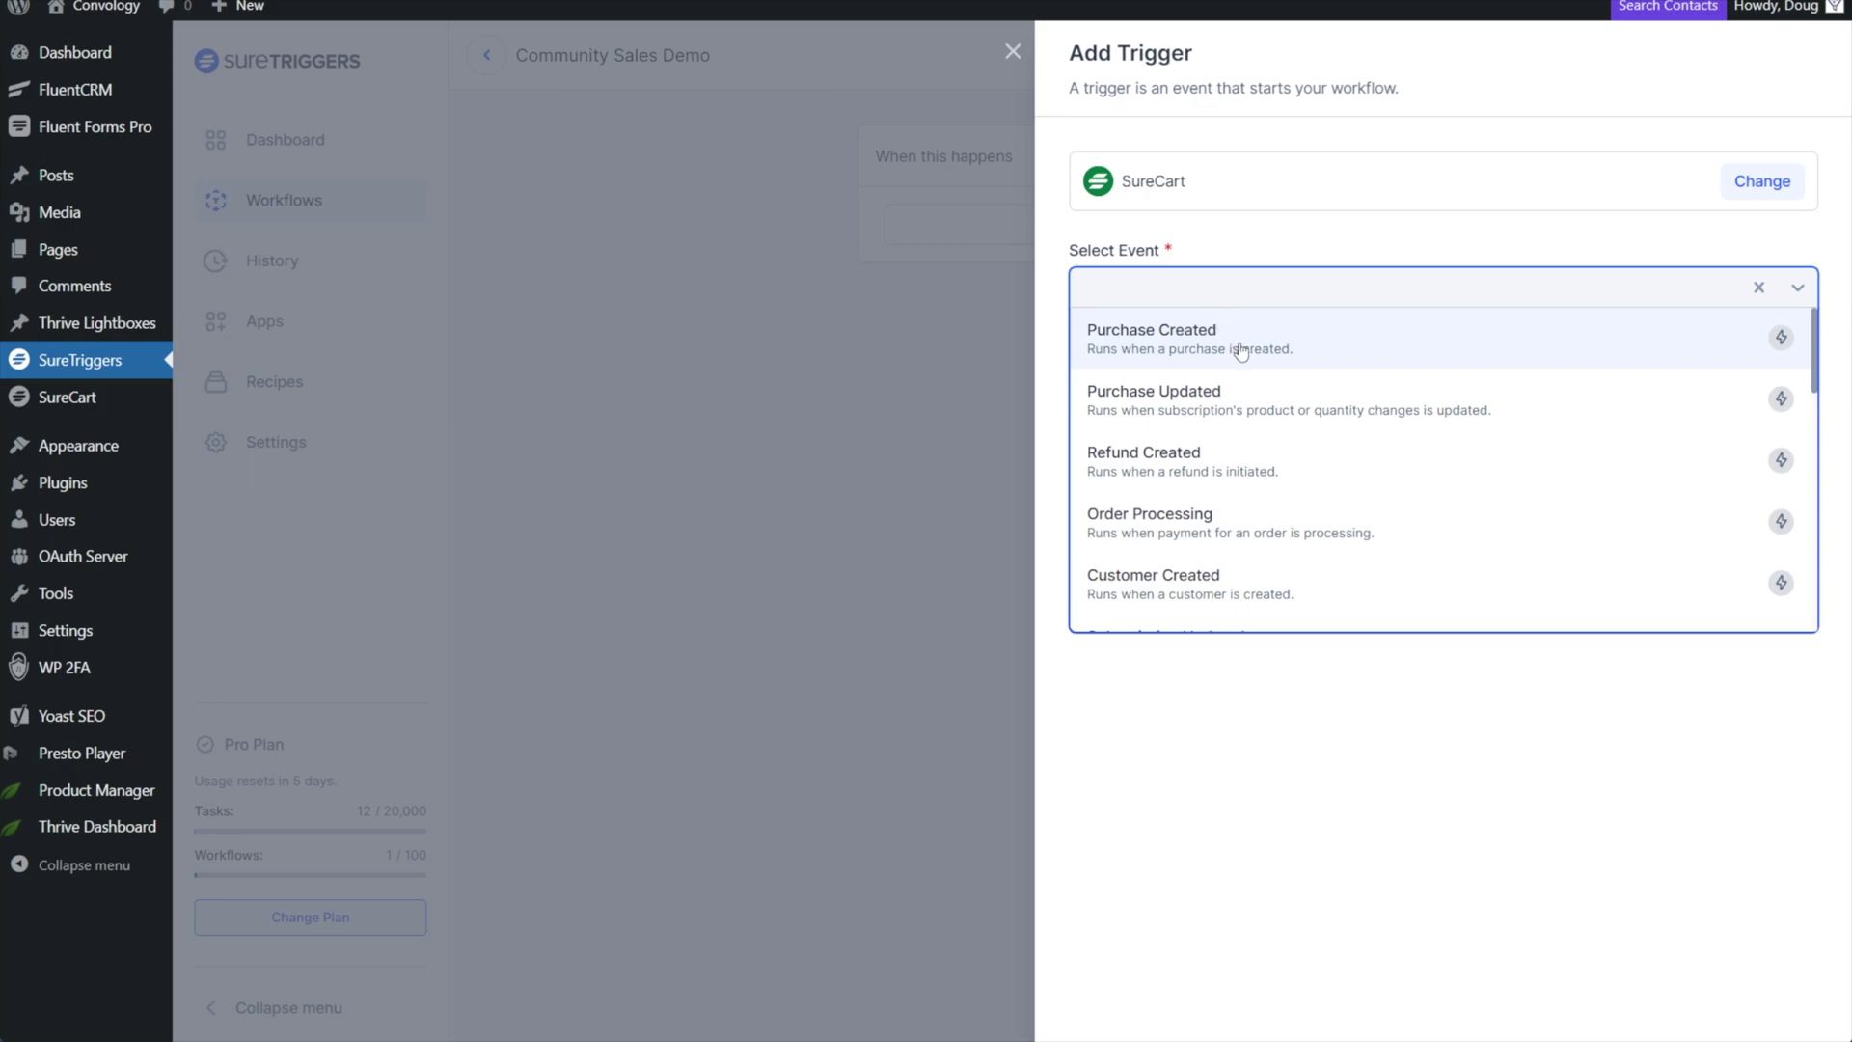
left_click(1240, 349)
left_click(1147, 388)
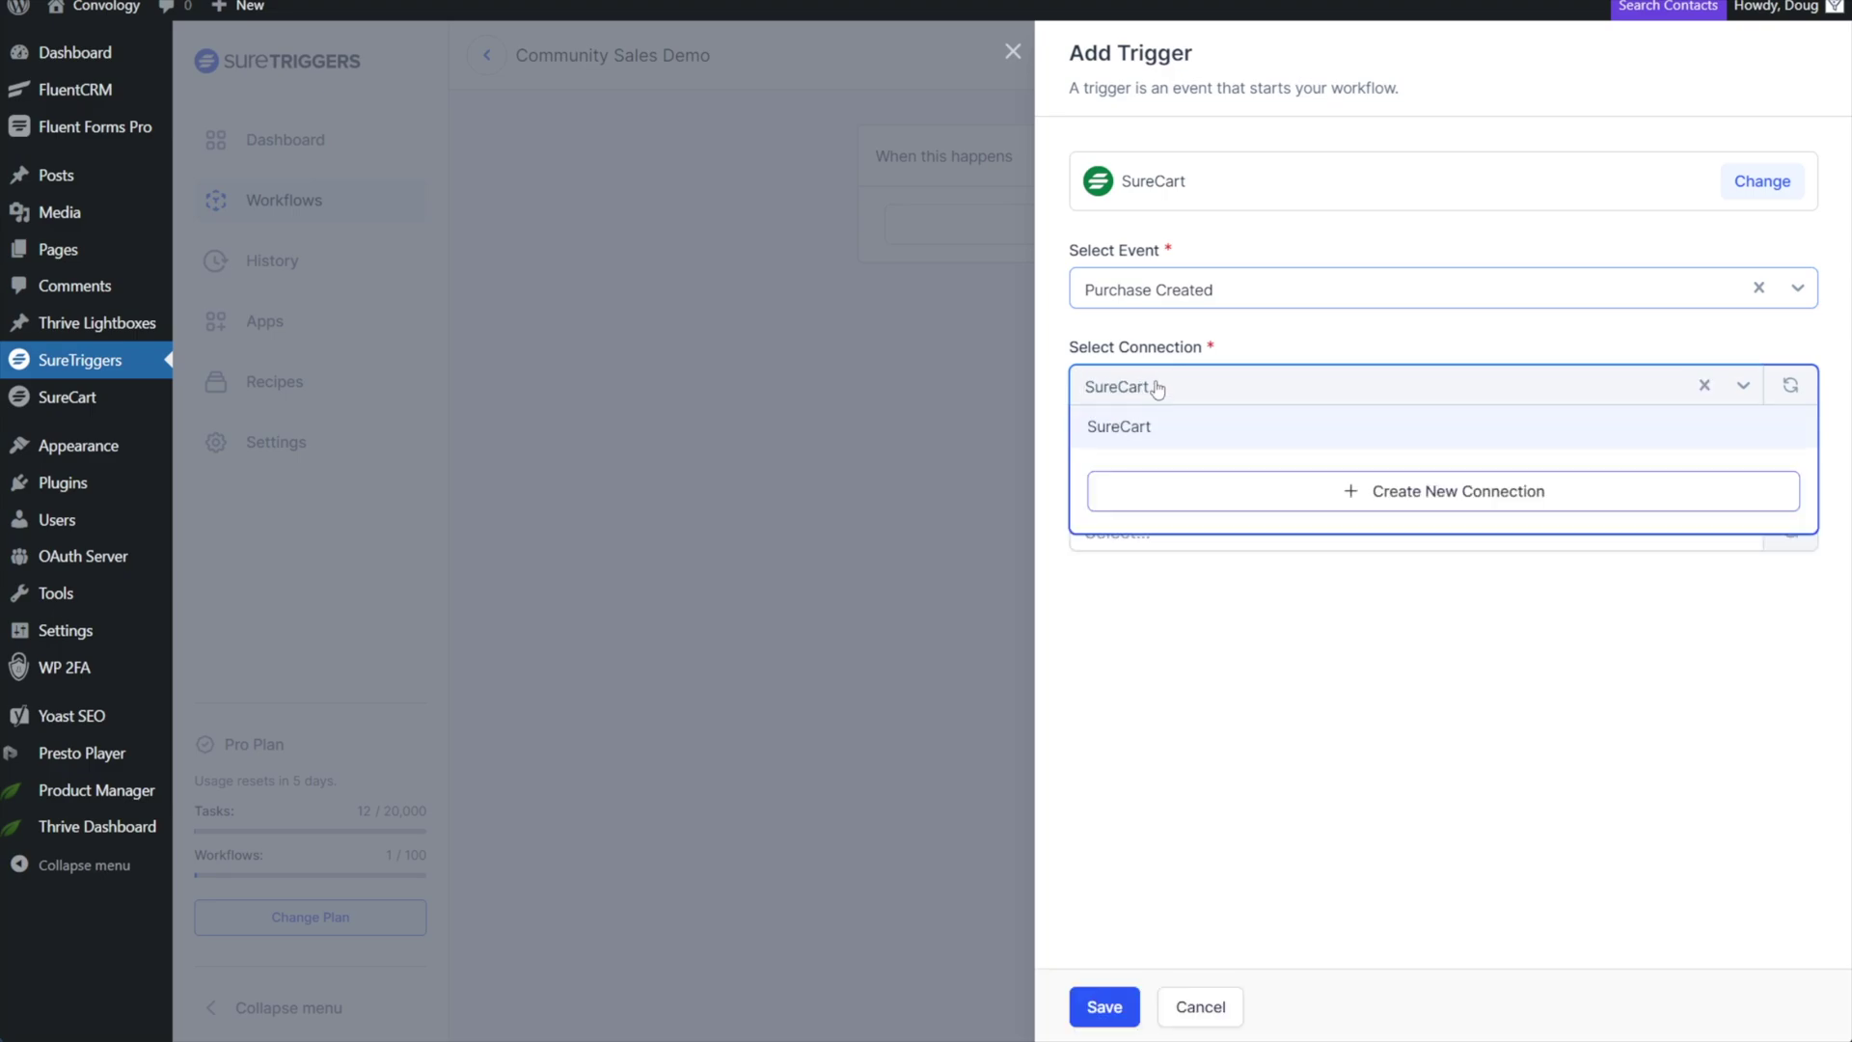
left_click(1115, 428)
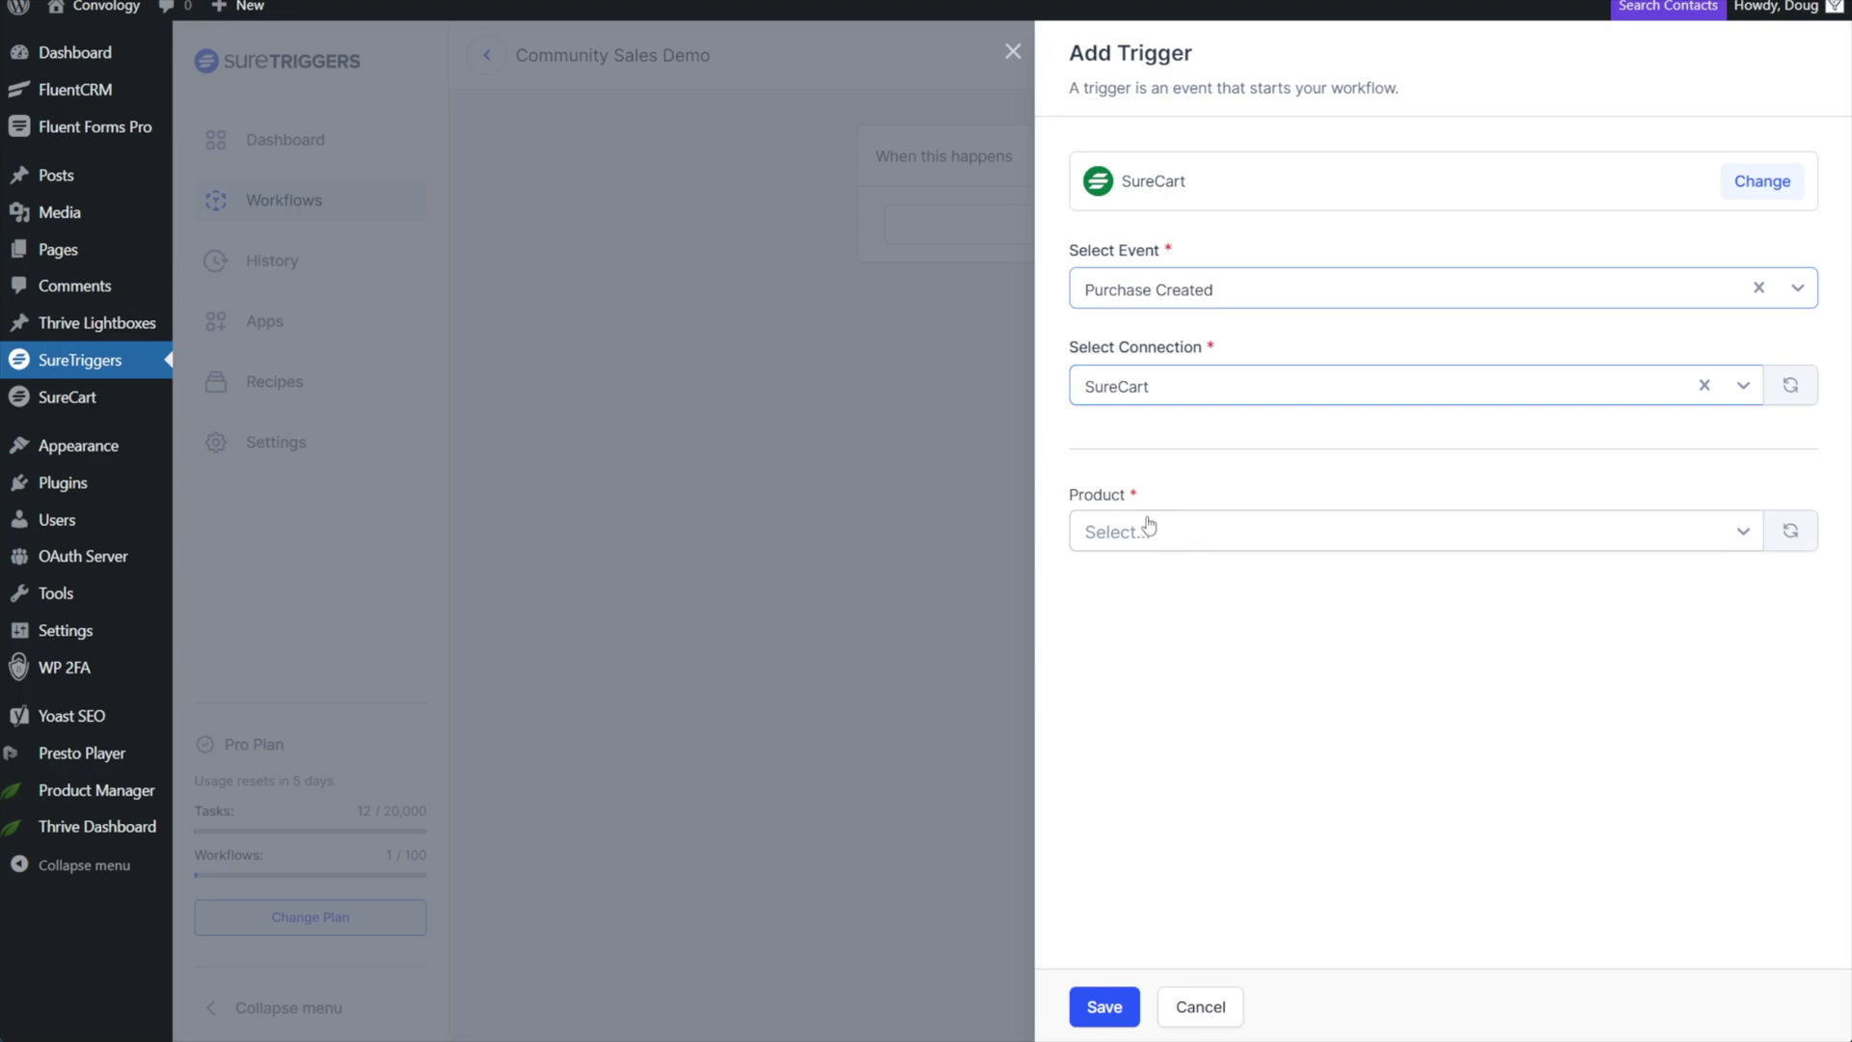
Limit the trigger to the Community Membership product, fetch sample purchase data, and save it.
left_click(1203, 541)
left_click(1214, 564)
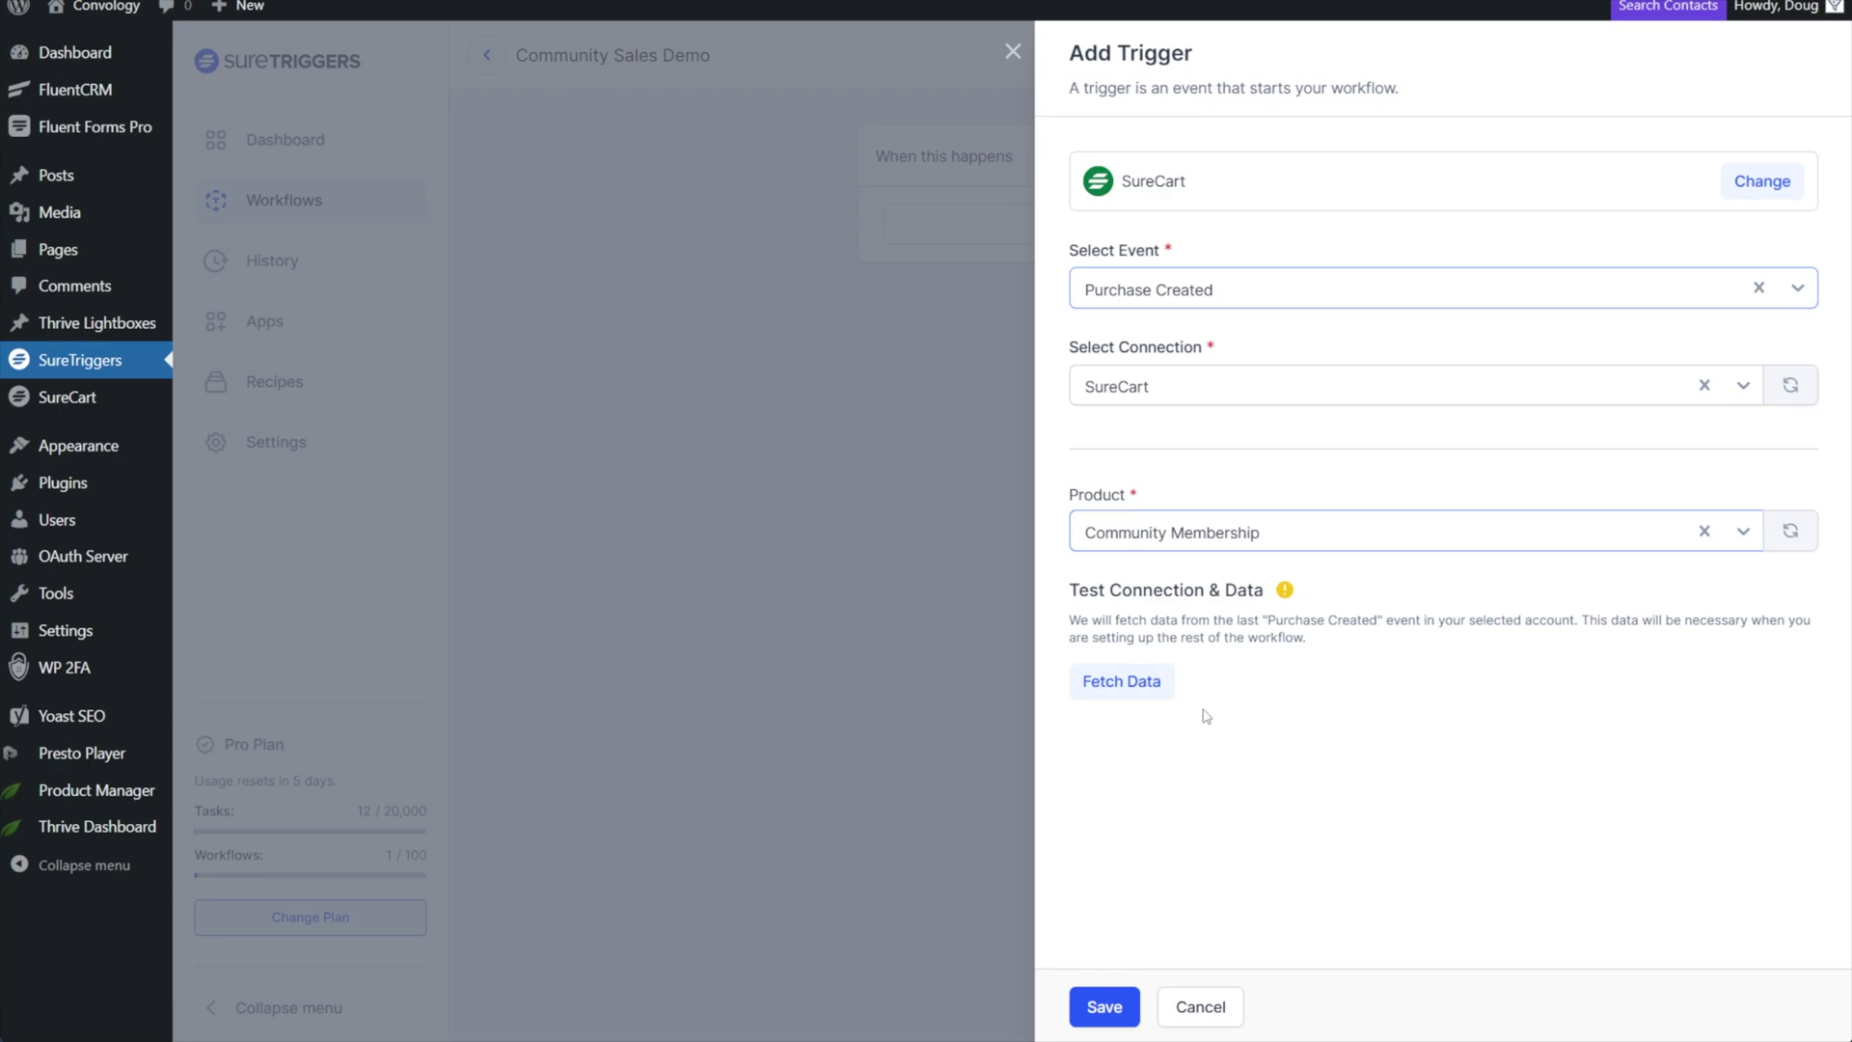
left_click(1138, 685)
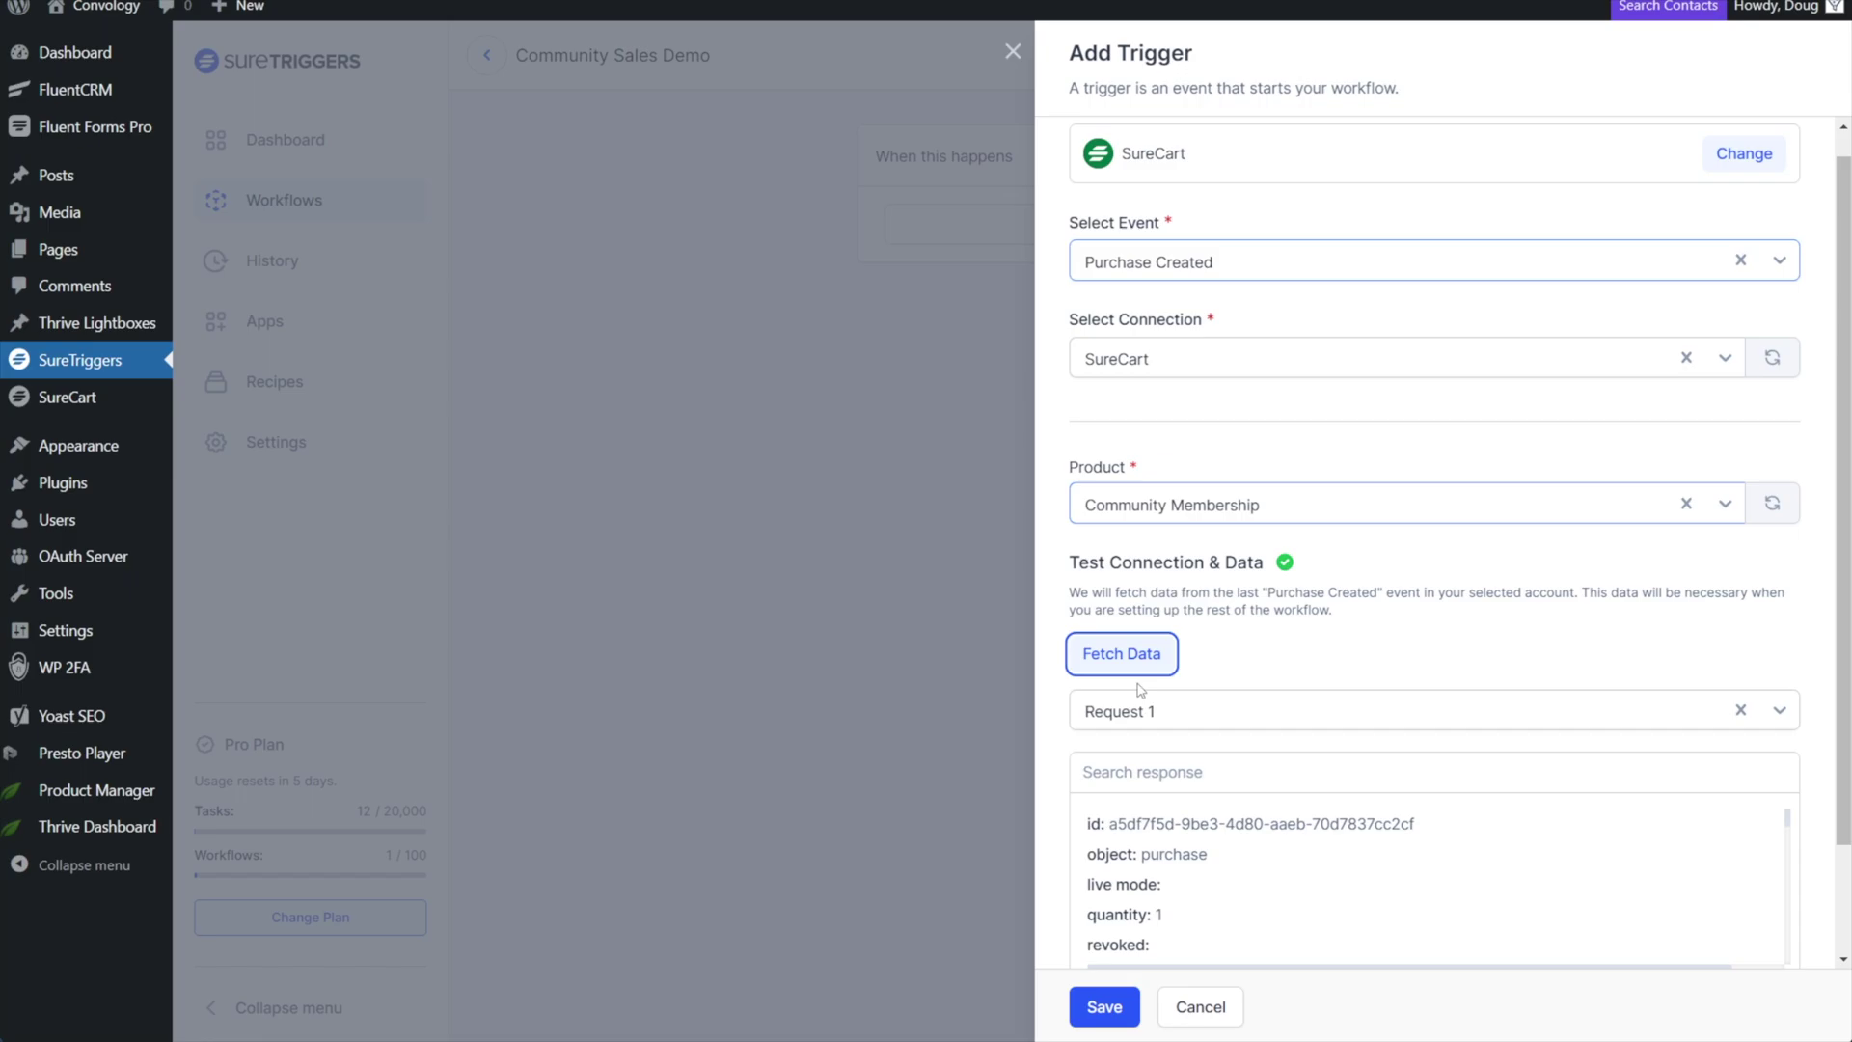
left_click(1099, 1007)
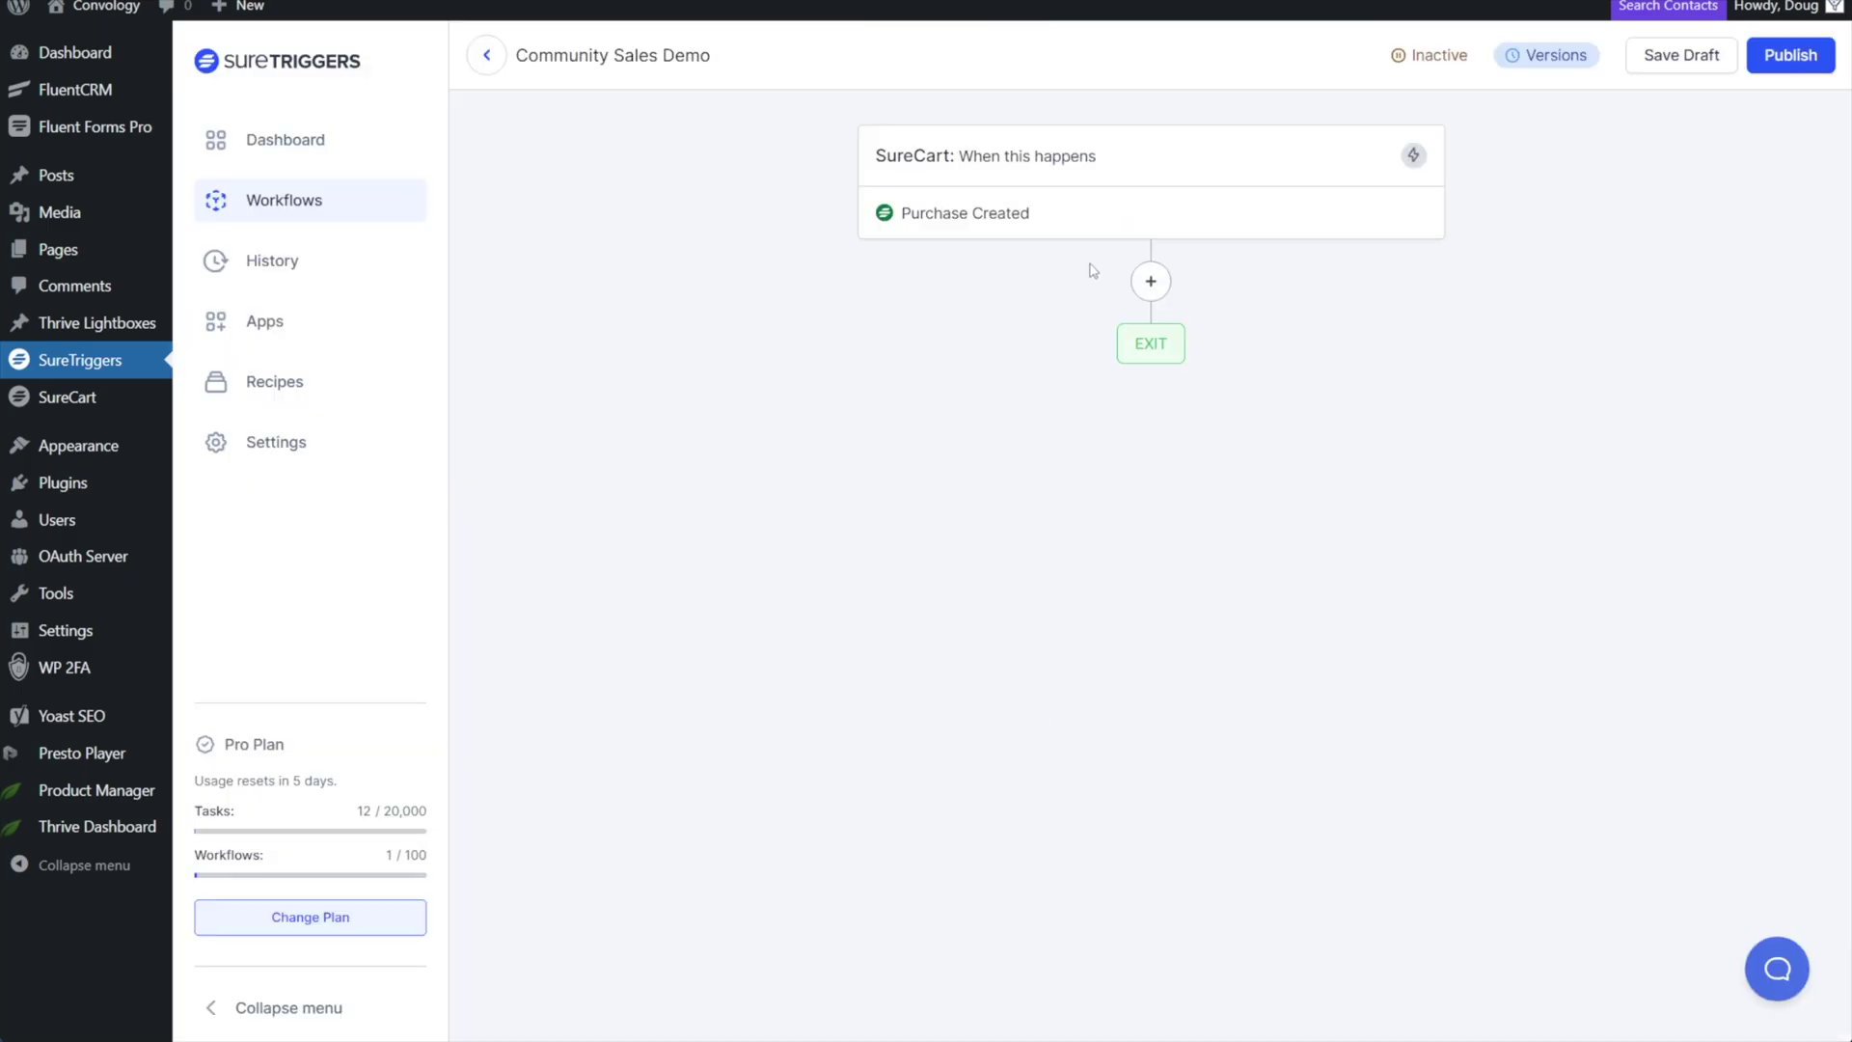
left_click(1153, 287)
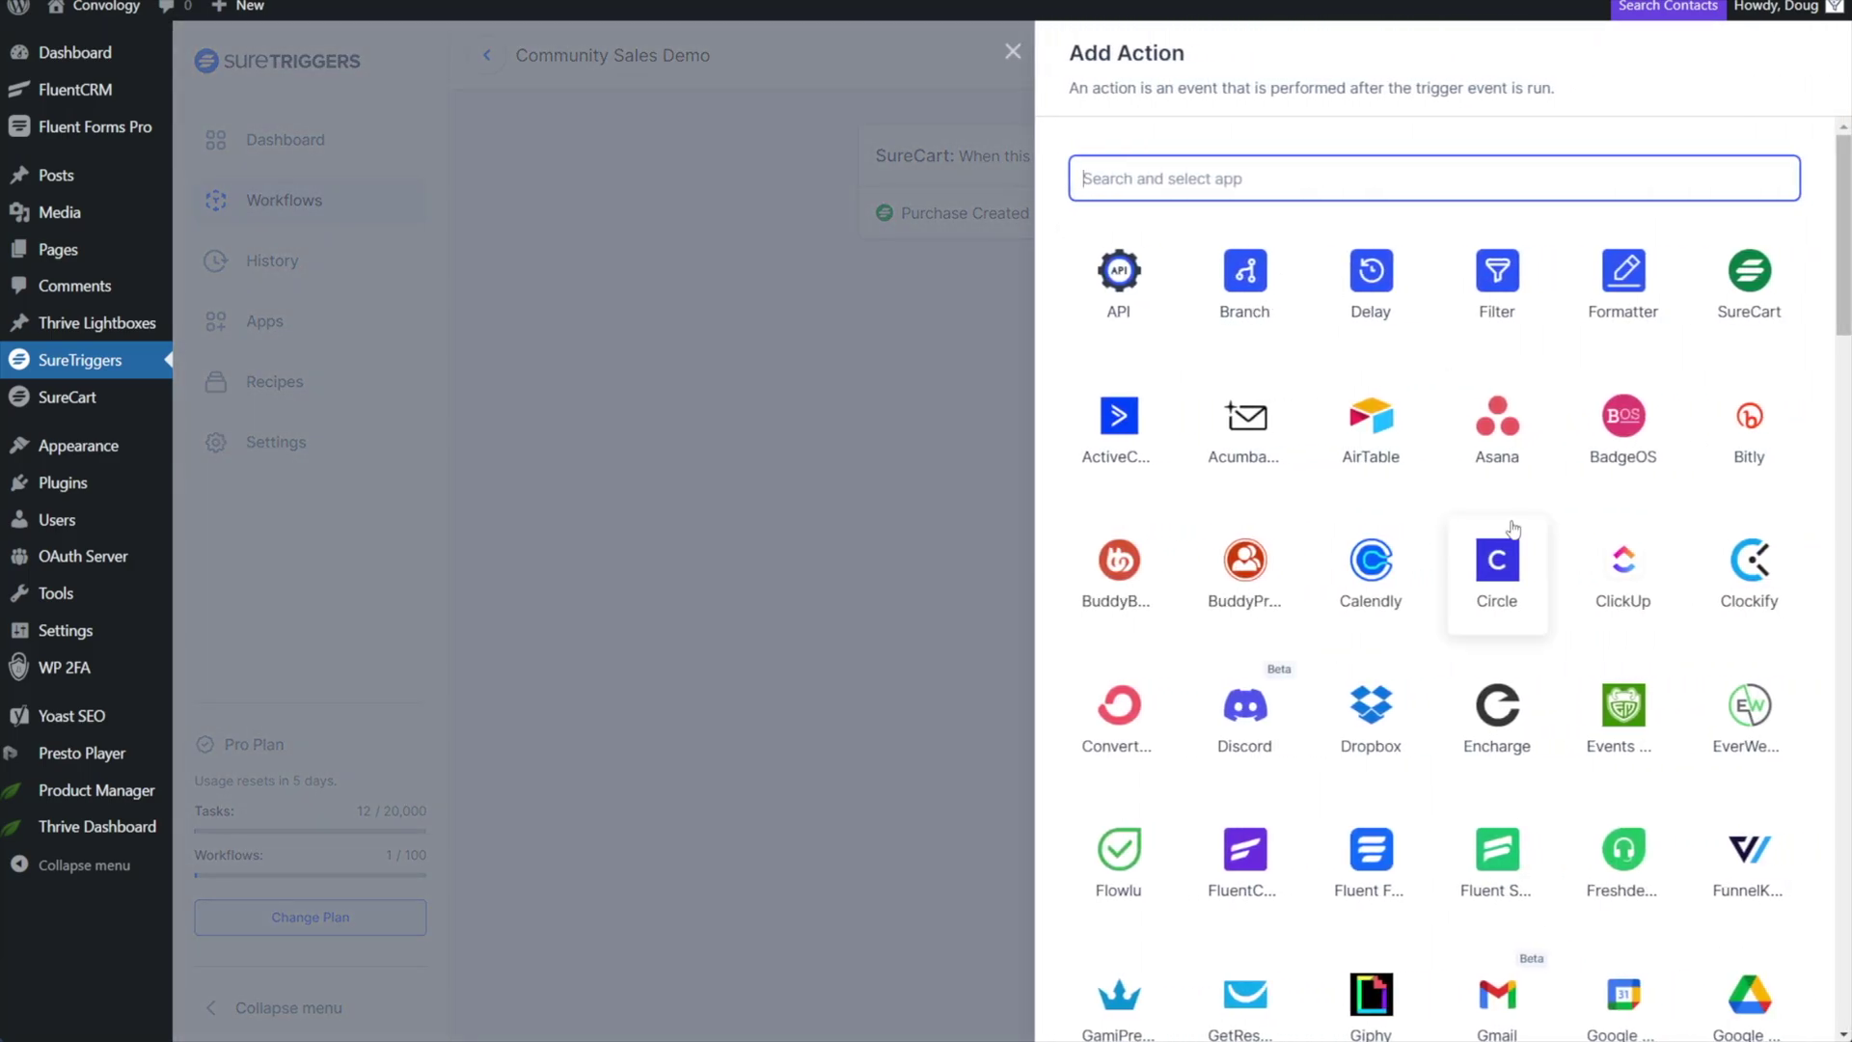
Choose Circle as the action app and bring up its list of events.
left_click(1501, 587)
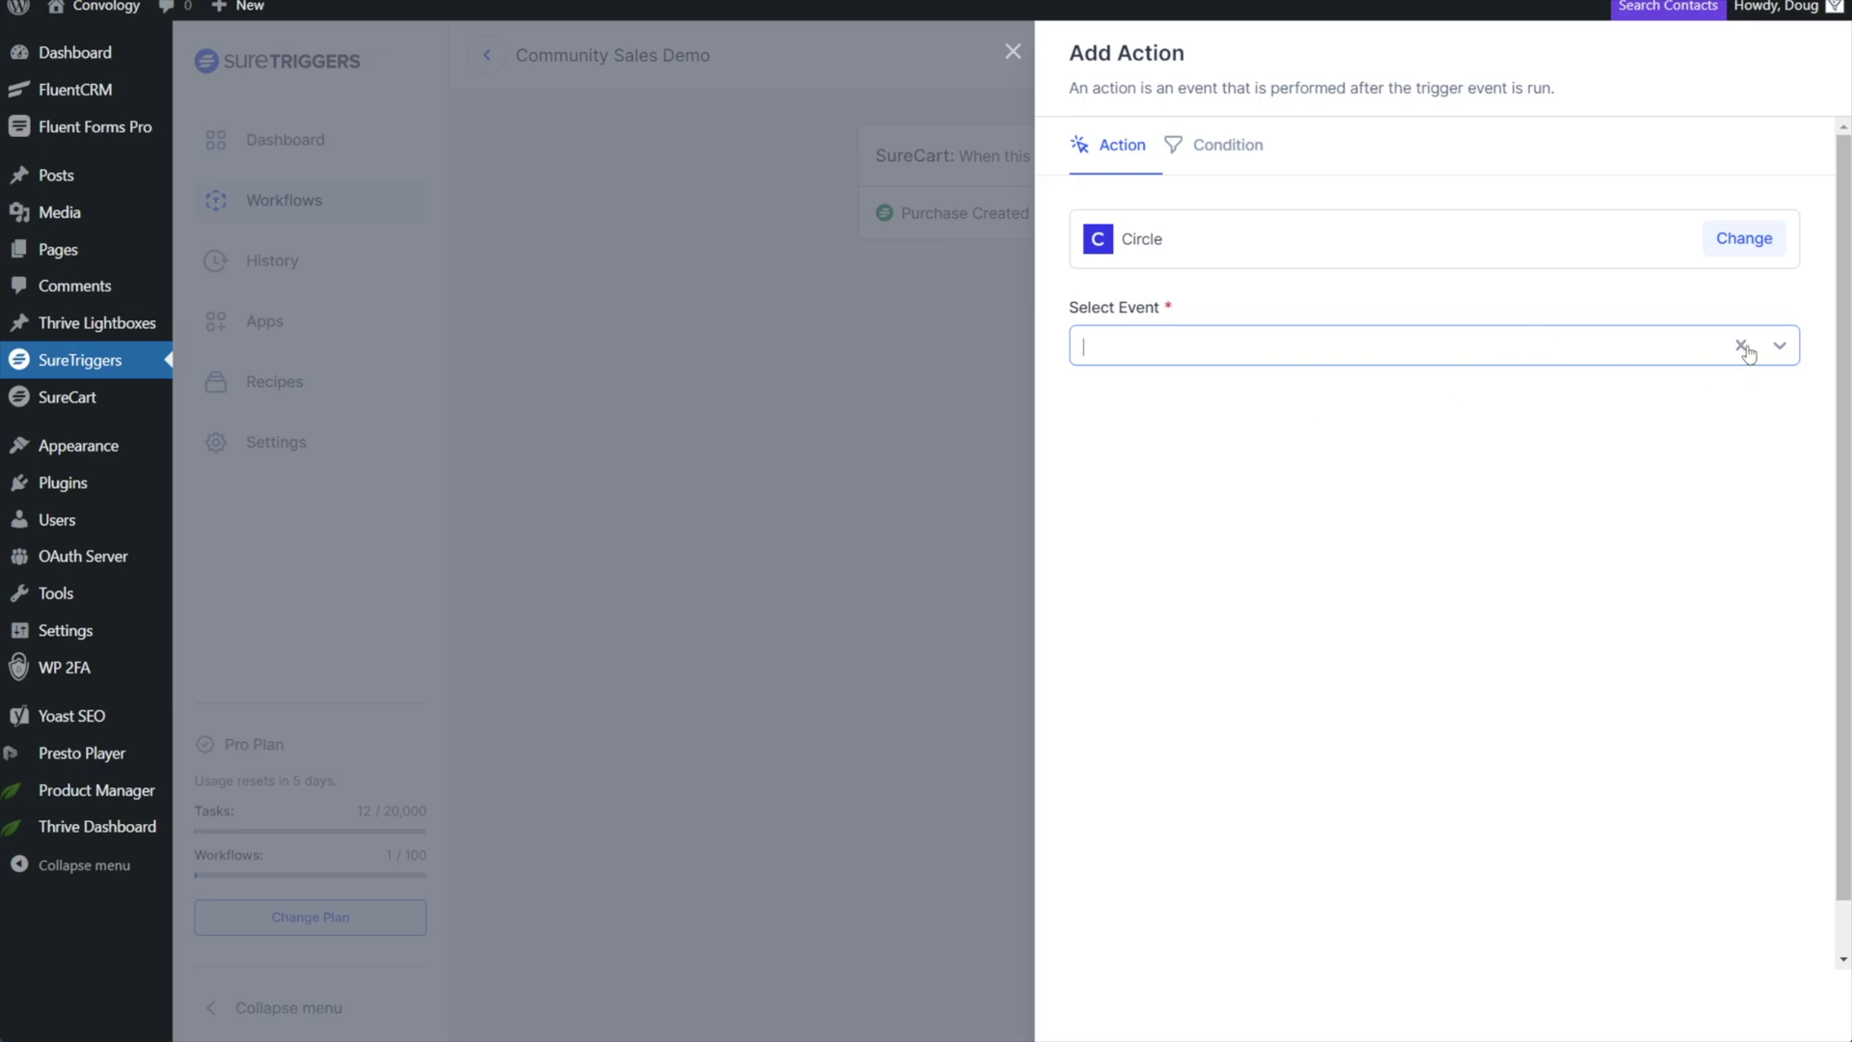
left_click(1775, 350)
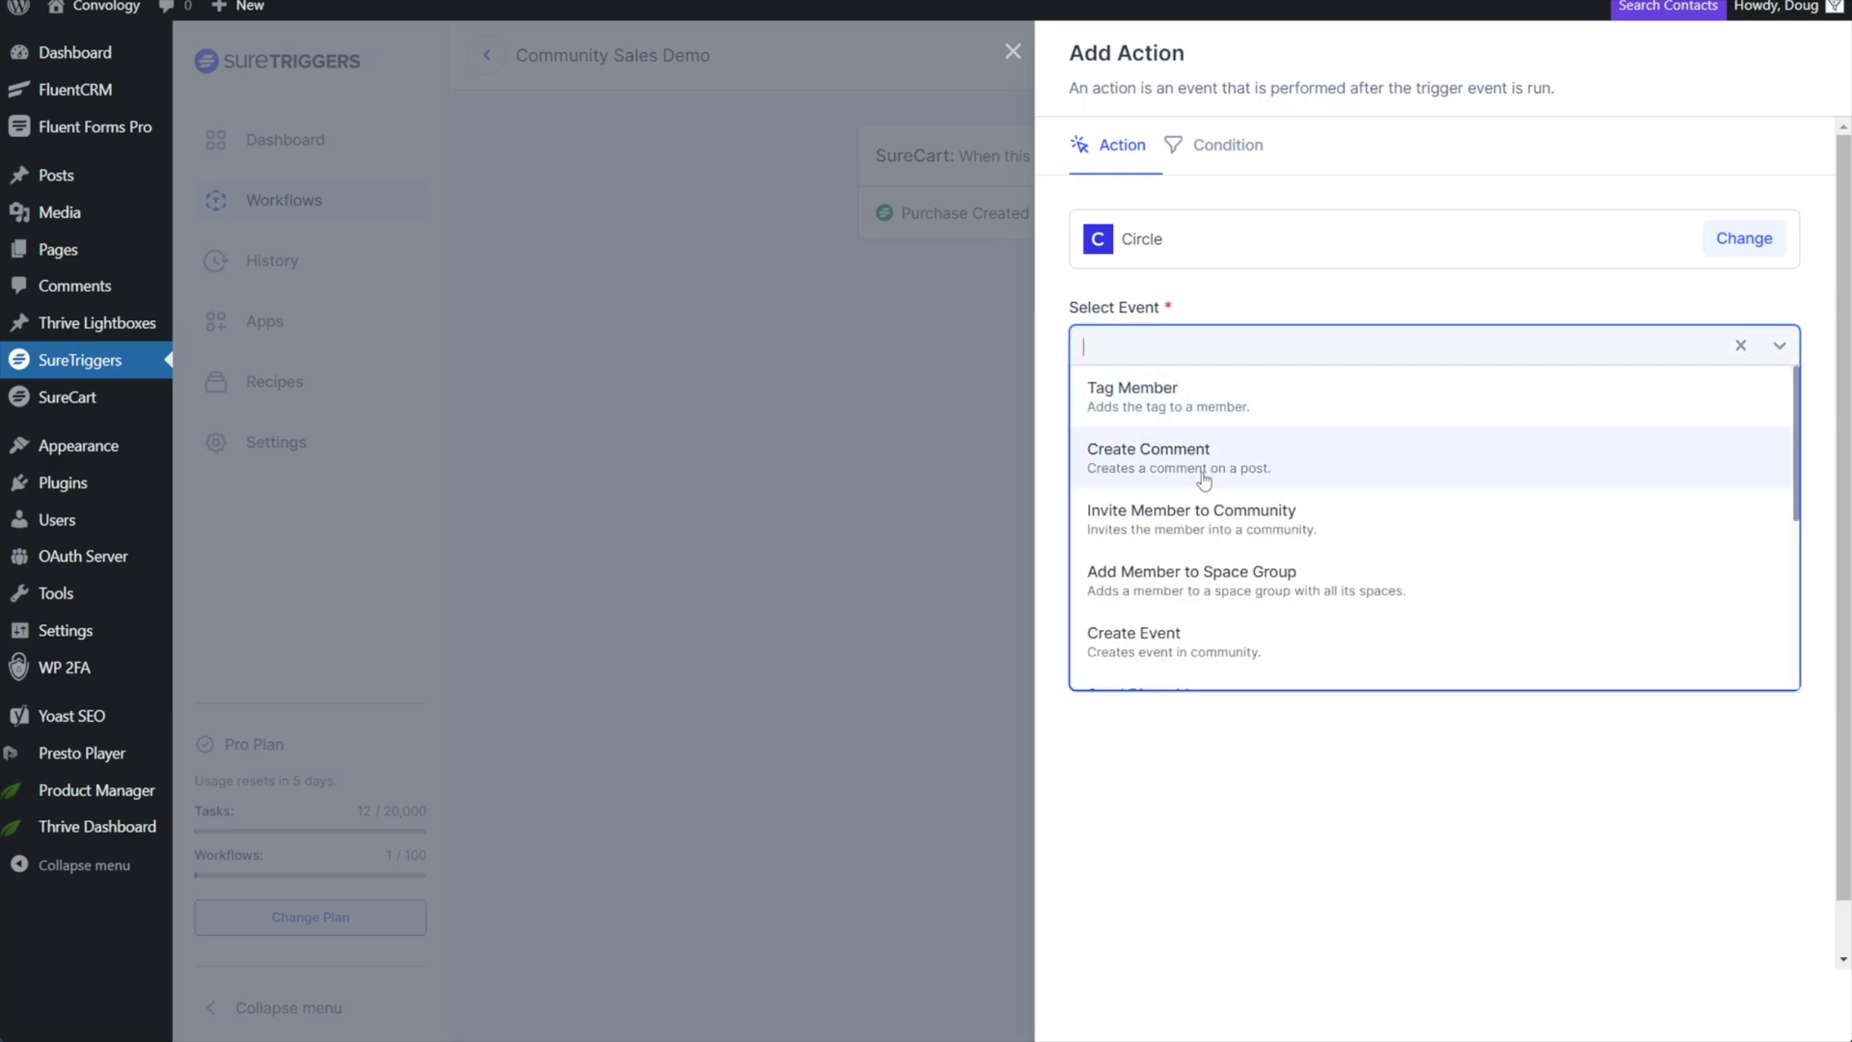
Set the Circle action to Invite Member to Community using the Circle connection.
left_click(1223, 525)
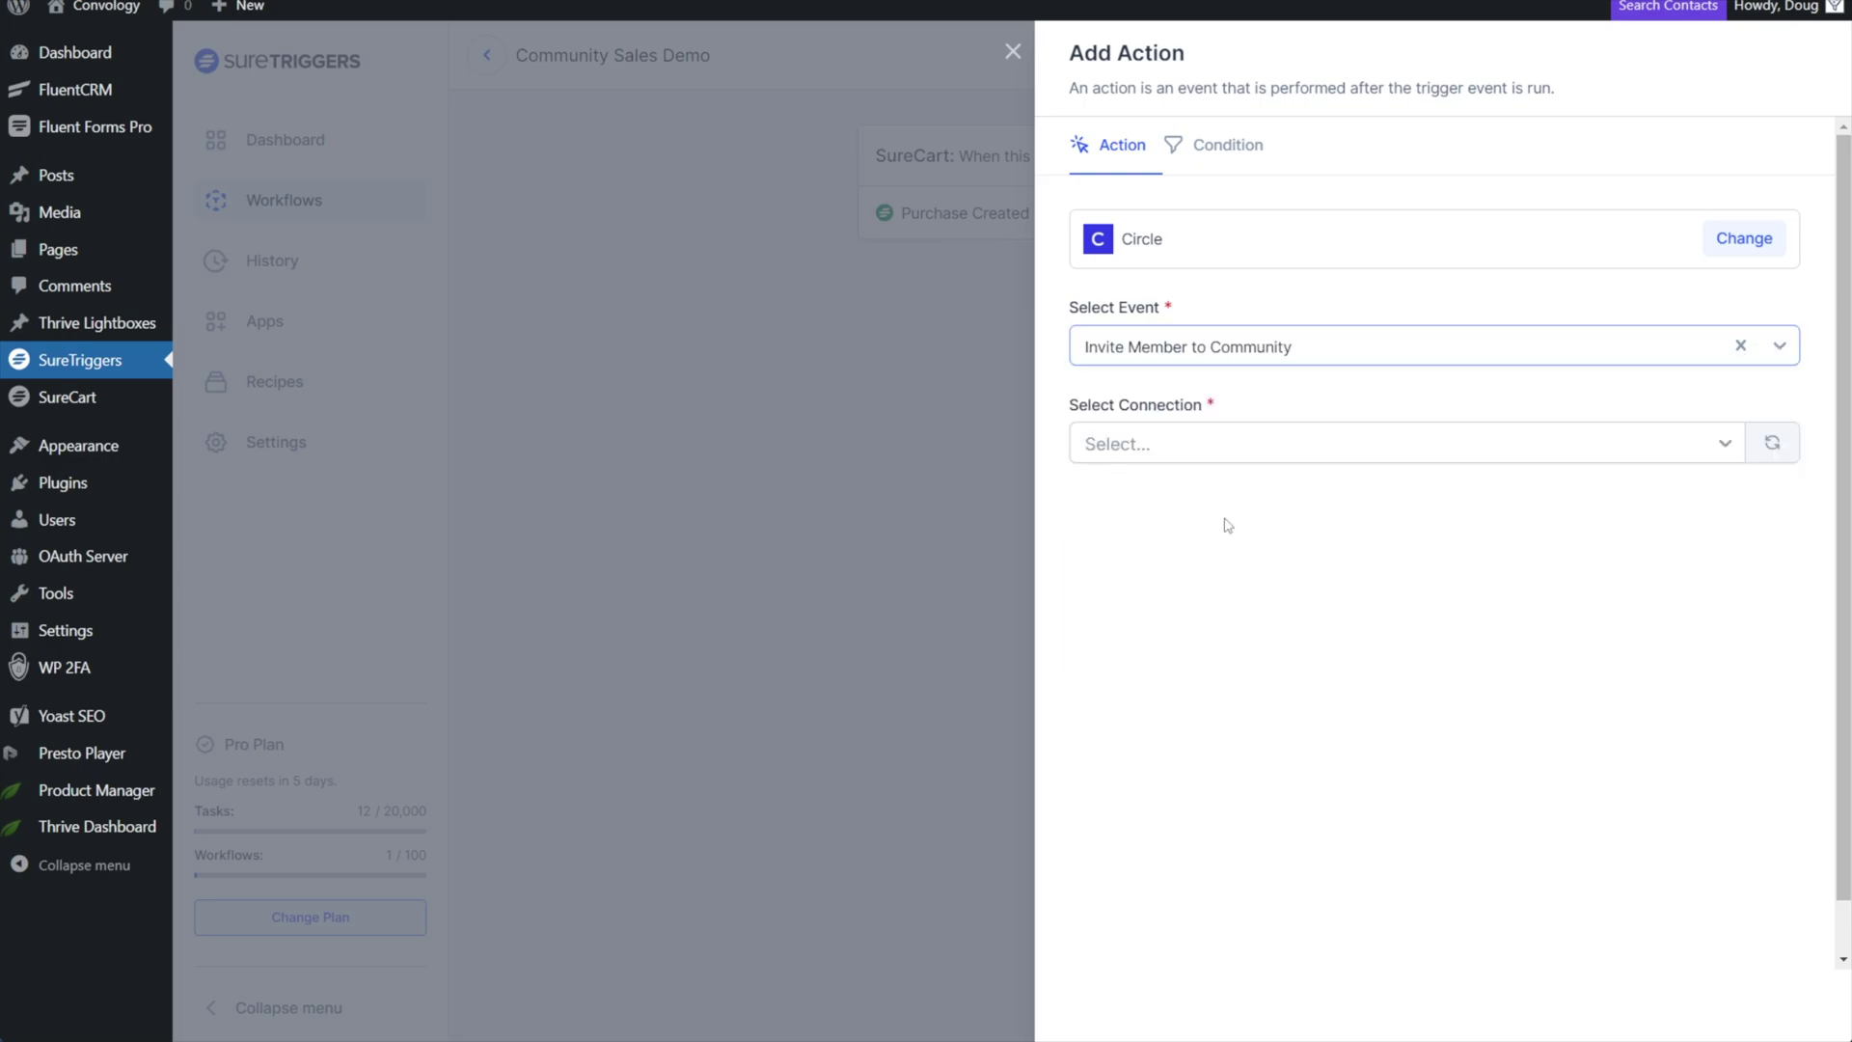
left_click(1169, 452)
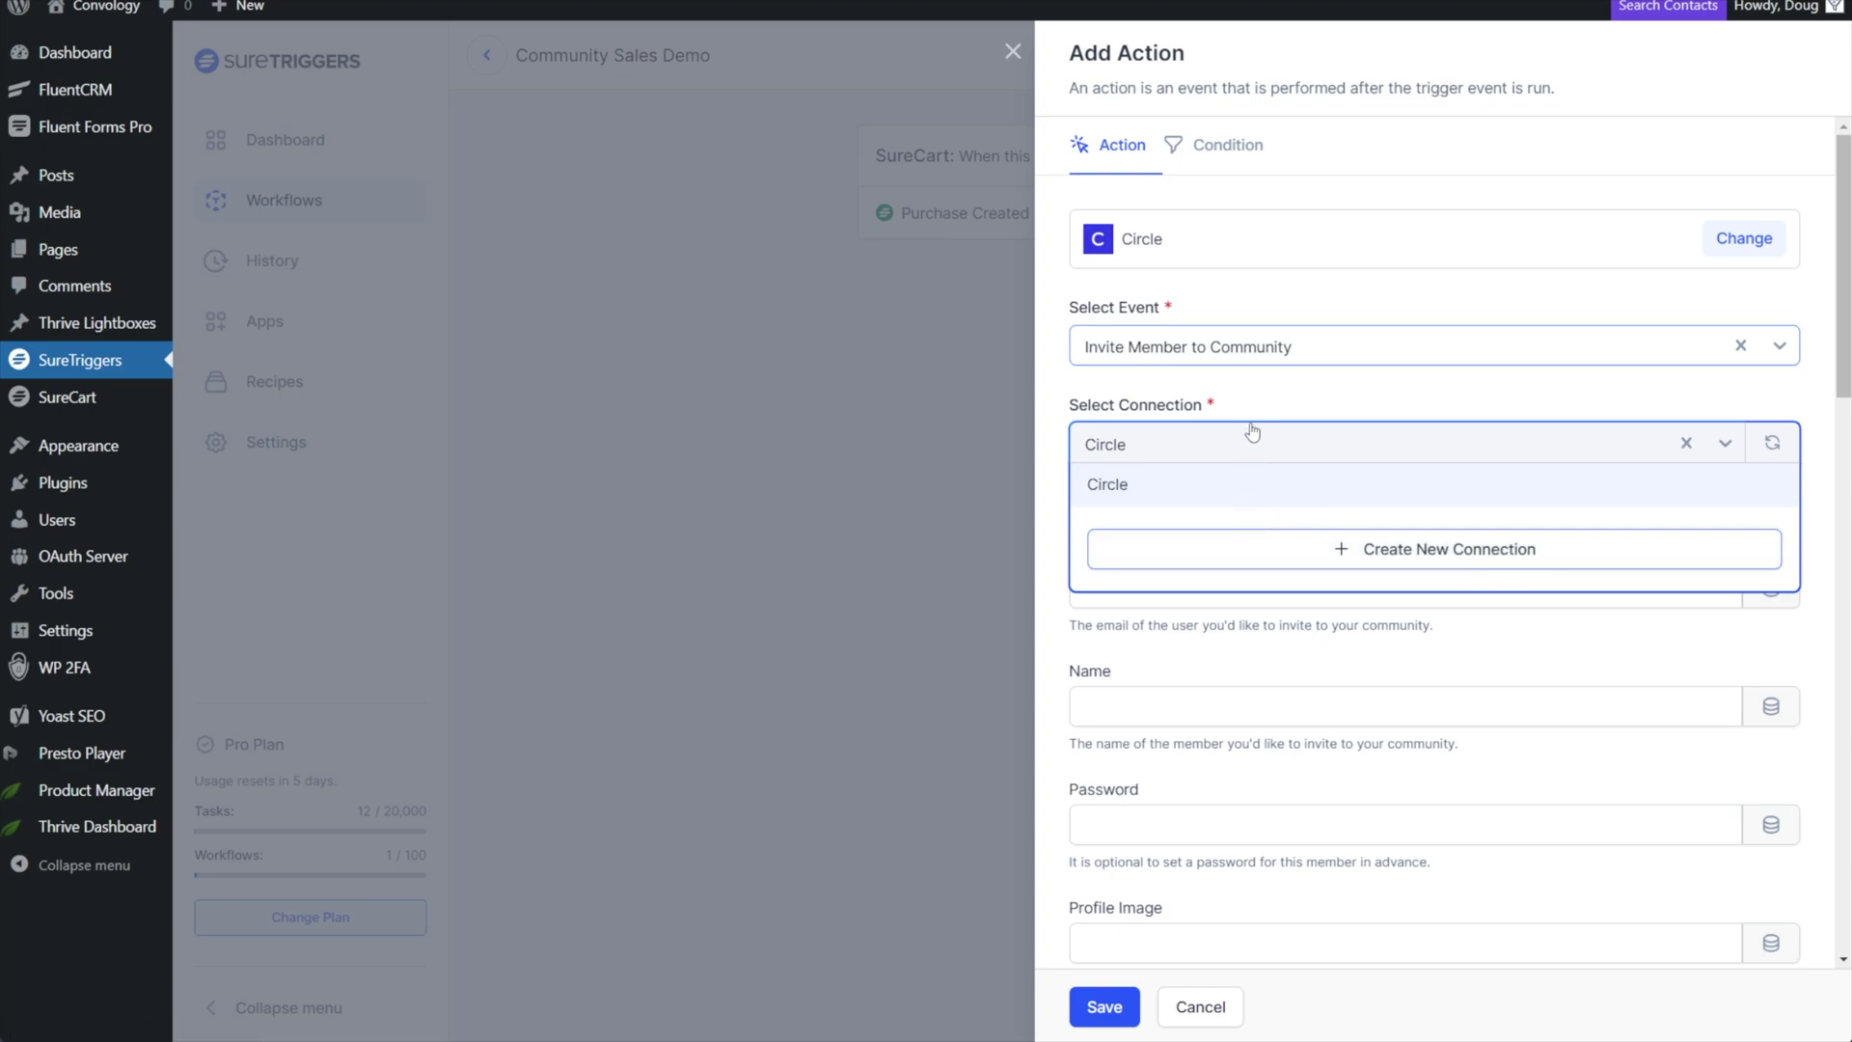
left_click(1124, 492)
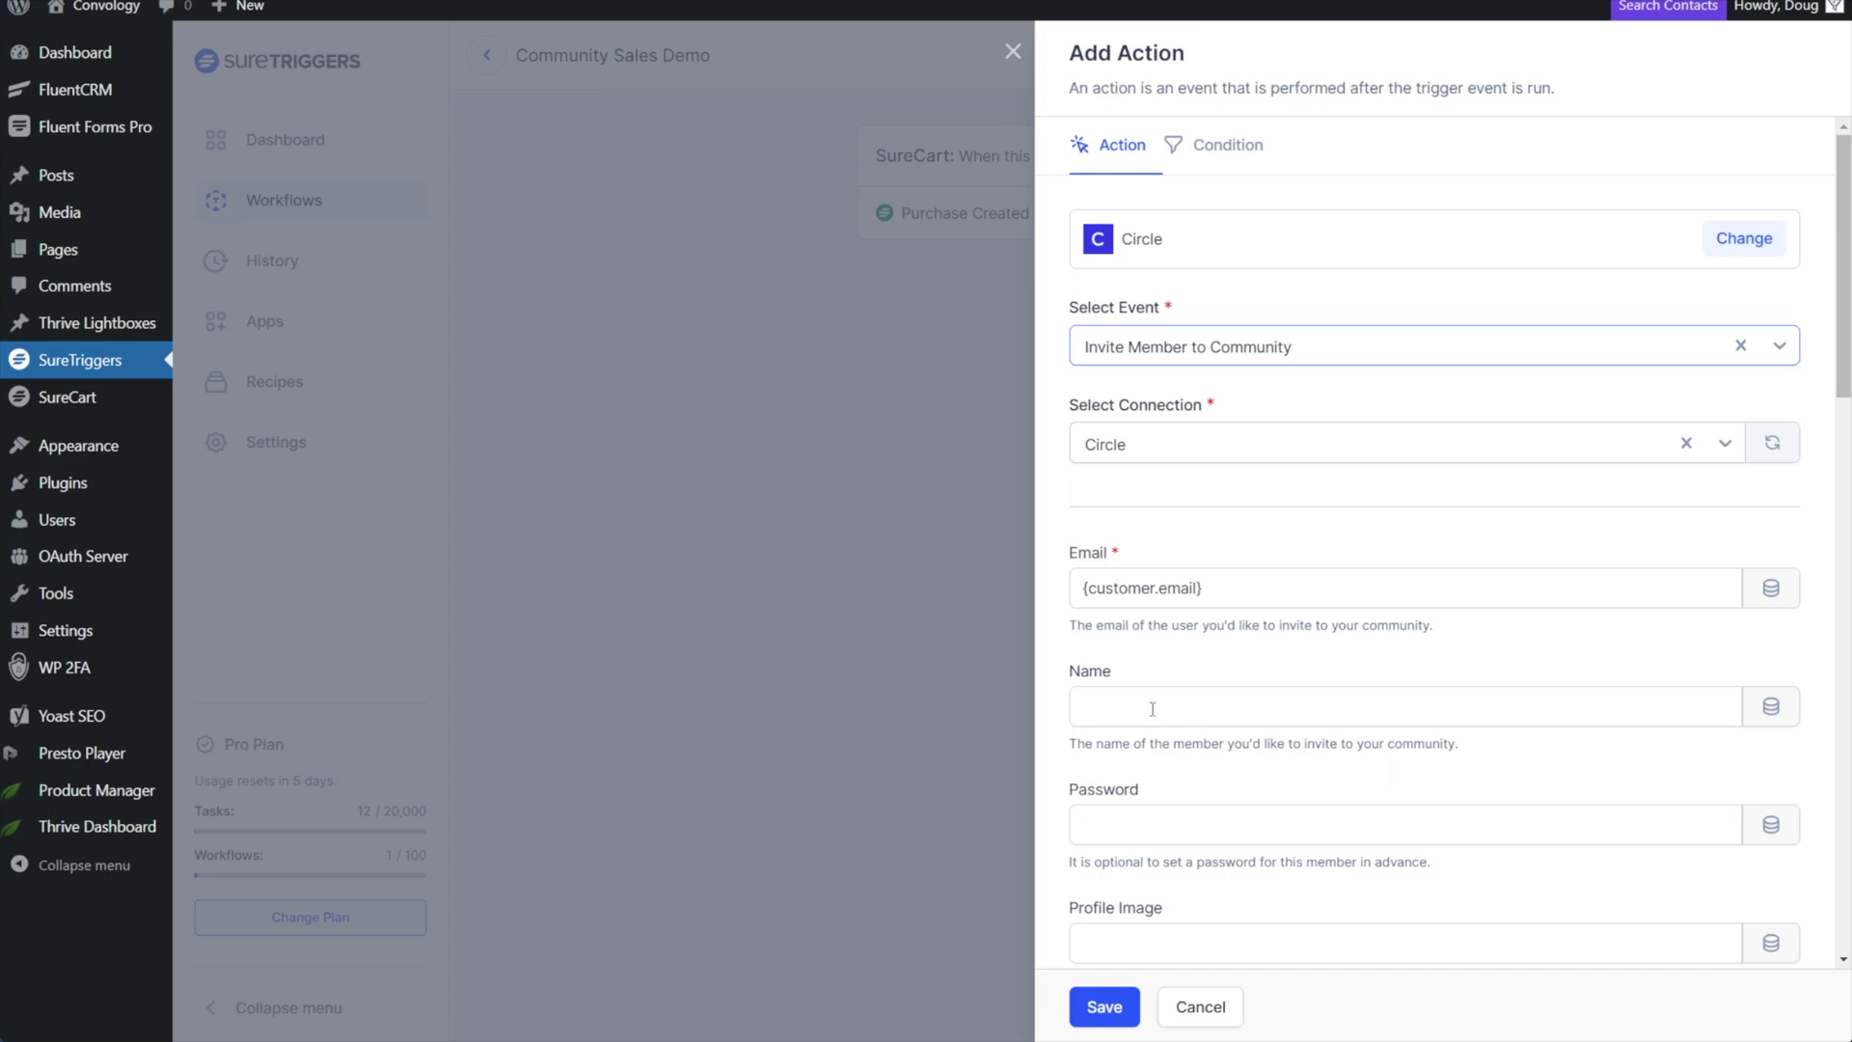
Map Name to the customer's first name and scroll down to the Skip Invitation Email field.
scroll(1513, 670, "down", 1)
left_click(1245, 641)
type("{customer.first_name}")
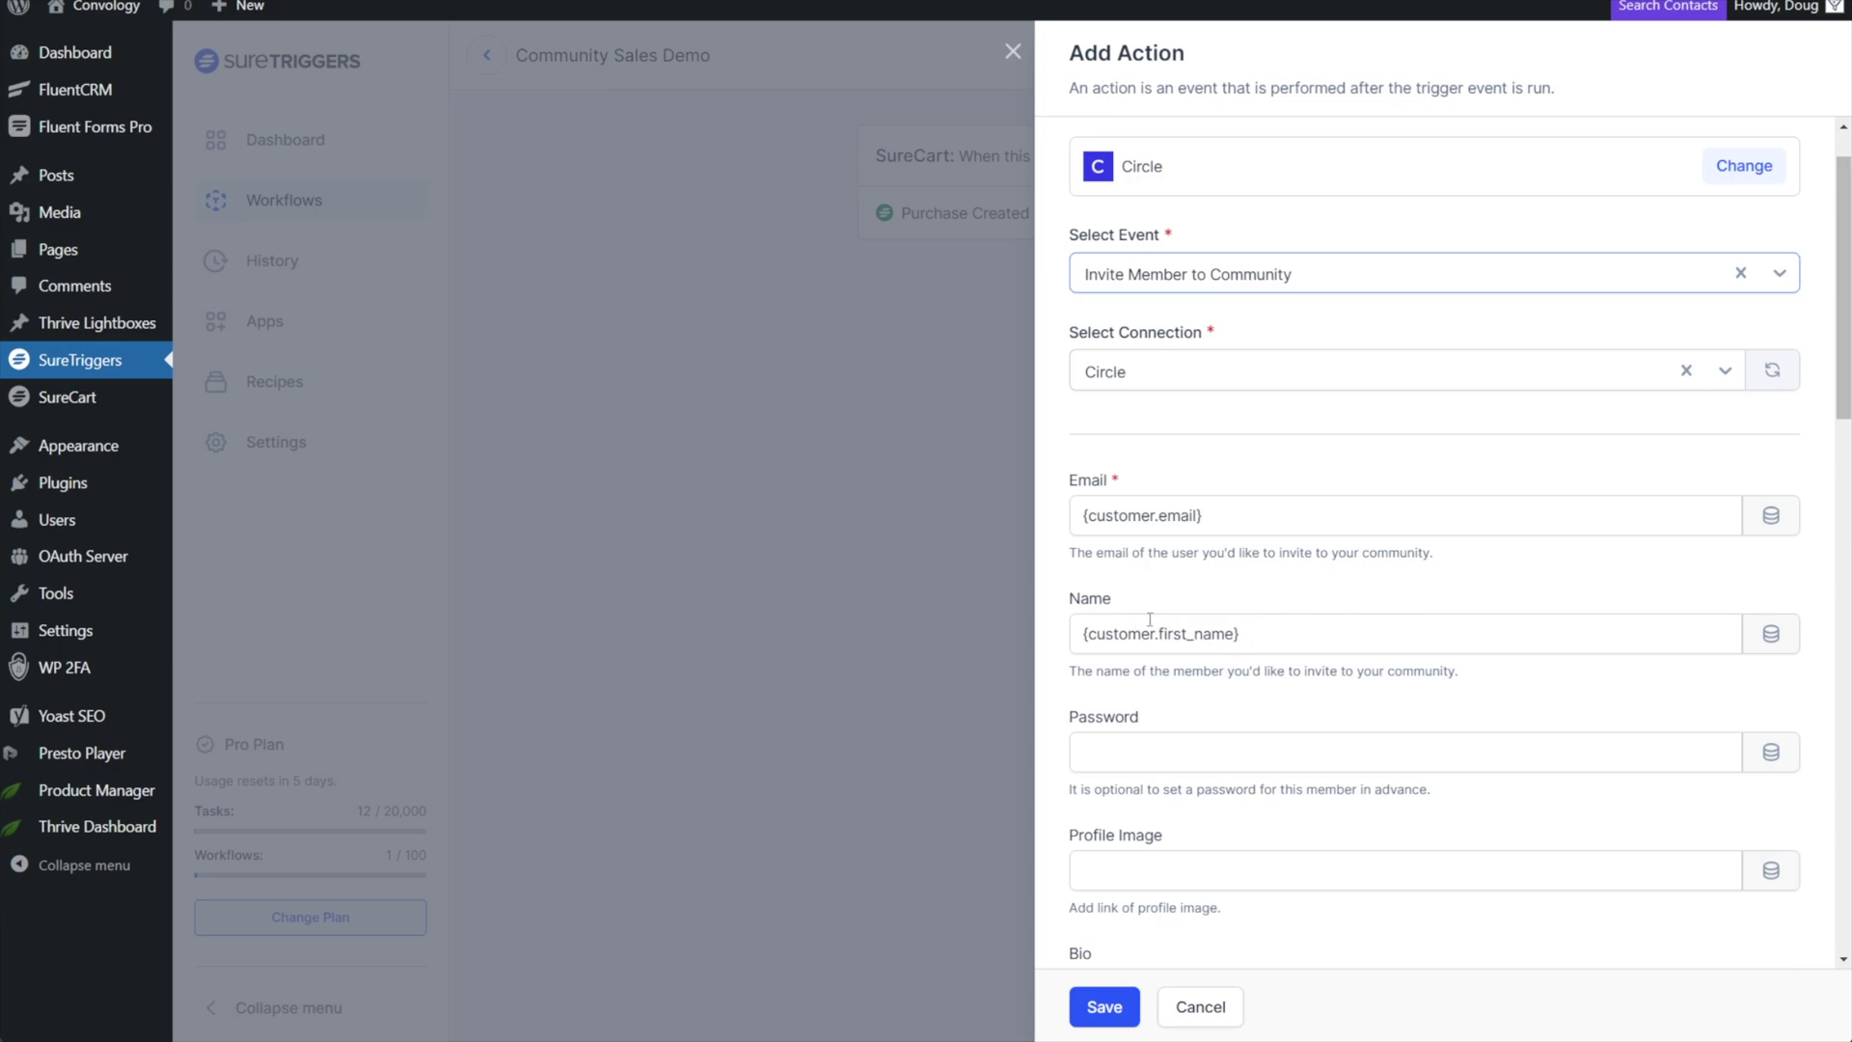
scroll(1111, 640, "down", 1)
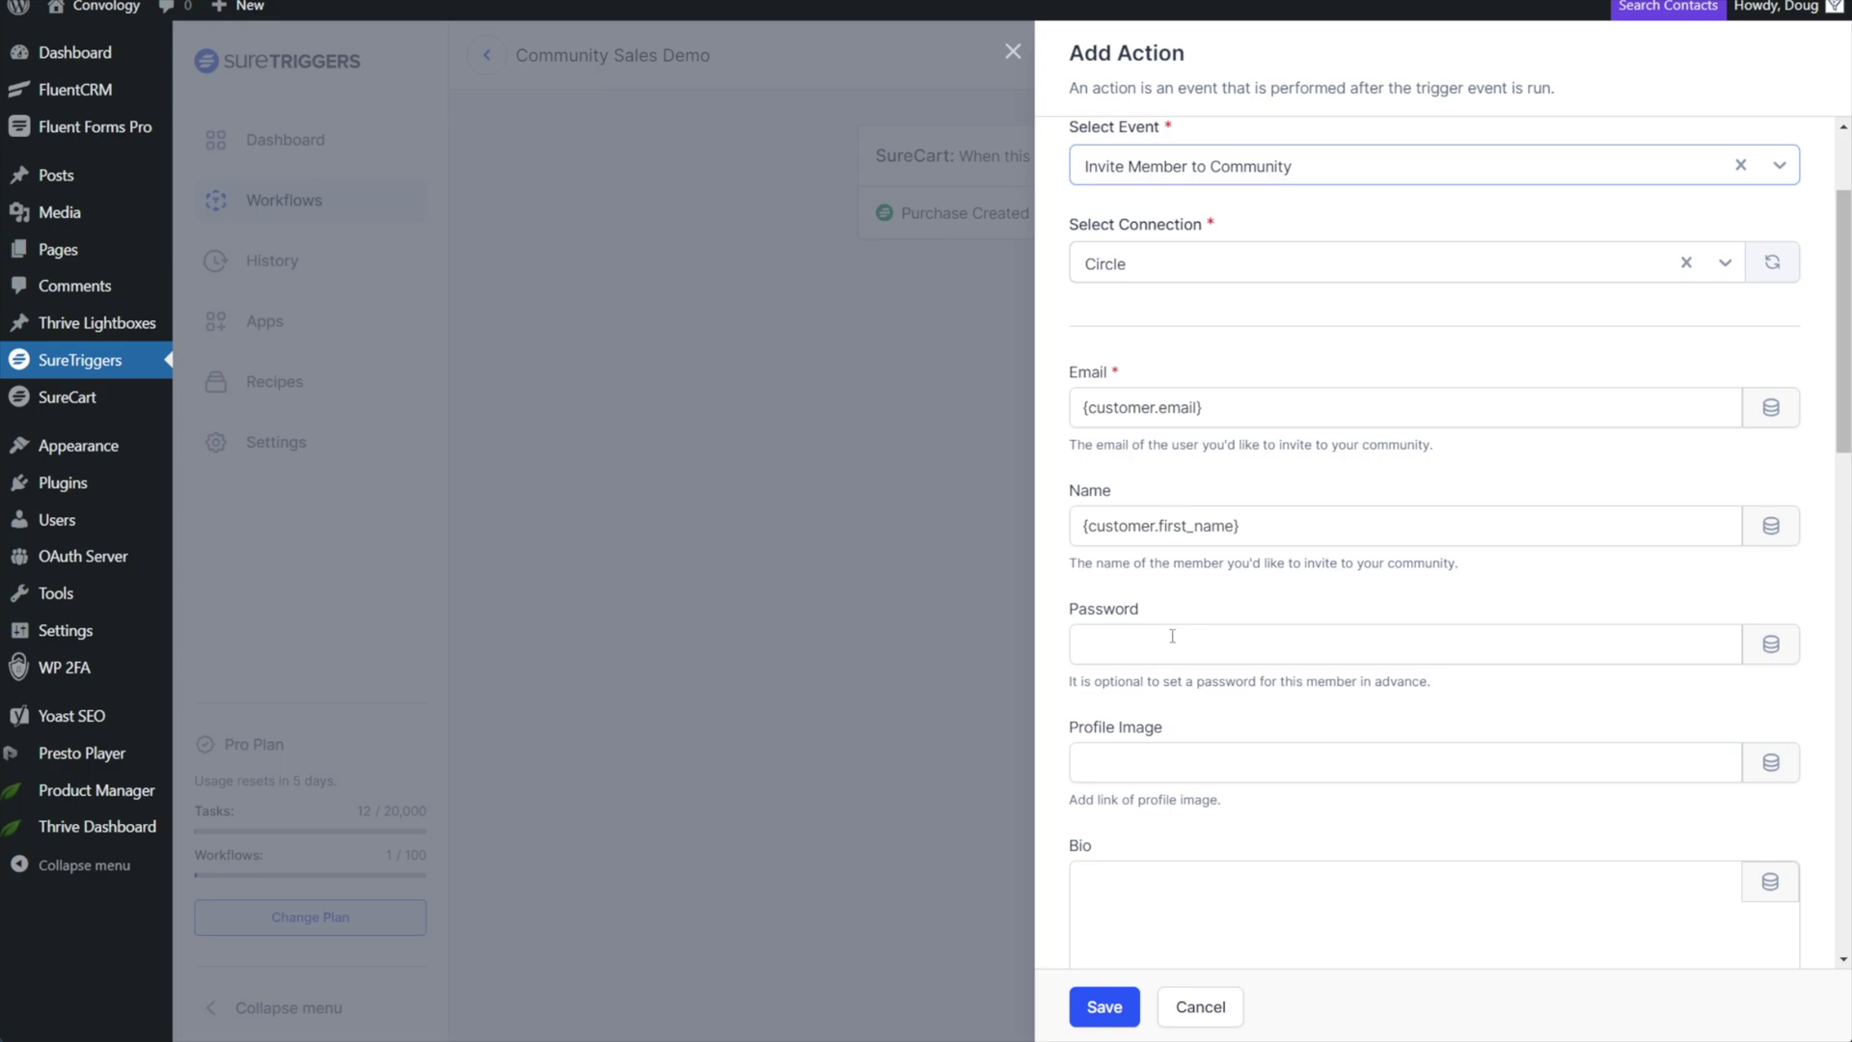
scroll(1162, 598, "down", 4)
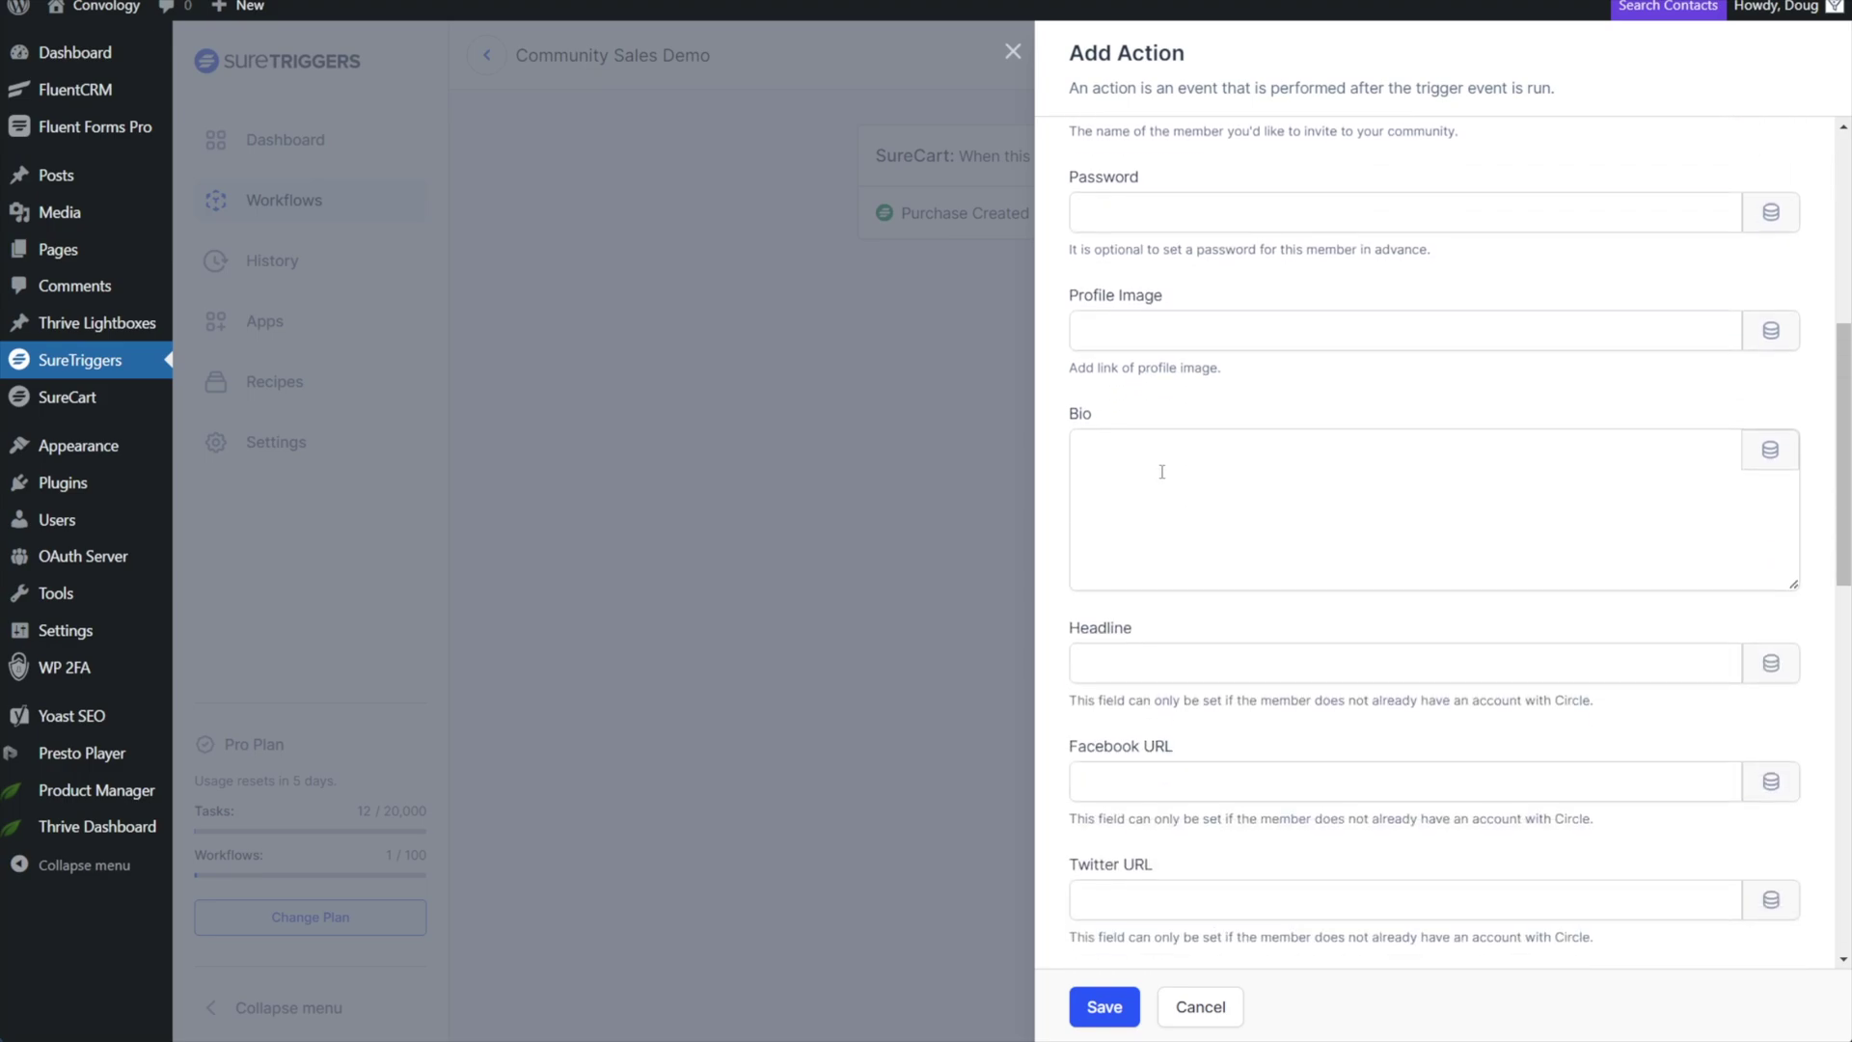
scroll(1187, 467, "down", 3)
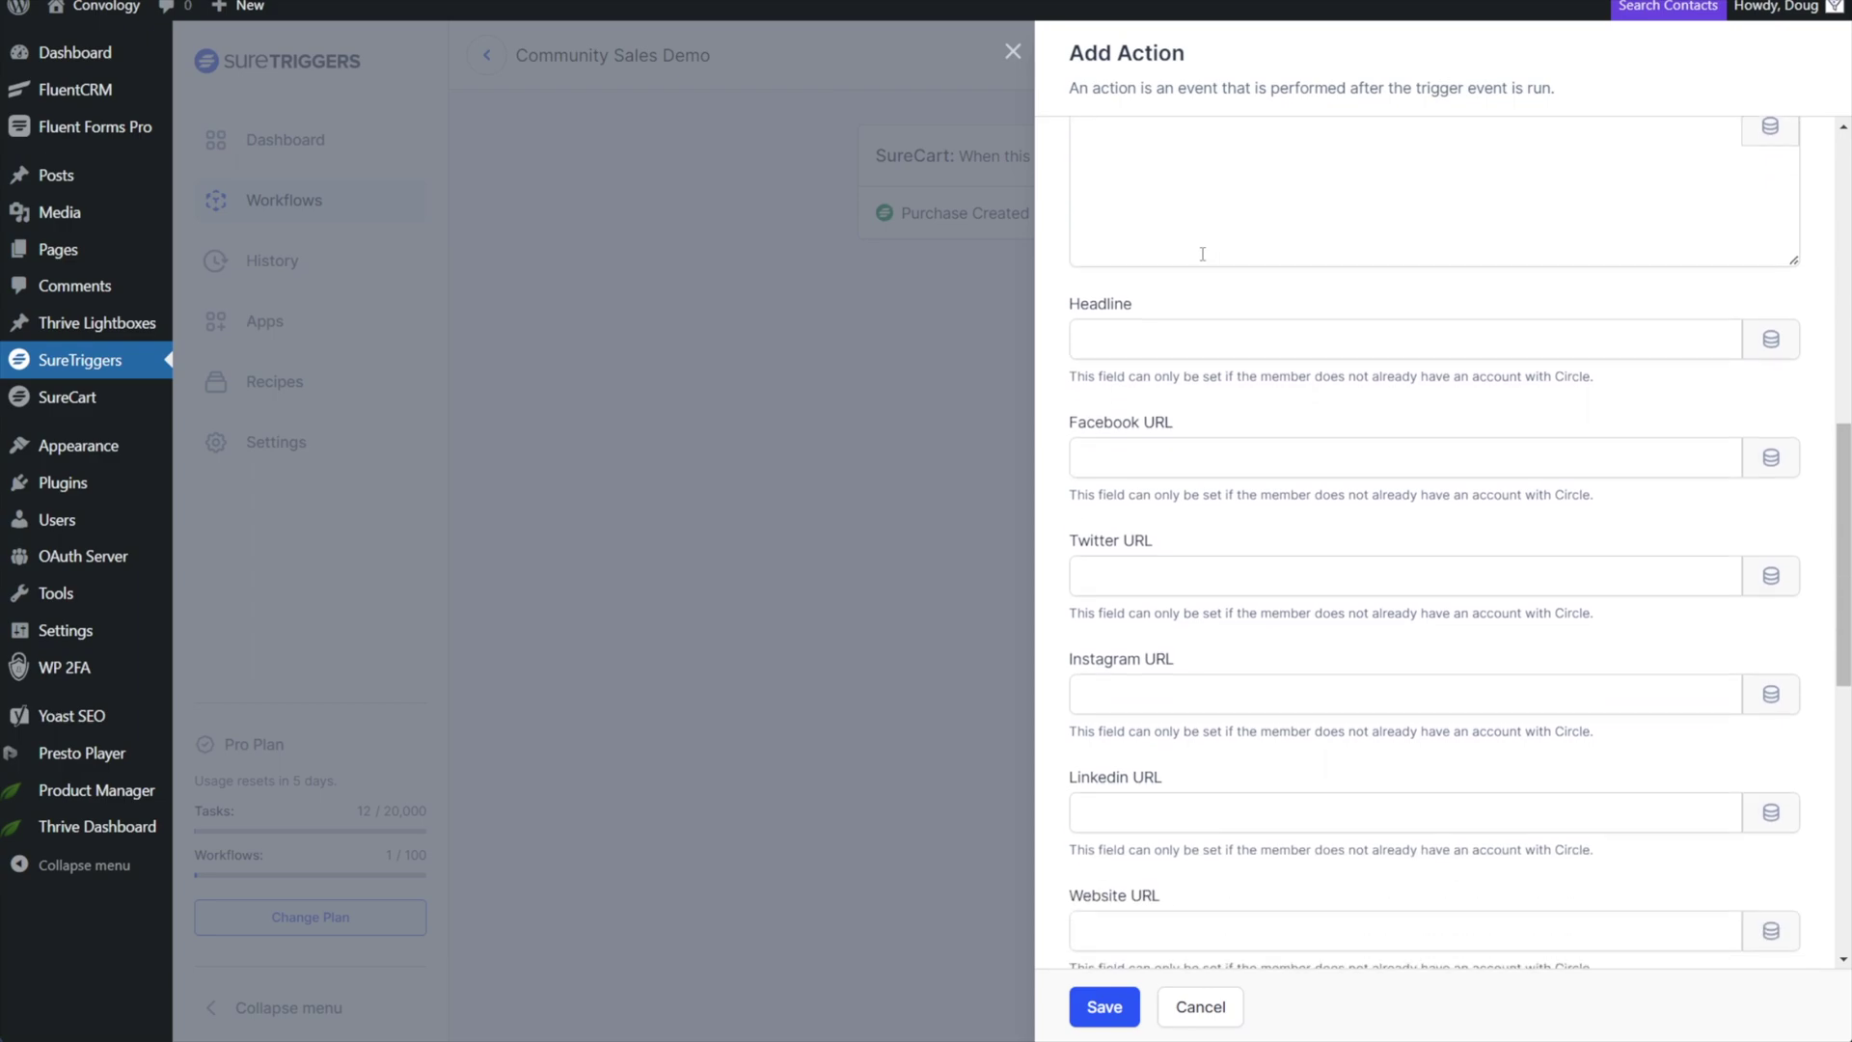
scroll(1193, 413, "down", 5)
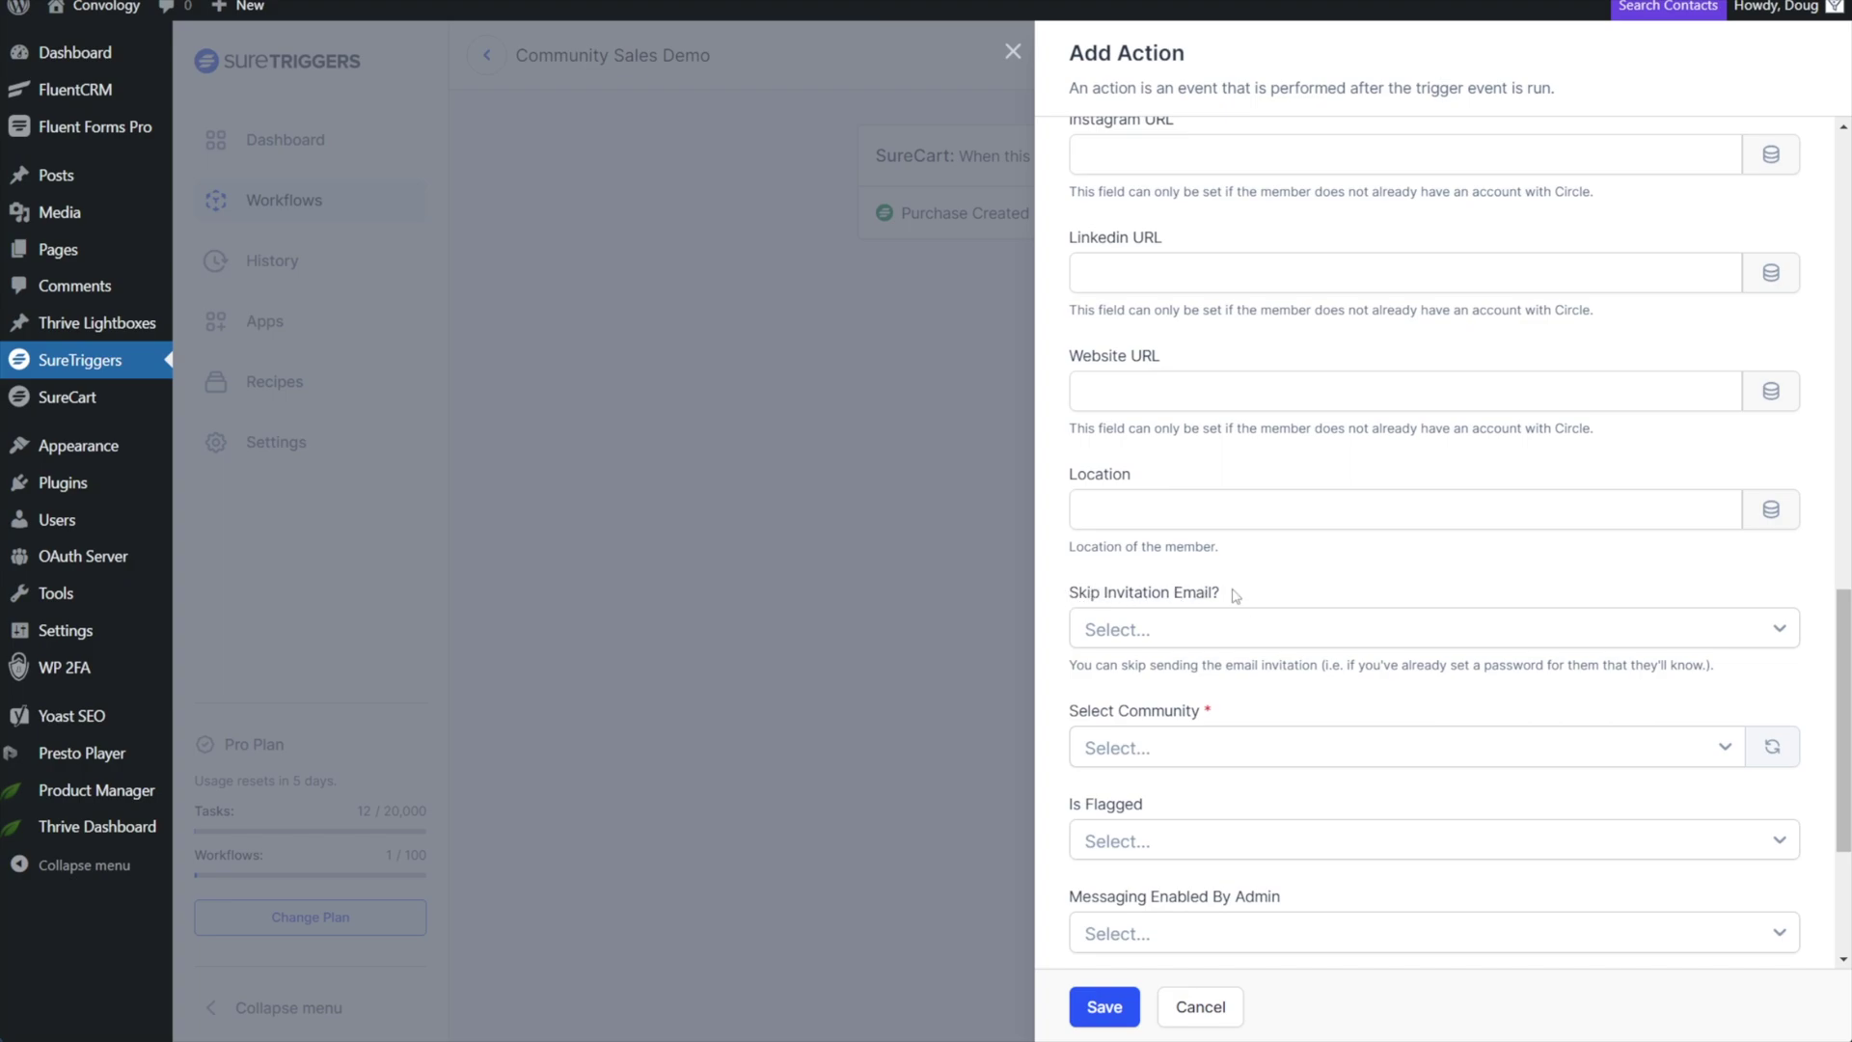
Set Skip Invitation Email to Yes and the community to Convology.
left_click(1148, 632)
left_click(1098, 672)
left_click(1269, 750)
left_click(1144, 787)
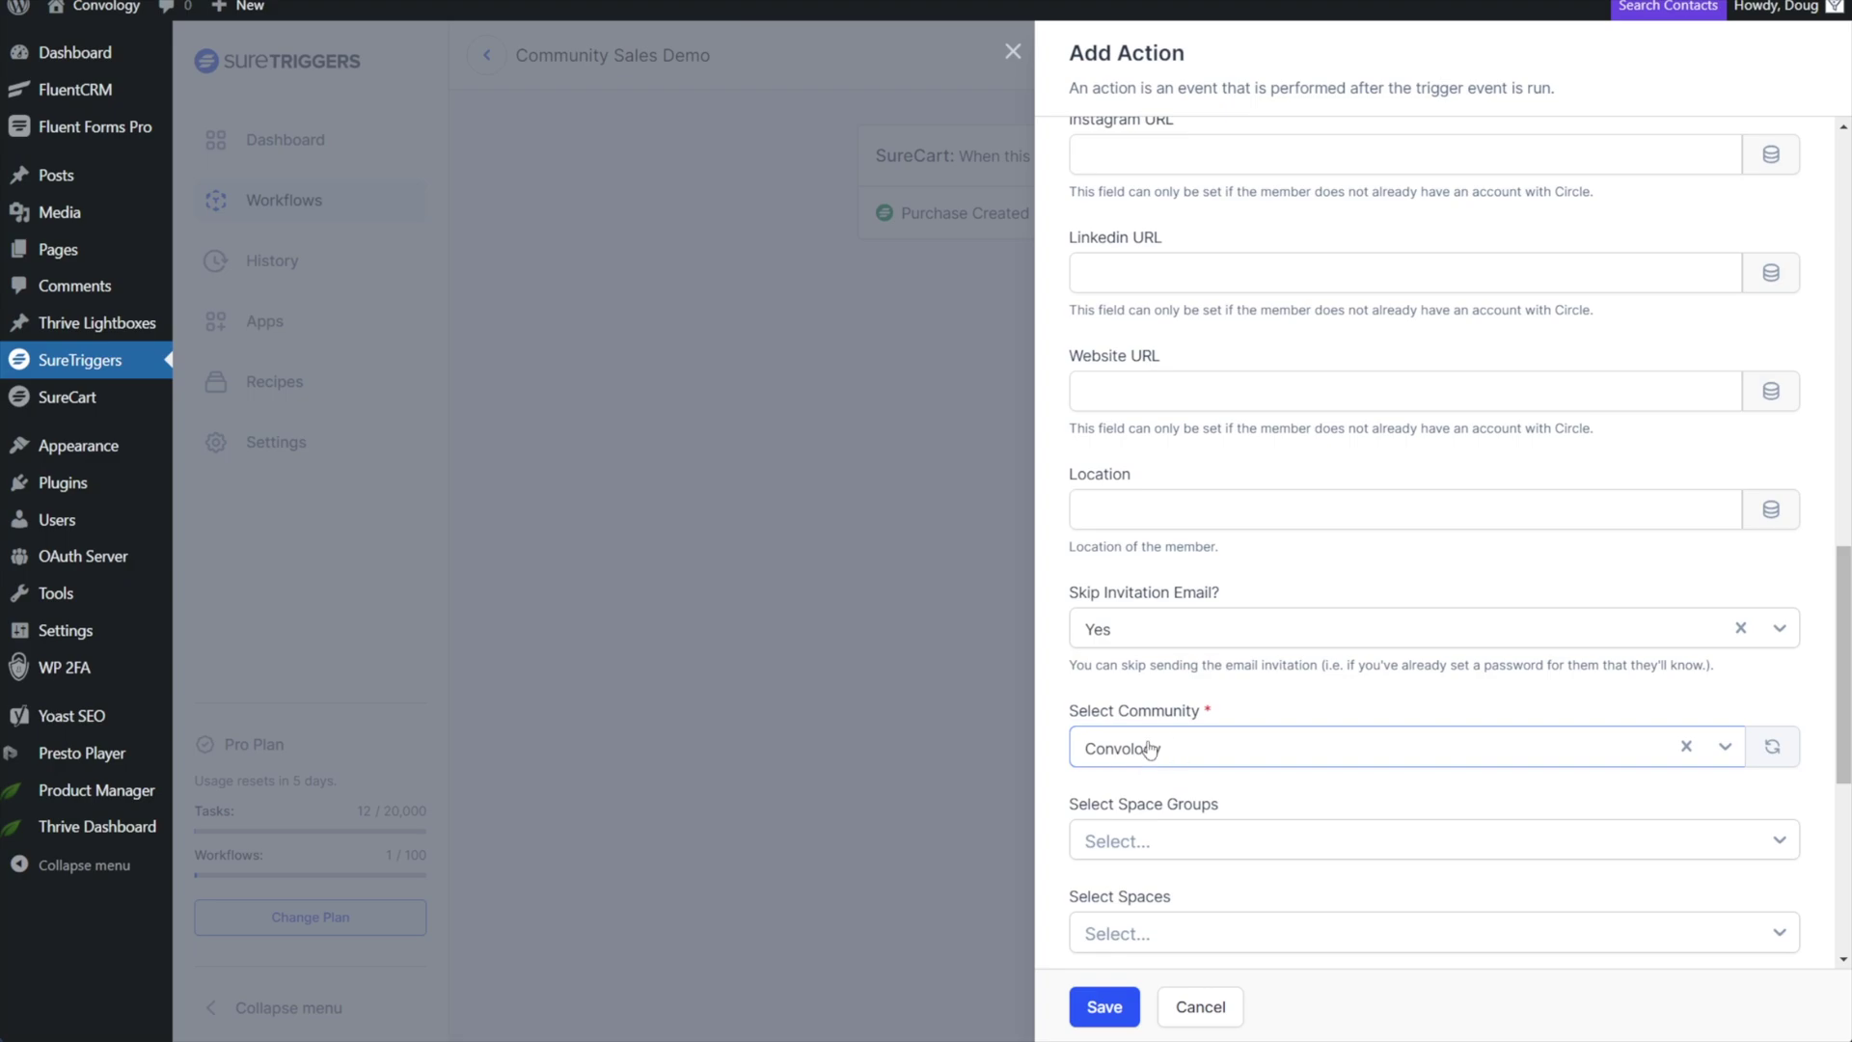
scroll(1148, 750, "down", 2)
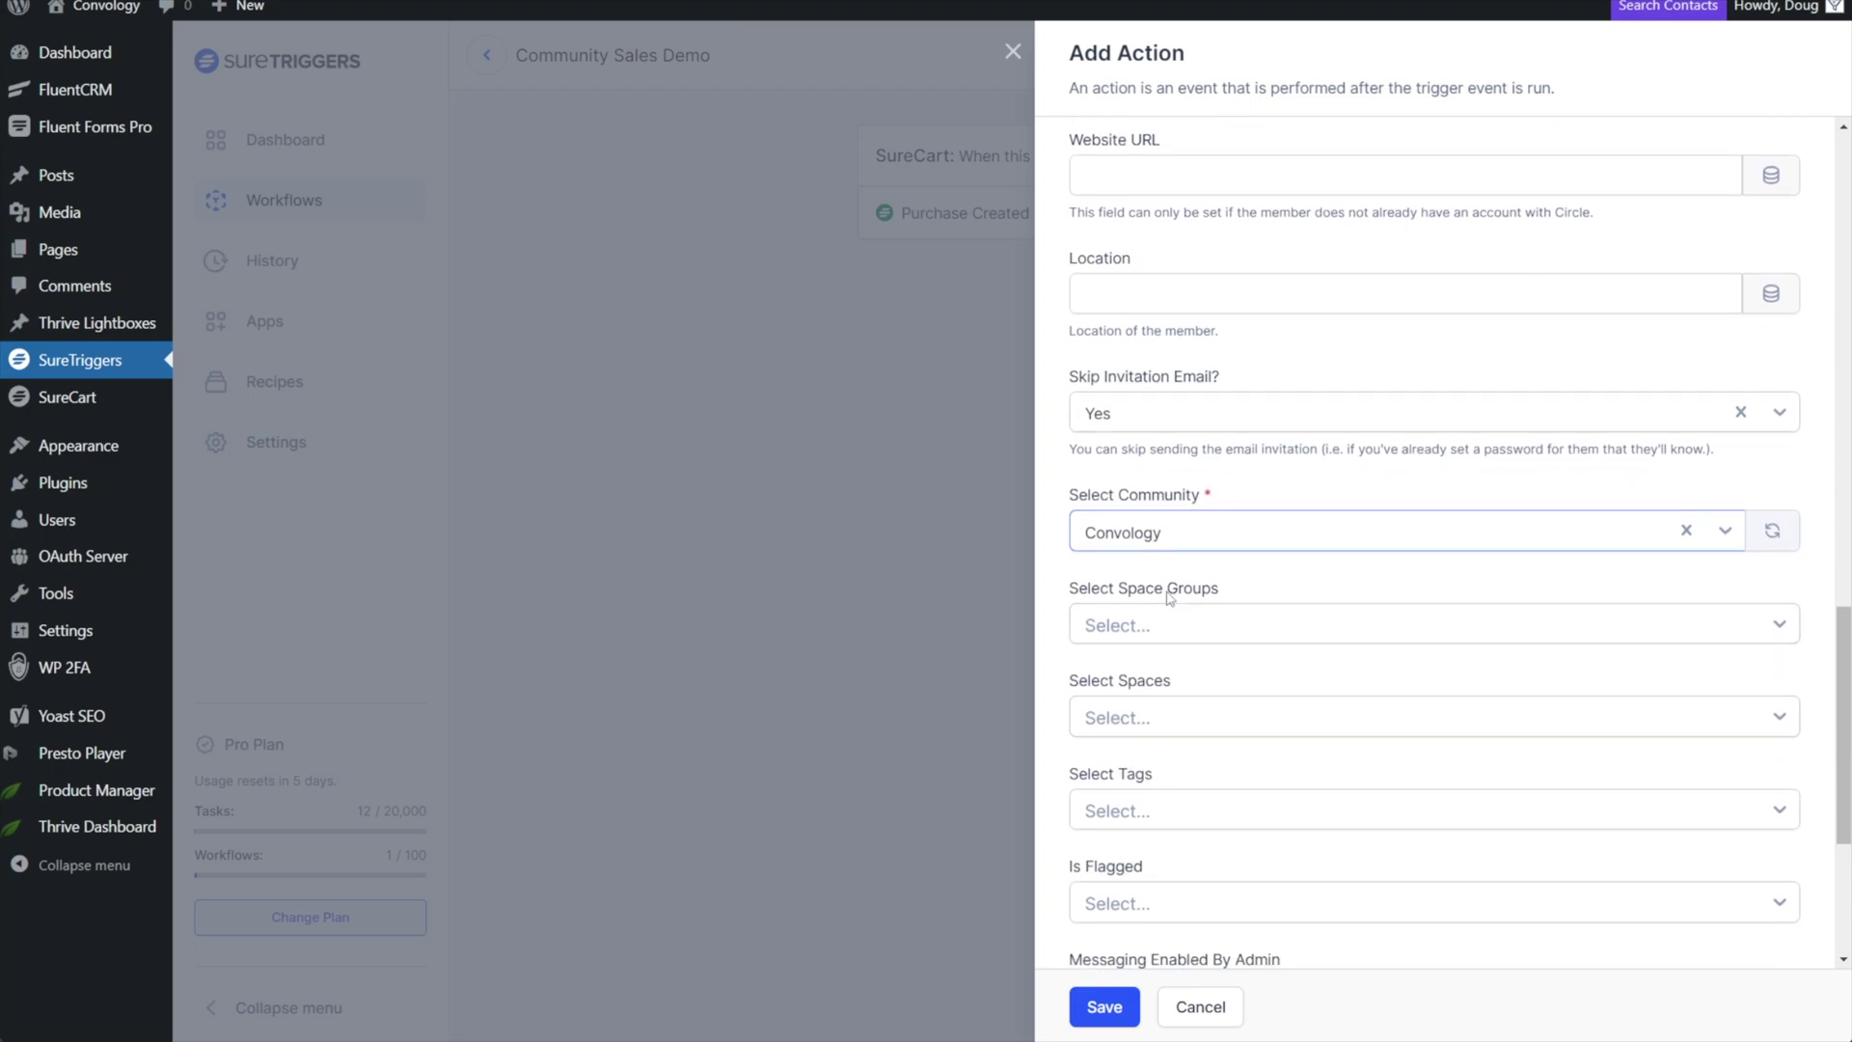
Add the Community space group and Community Member tag, then save the Circle invite action.
left_click(1126, 637)
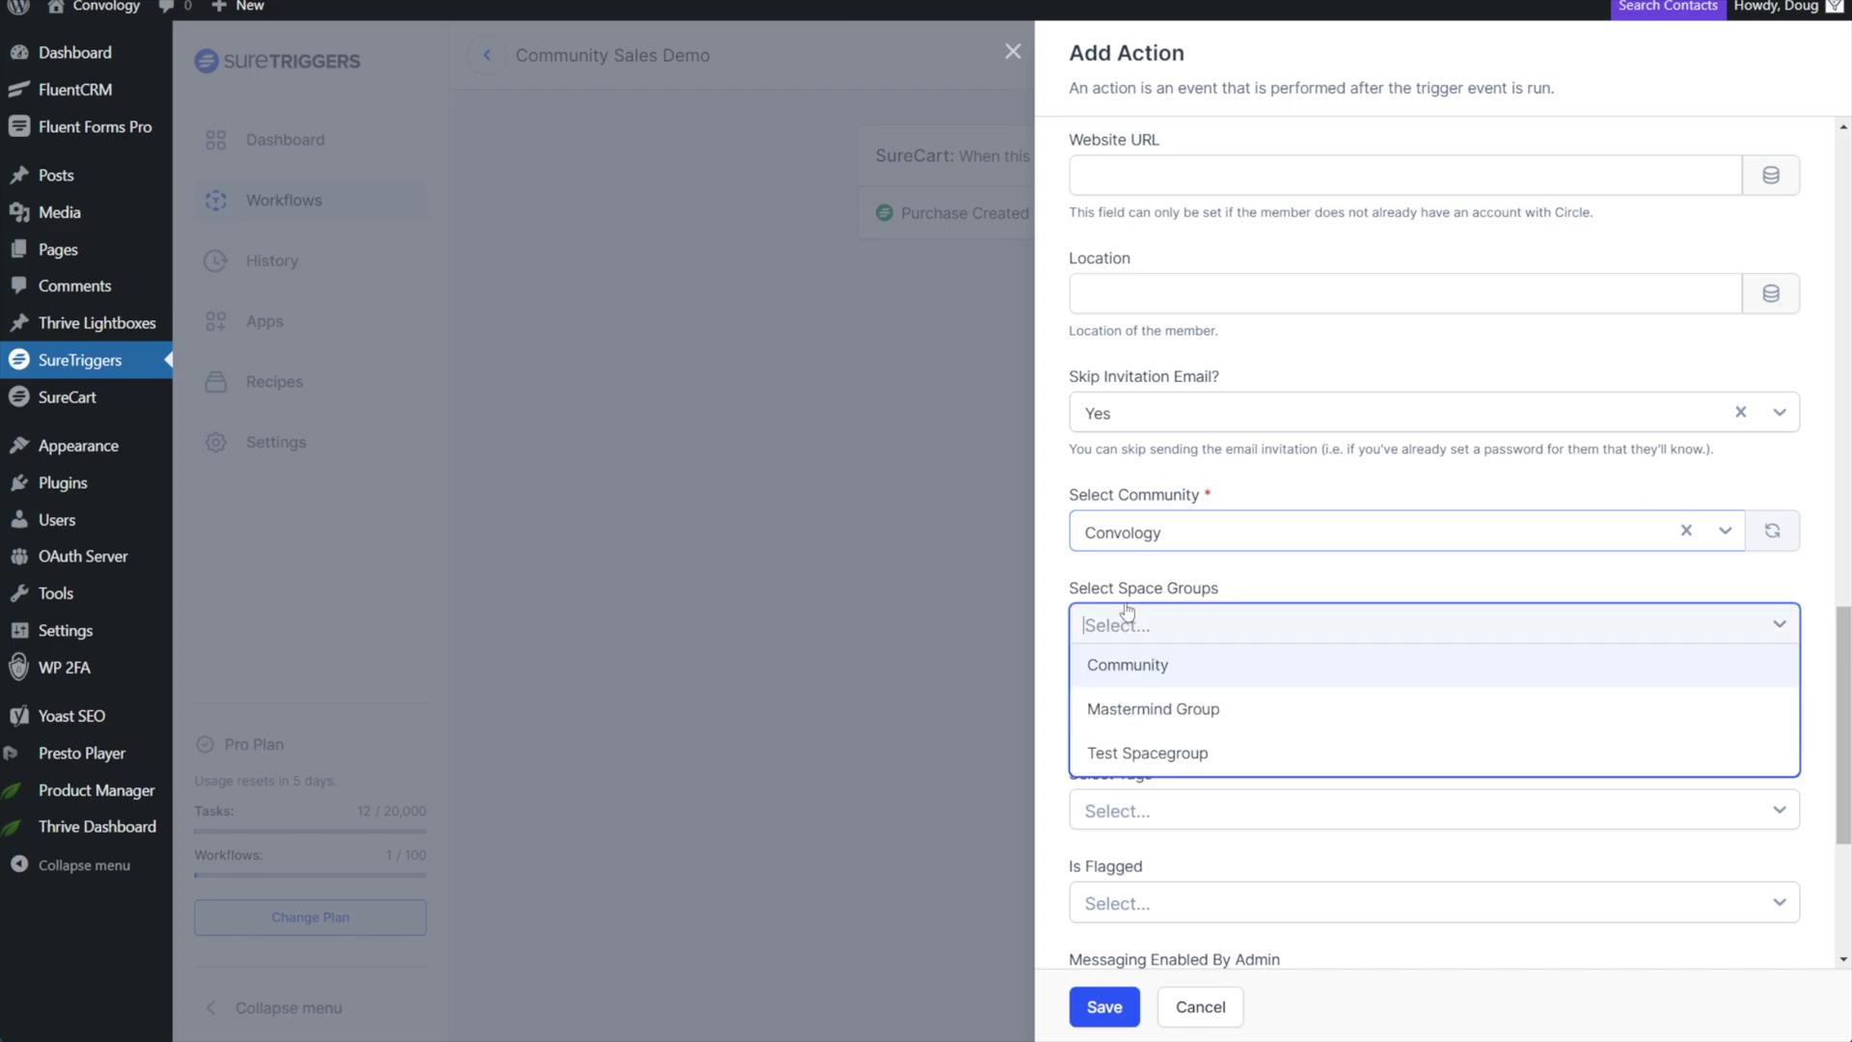
left_click(1104, 675)
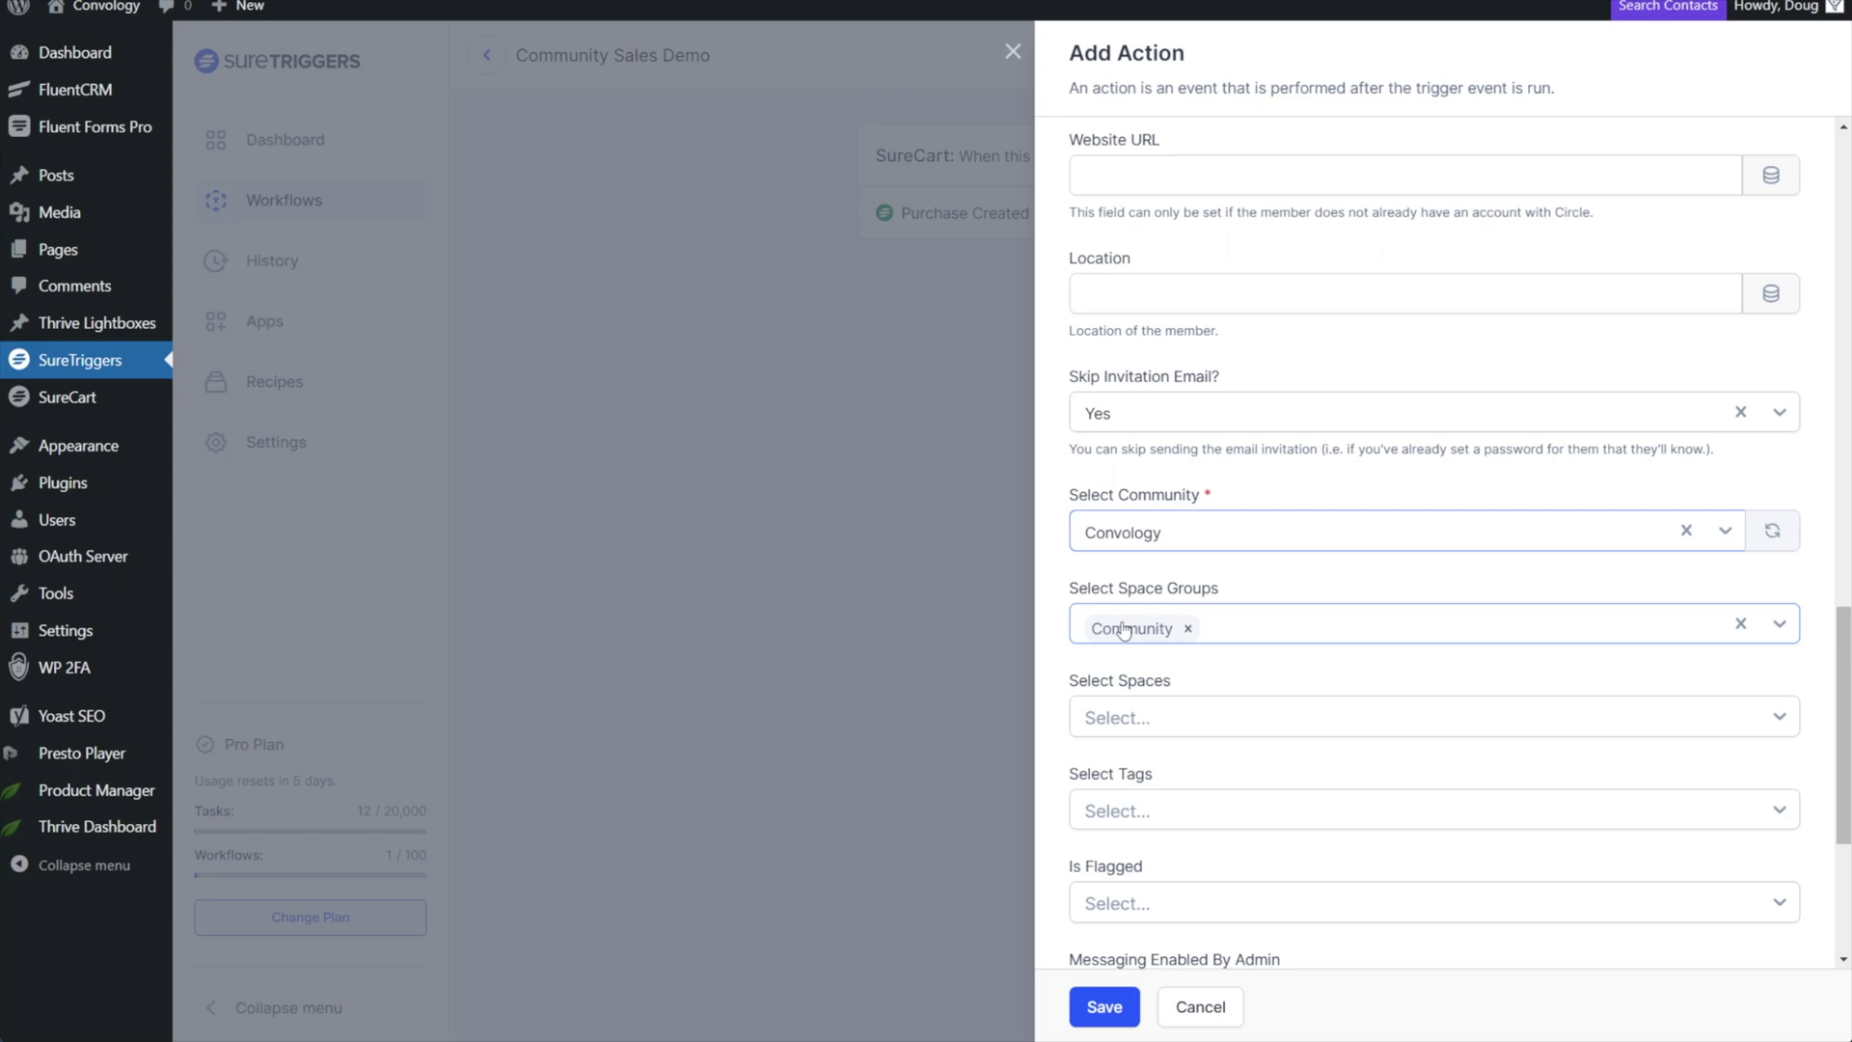
scroll(1128, 623, "down", 3)
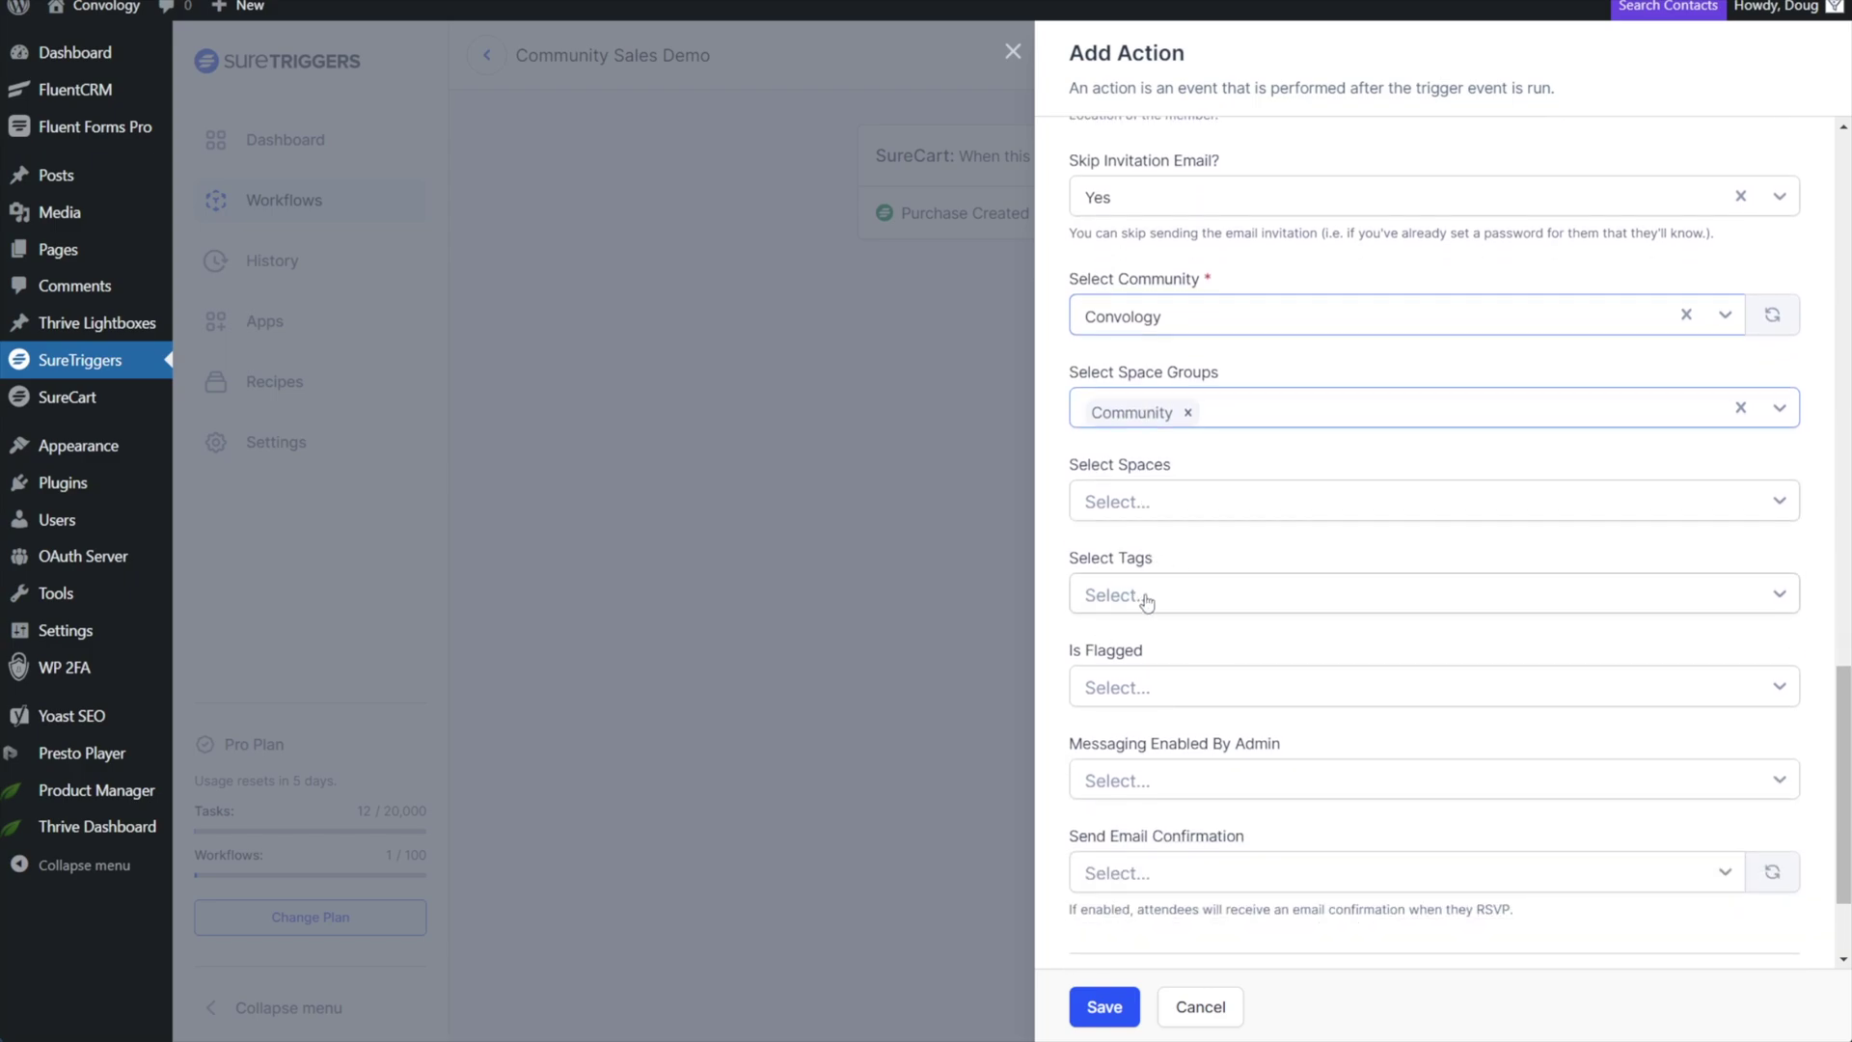
left_click(1146, 600)
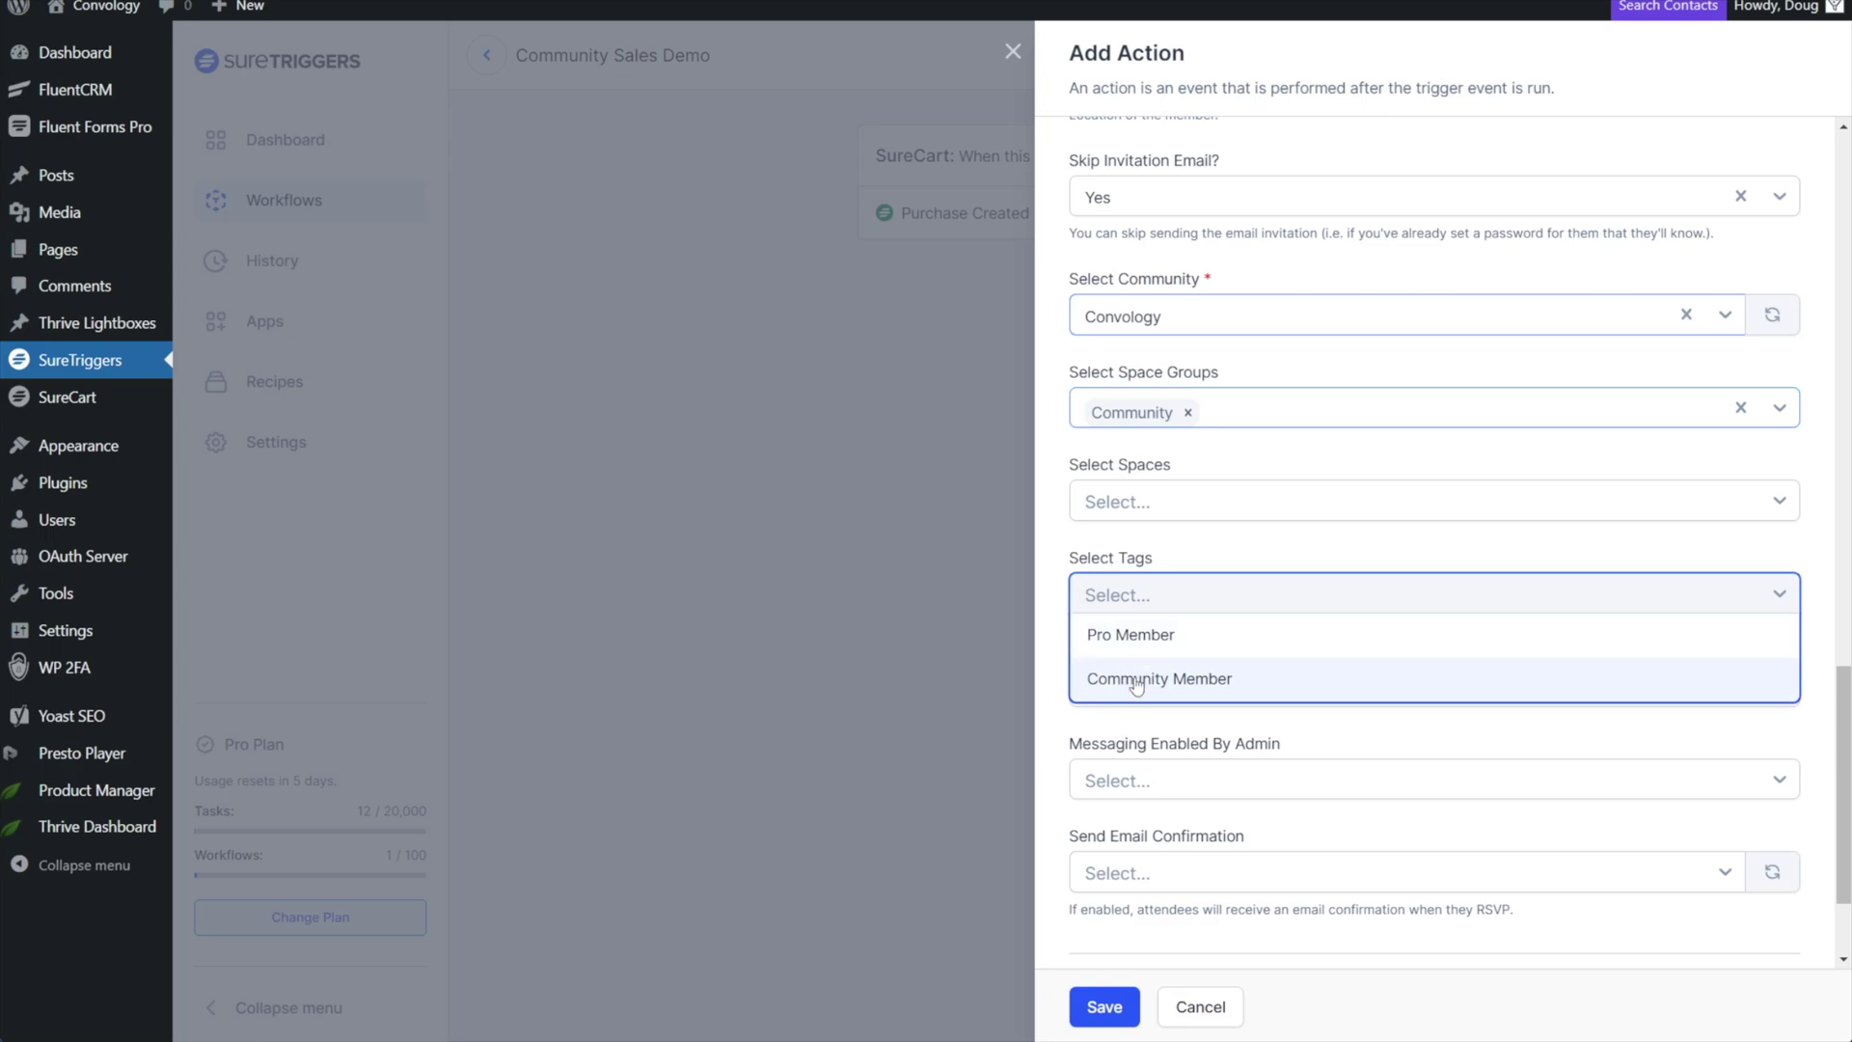
left_click(1136, 685)
scroll(1476, 545, "down", 2)
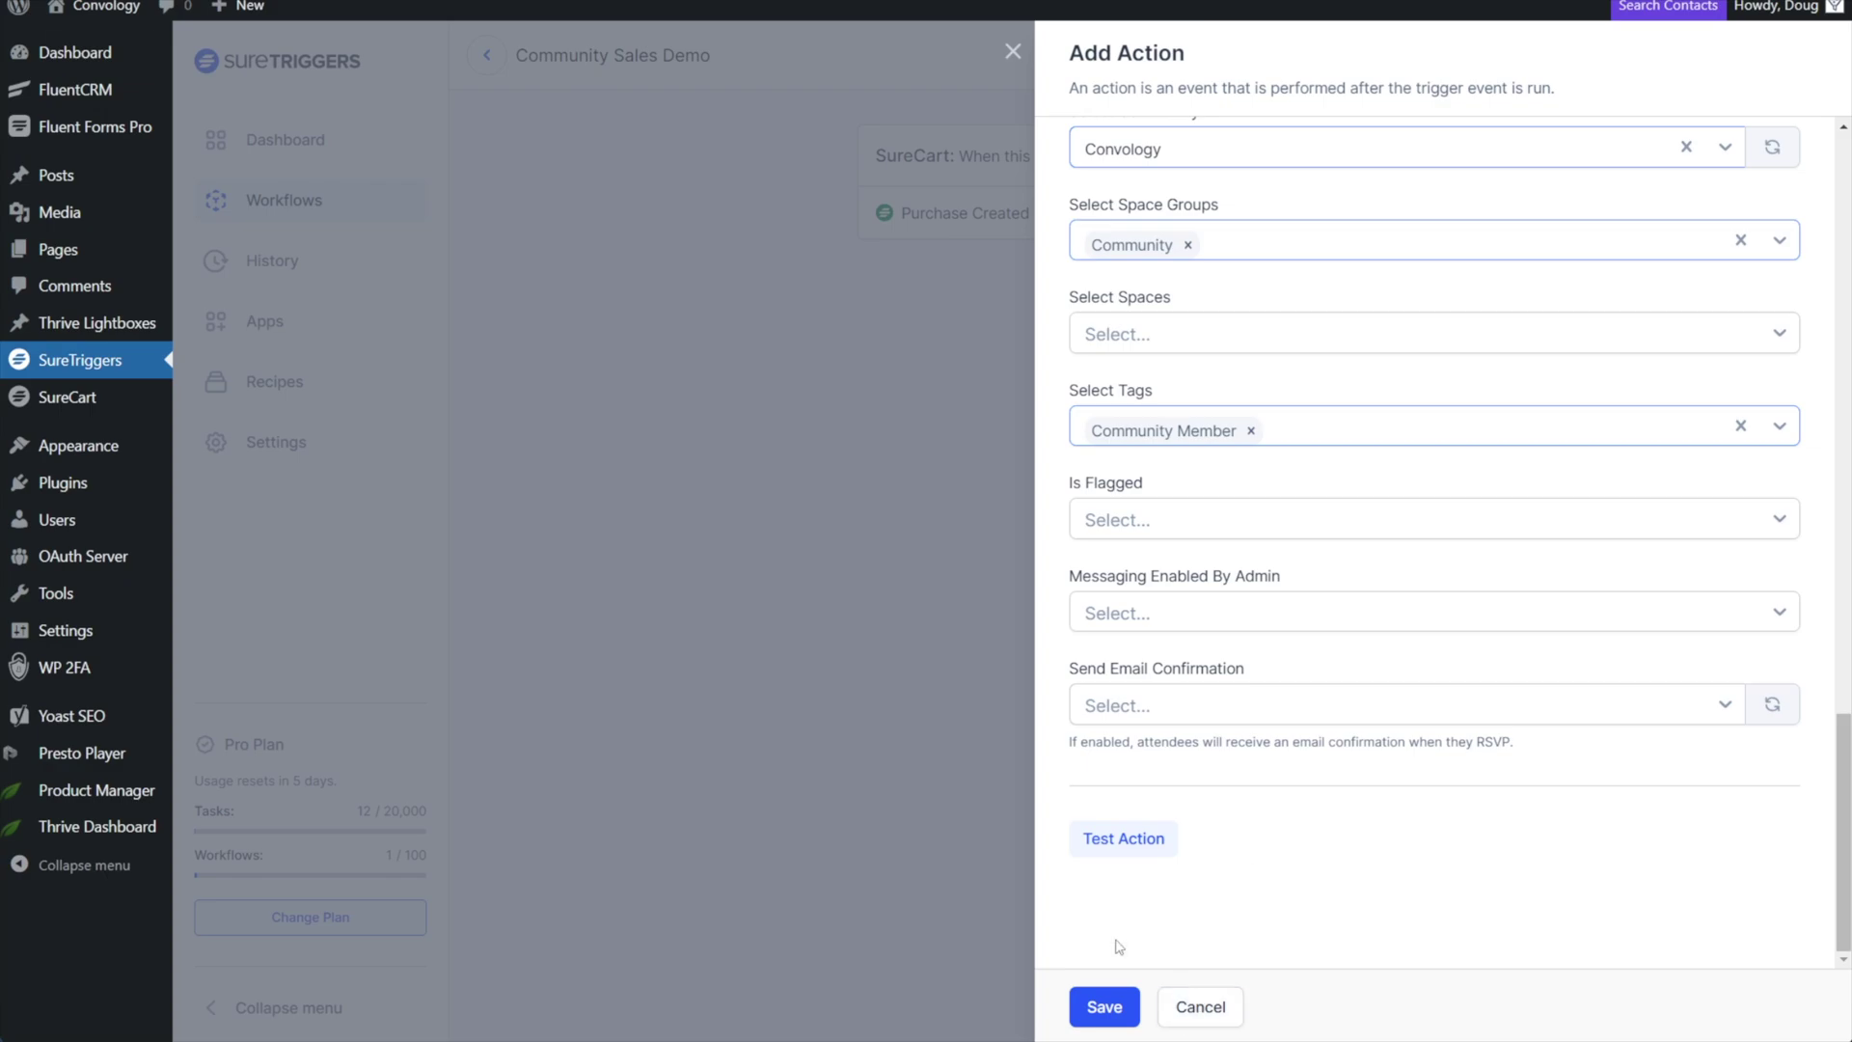
left_click(1105, 1018)
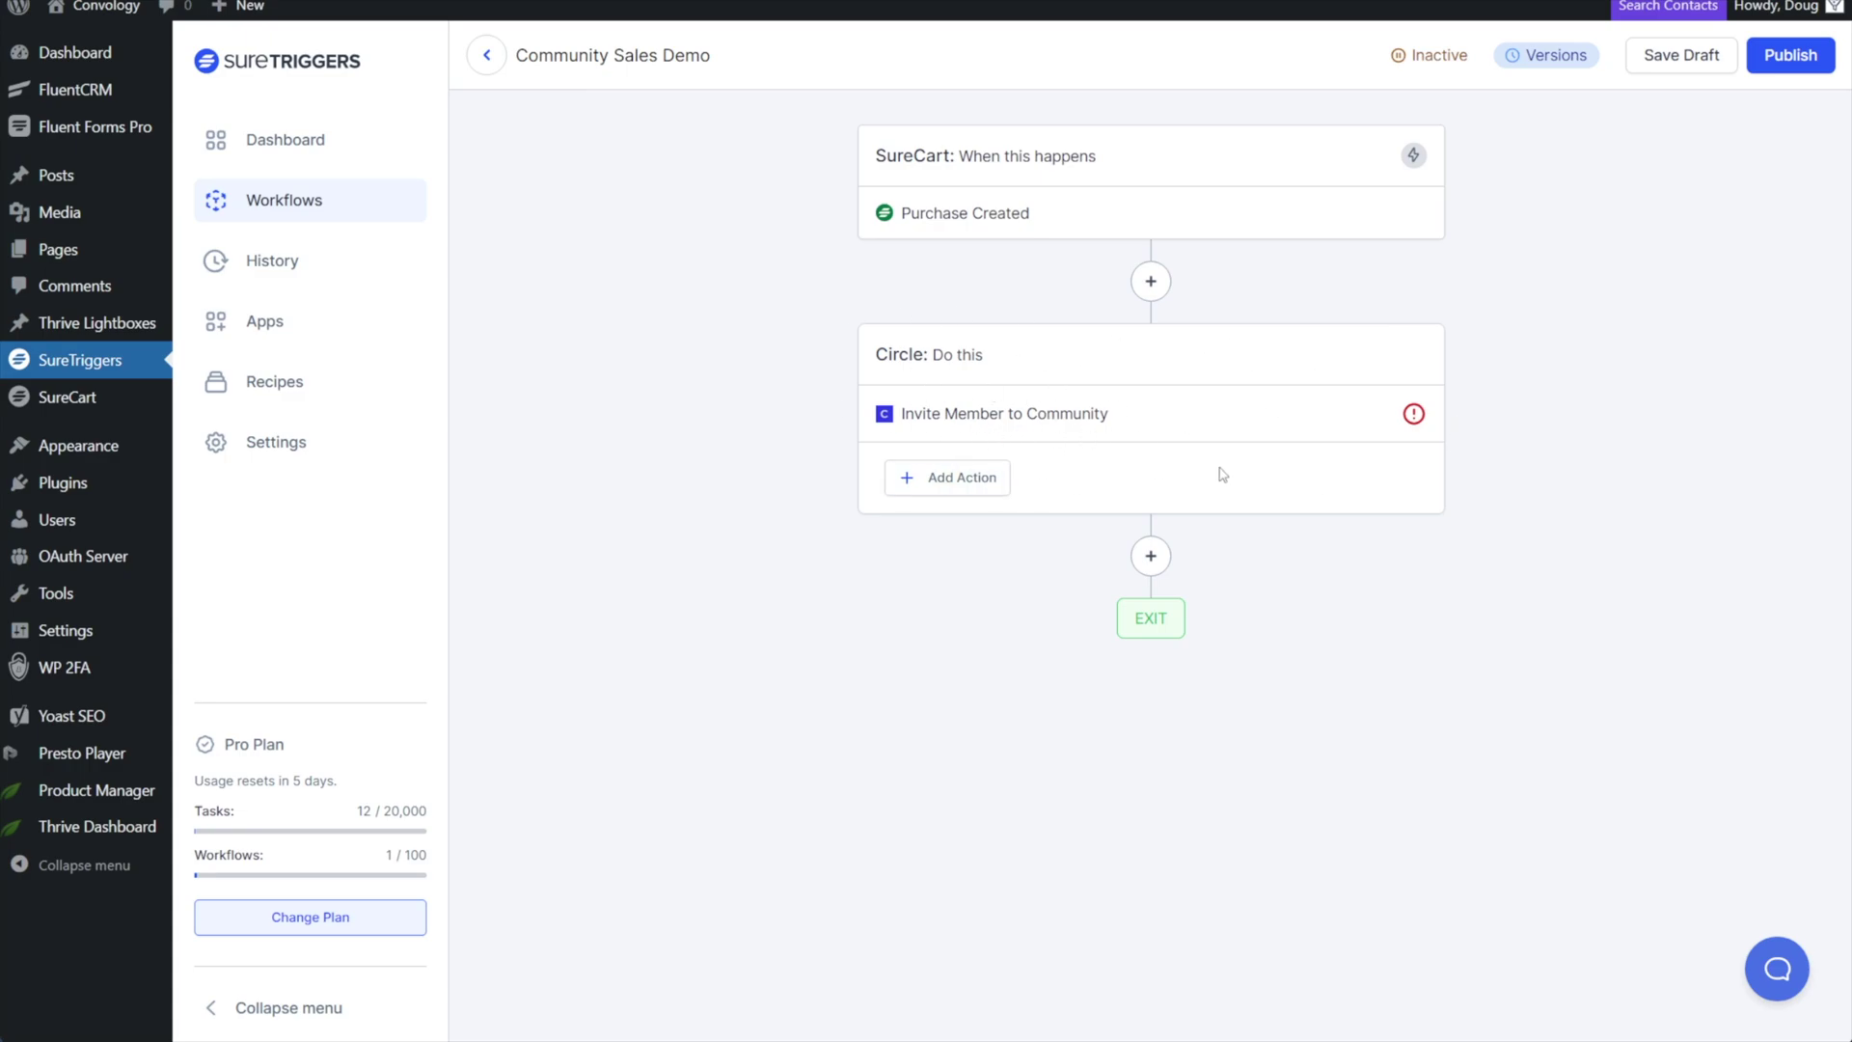
left_click(1150, 555)
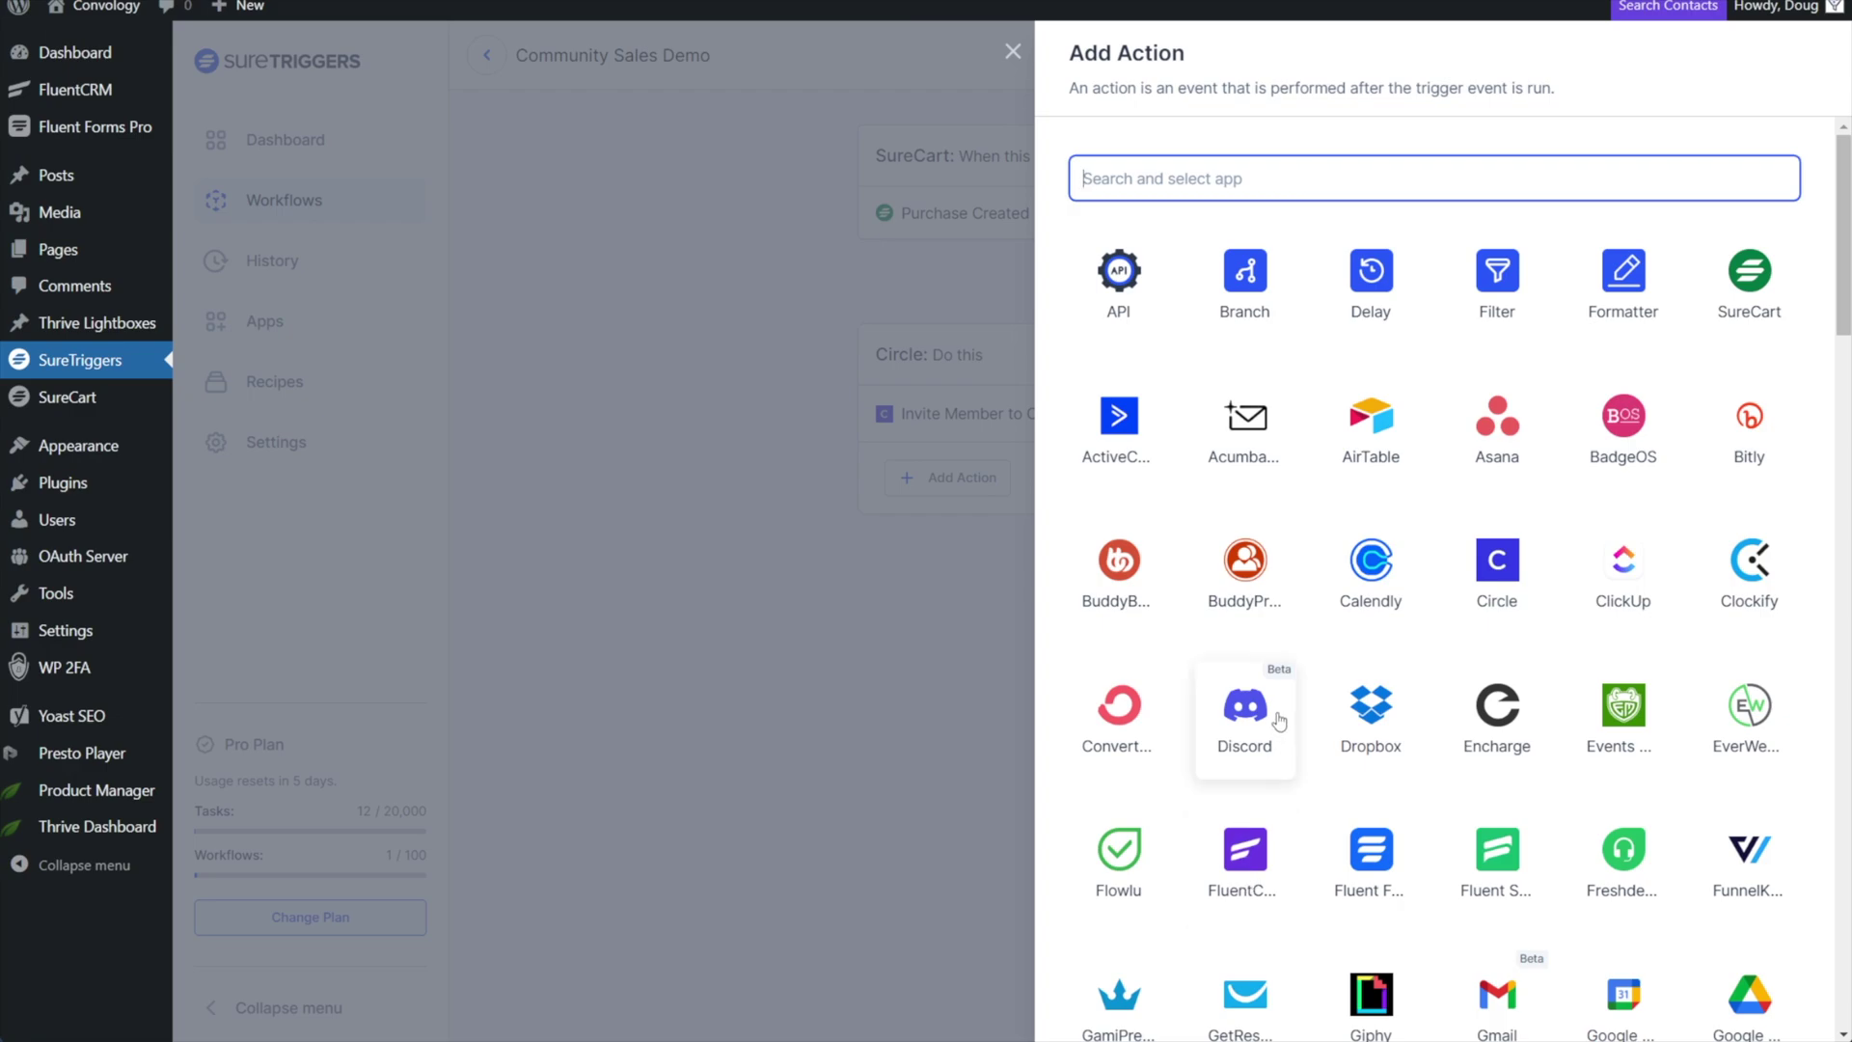
Scroll through the Add Action app grid and back to the top to browse available apps.
scroll(1405, 703, "down", 5)
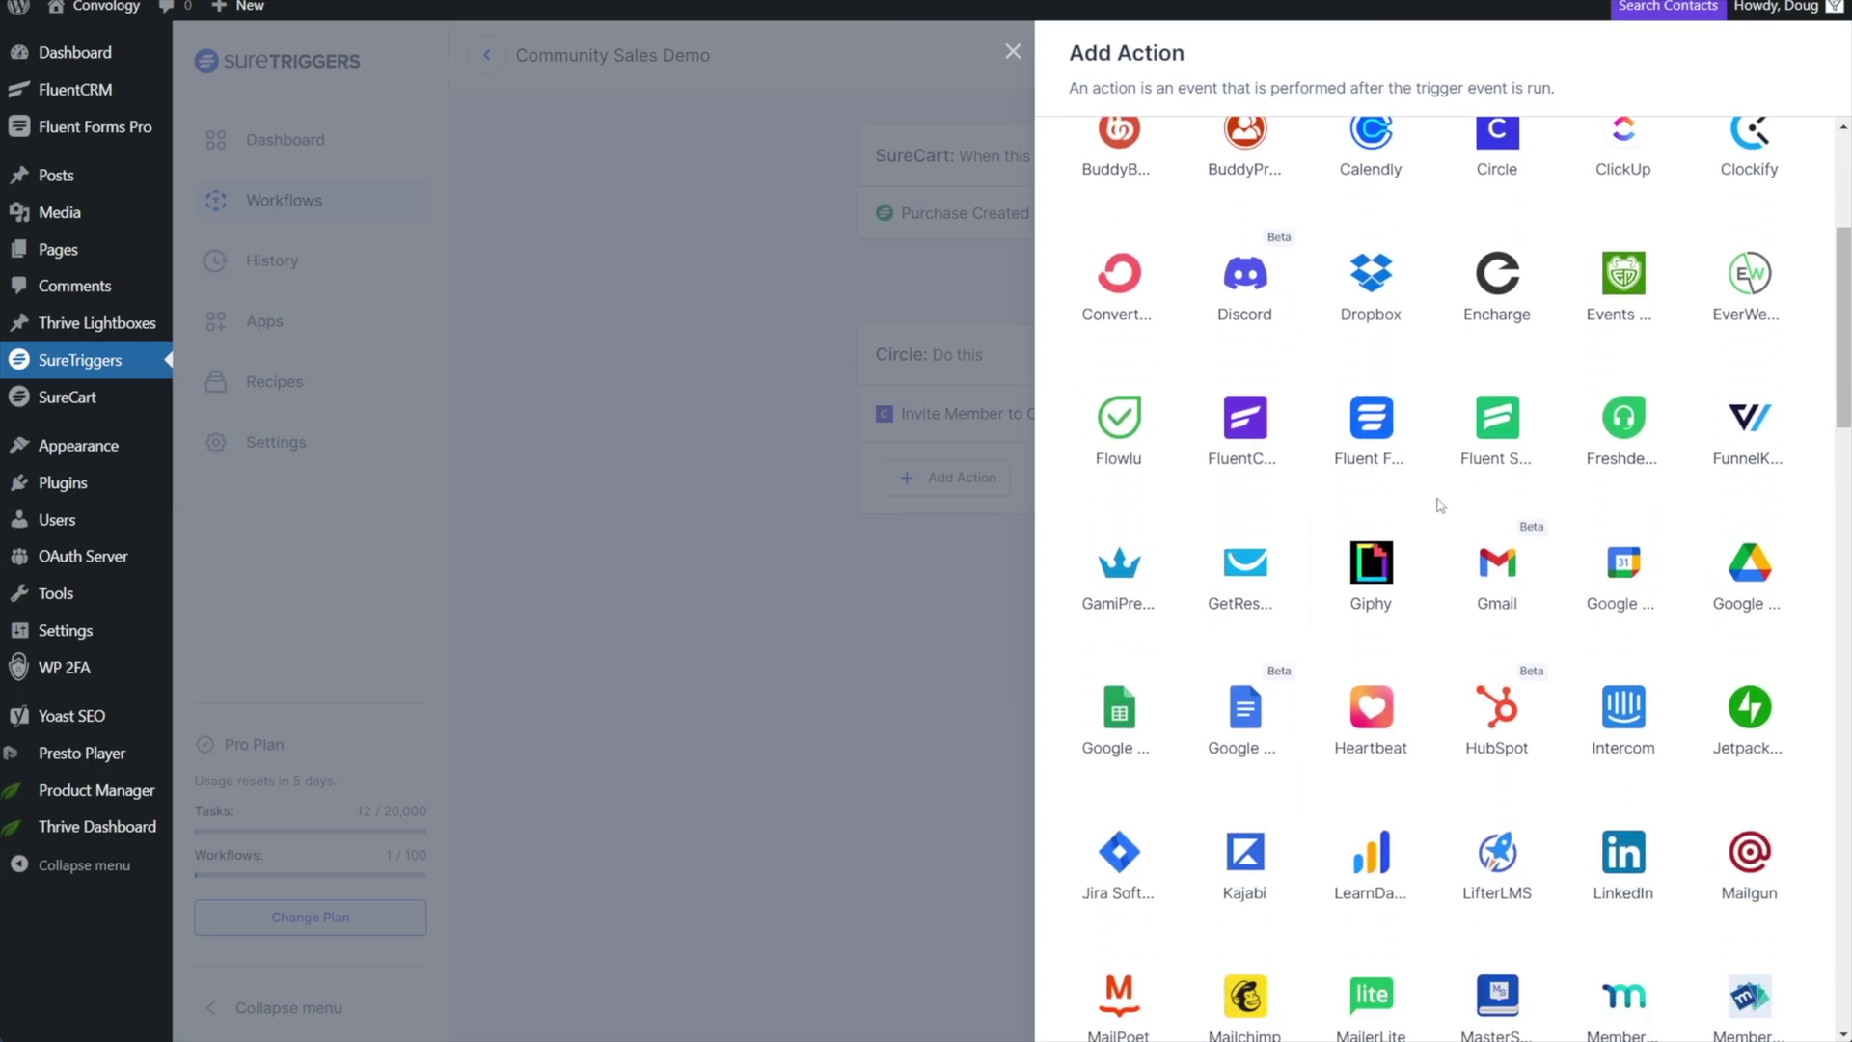
scroll(1451, 463, "down", 5)
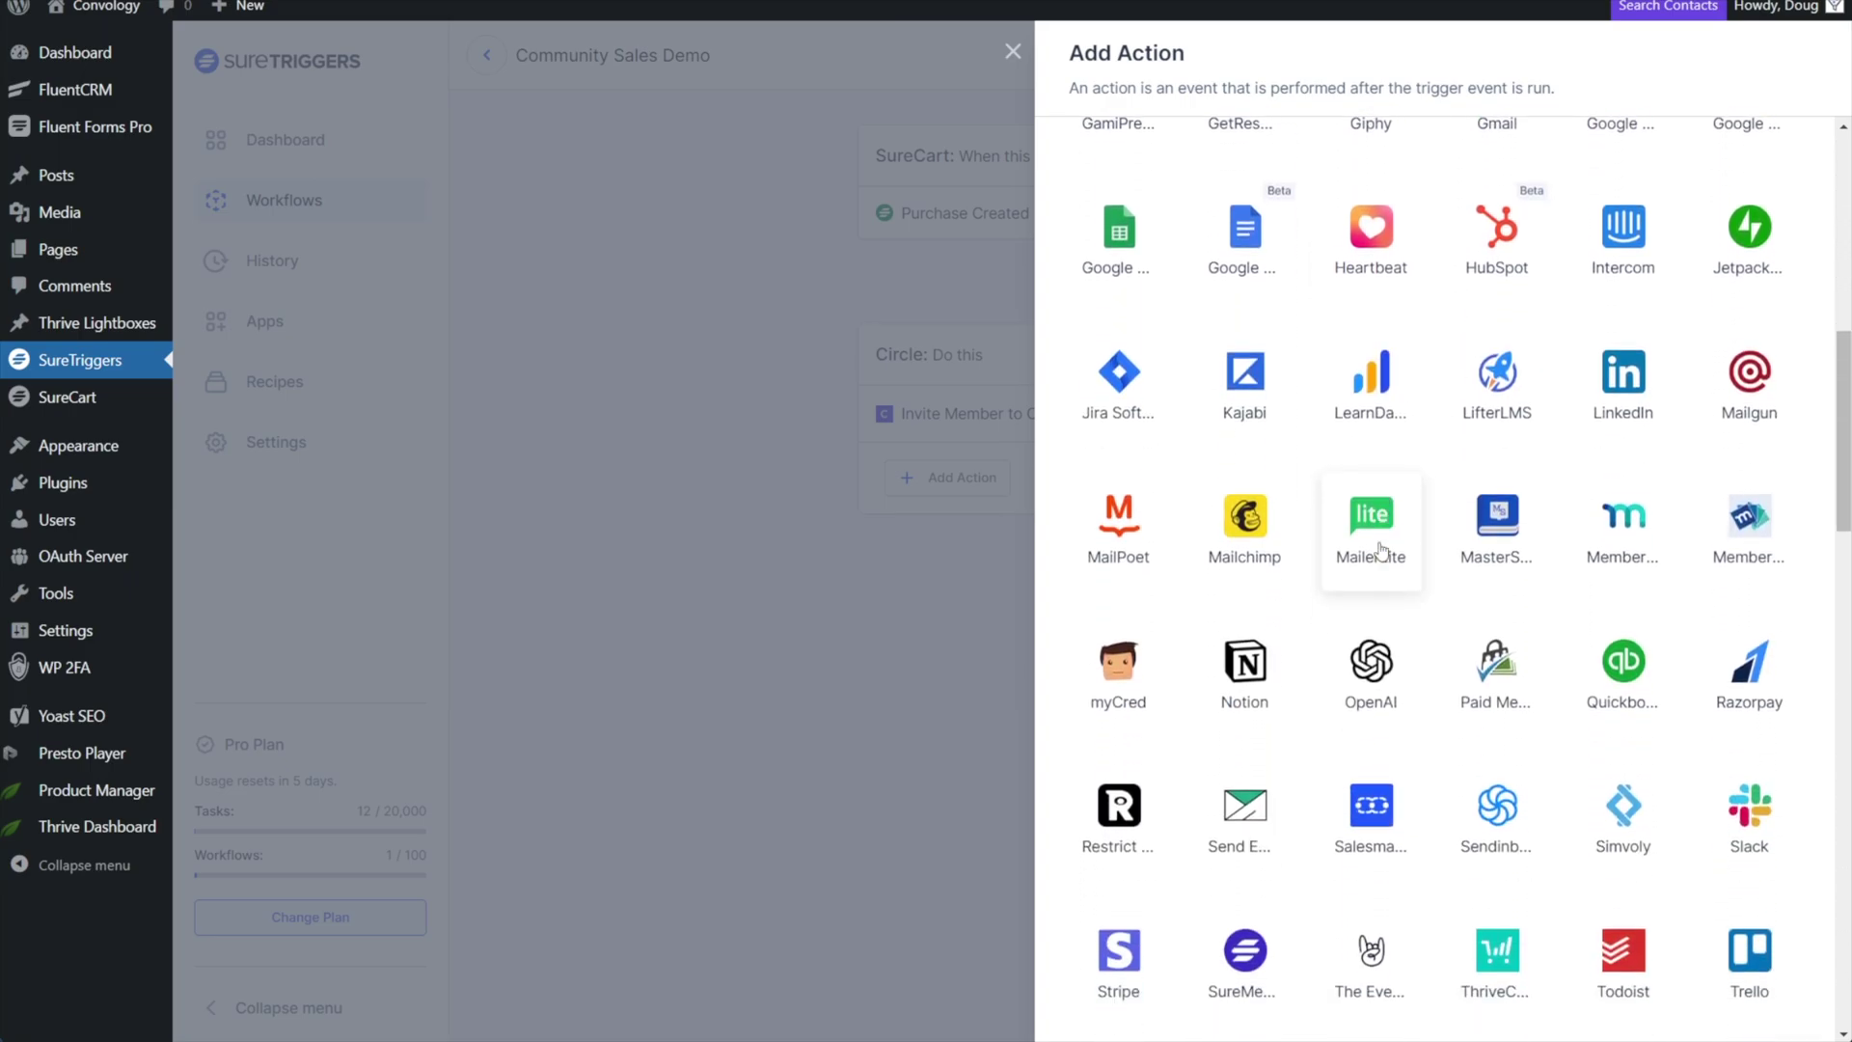
scroll(1381, 550, "down", 3)
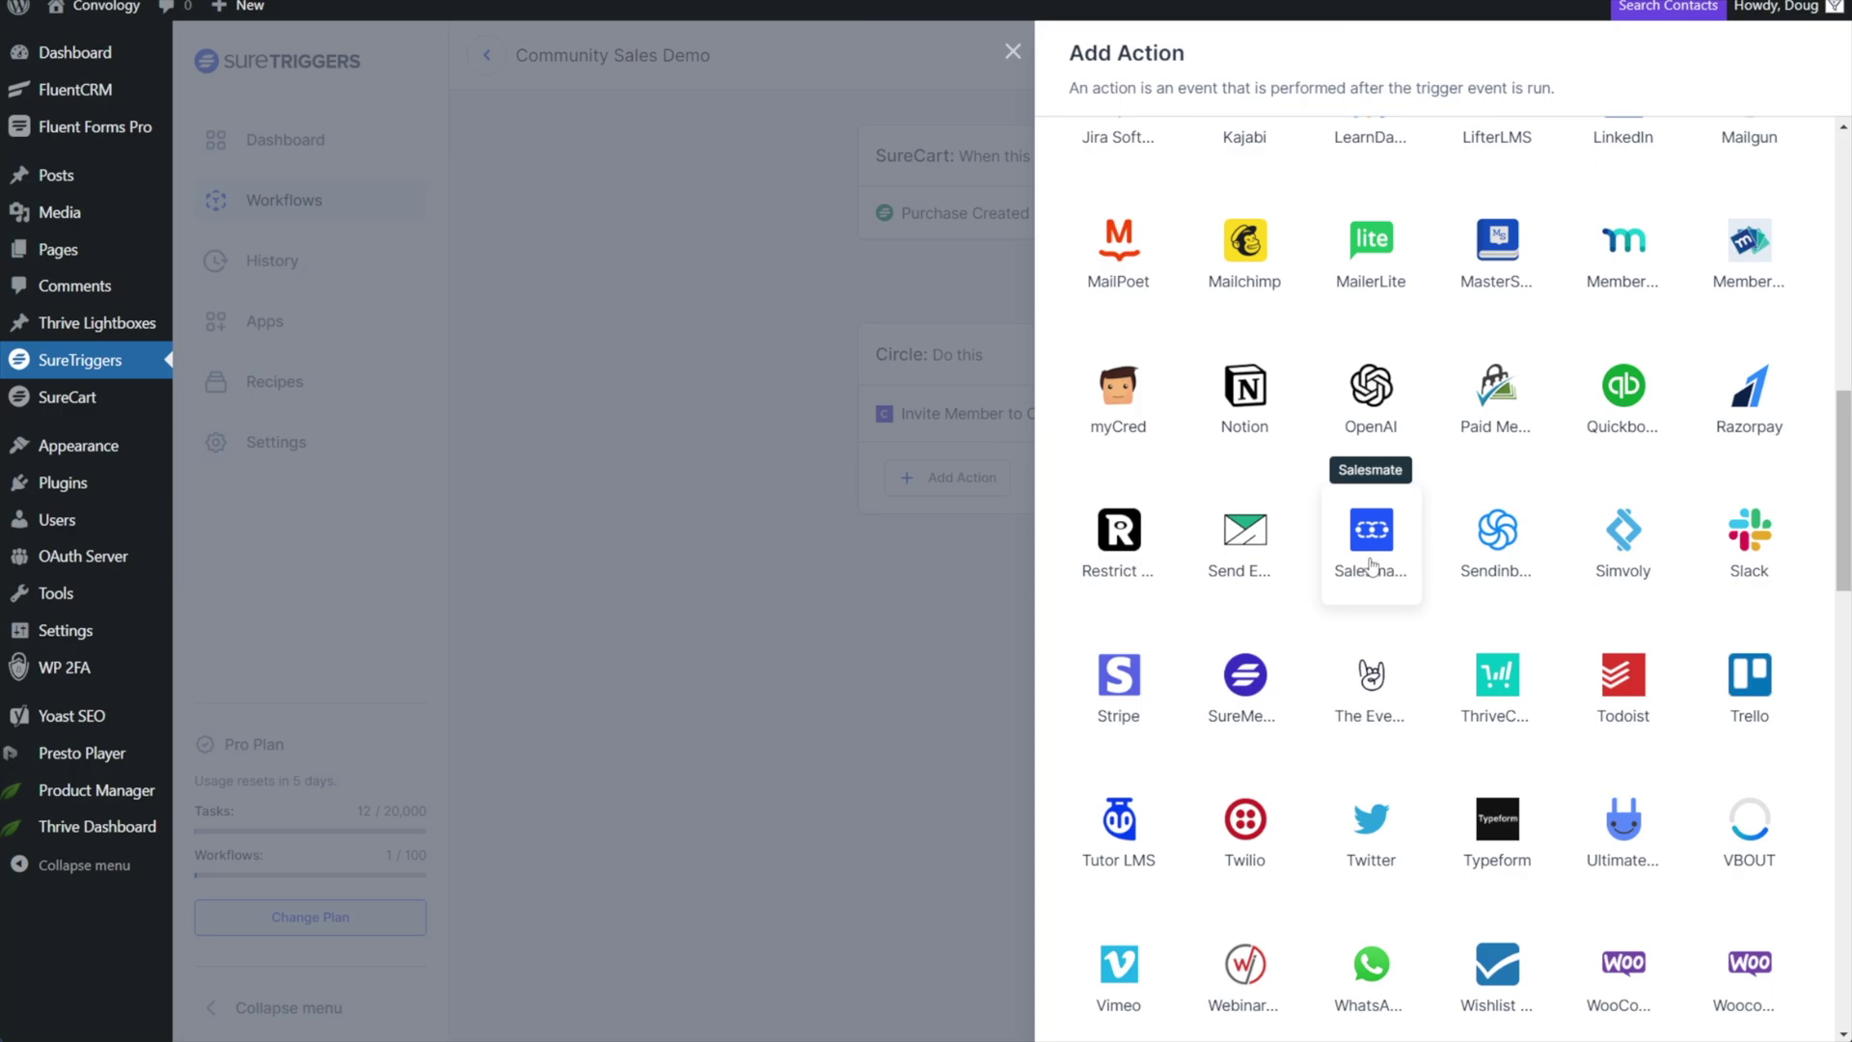
scroll(1360, 566, "down", 9)
scroll(1369, 695, "up", 20)
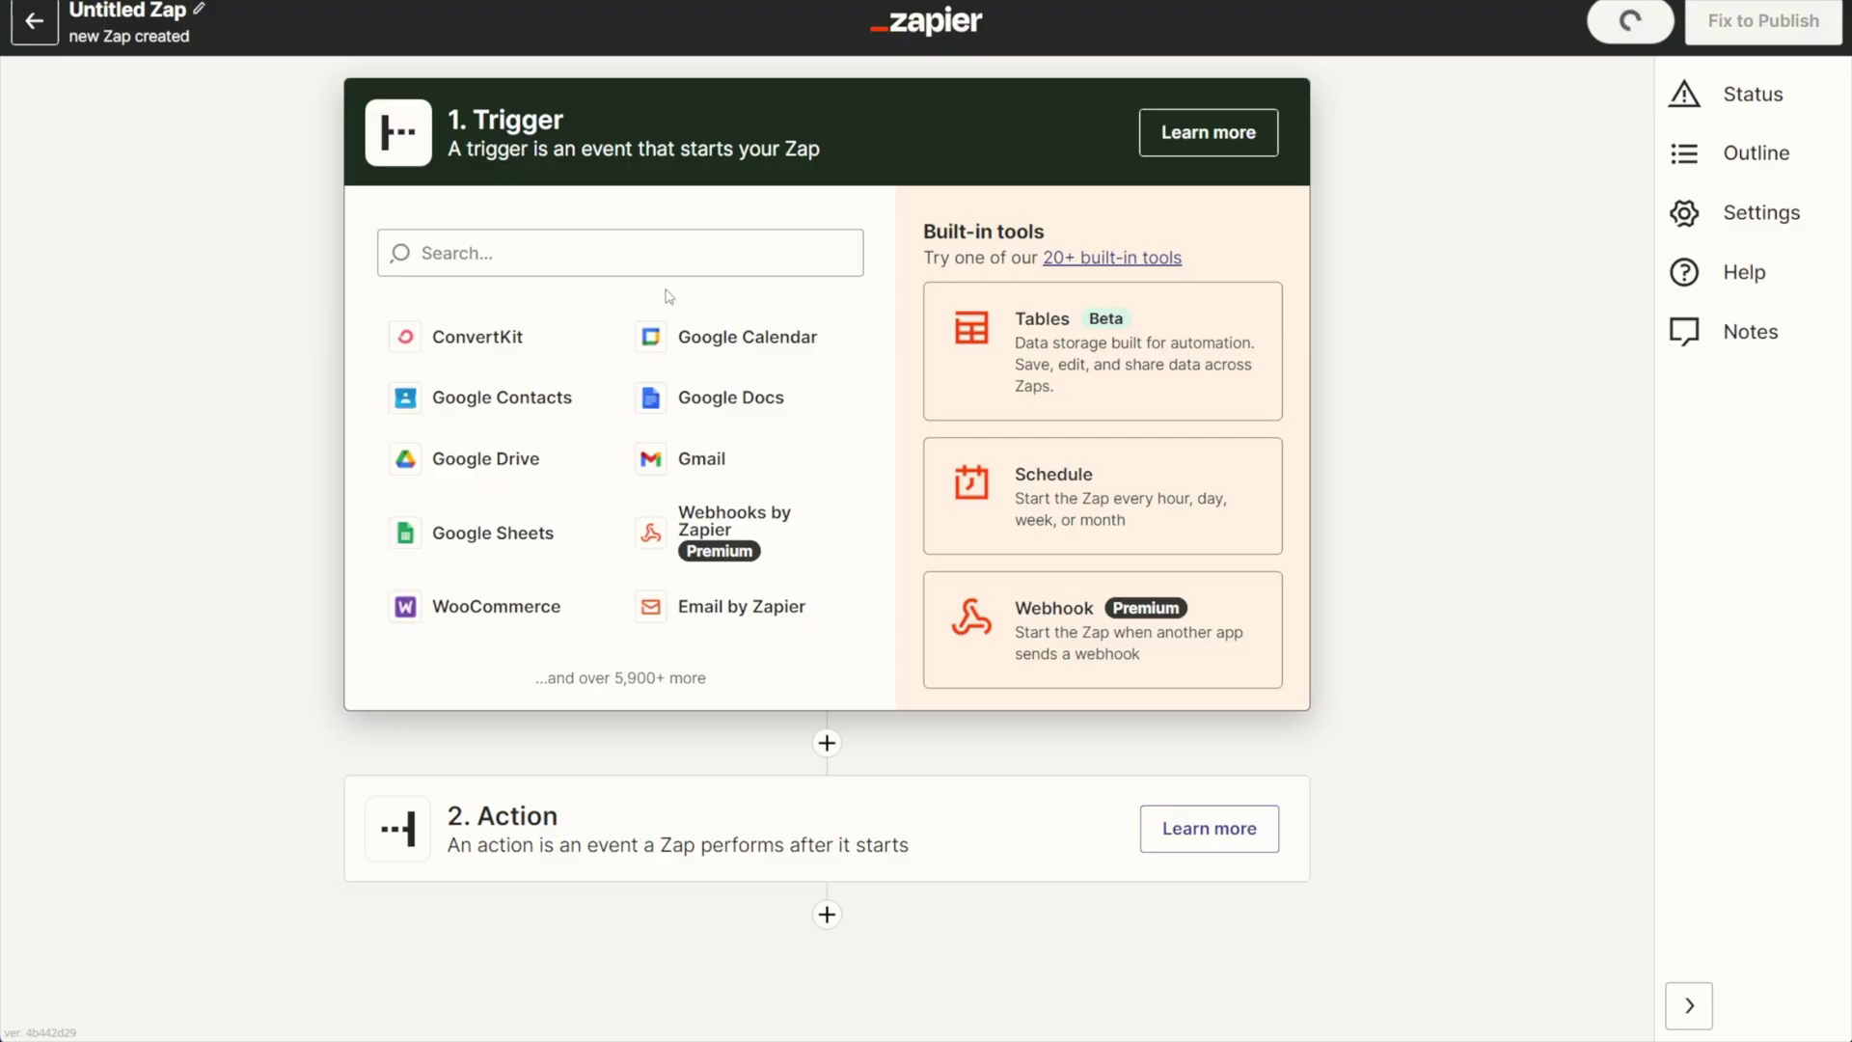
Make the Zap's trigger Webhooks by Zapier with the Catch Hook event and continue to testing.
left_click(712, 545)
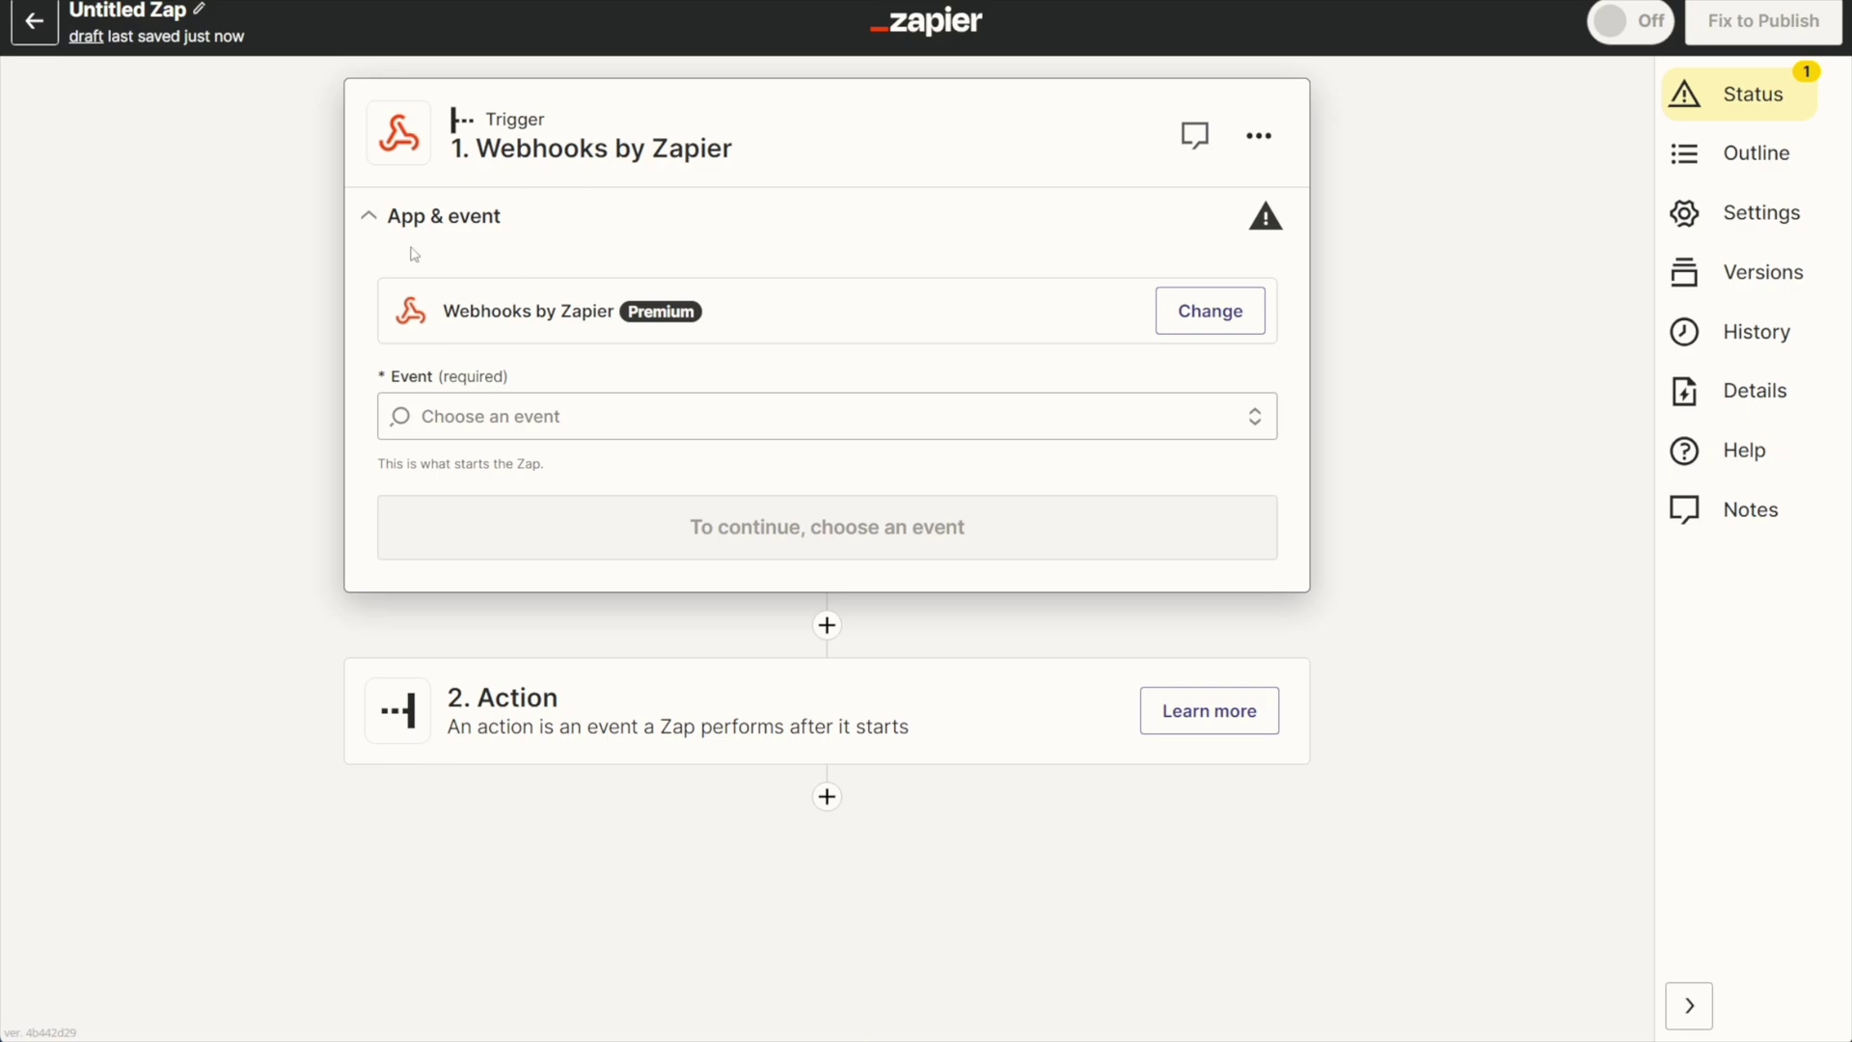
left_click(481, 418)
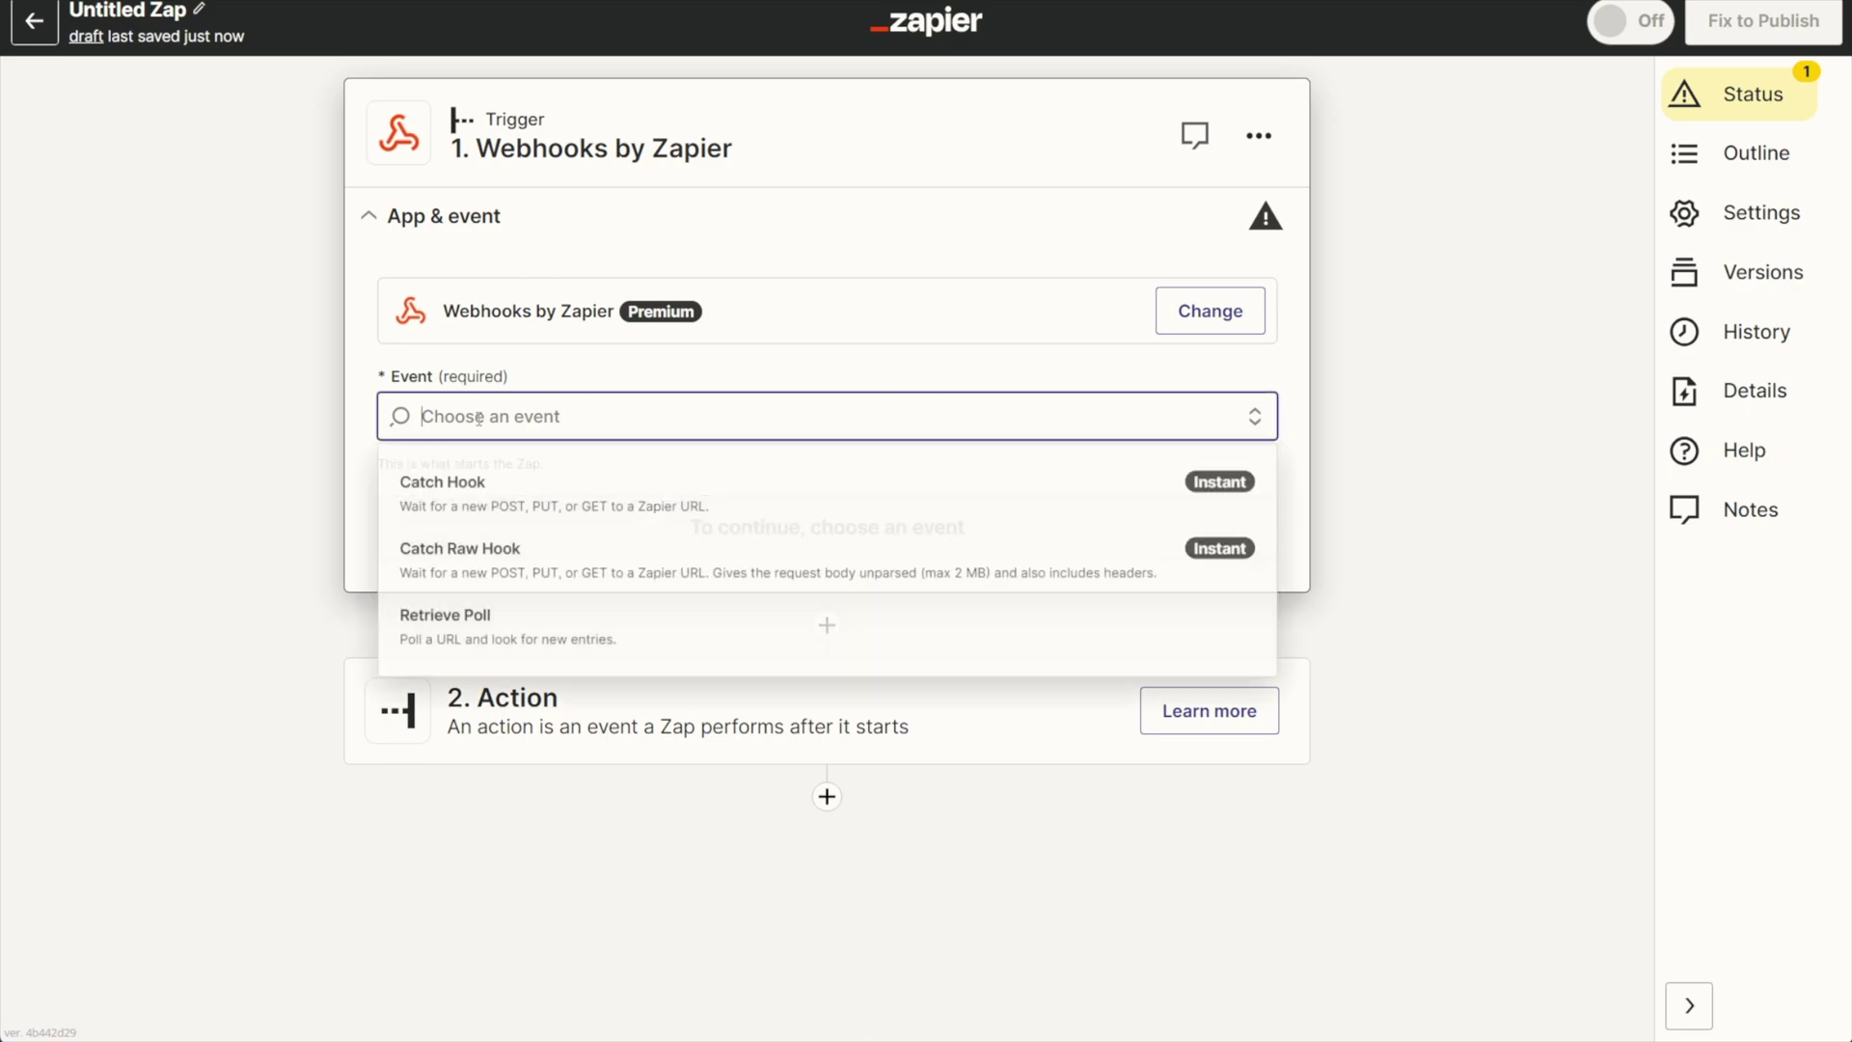
left_click(474, 501)
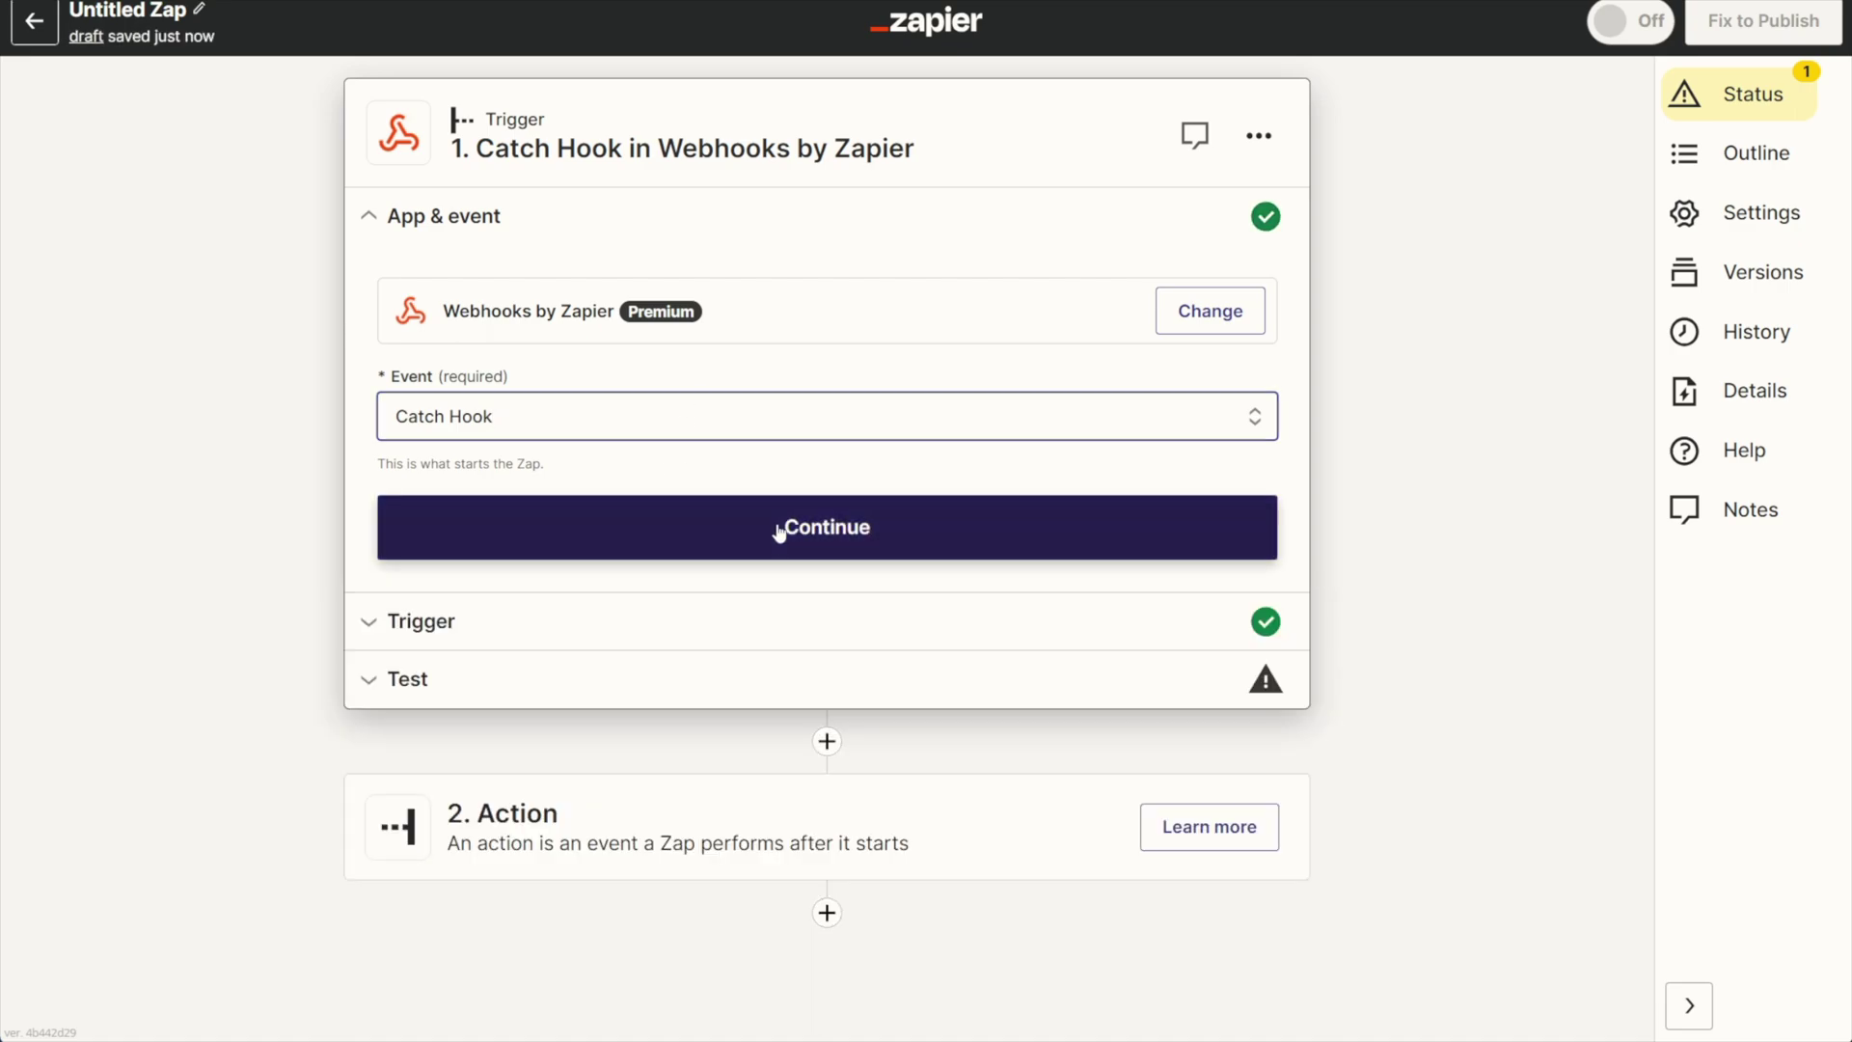
left_click(777, 526)
left_click(641, 504)
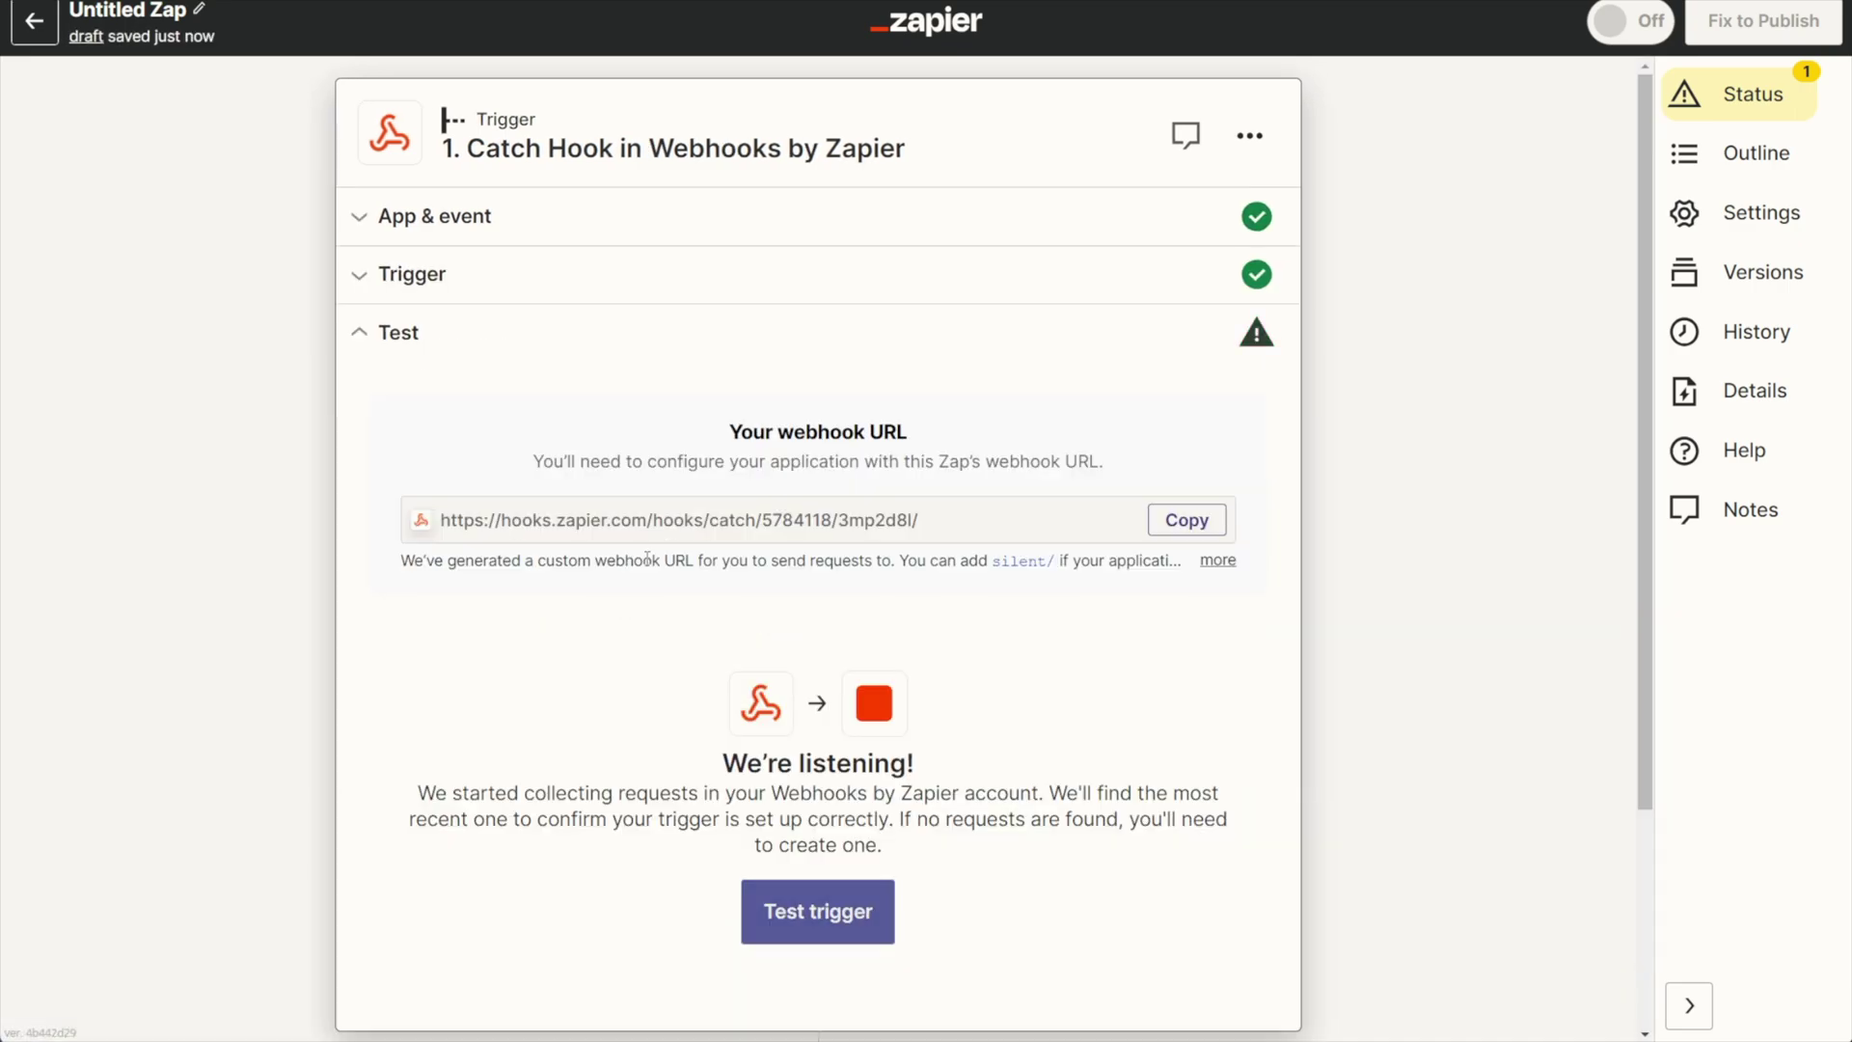
Copy the Catch Hook webhook URL to the clipboard.
left_click(1219, 530)
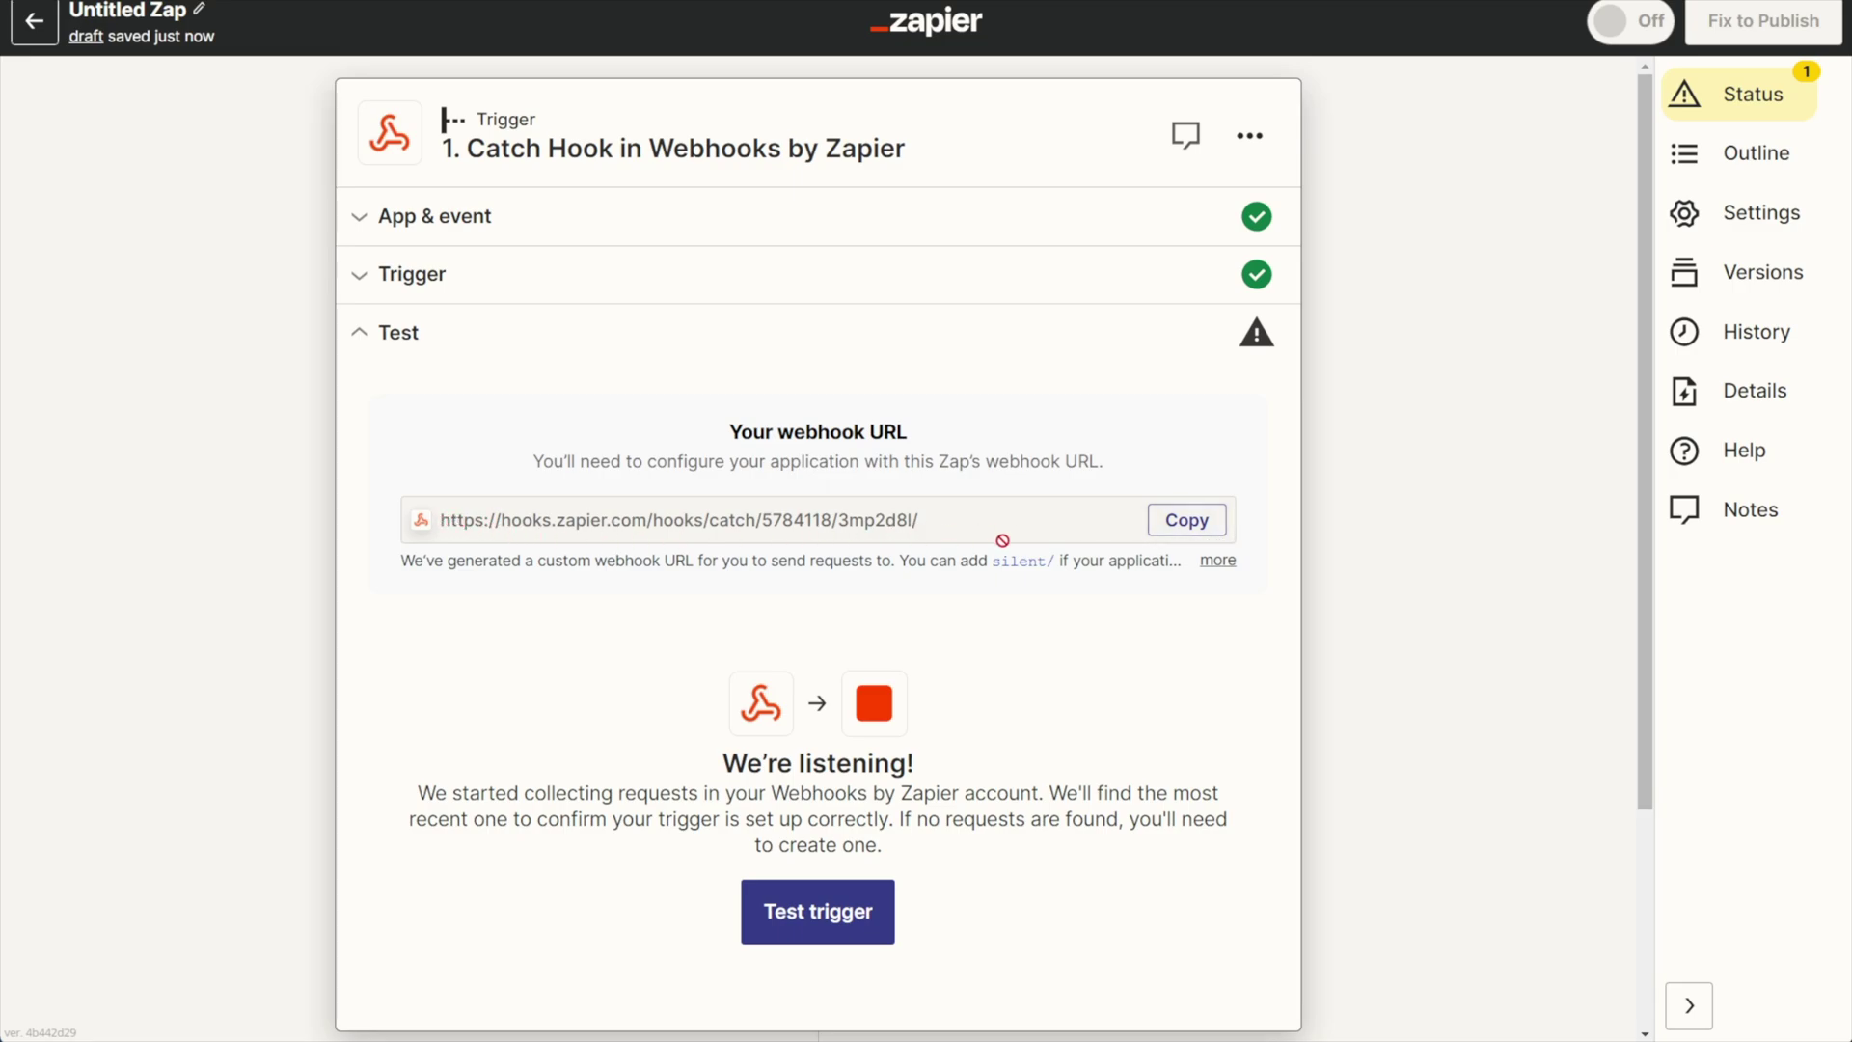
left_click(1190, 524)
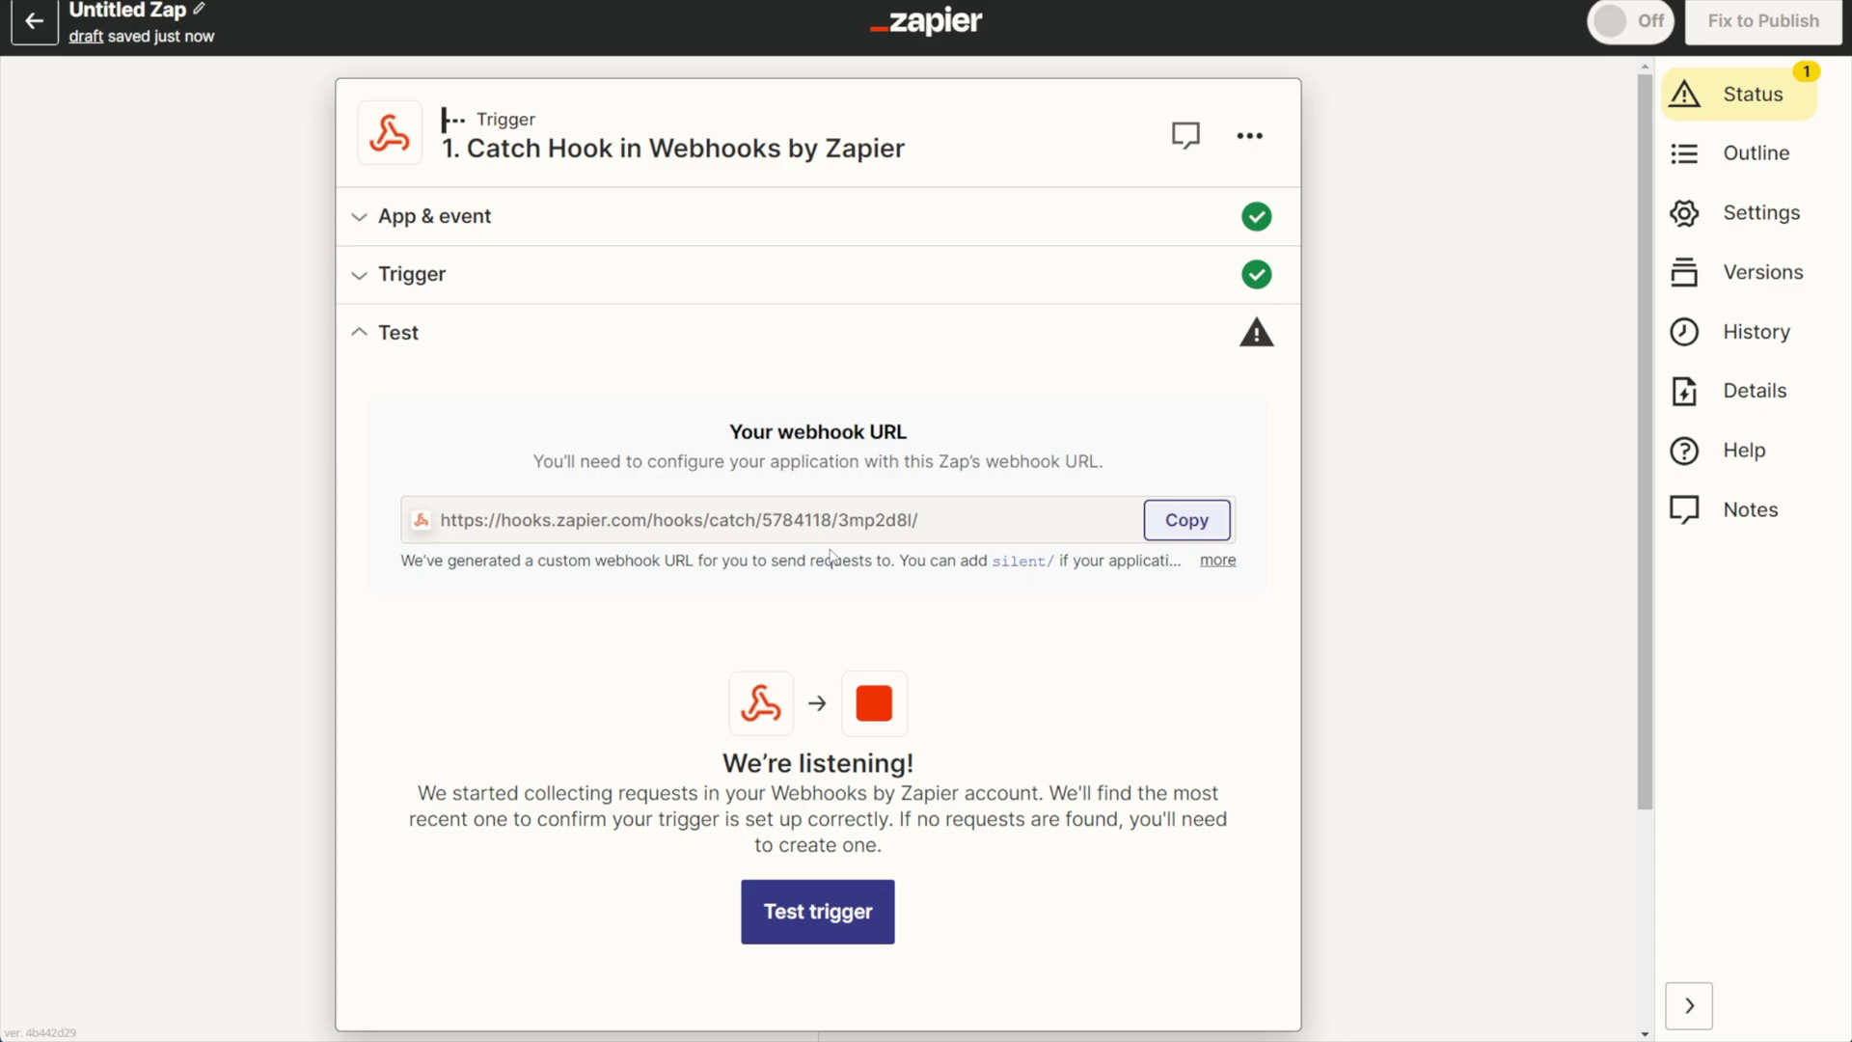
scroll(830, 555, "down", 1)
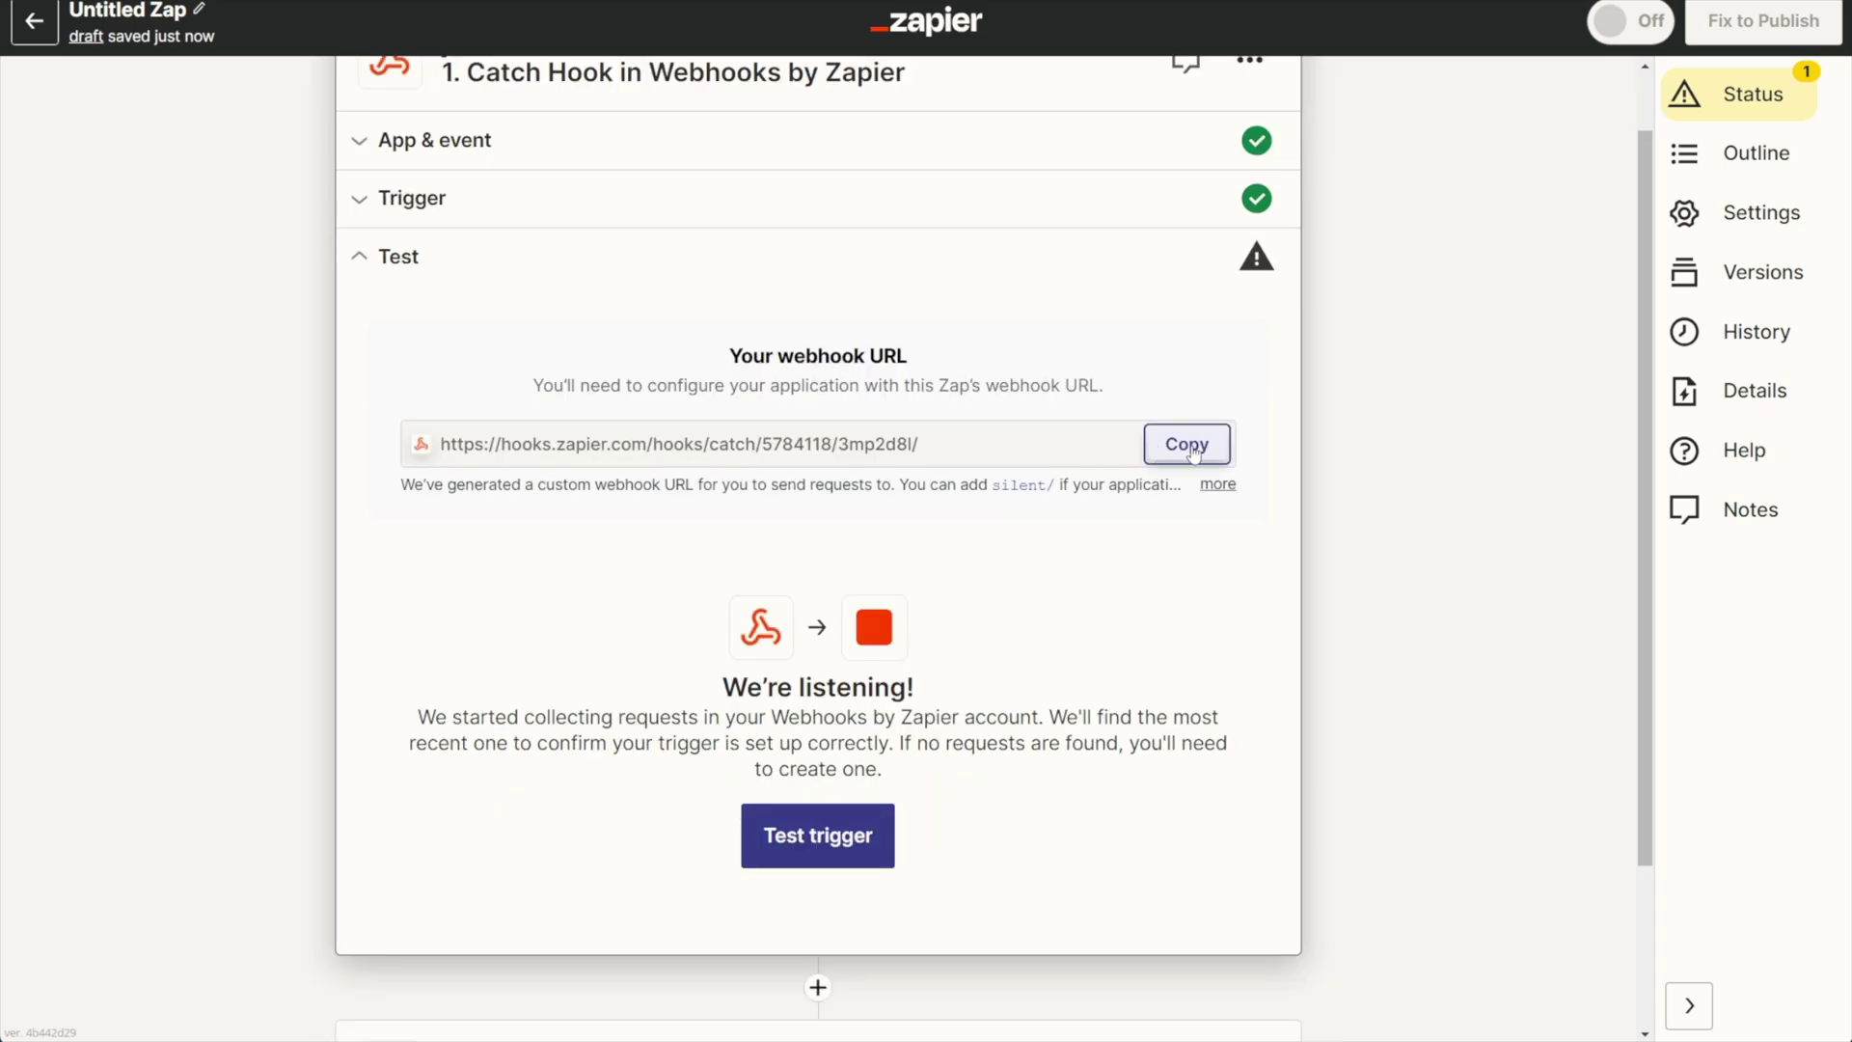
left_click(1183, 451)
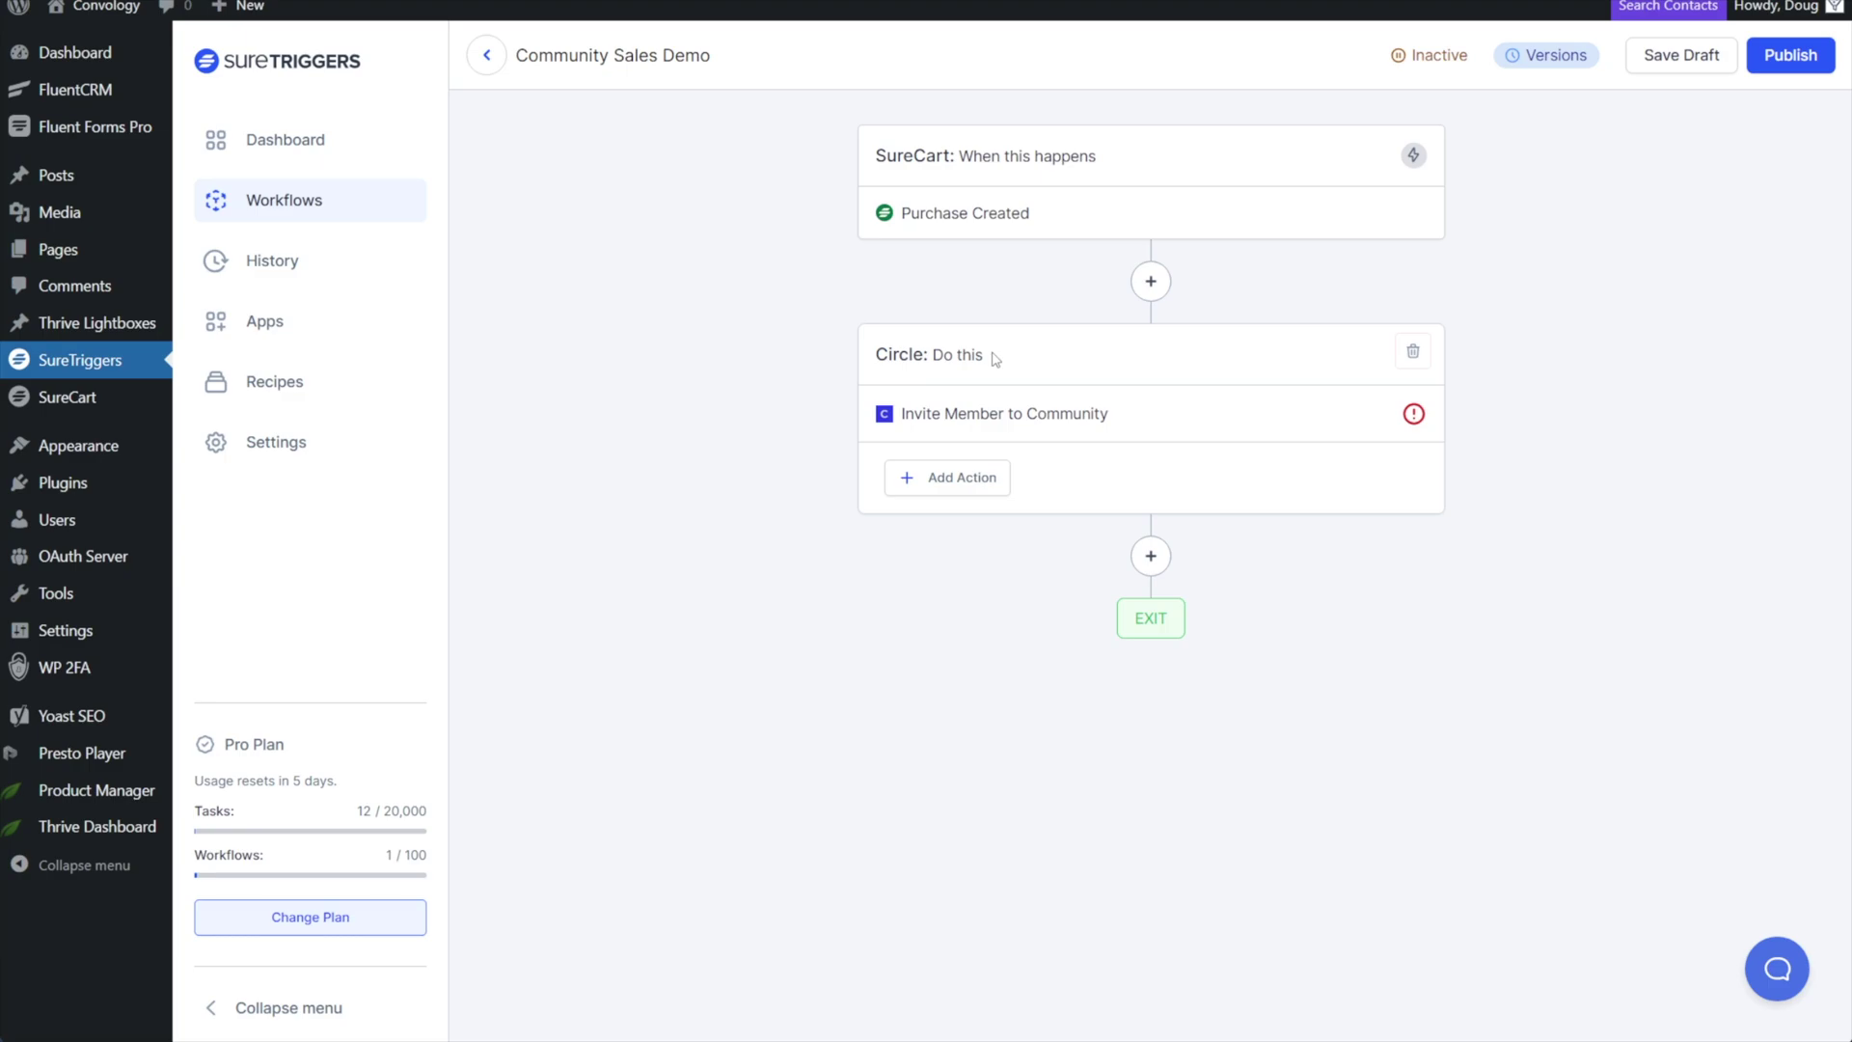
Delete the Circle invite step from the workflow, confirming with Yes, Delete it.
left_click(1413, 351)
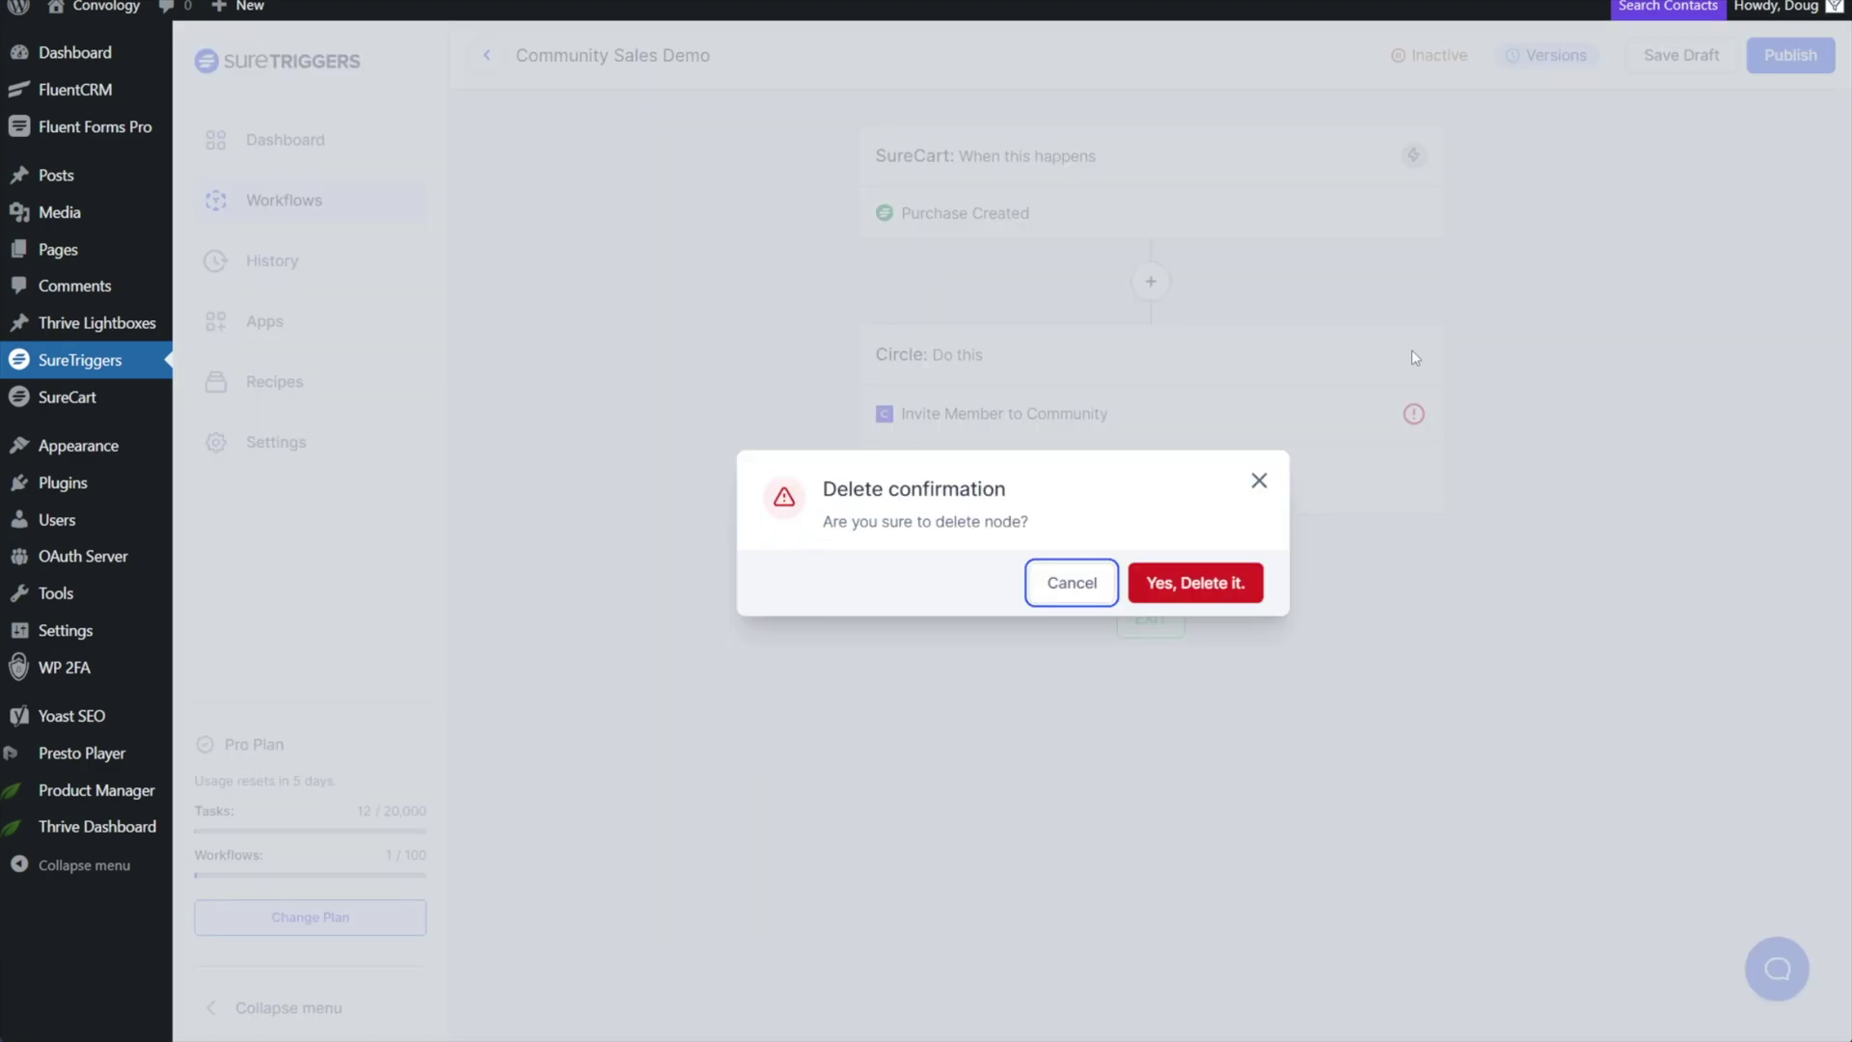
left_click(1213, 593)
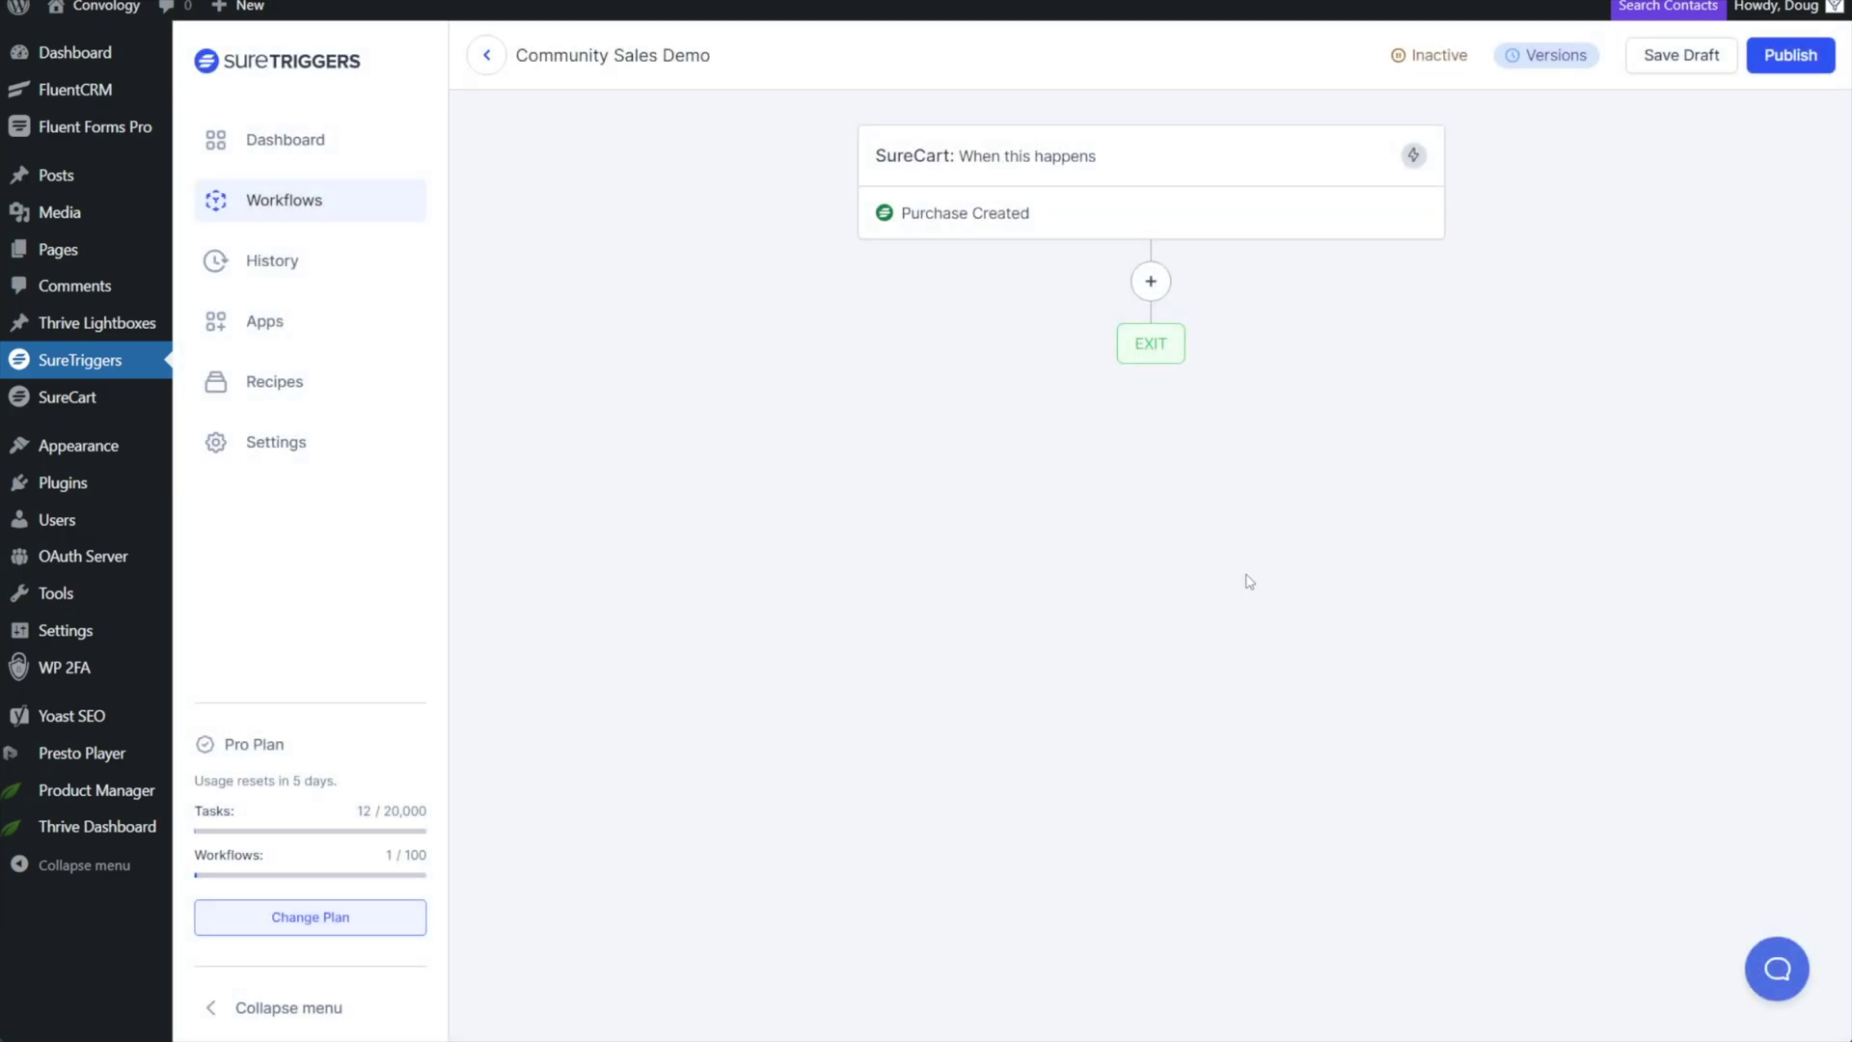
left_click(1151, 283)
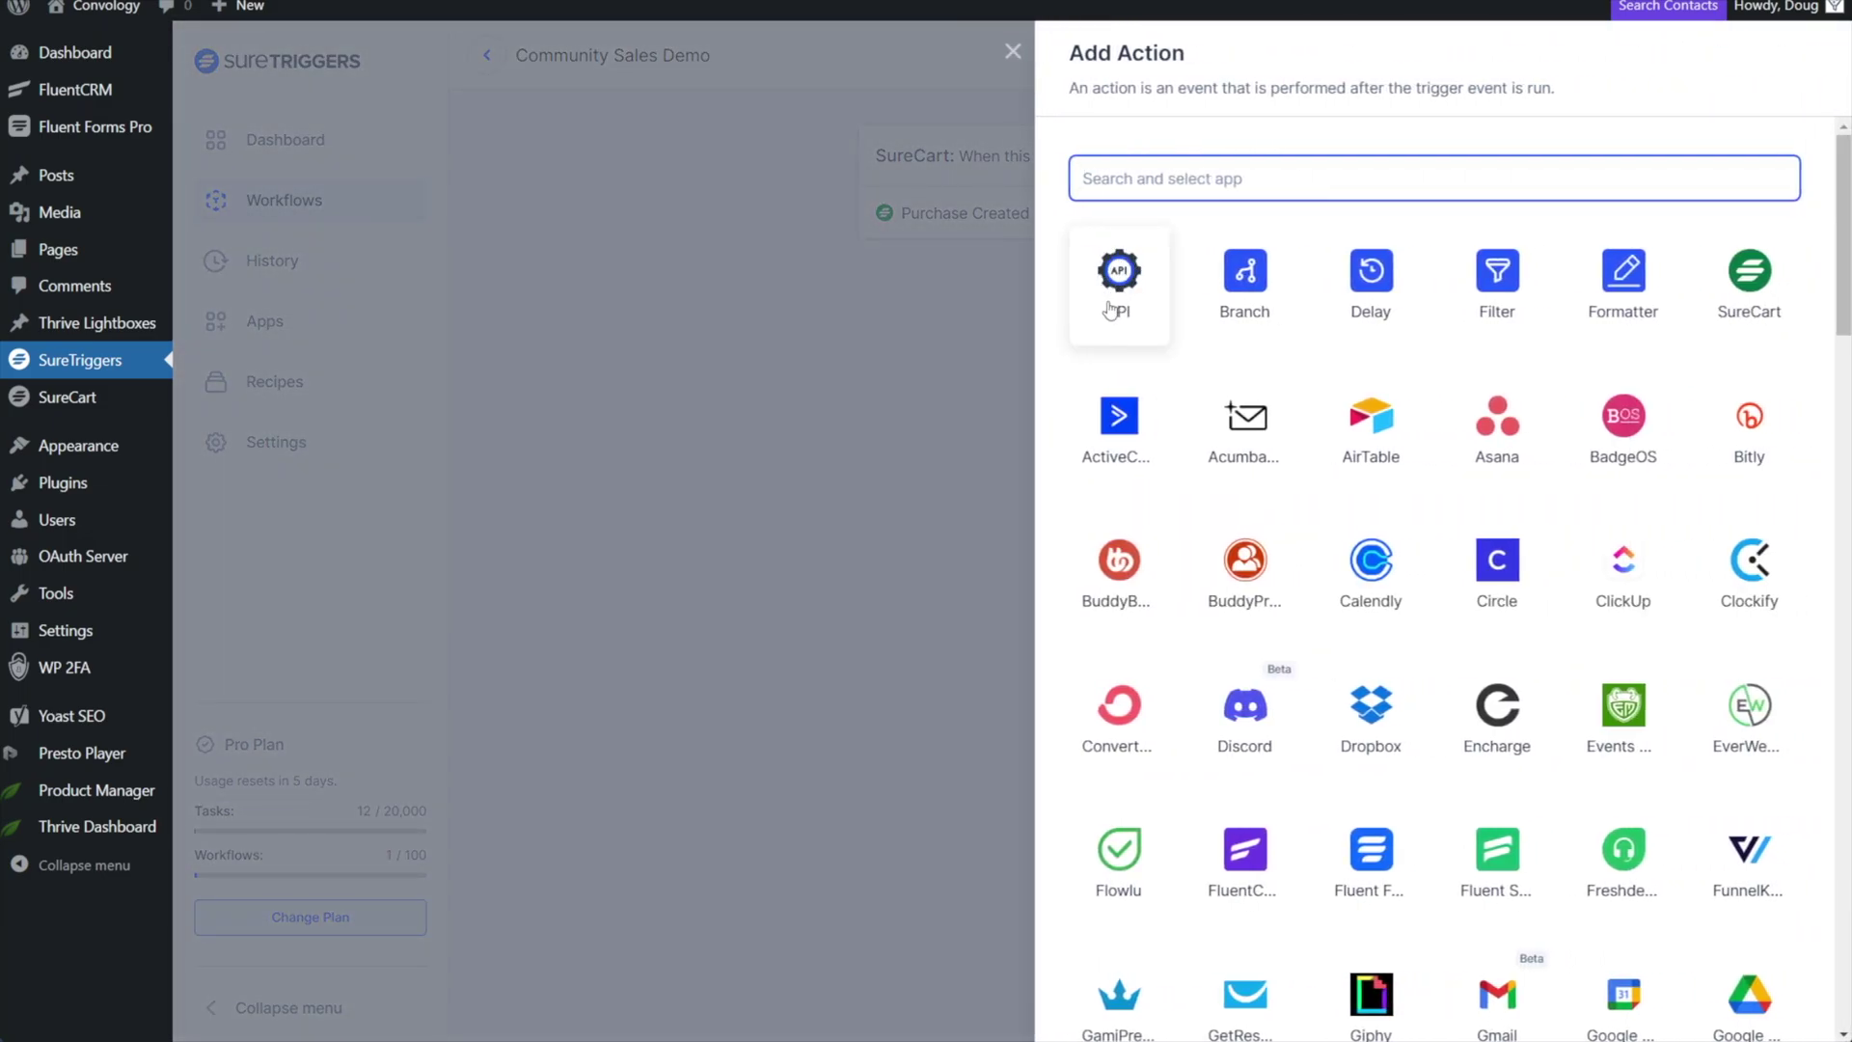
Create an API POST request with JSON payload, using the Zapier webhook URL as endpoint.
left_click(1121, 297)
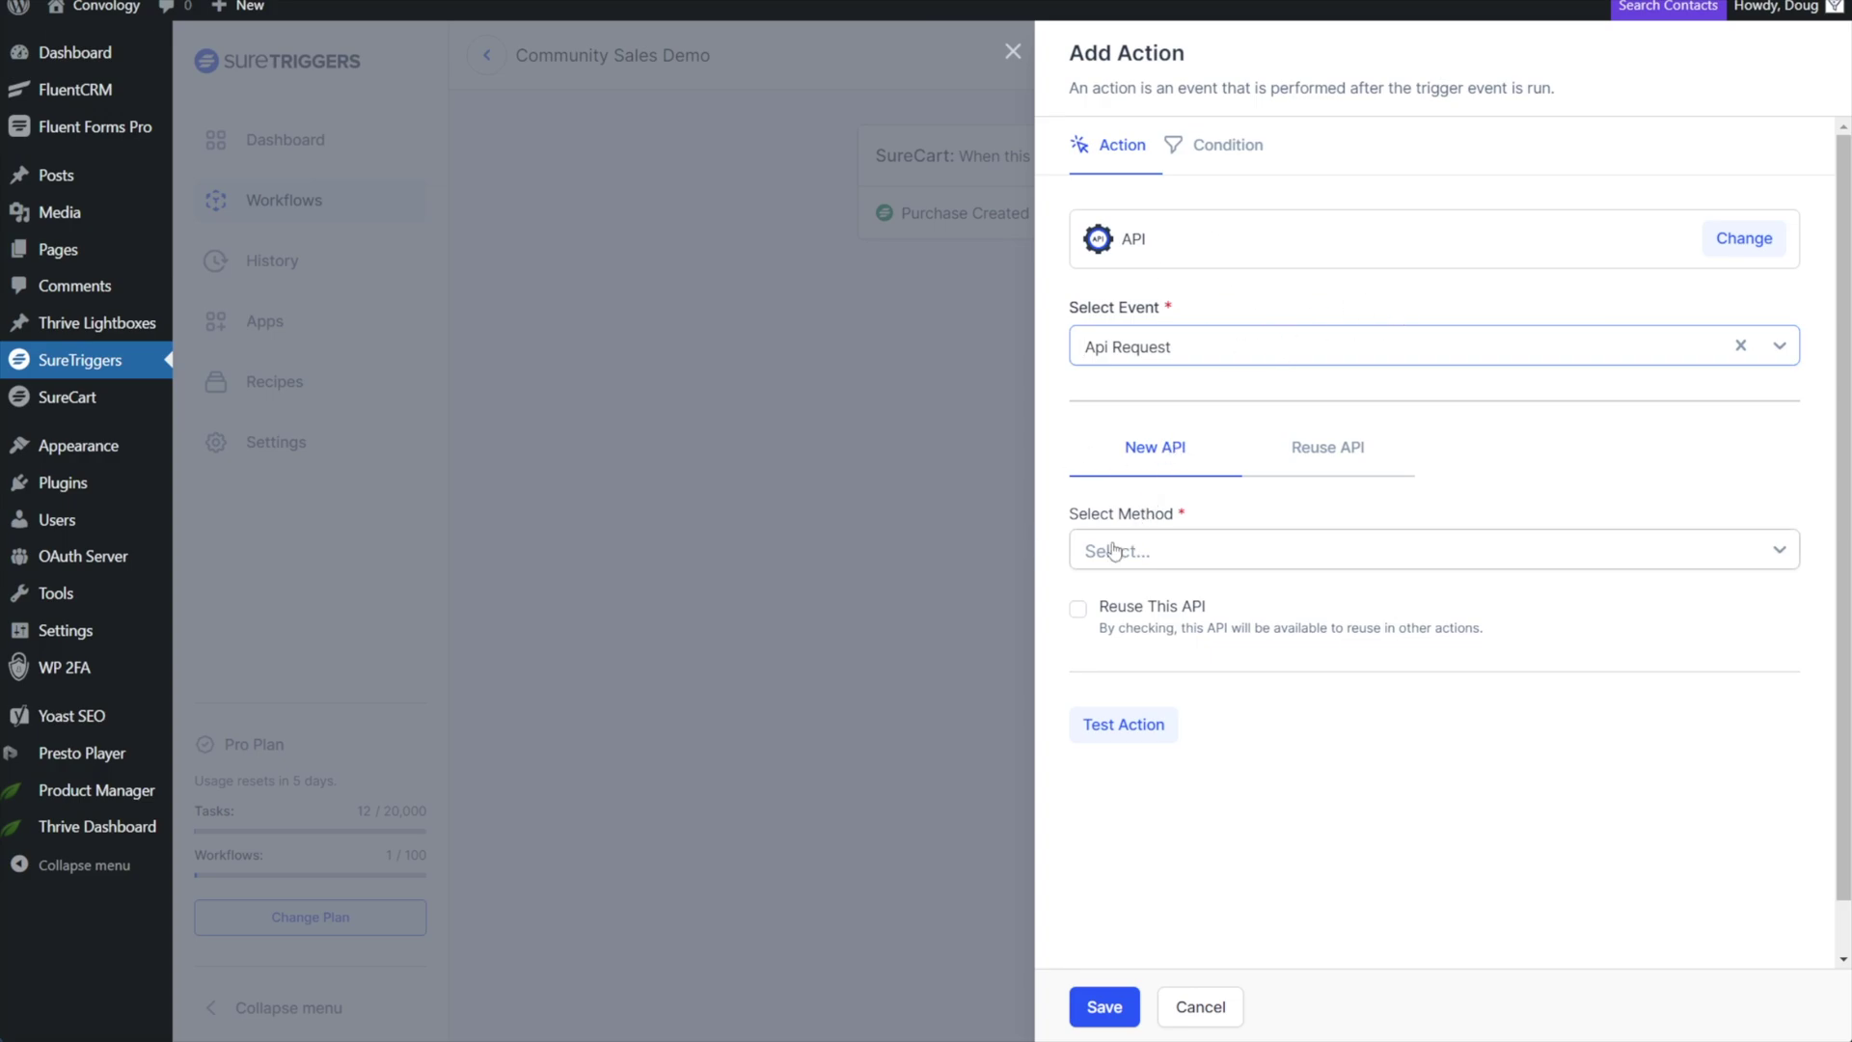
left_click(1136, 563)
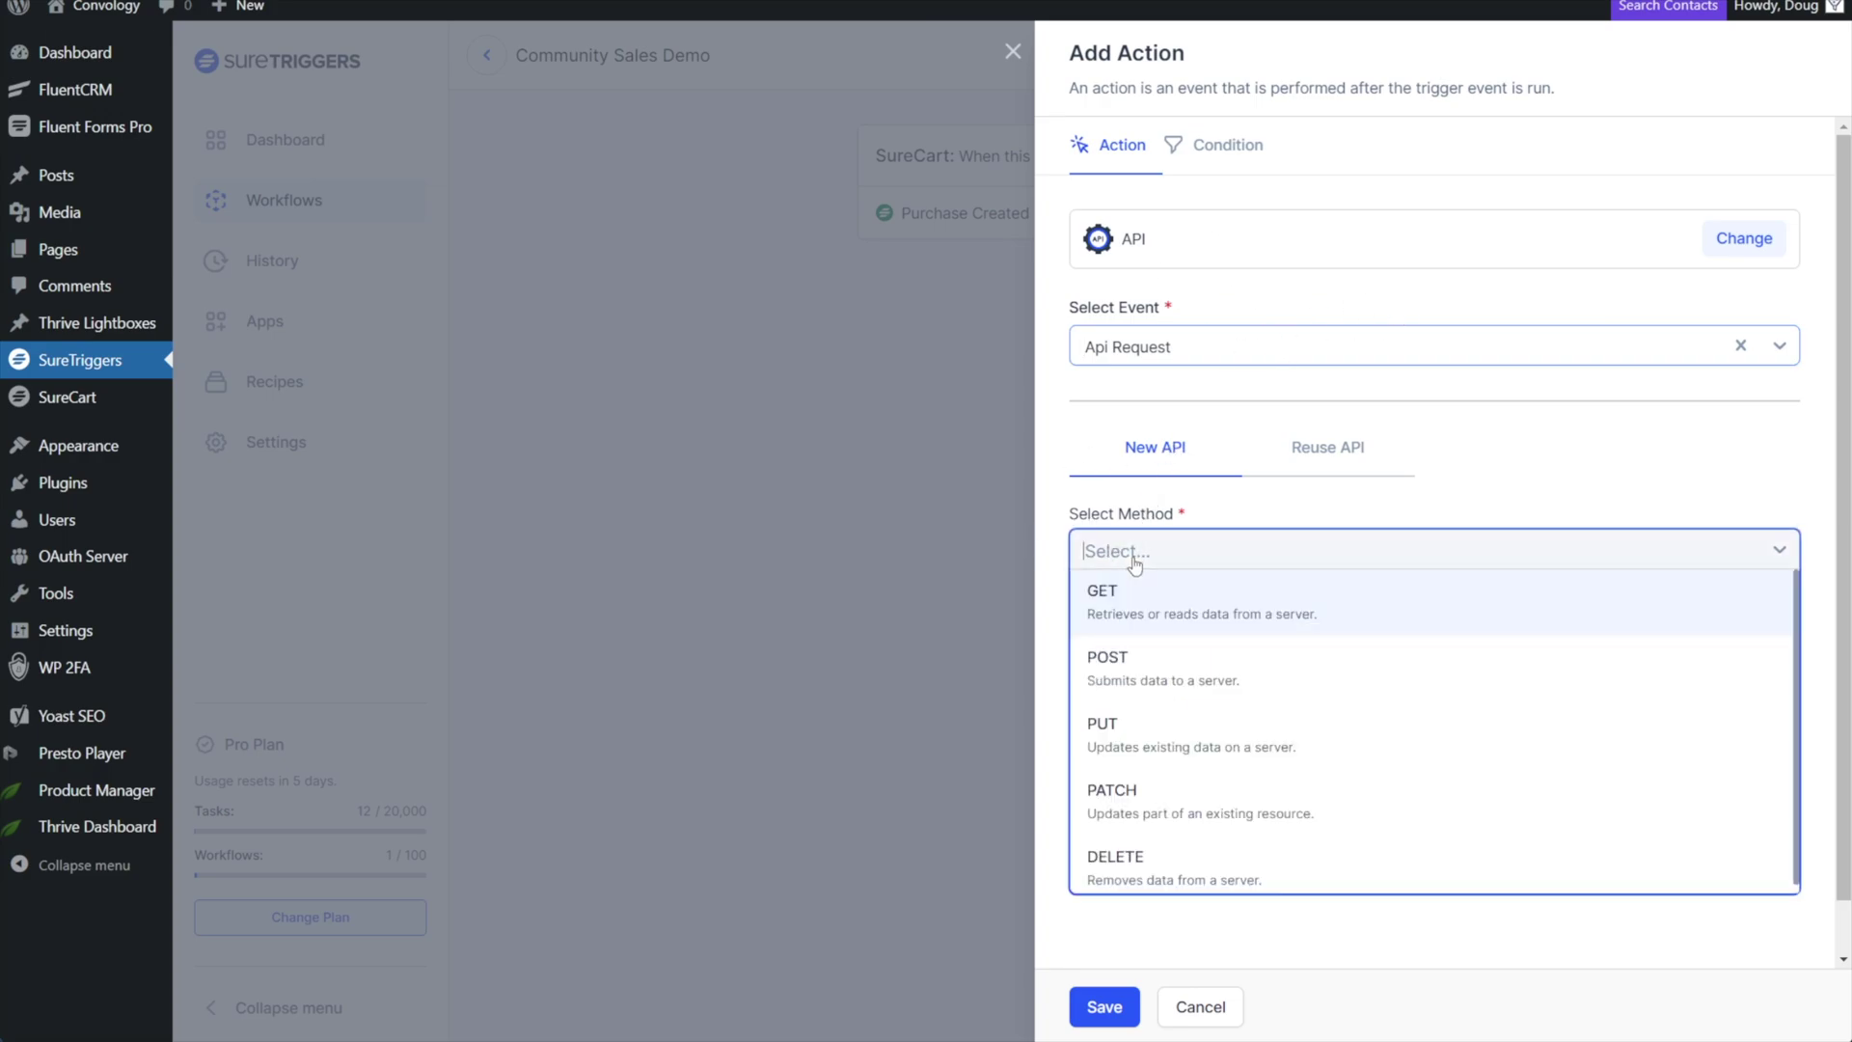
left_click(1108, 667)
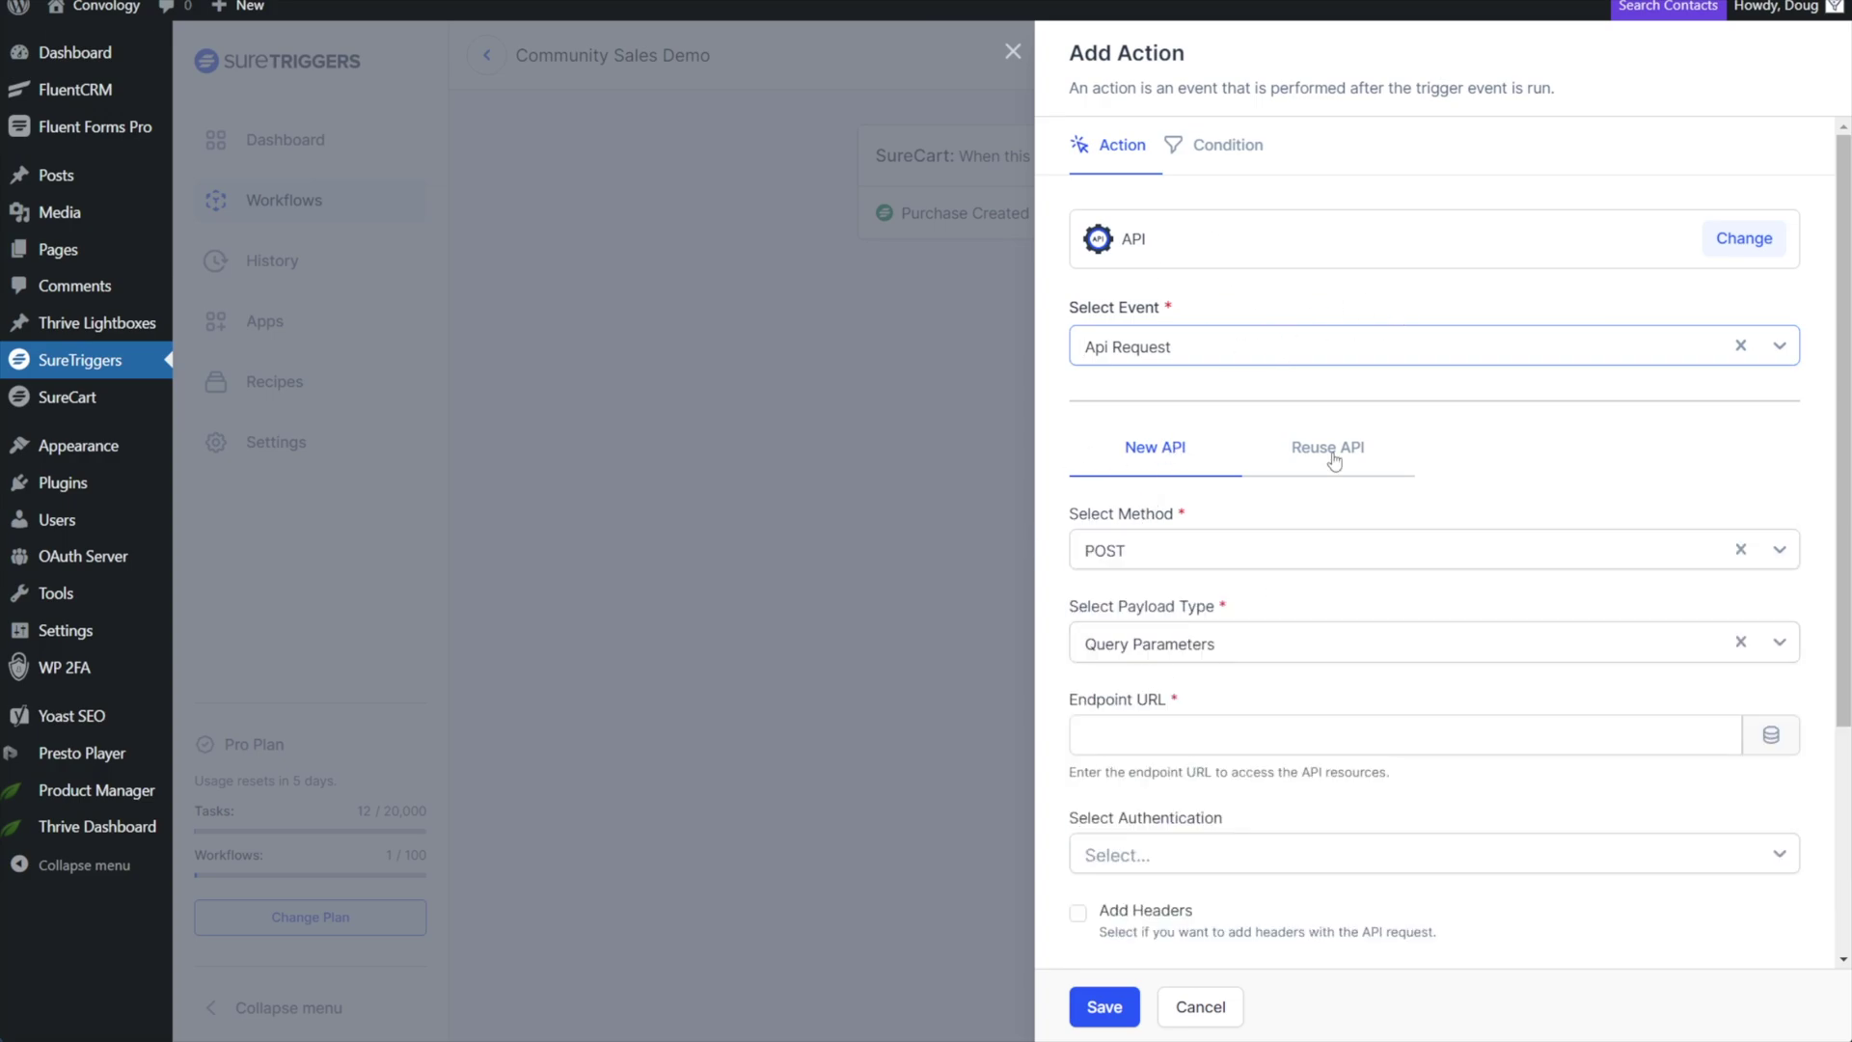
left_click(1213, 647)
scroll(1172, 806, "down", 1)
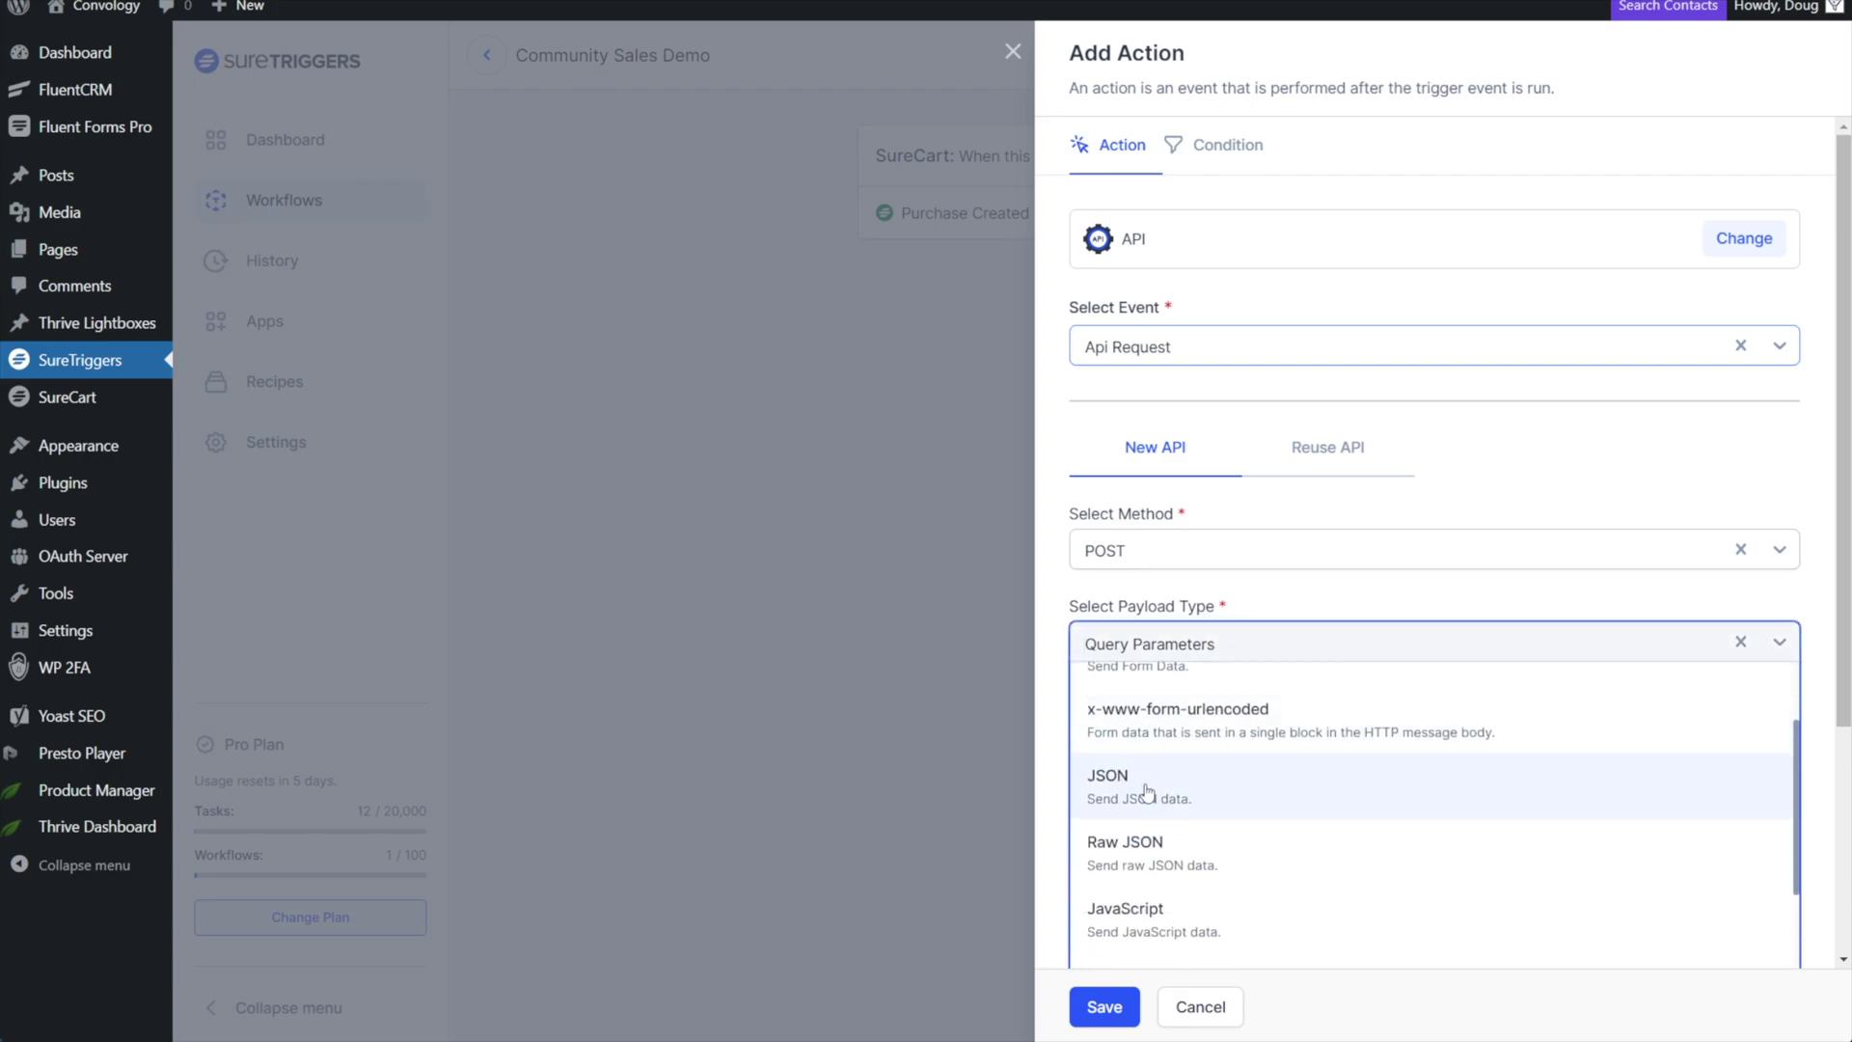
left_click(1159, 802)
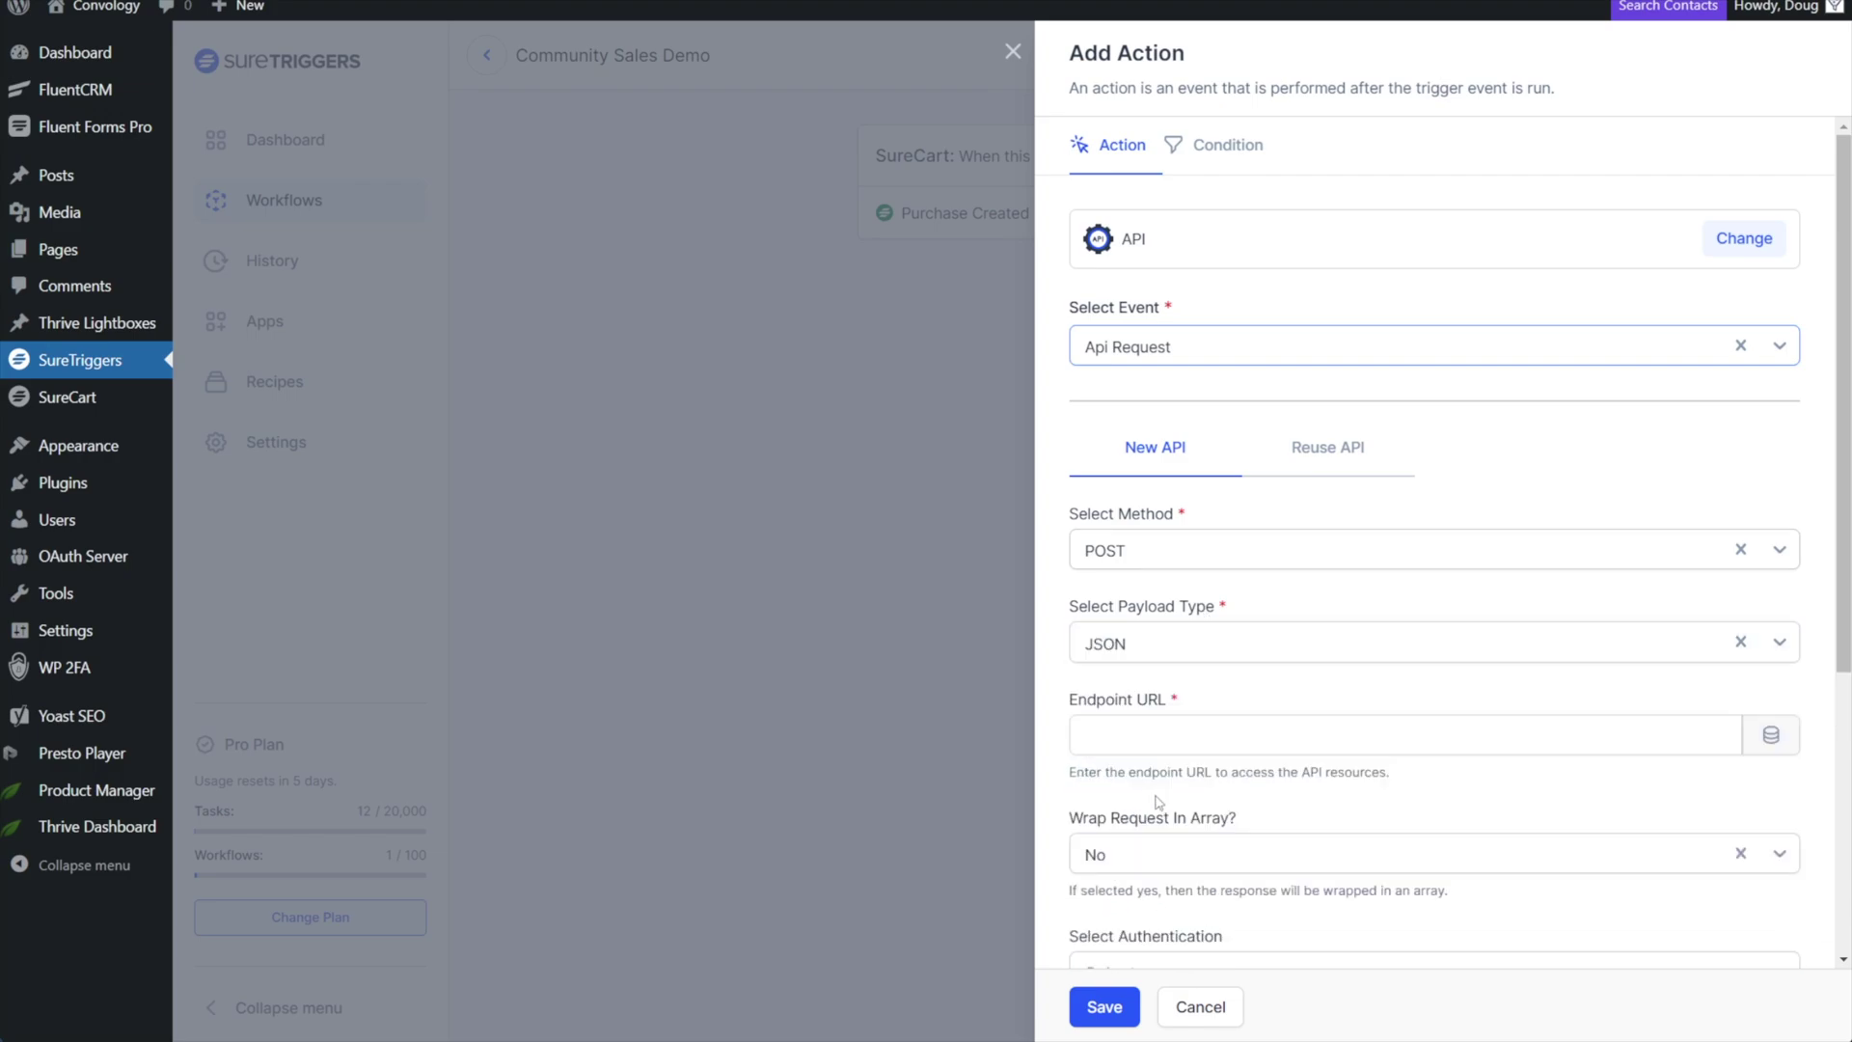
left_click(1153, 727)
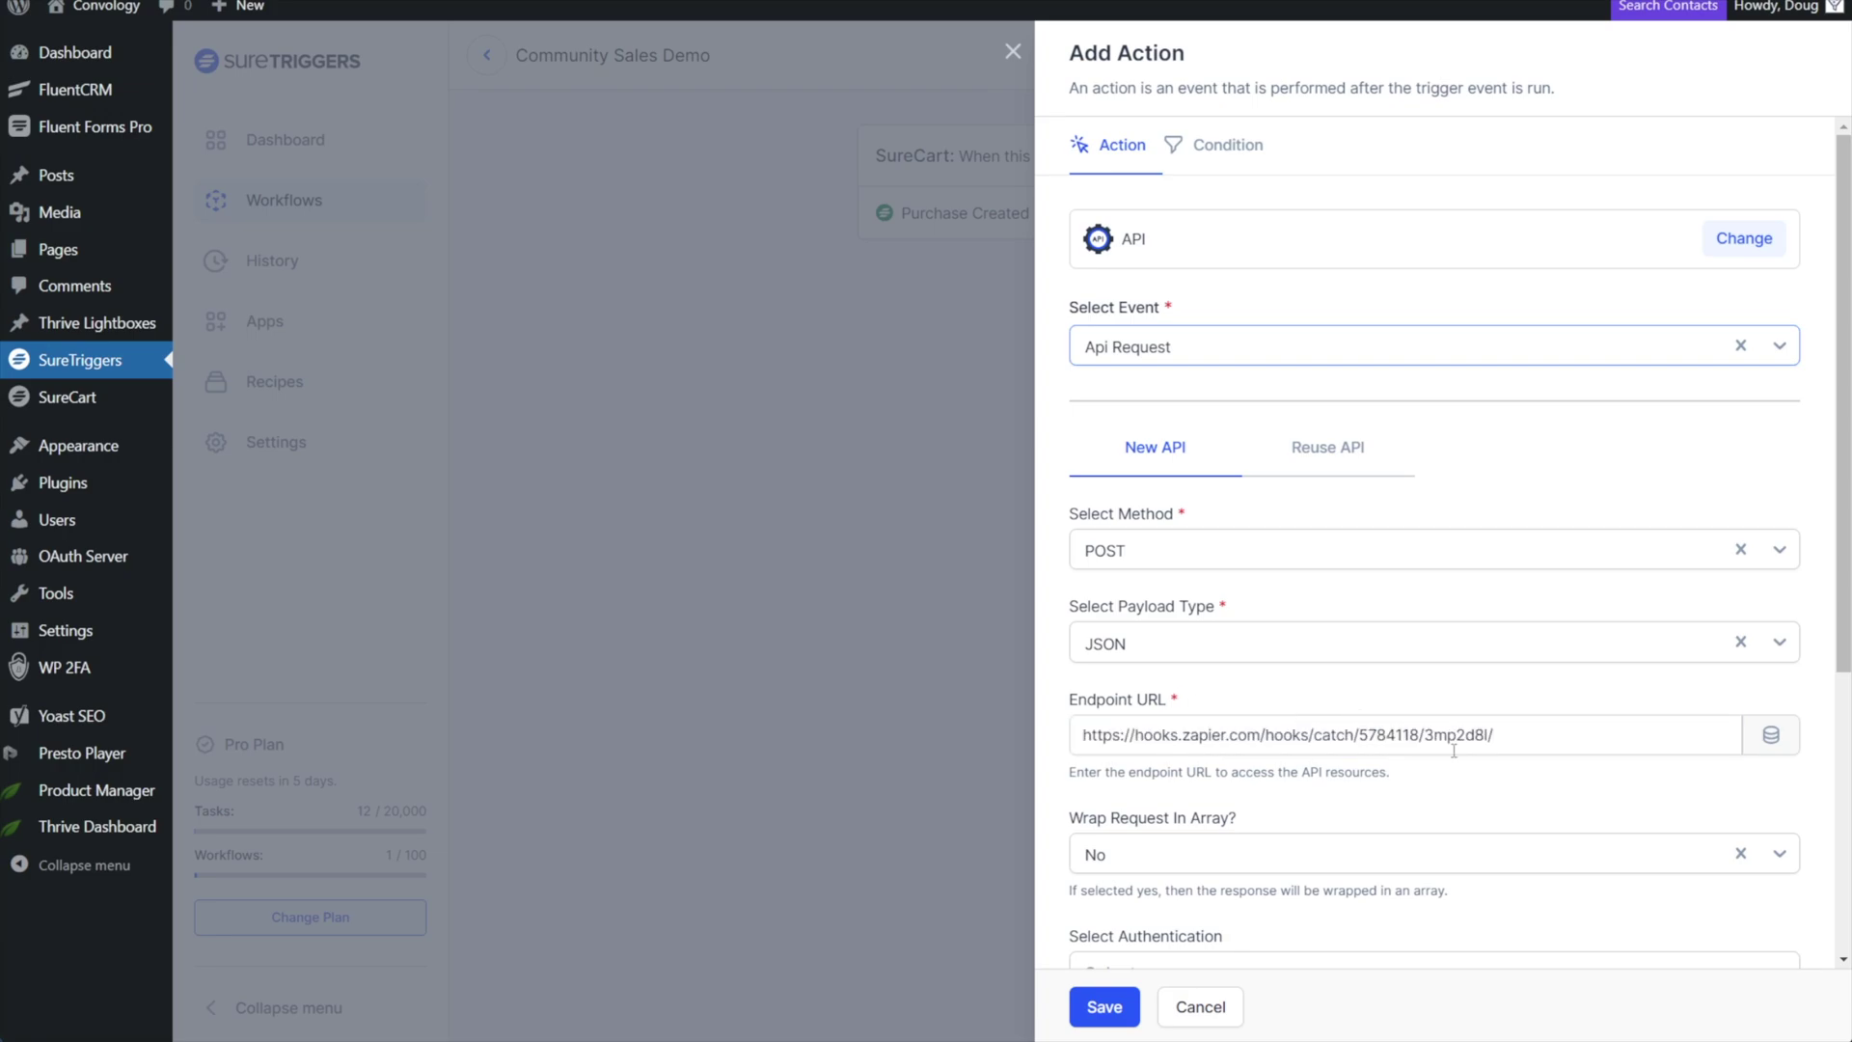
Set authentication to No Auth and enable Add Parameters with one empty key/value row.
scroll(1400, 792, "down", 3)
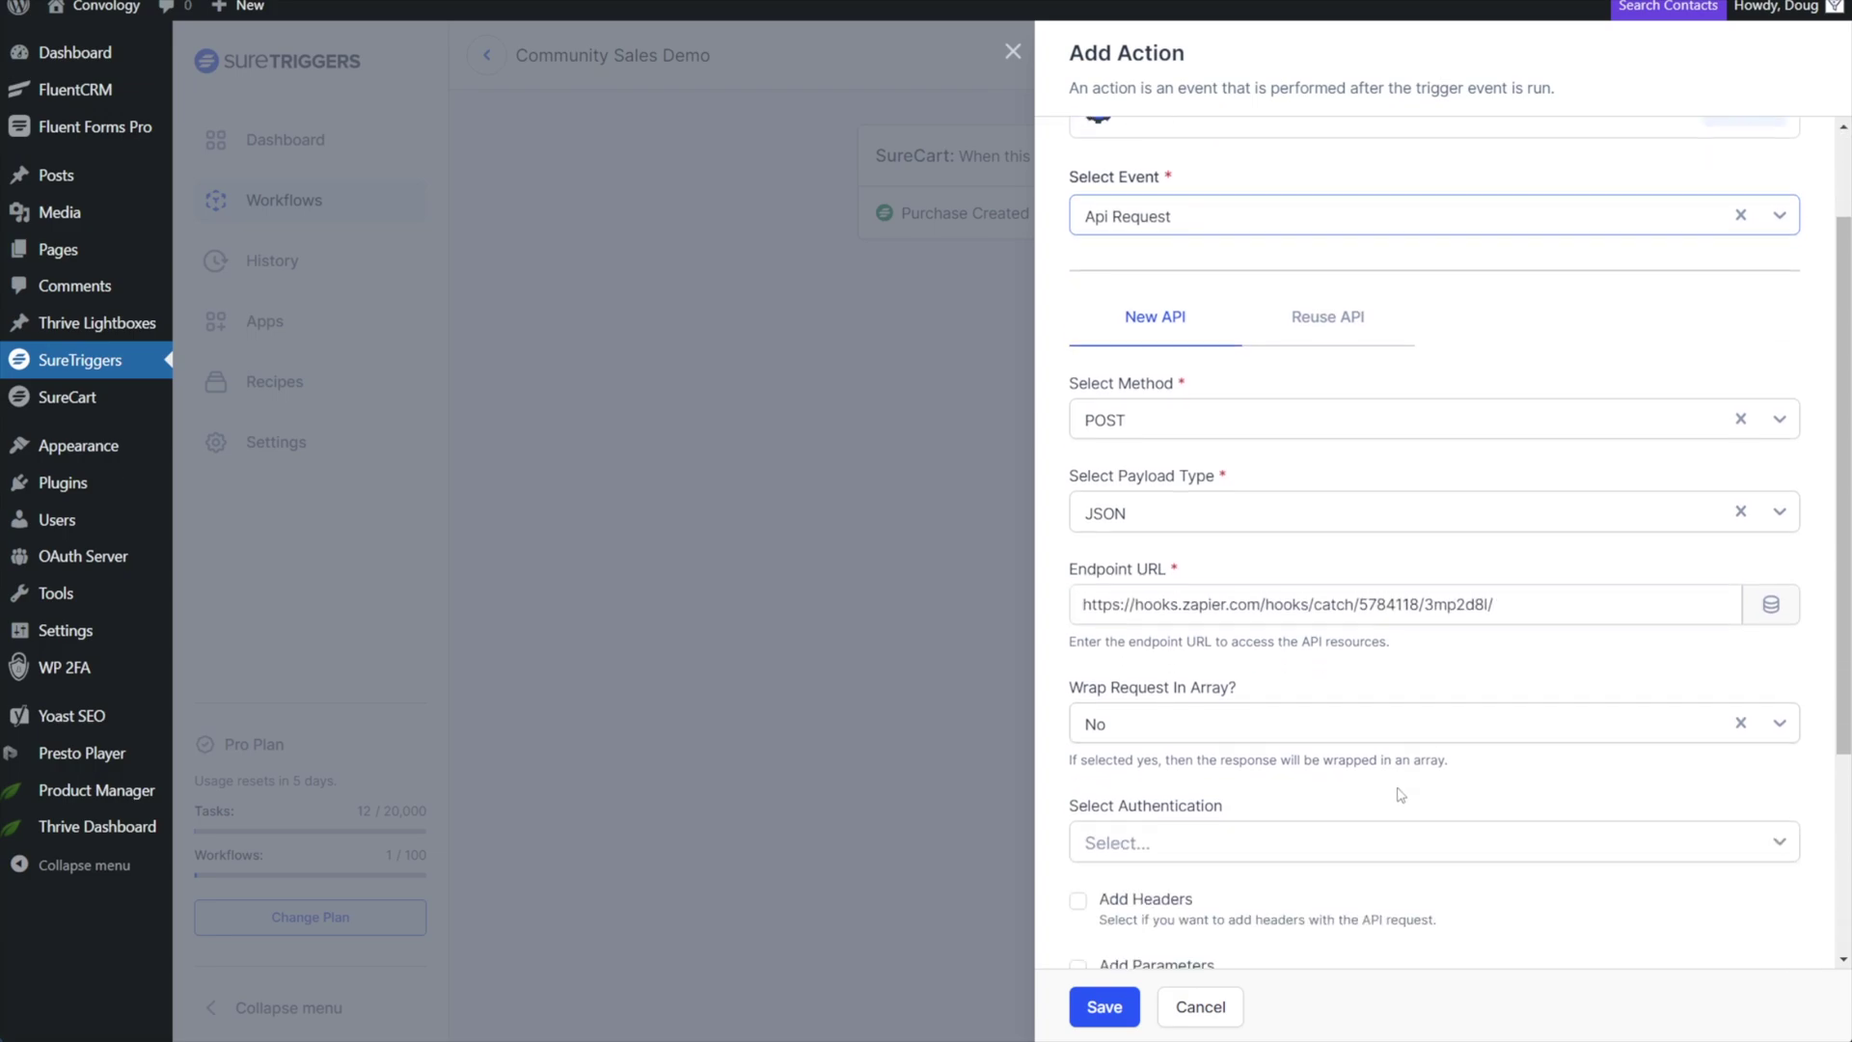
scroll(1109, 637, "down", 1)
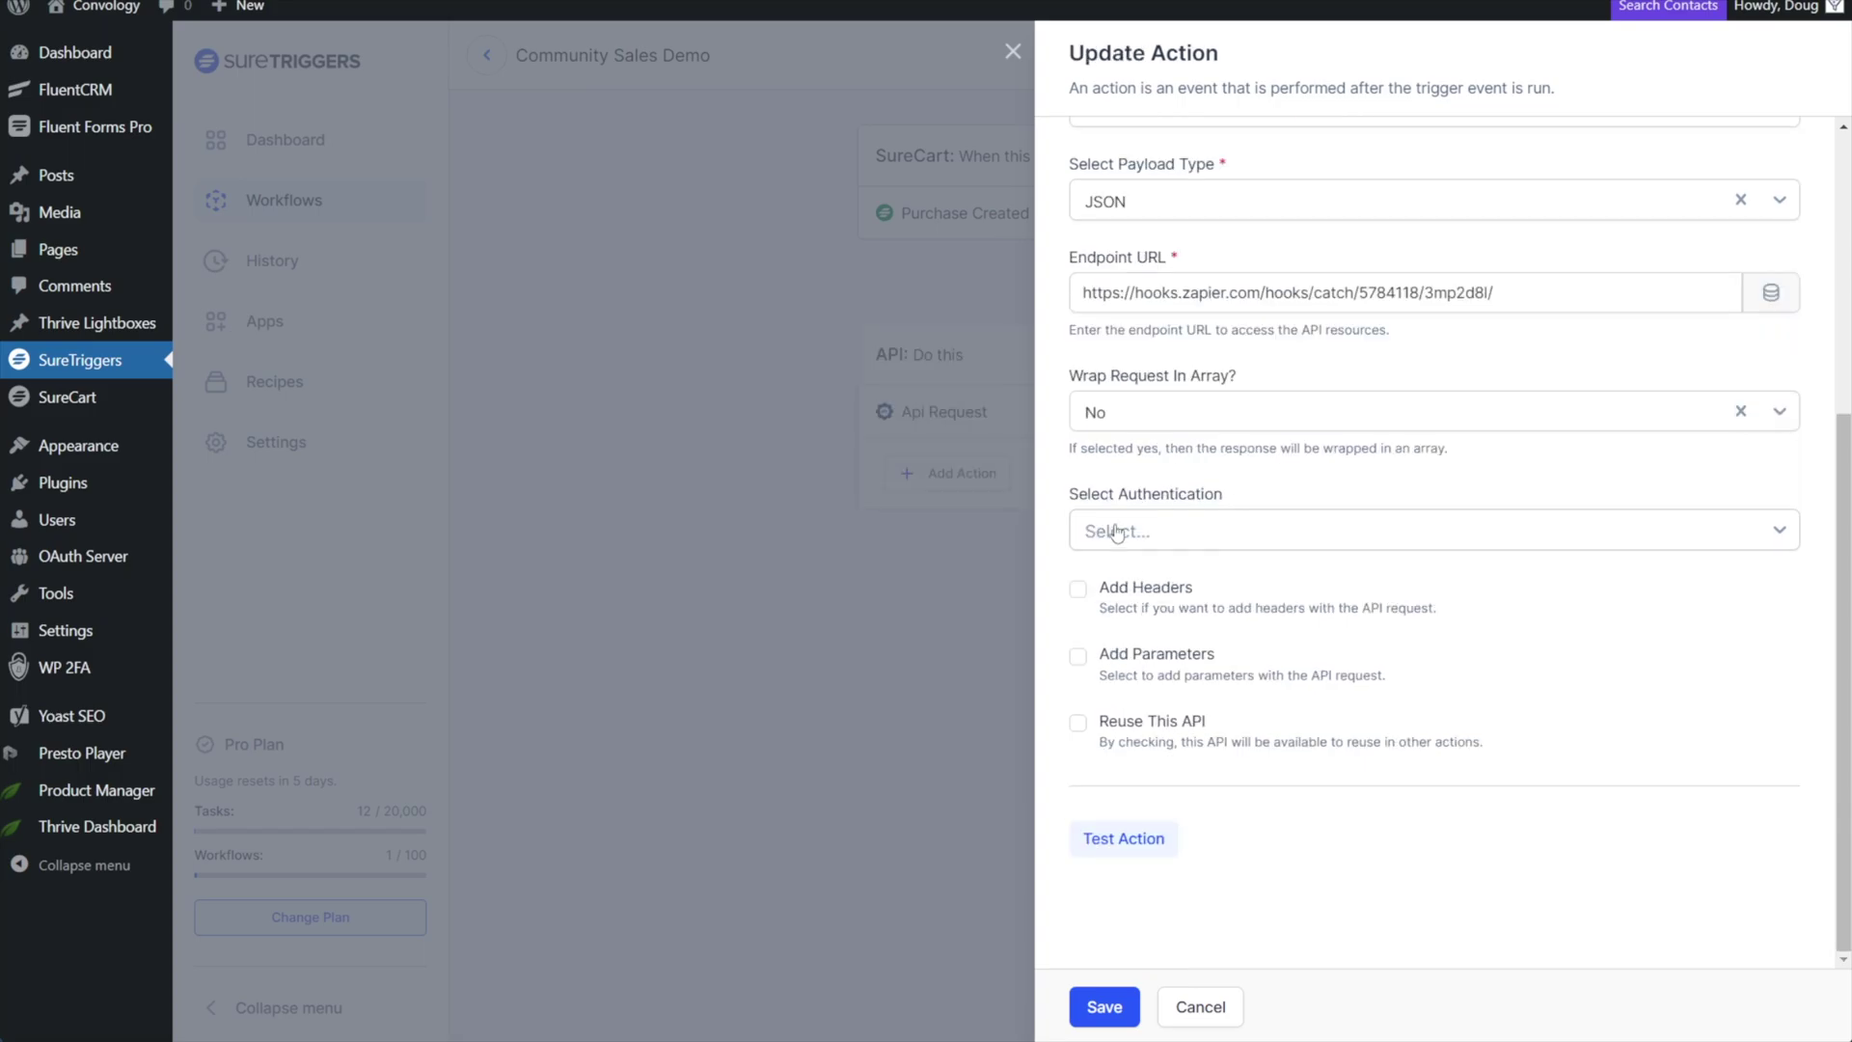
left_click(1099, 530)
left_click(1120, 583)
left_click(1116, 653)
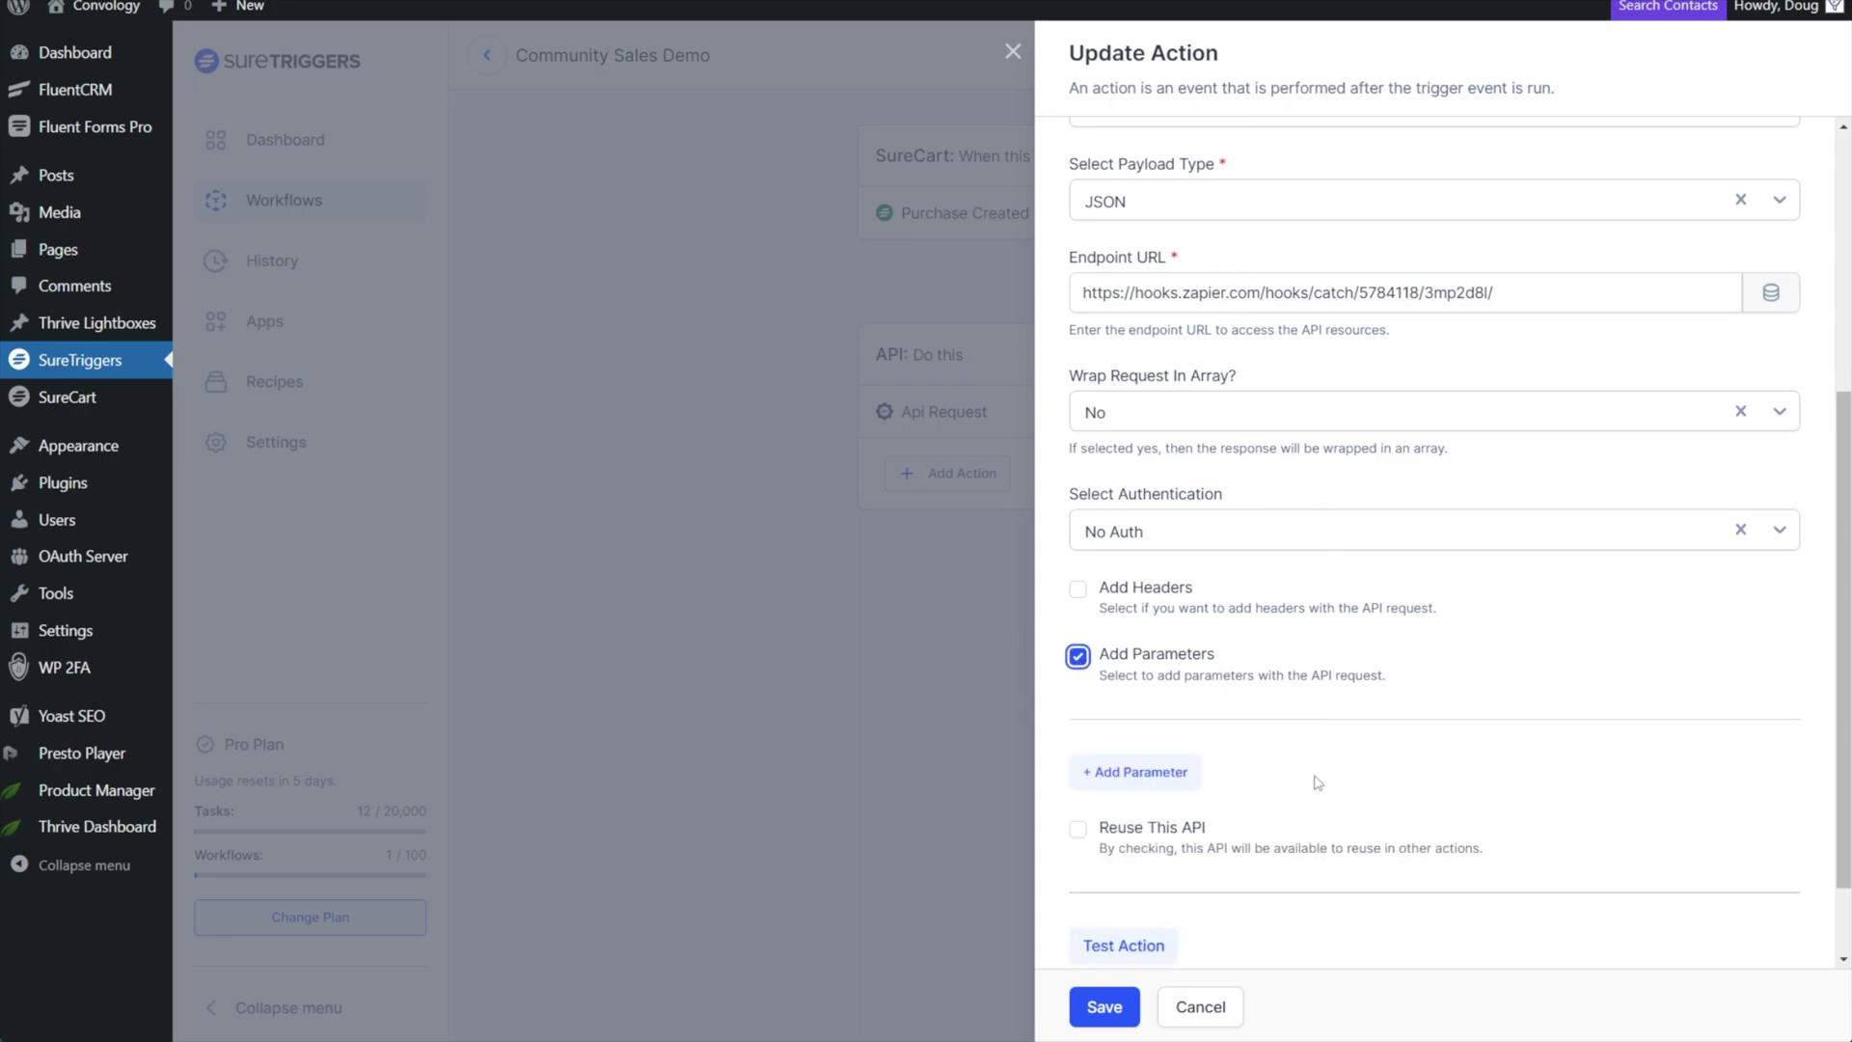
left_click(1151, 784)
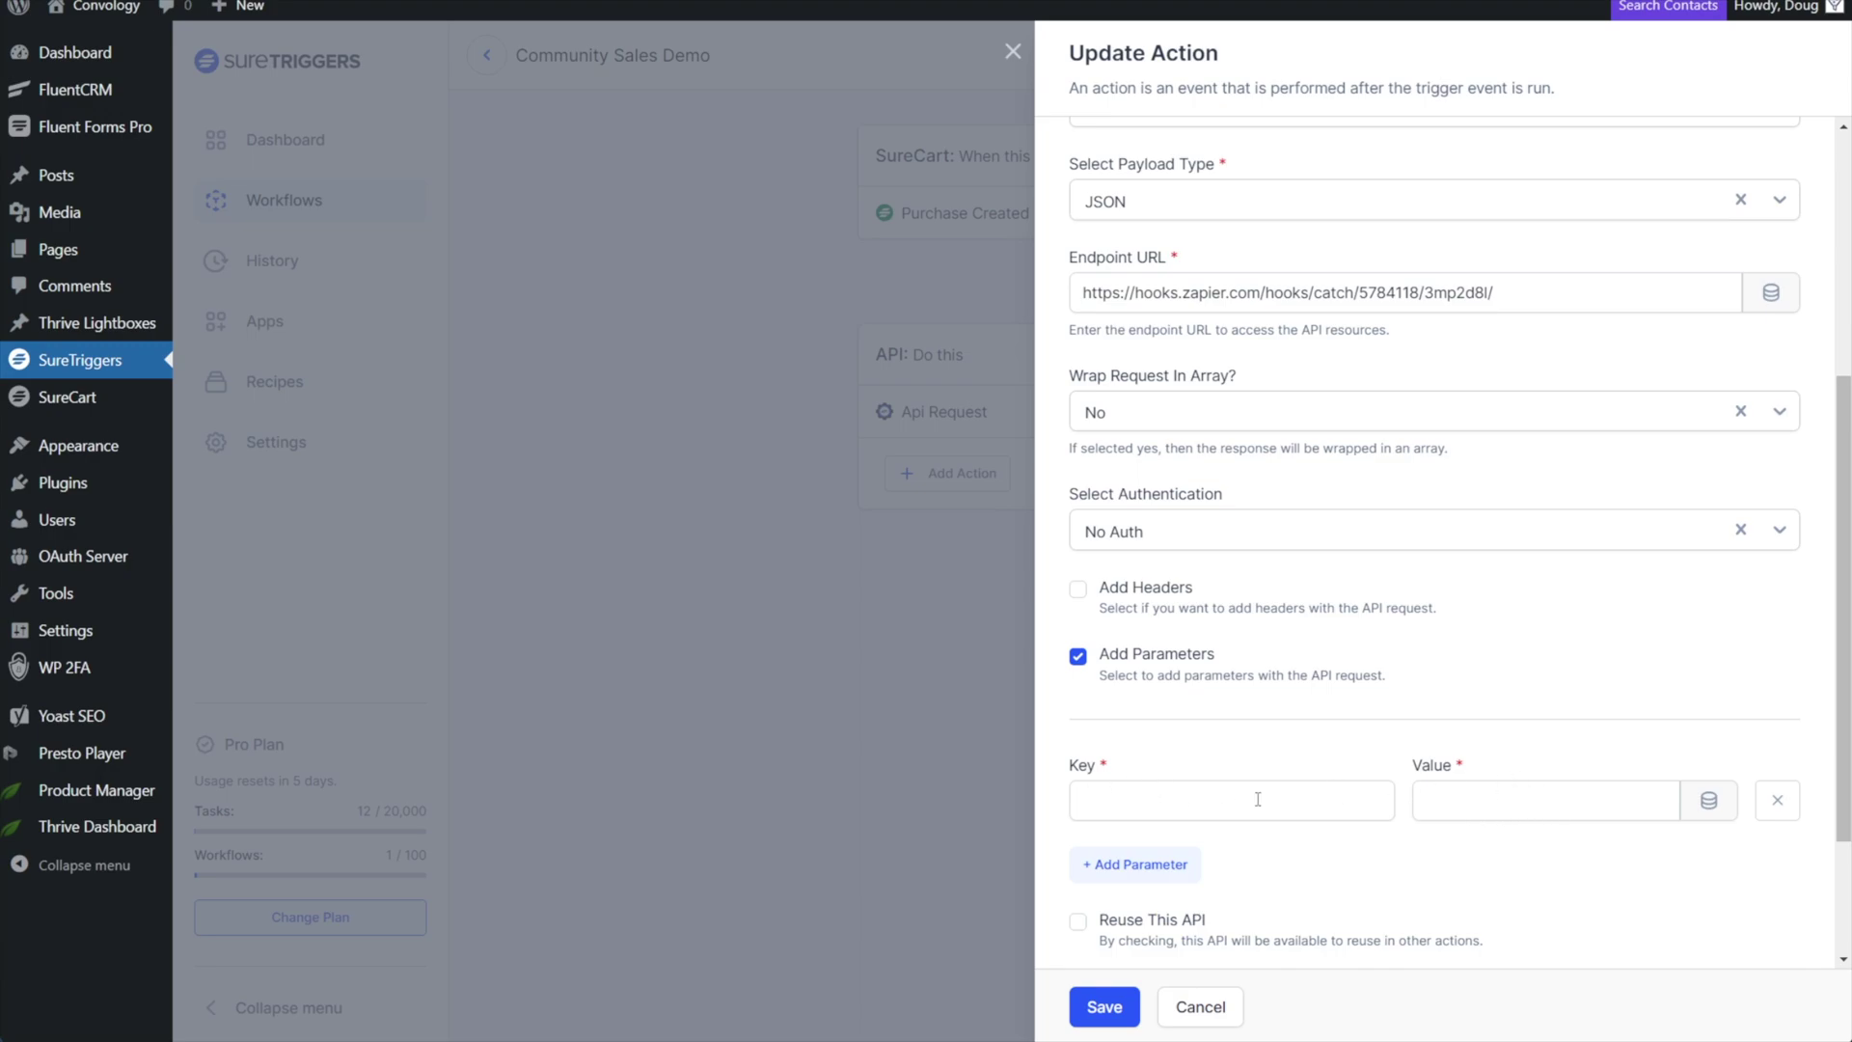
Add a request parameter with key 'name' and value {customer.first_name}.
left_click(1155, 873)
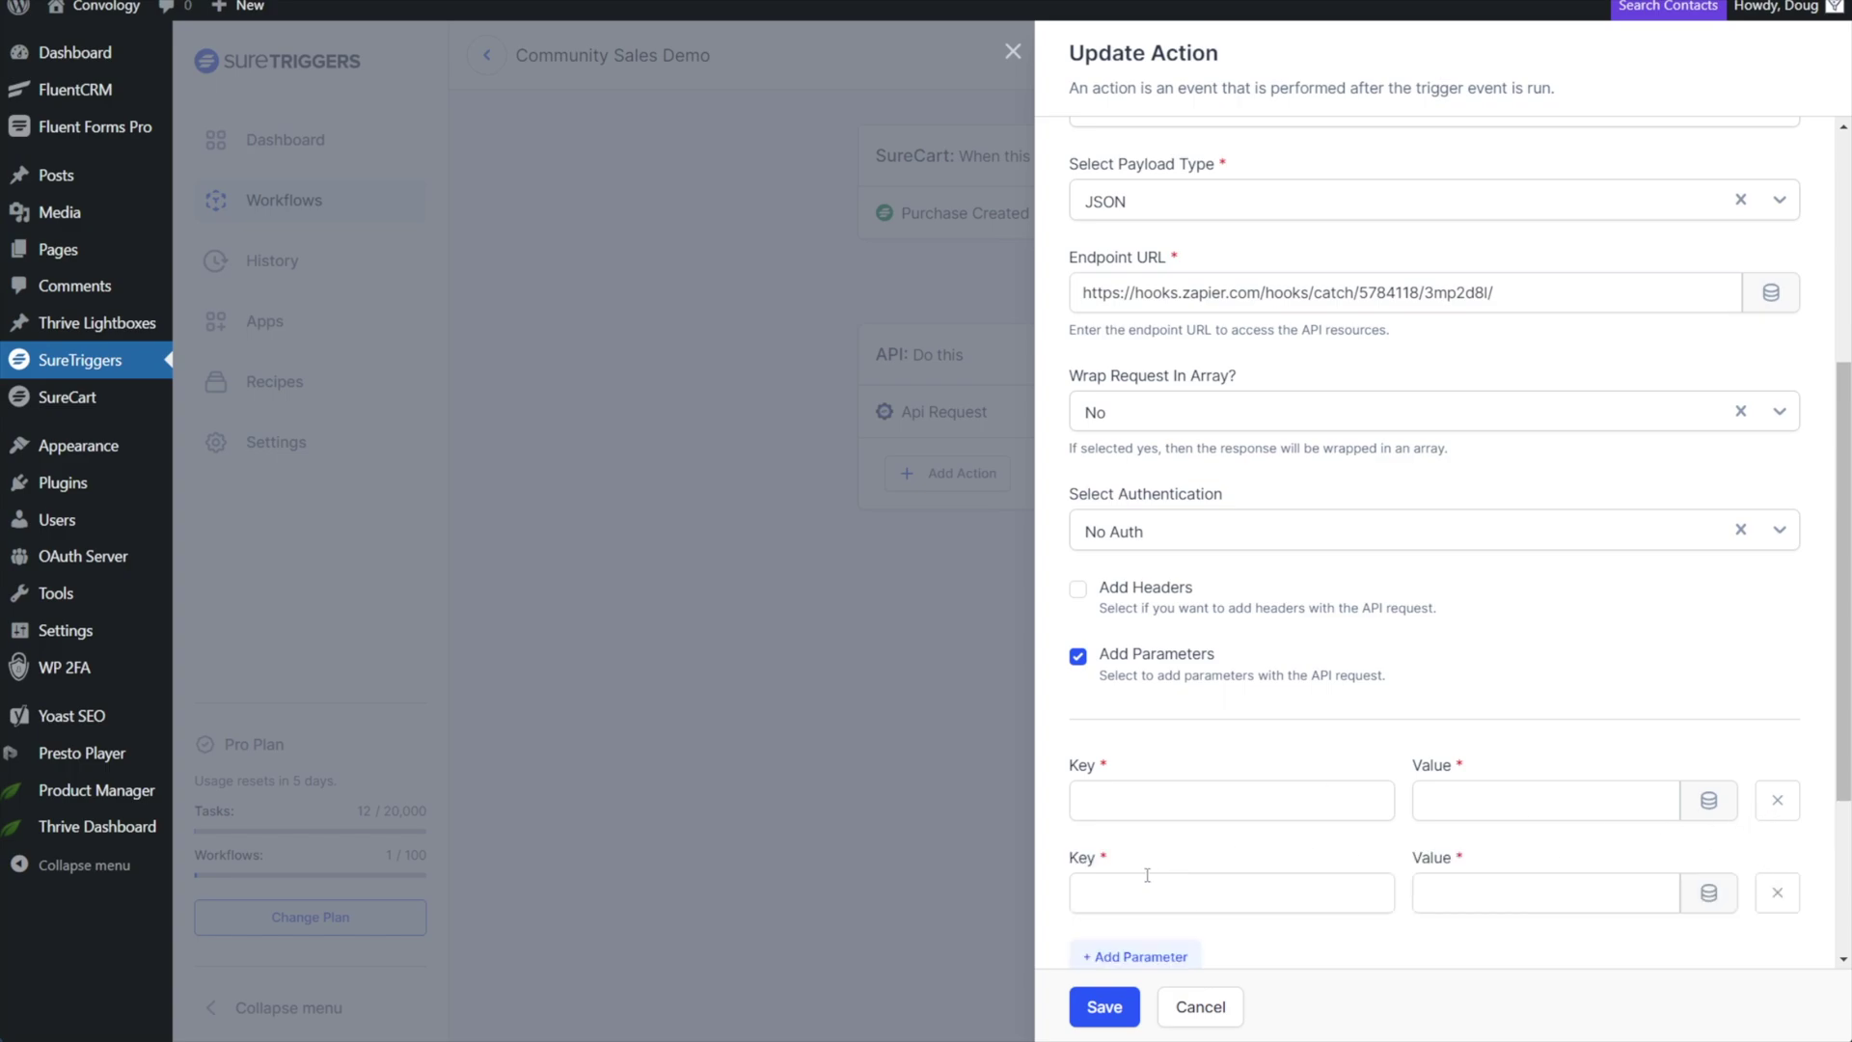
scroll(1291, 811, "down", 3)
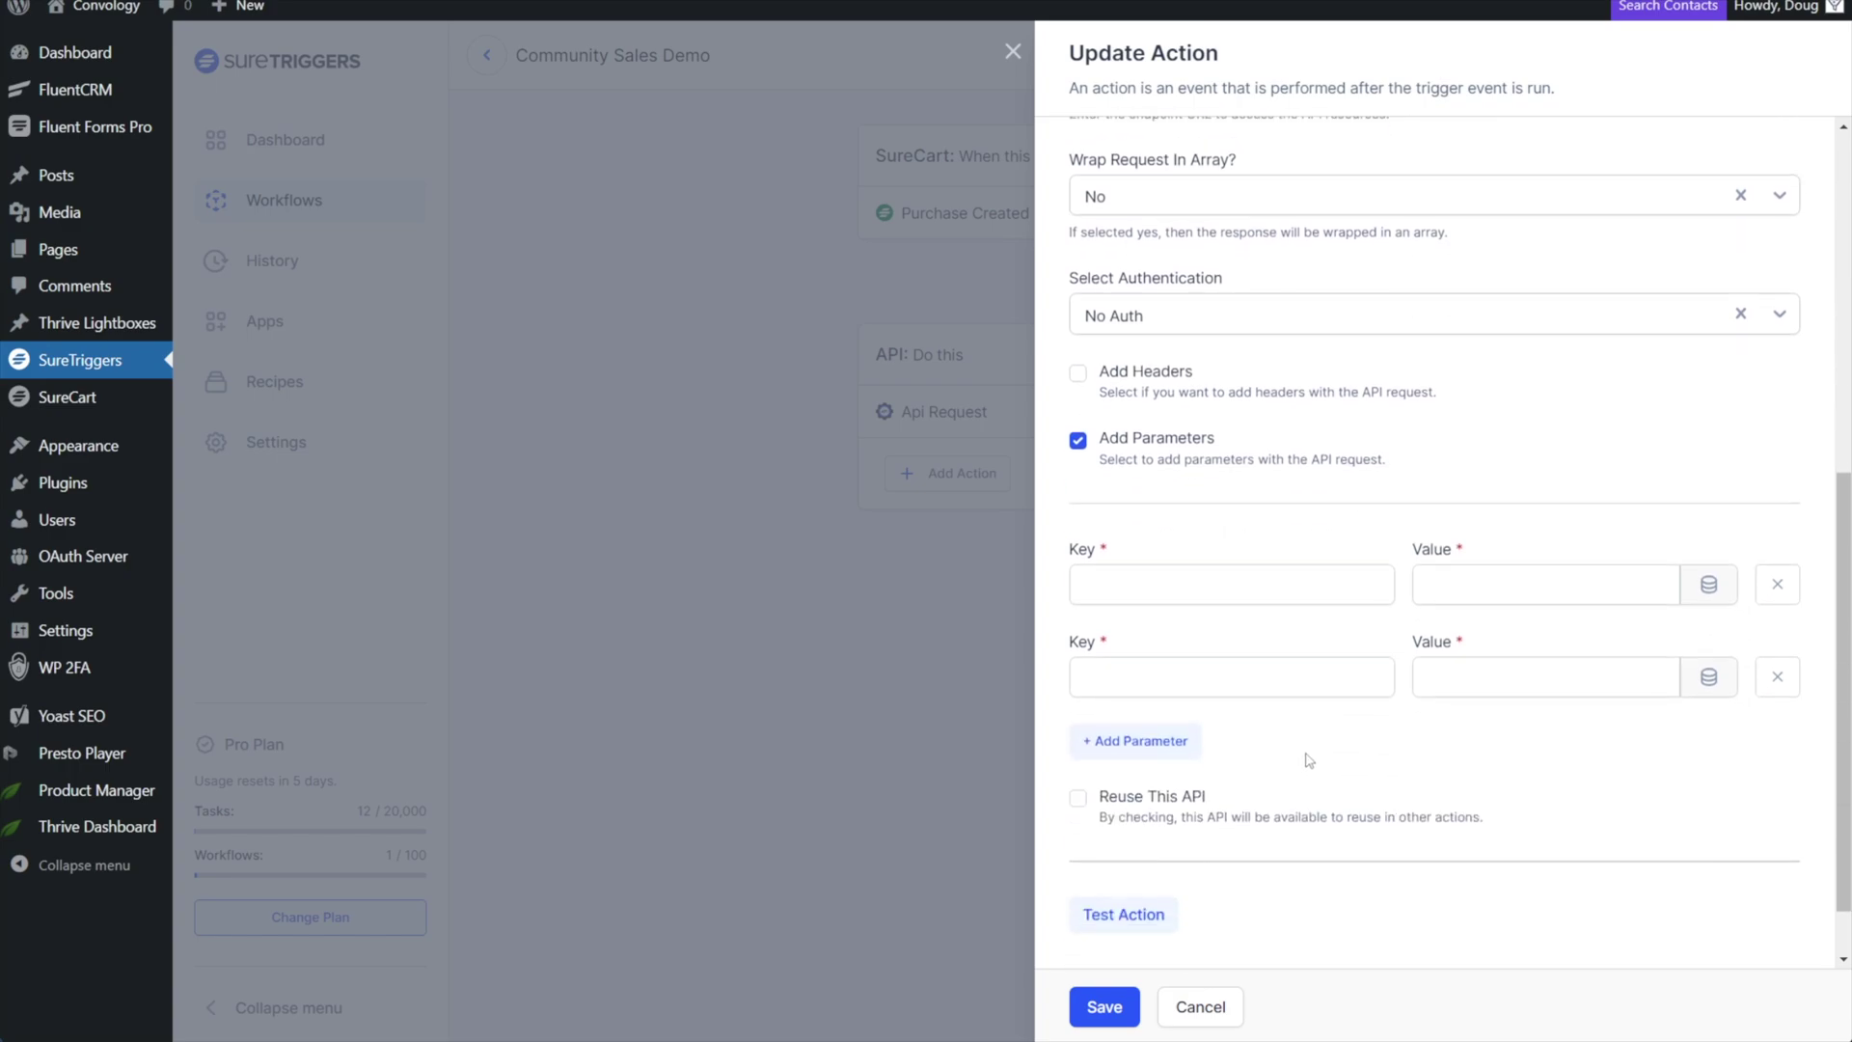
left_click(1129, 582)
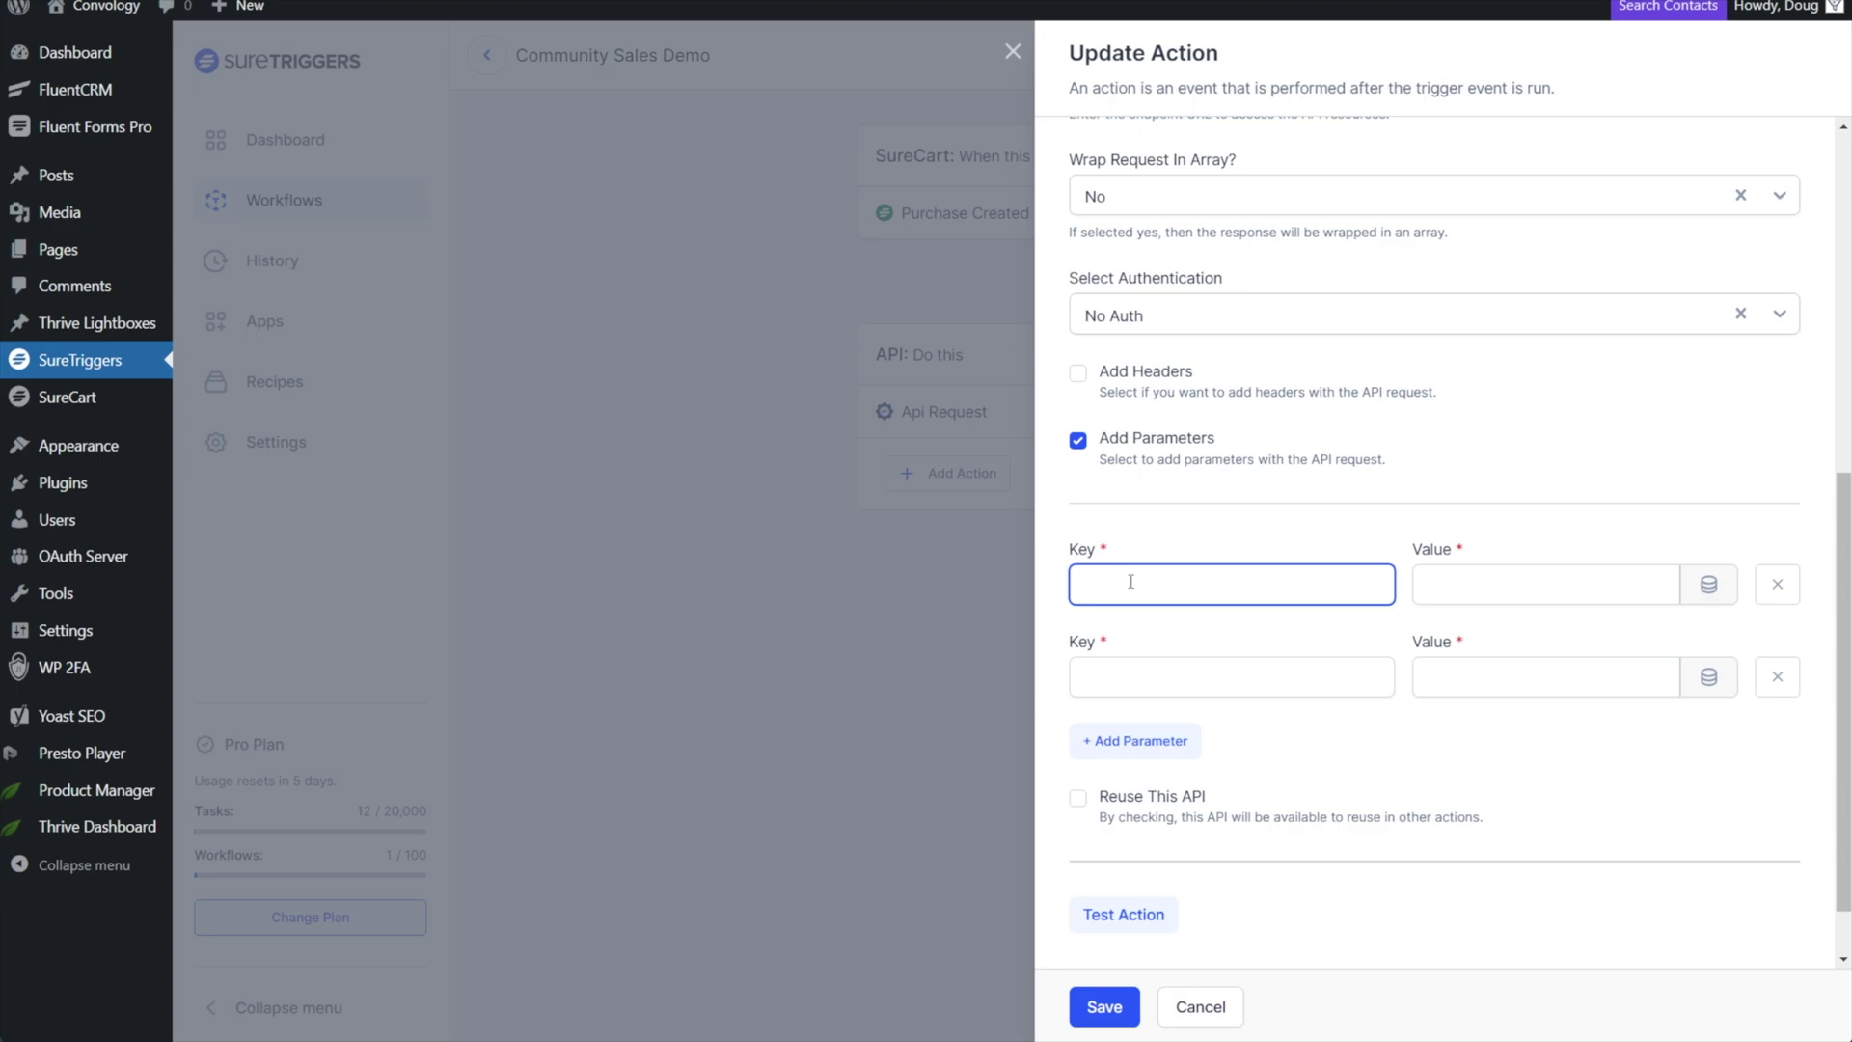
type("name")
left_click(1521, 584)
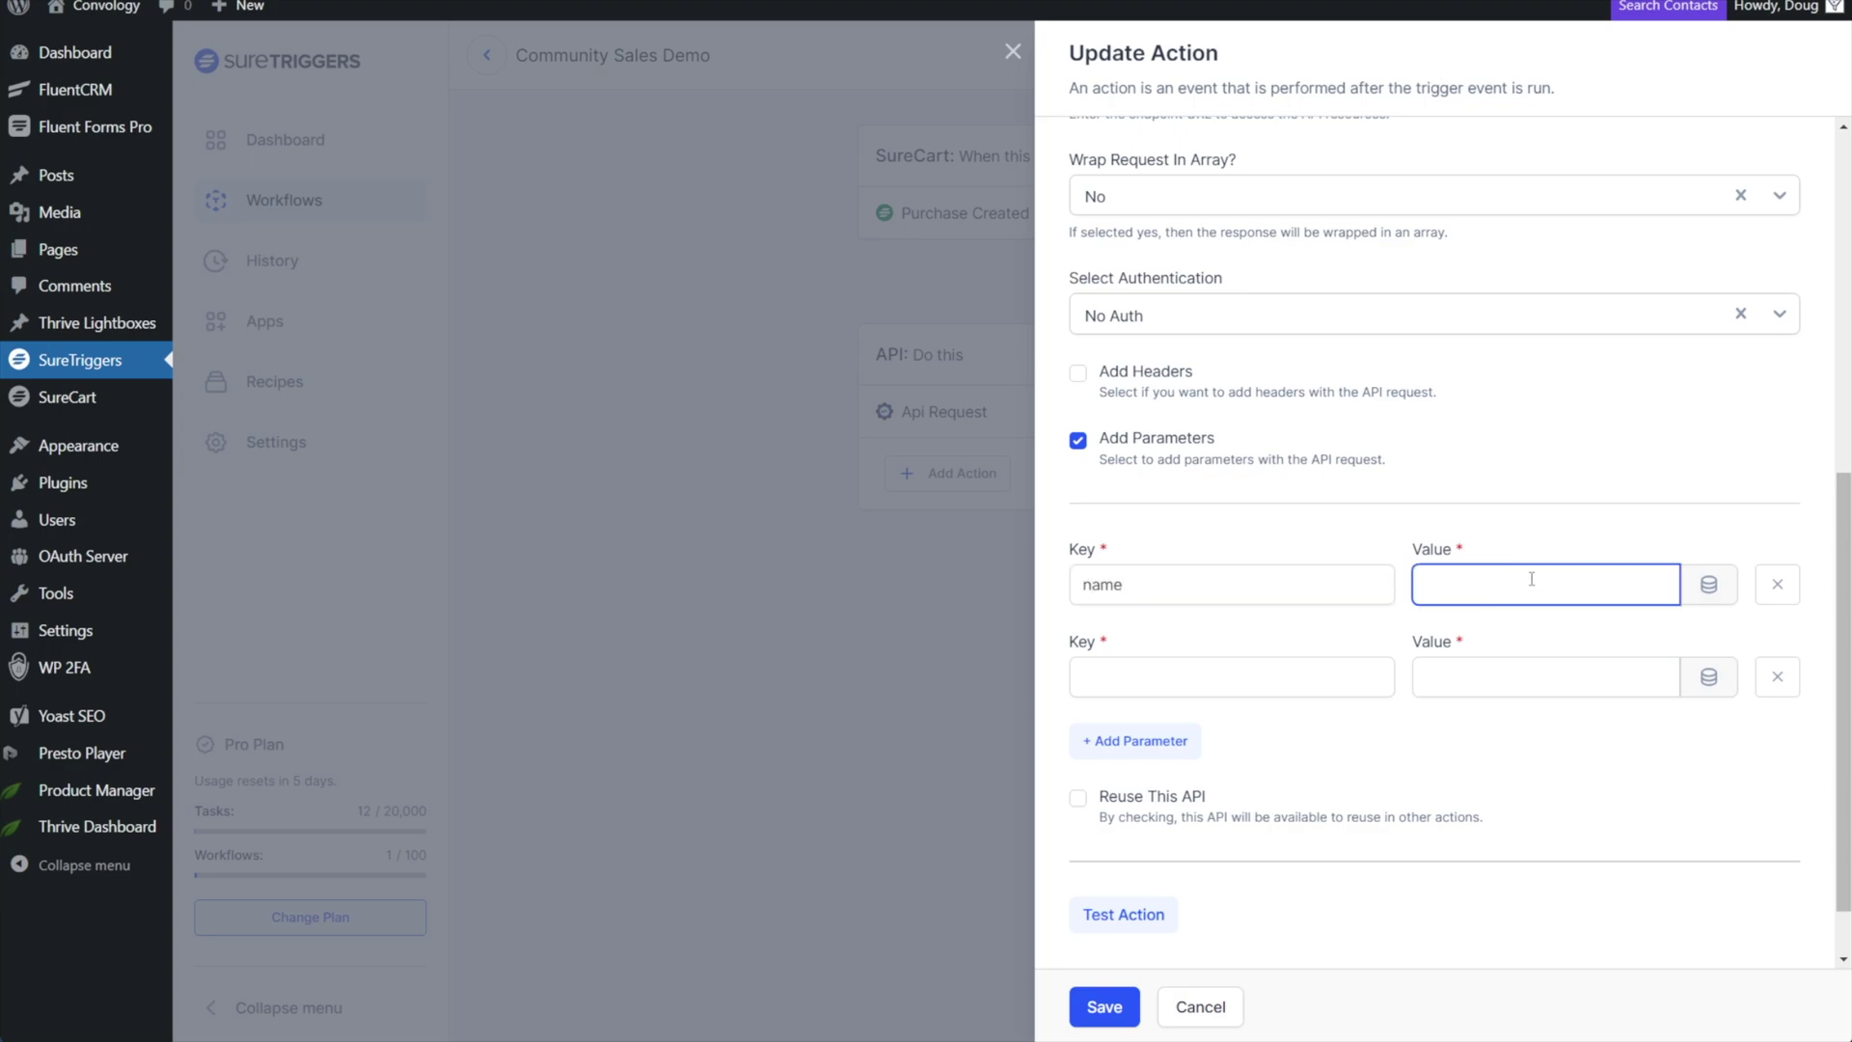
left_click(1708, 583)
left_click(1451, 535)
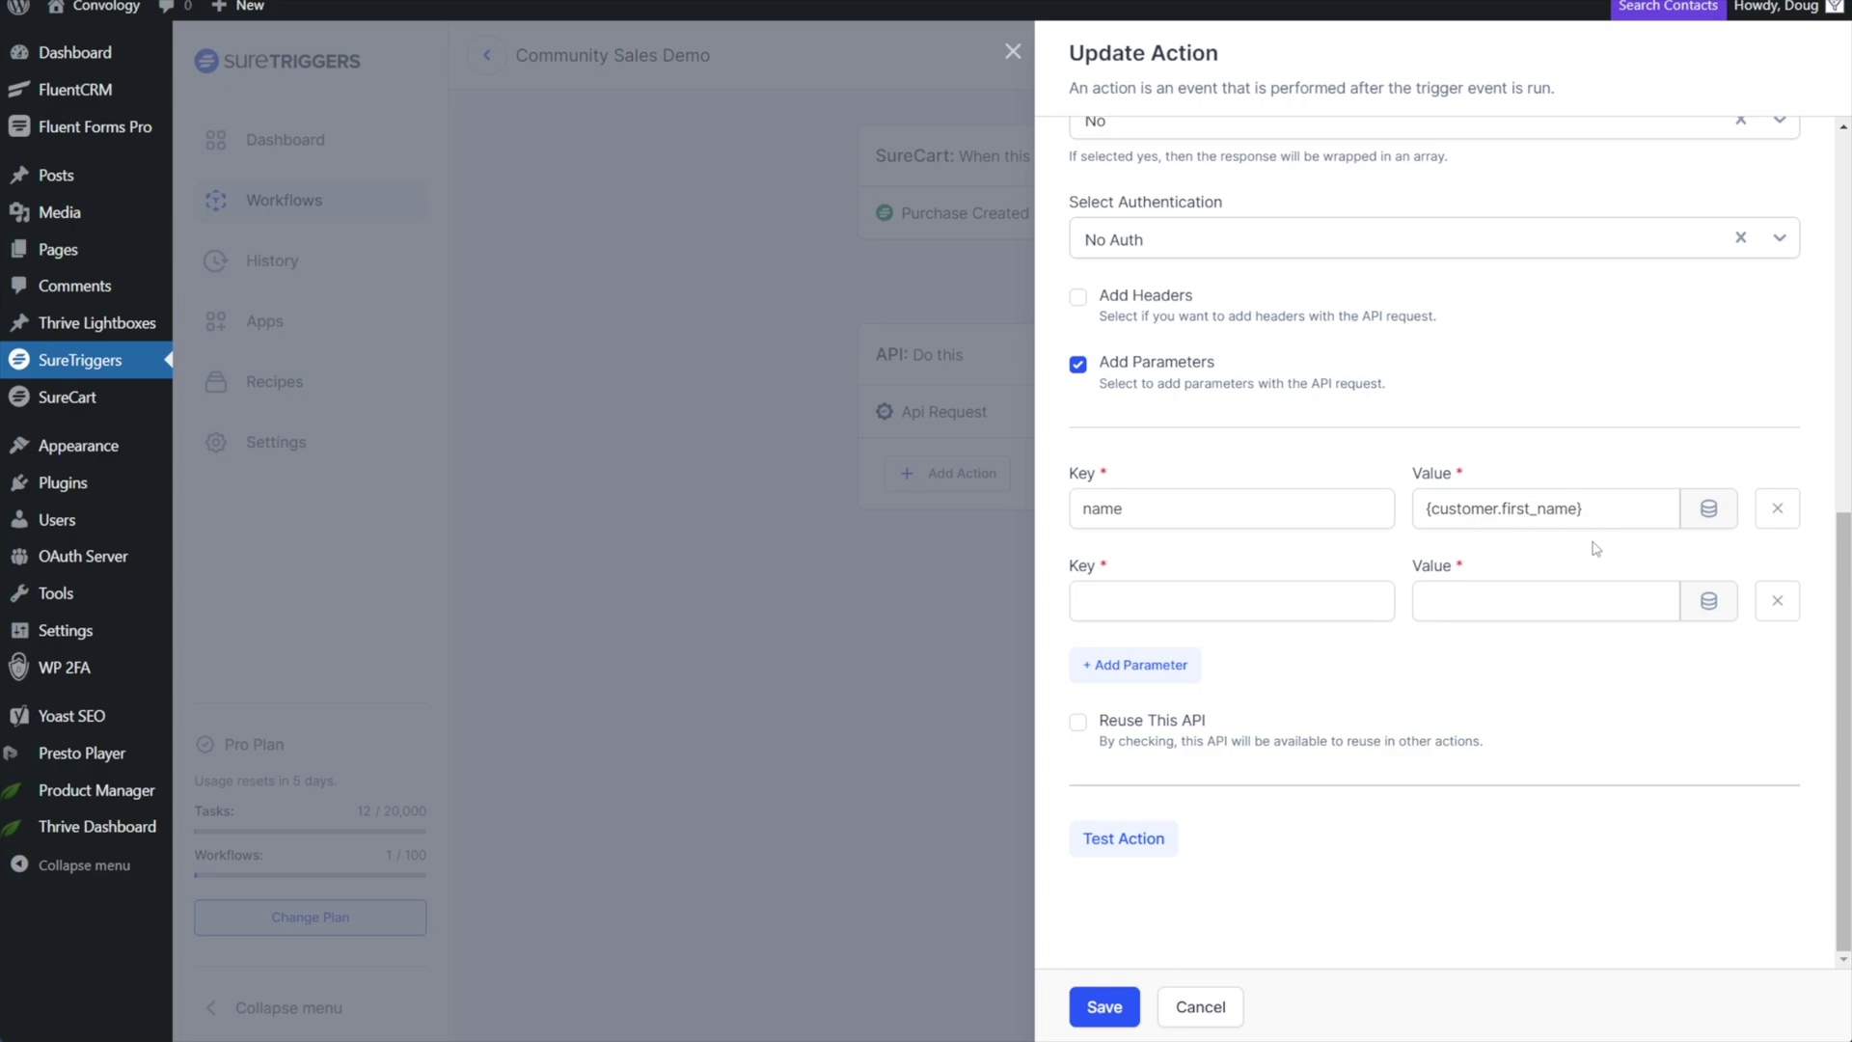
Add a second parameter with key 'email' and value {customer.email}.
left_click(1216, 592)
type("email")
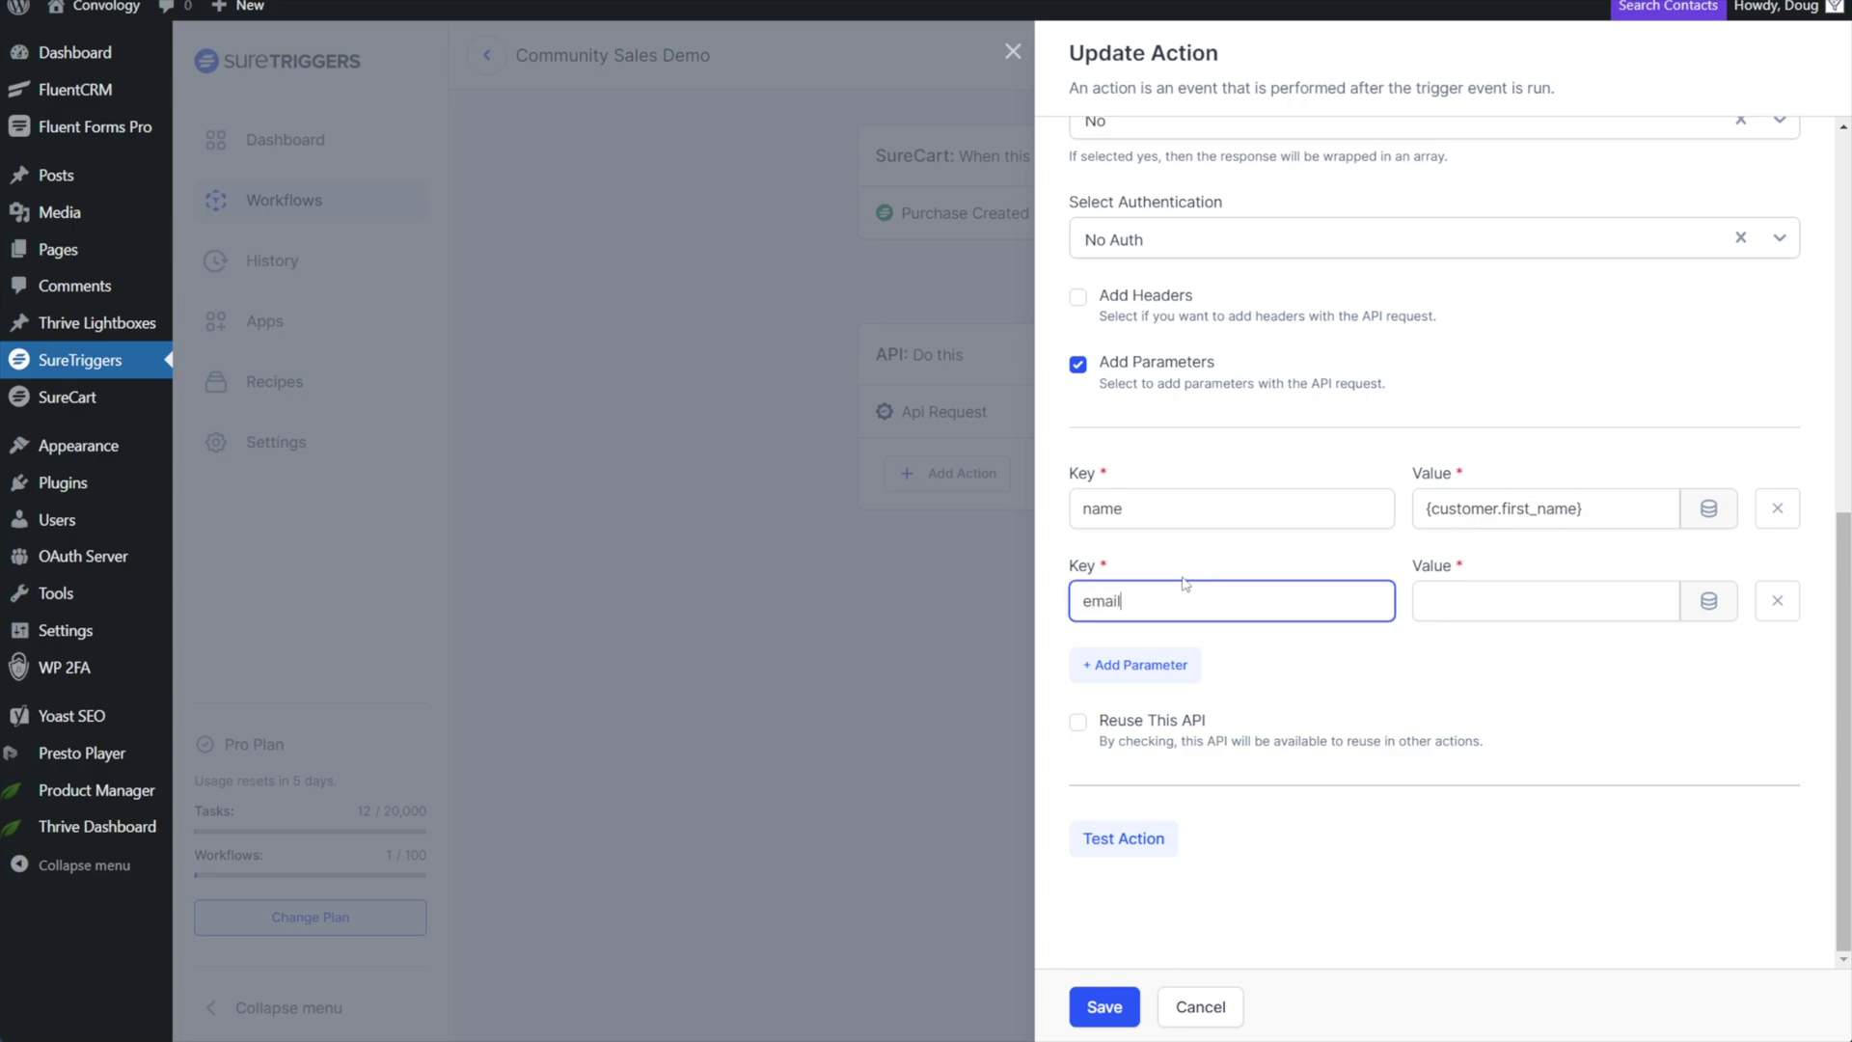
left_click(1551, 591)
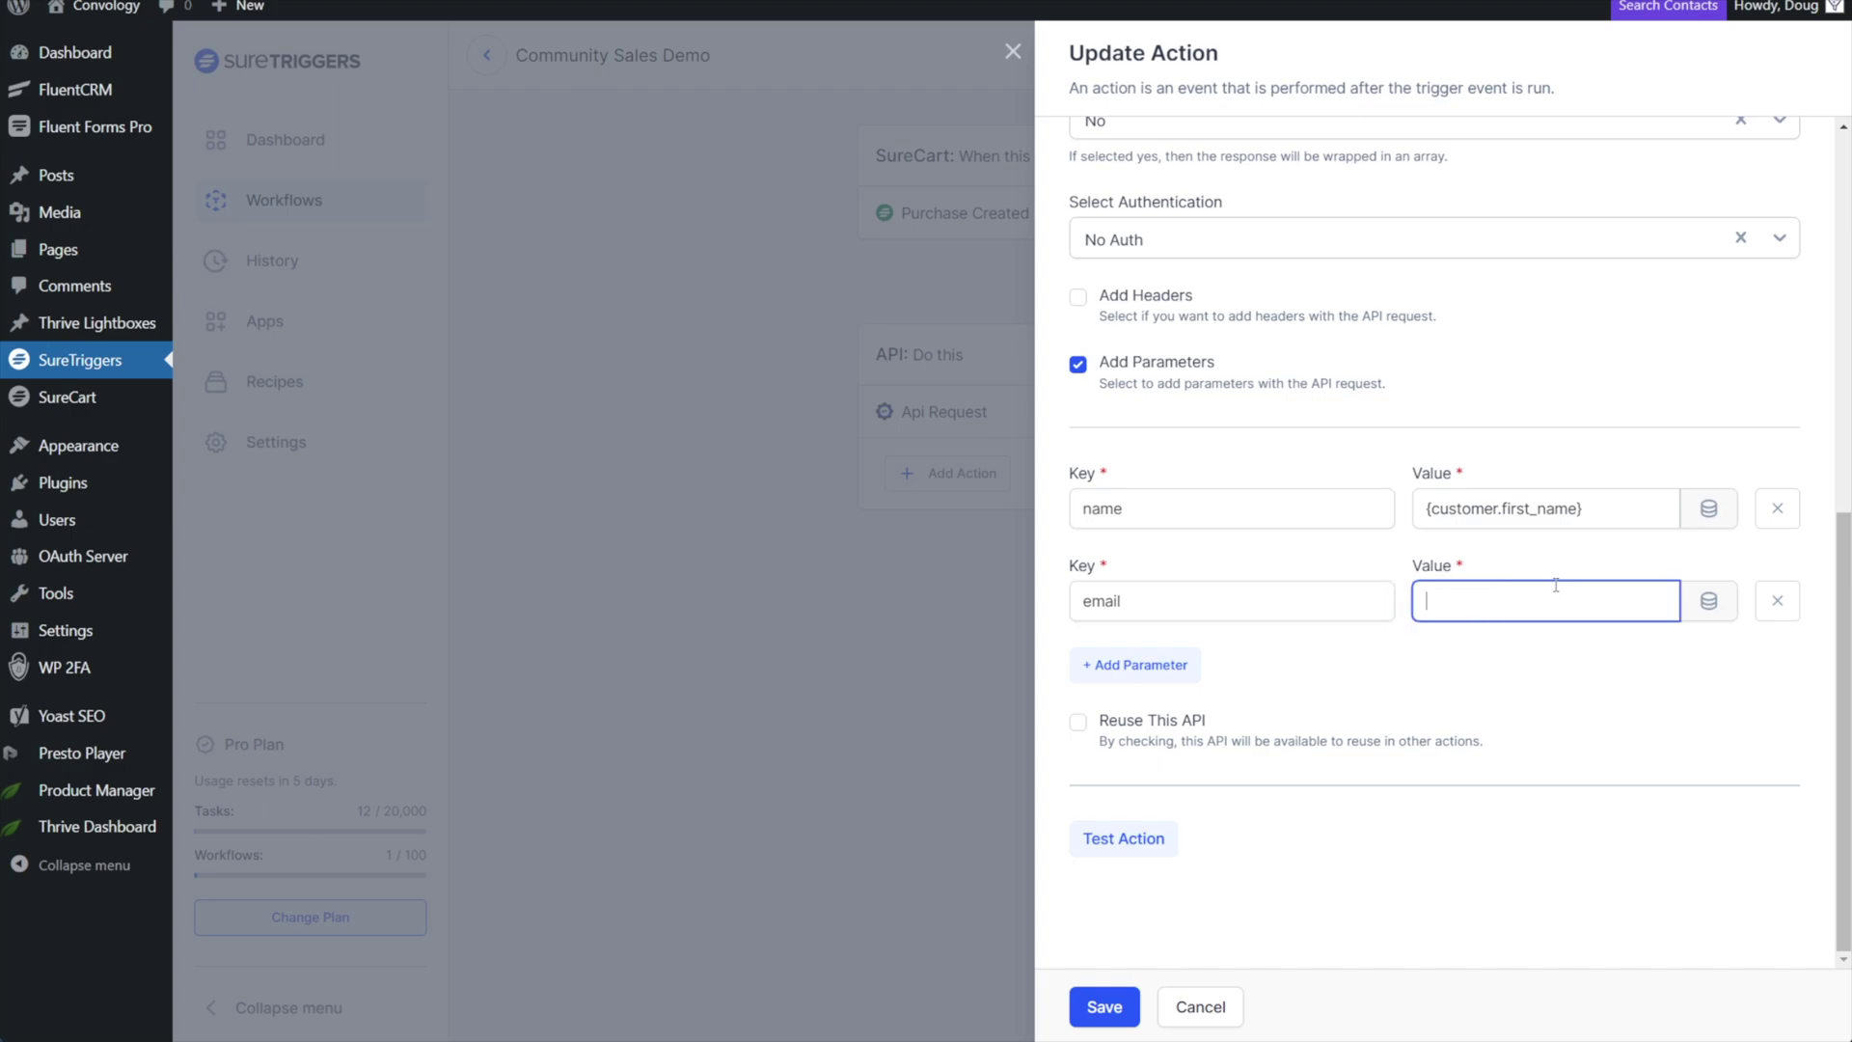
left_click(1707, 602)
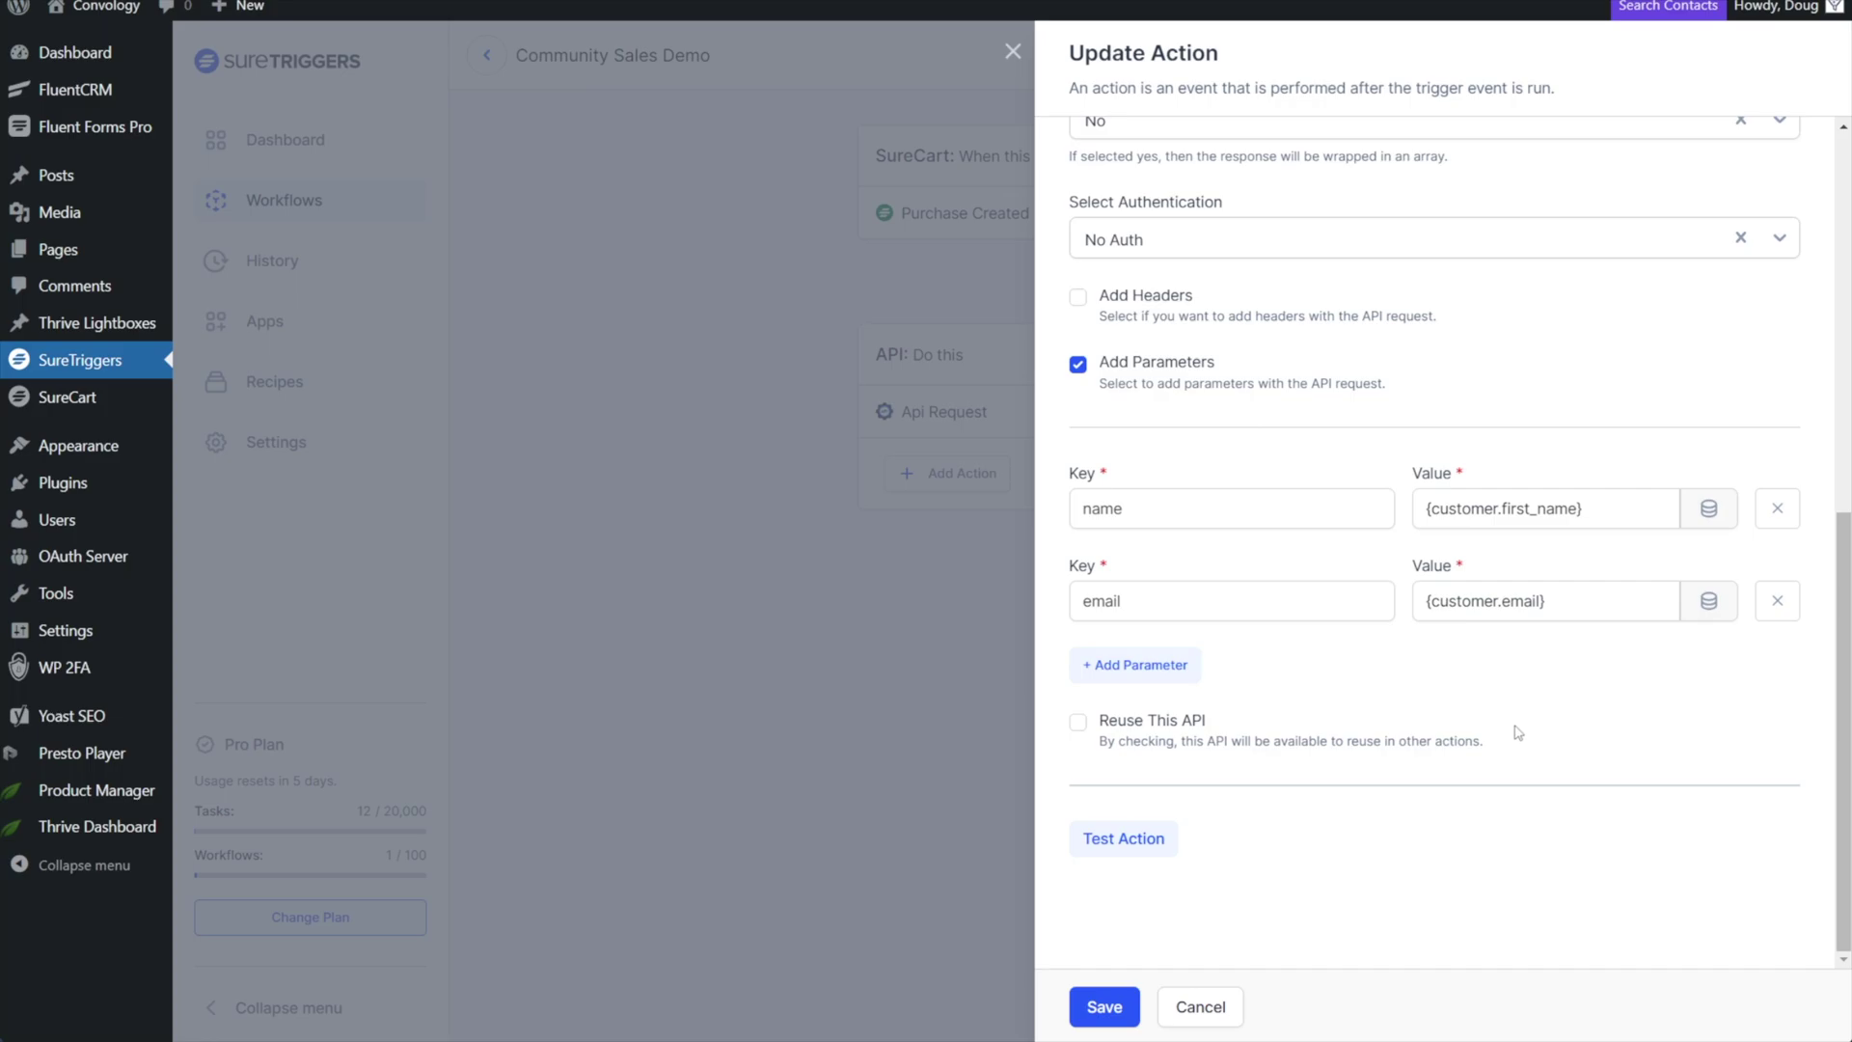
scroll(1398, 733, "up", 5)
scroll(1252, 777, "down", 5)
Send a test request, continue with the caught record, and pick Circle as the action app.
left_click(1124, 839)
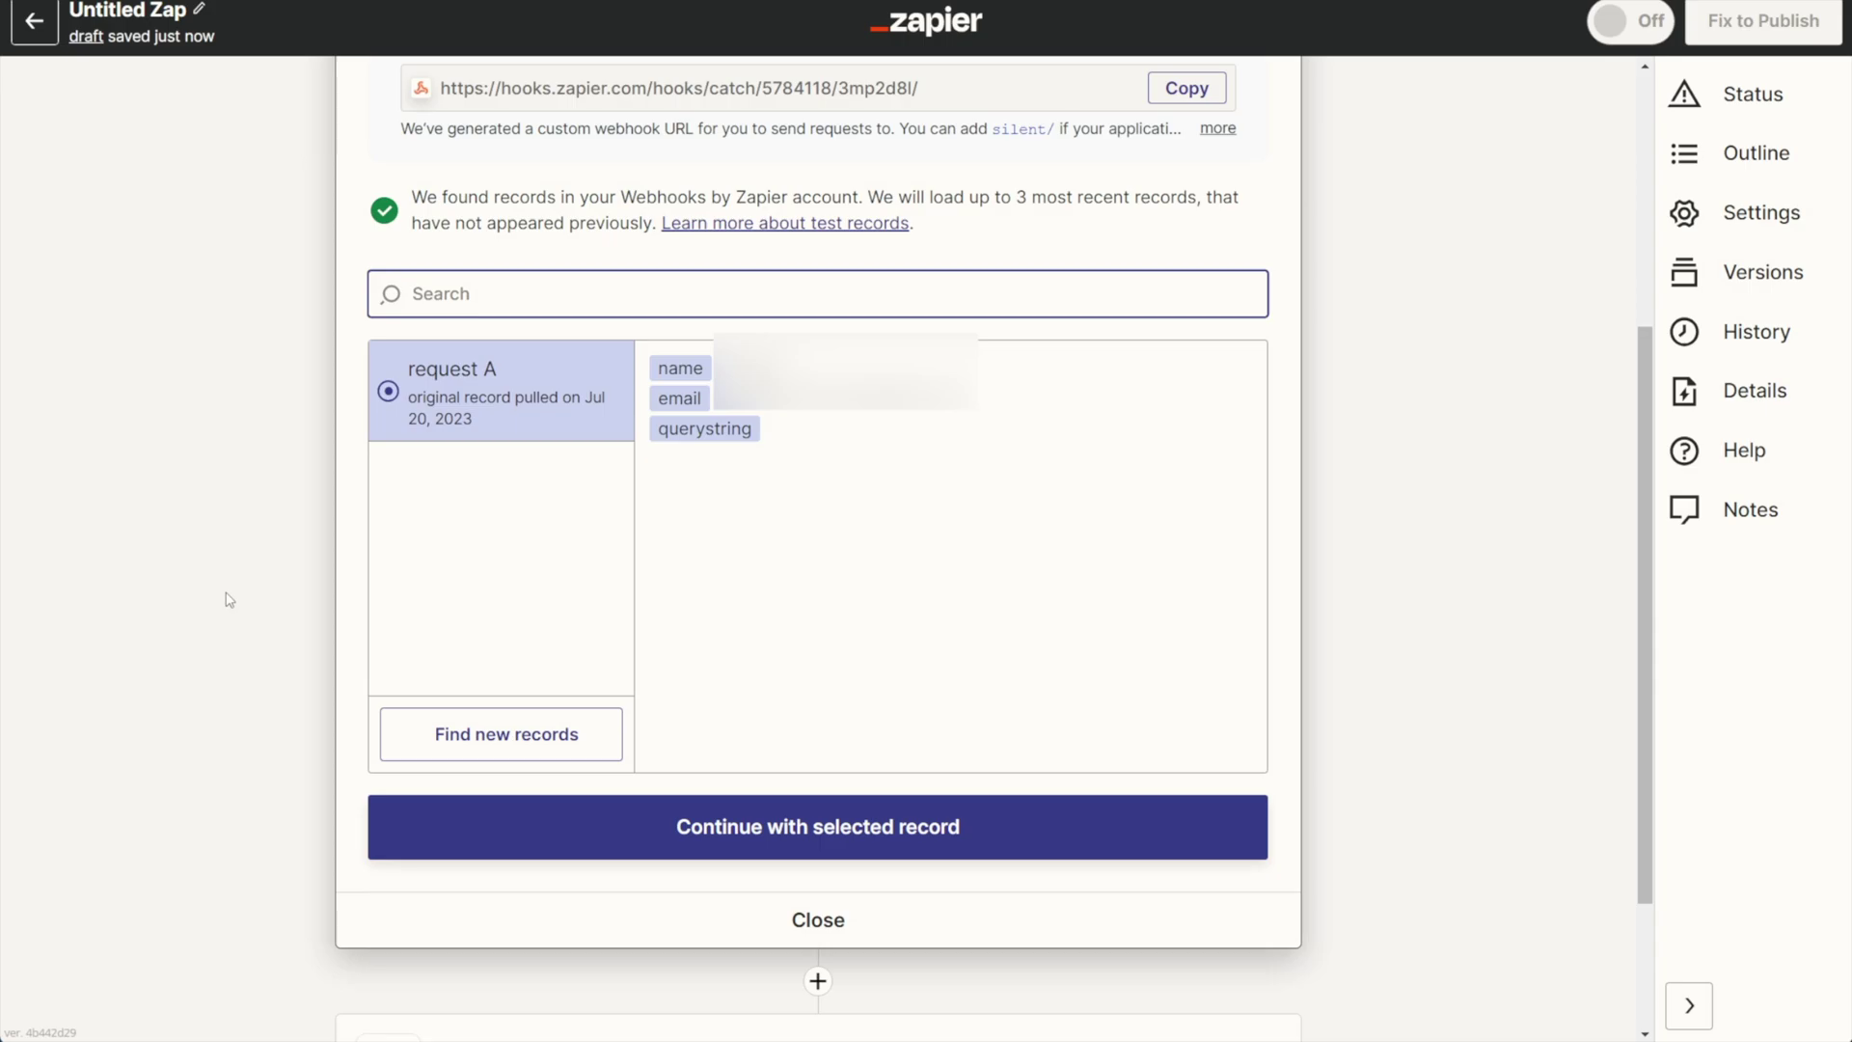
left_click(778, 826)
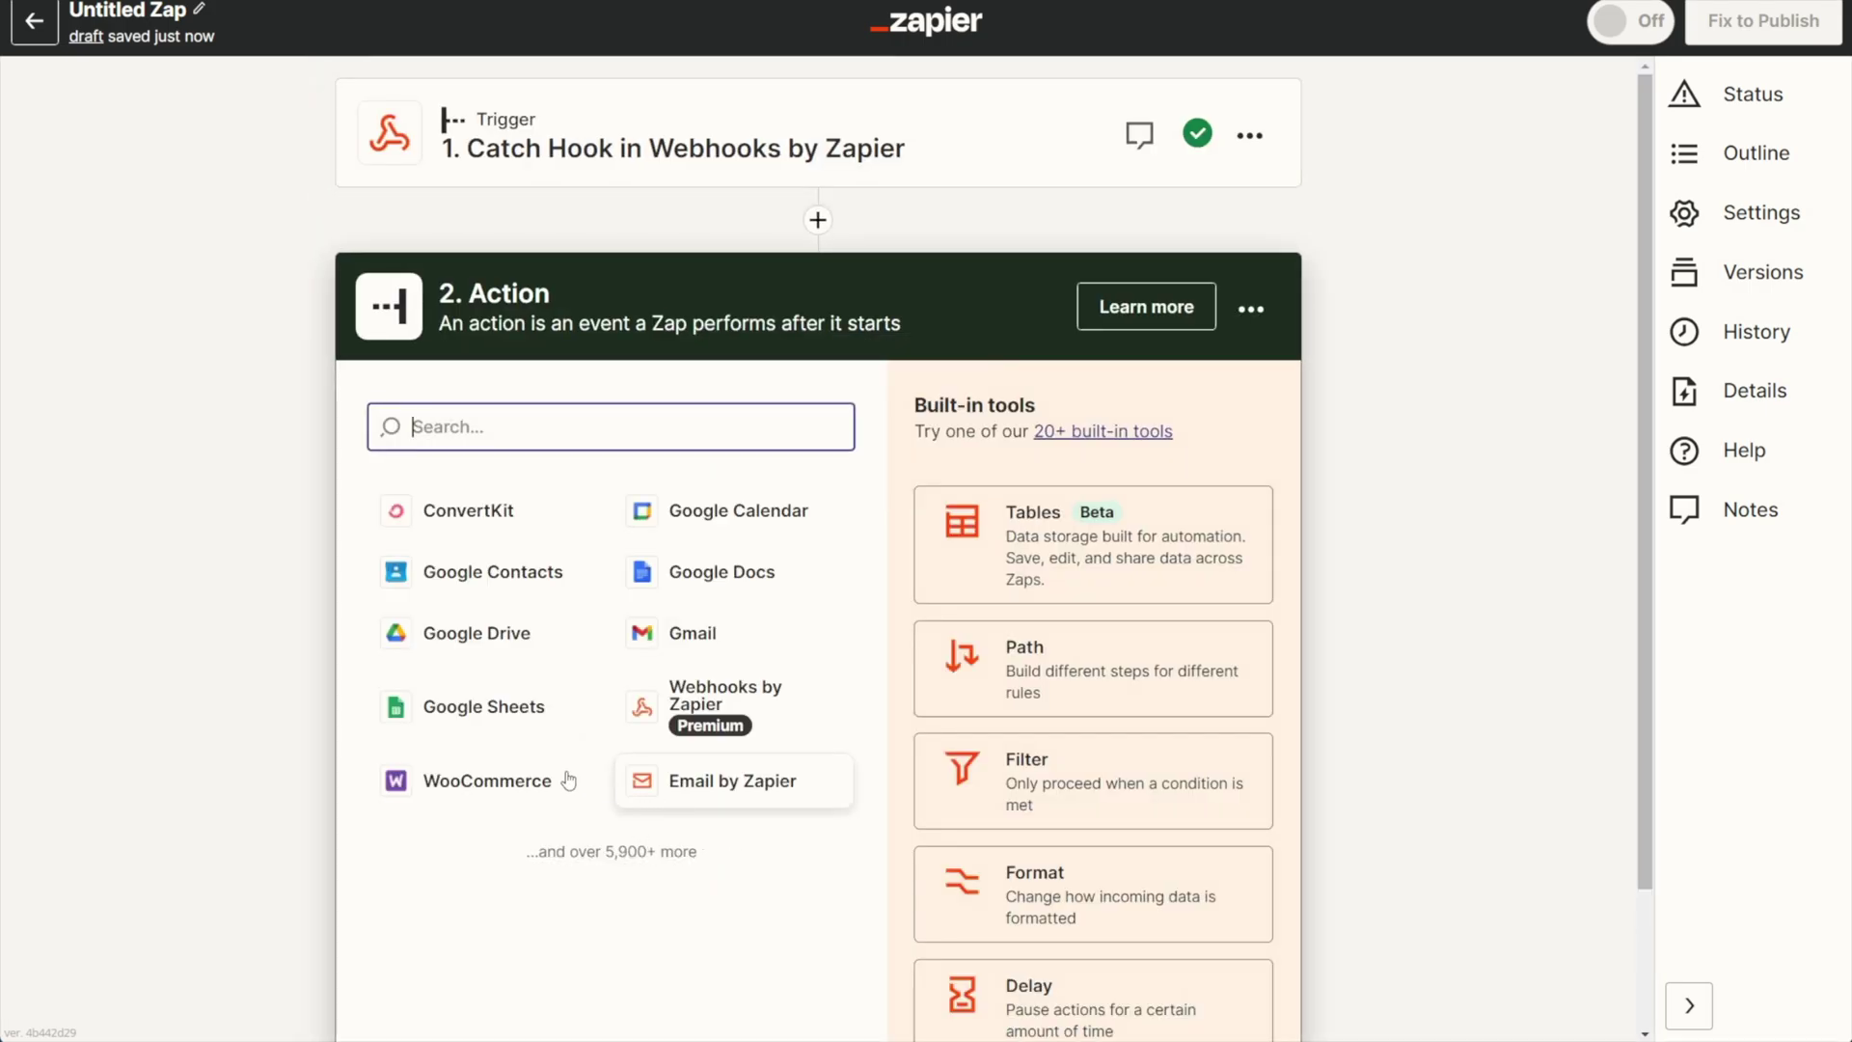
type("circle")
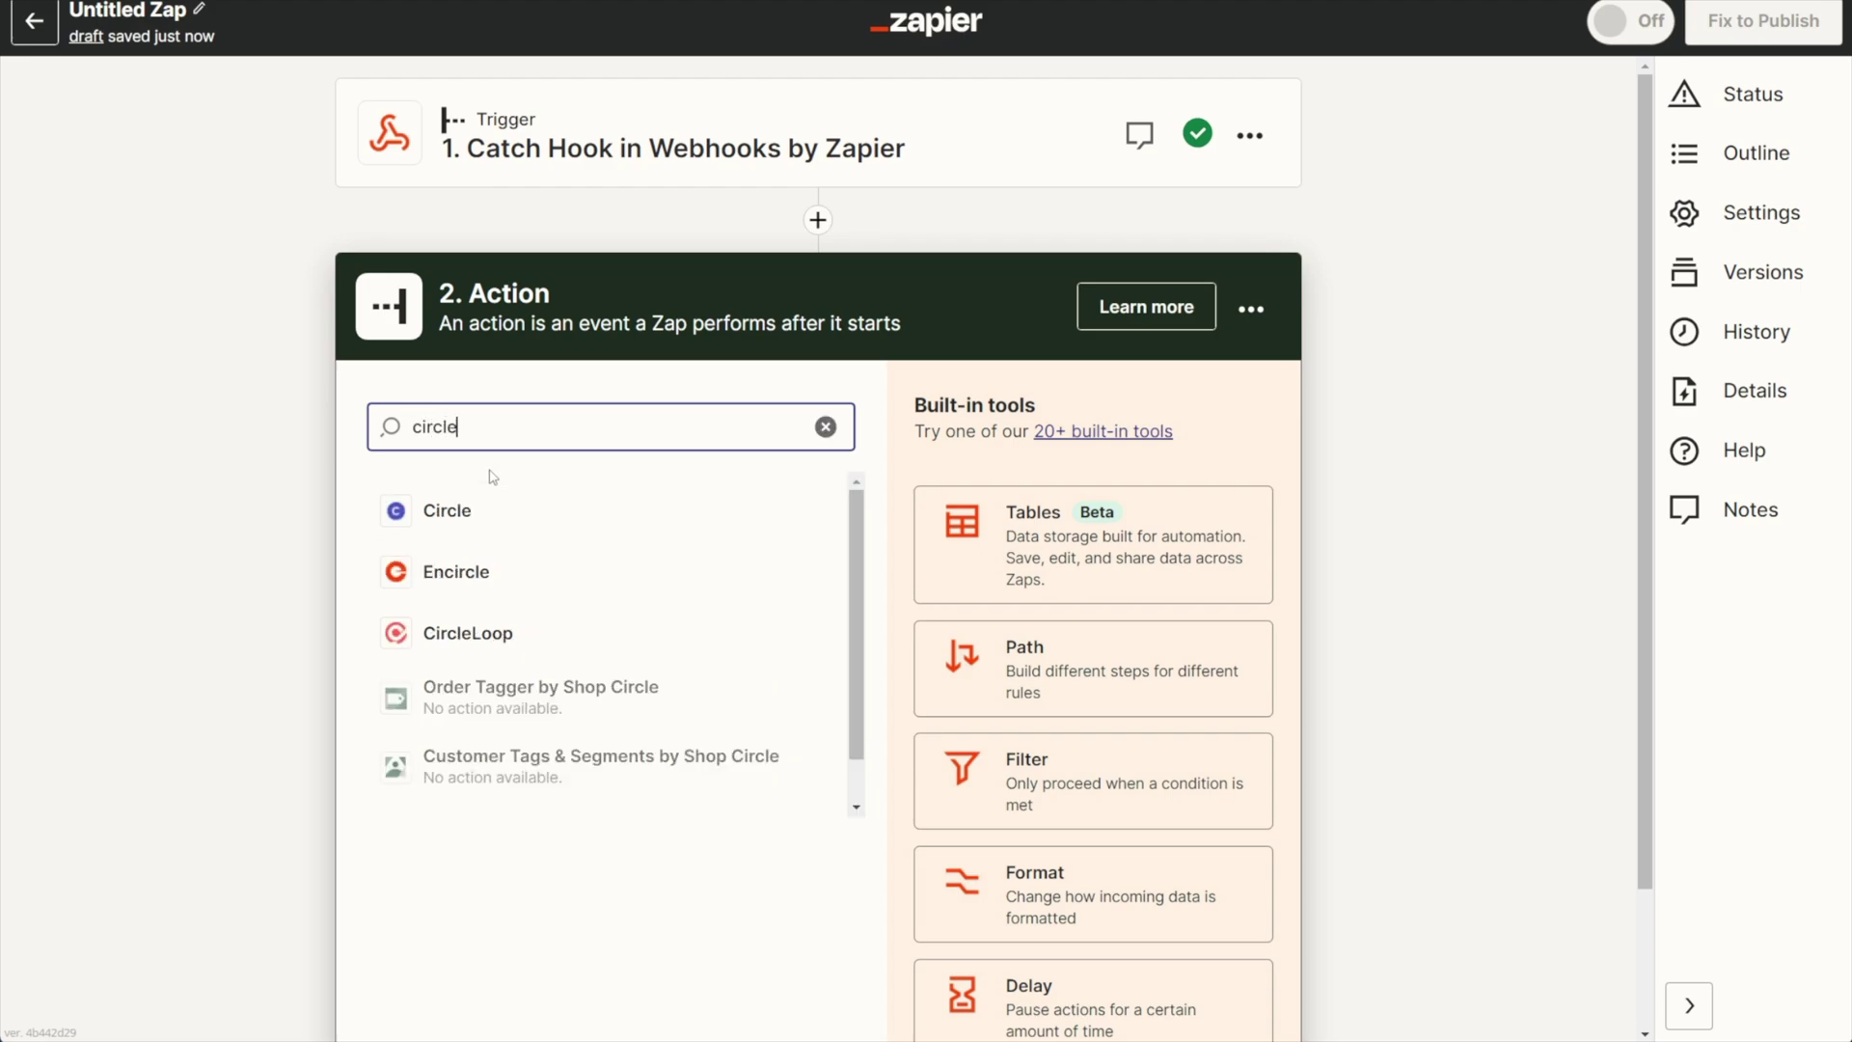
left_click(468, 511)
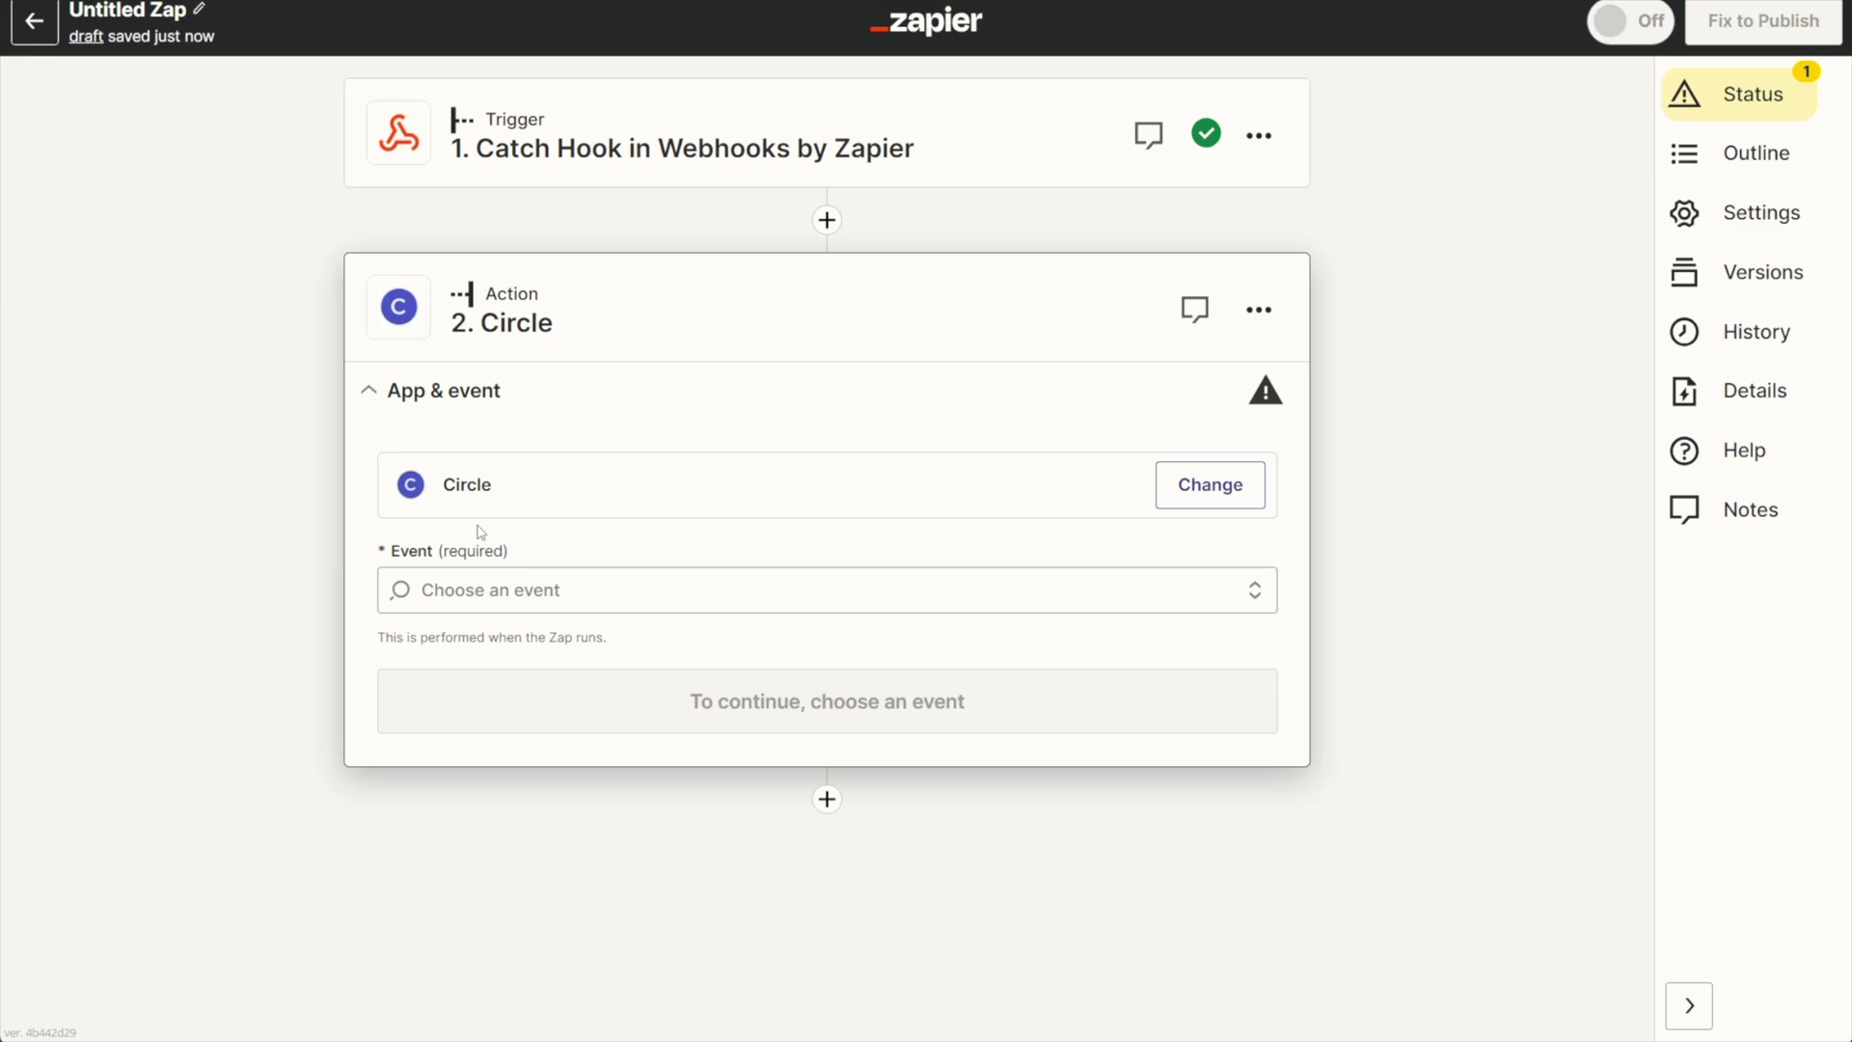
Set the Circle event to Invite Member and confirm the connected Circle account.
left_click(579, 590)
scroll(581, 780, "down", 1)
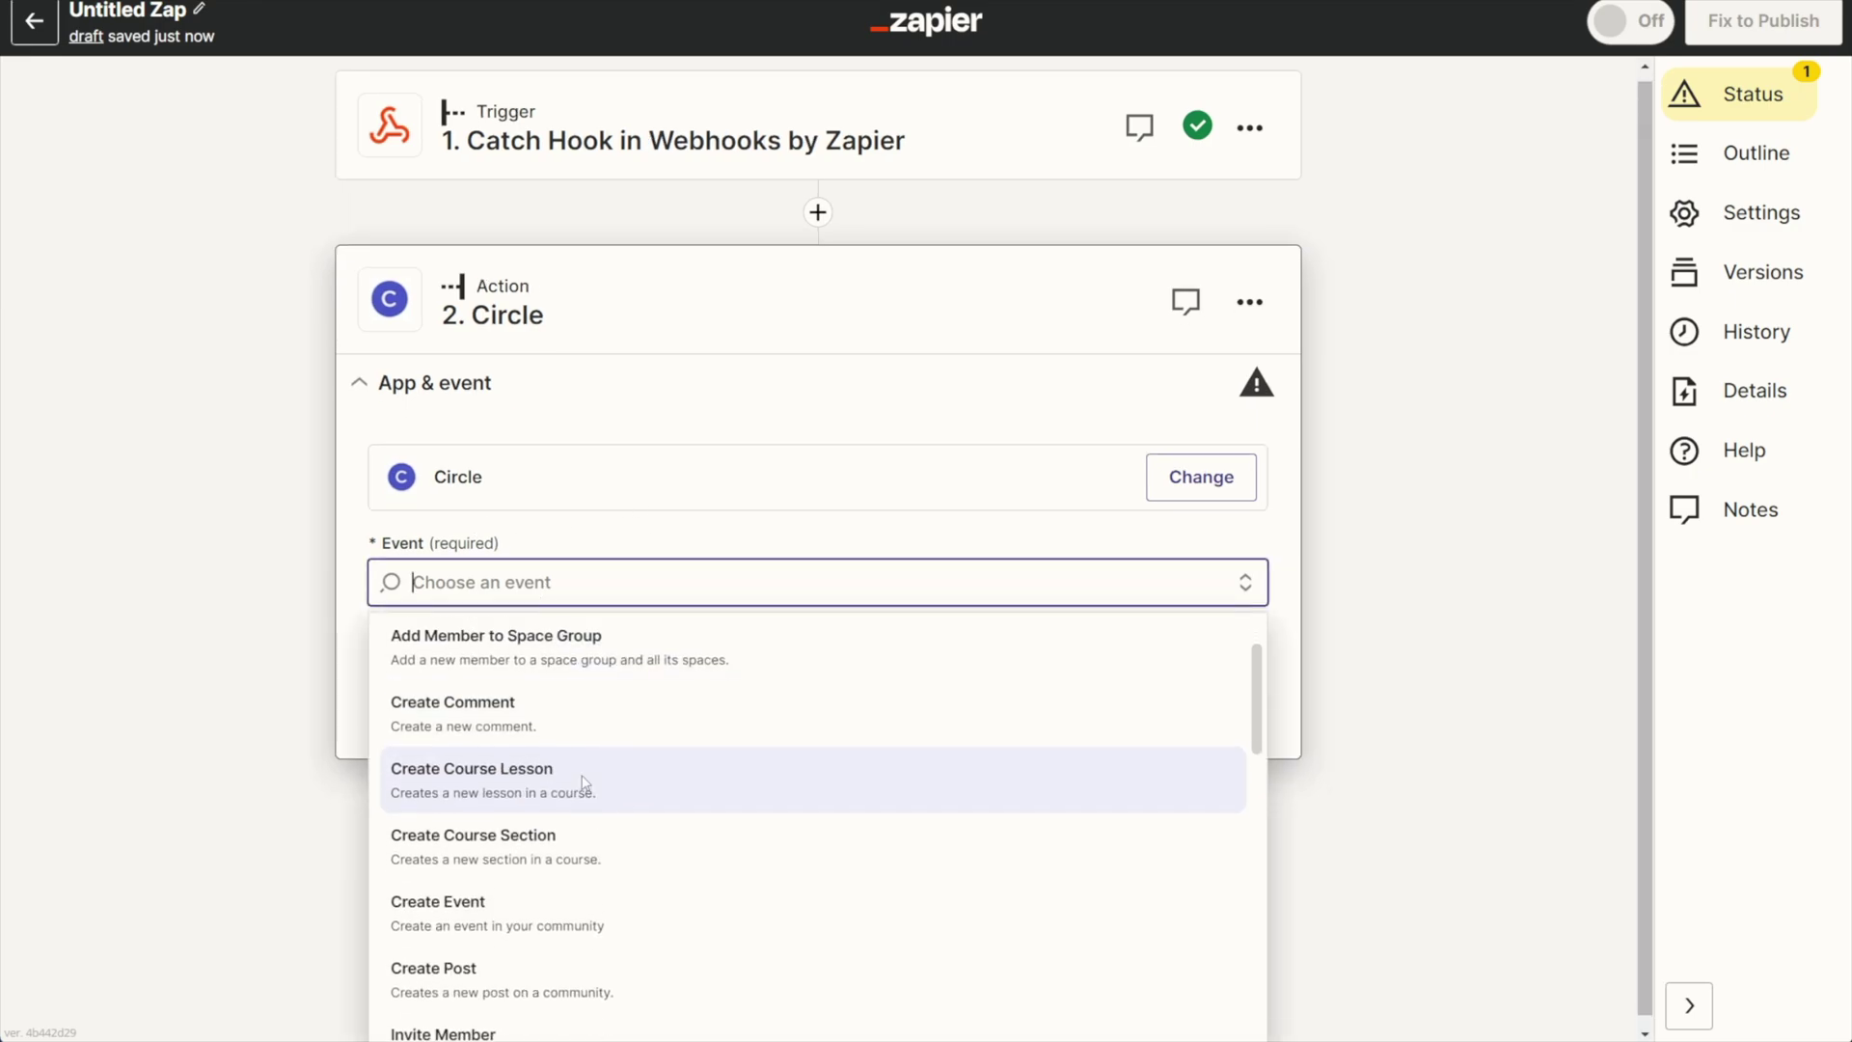
scroll(584, 781, "down", 3)
left_click(499, 733)
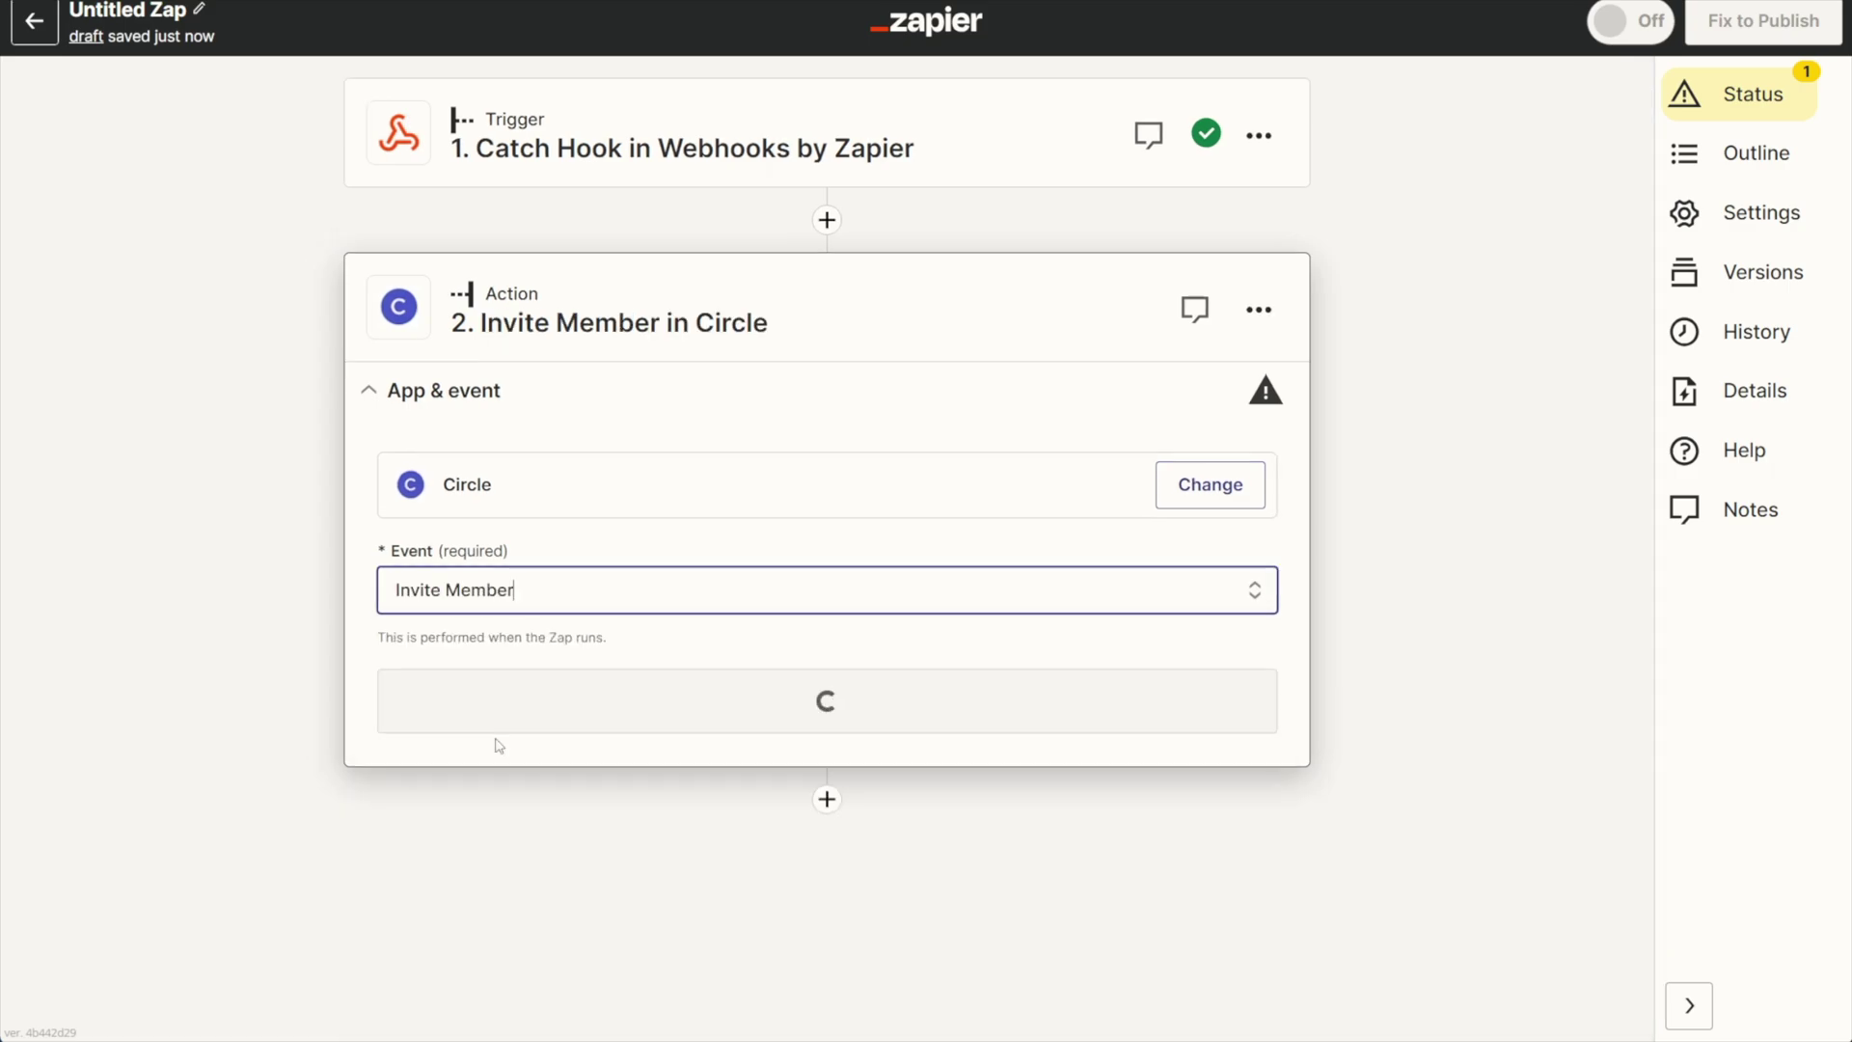
left_click(834, 704)
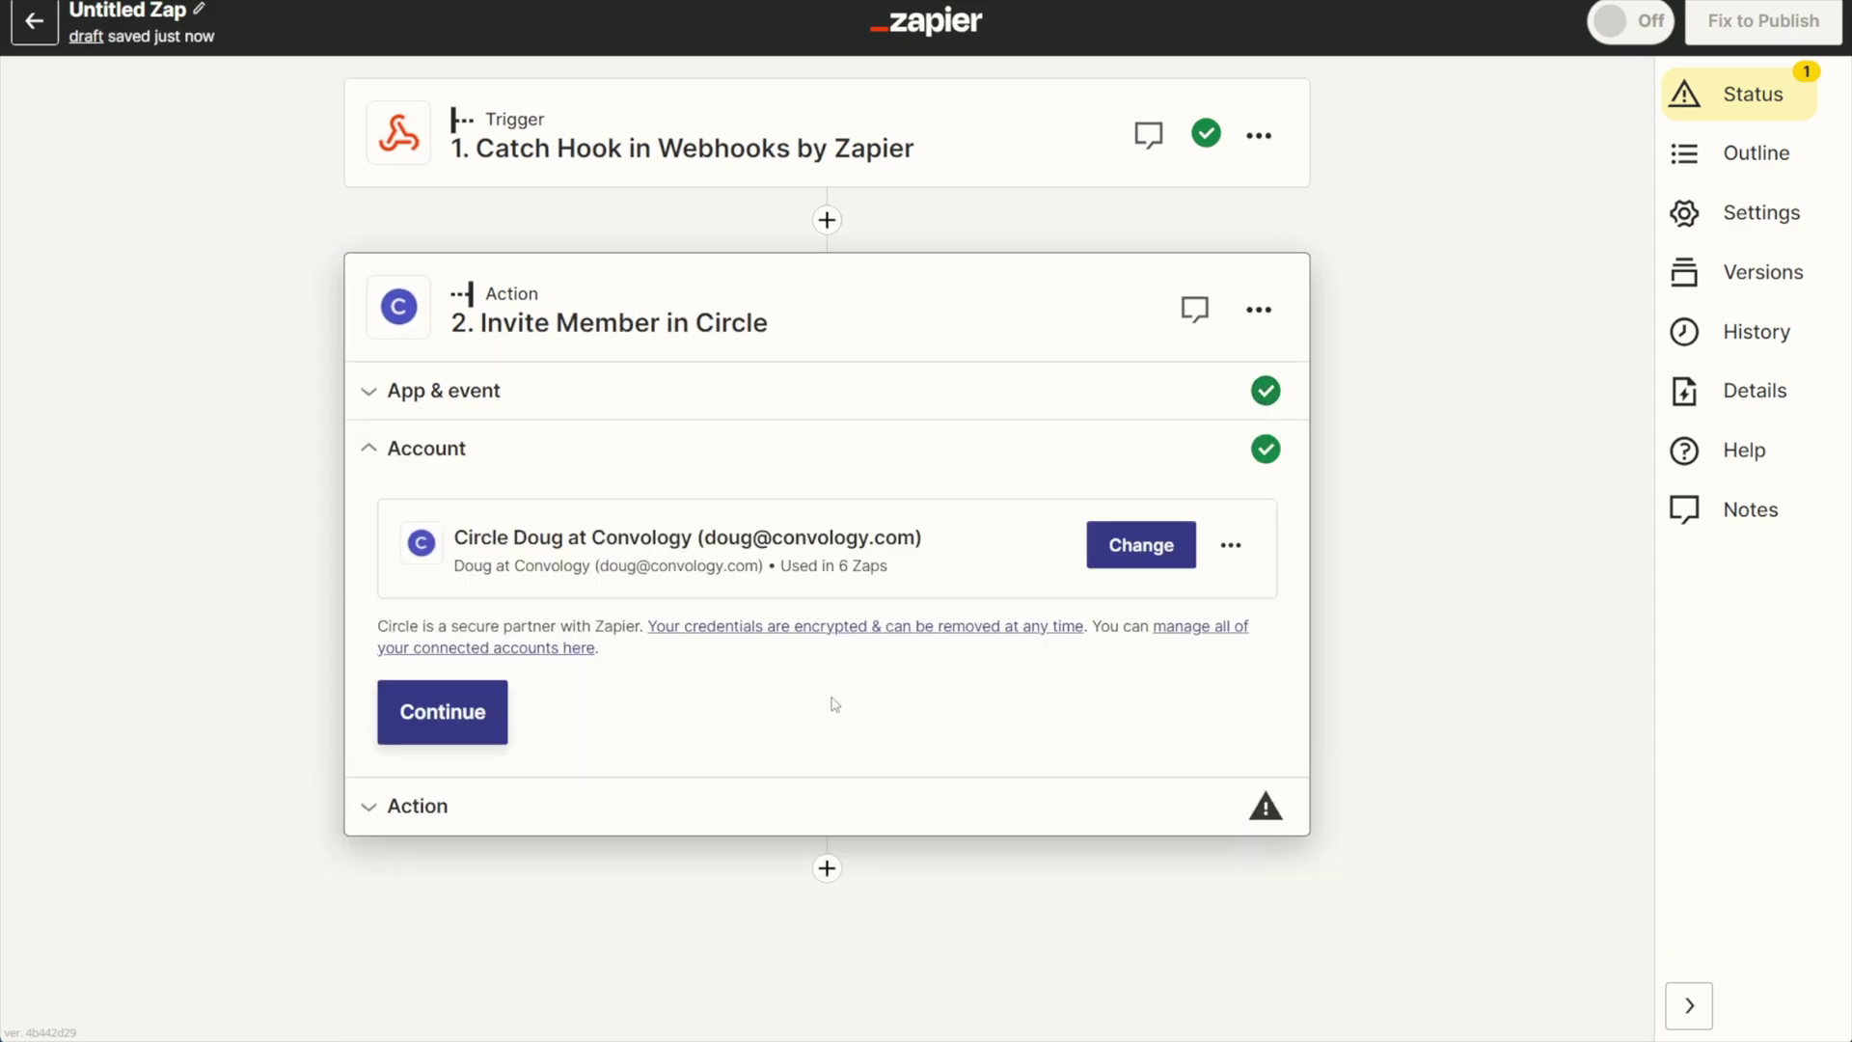
left_click(450, 713)
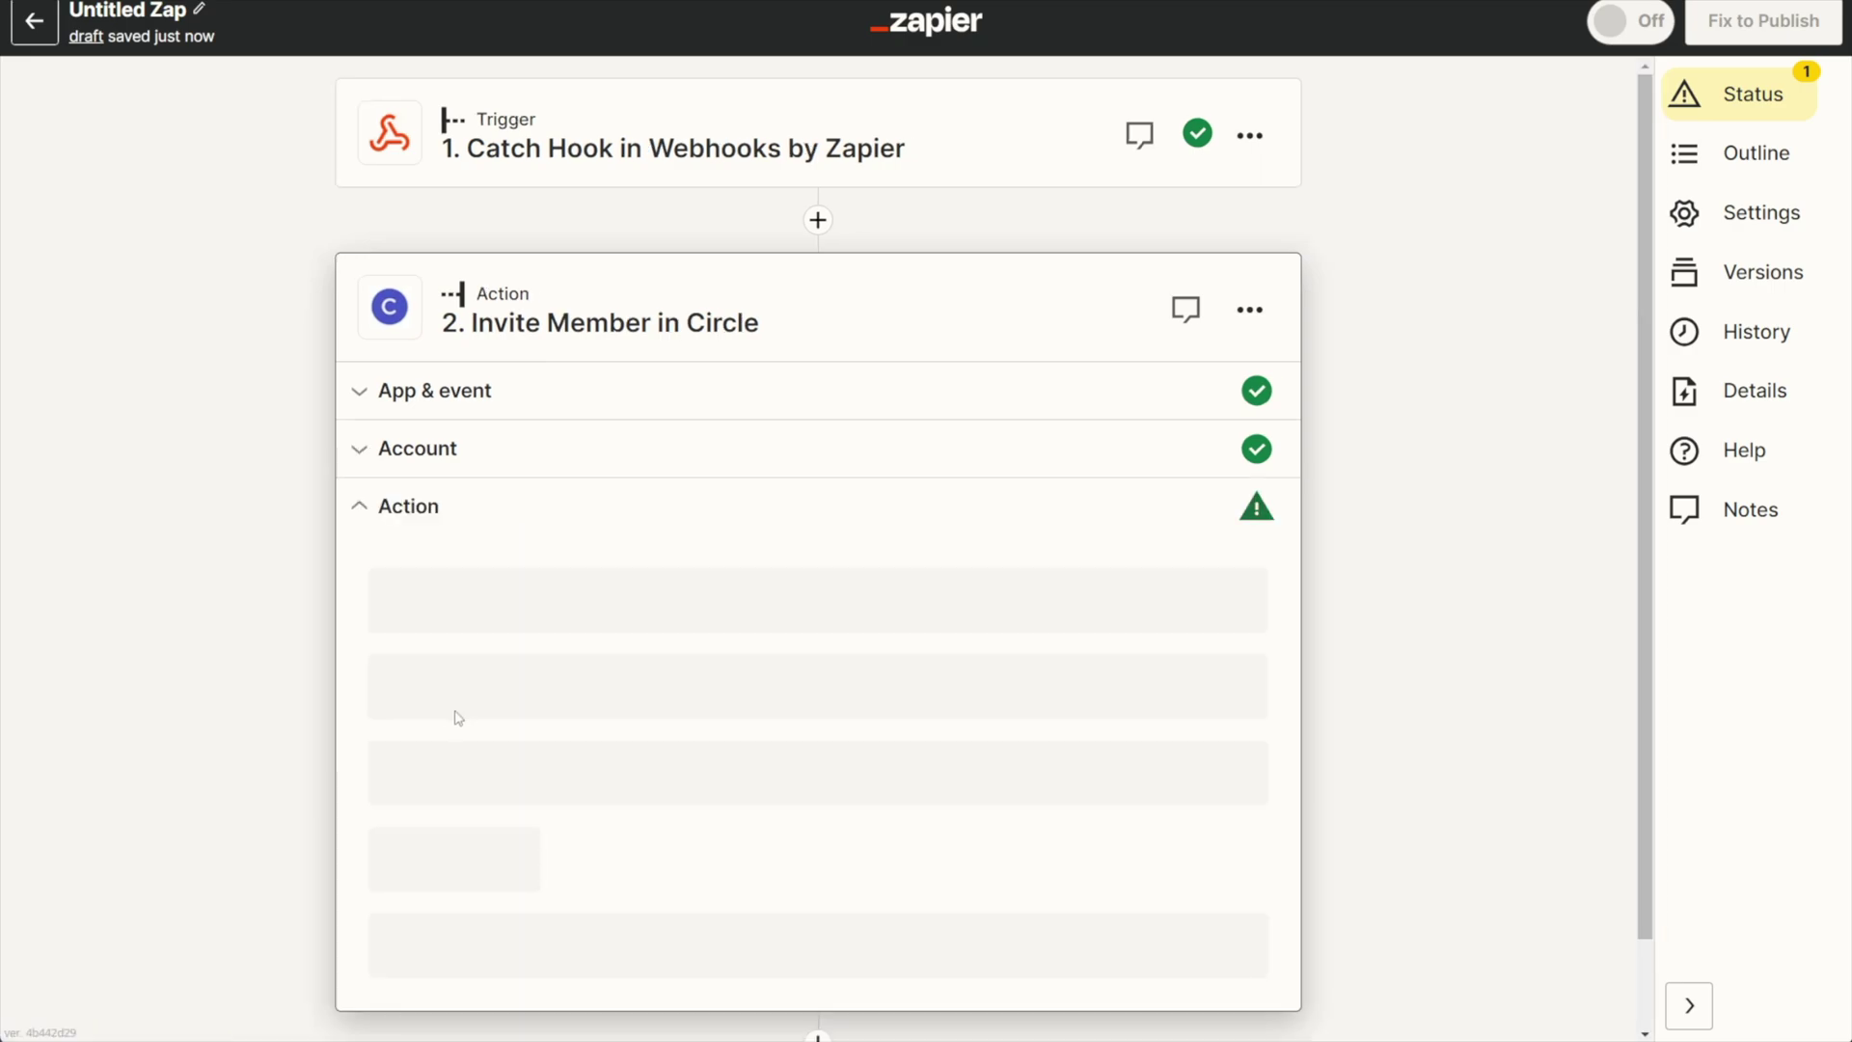
scroll(649, 704, "down", 2)
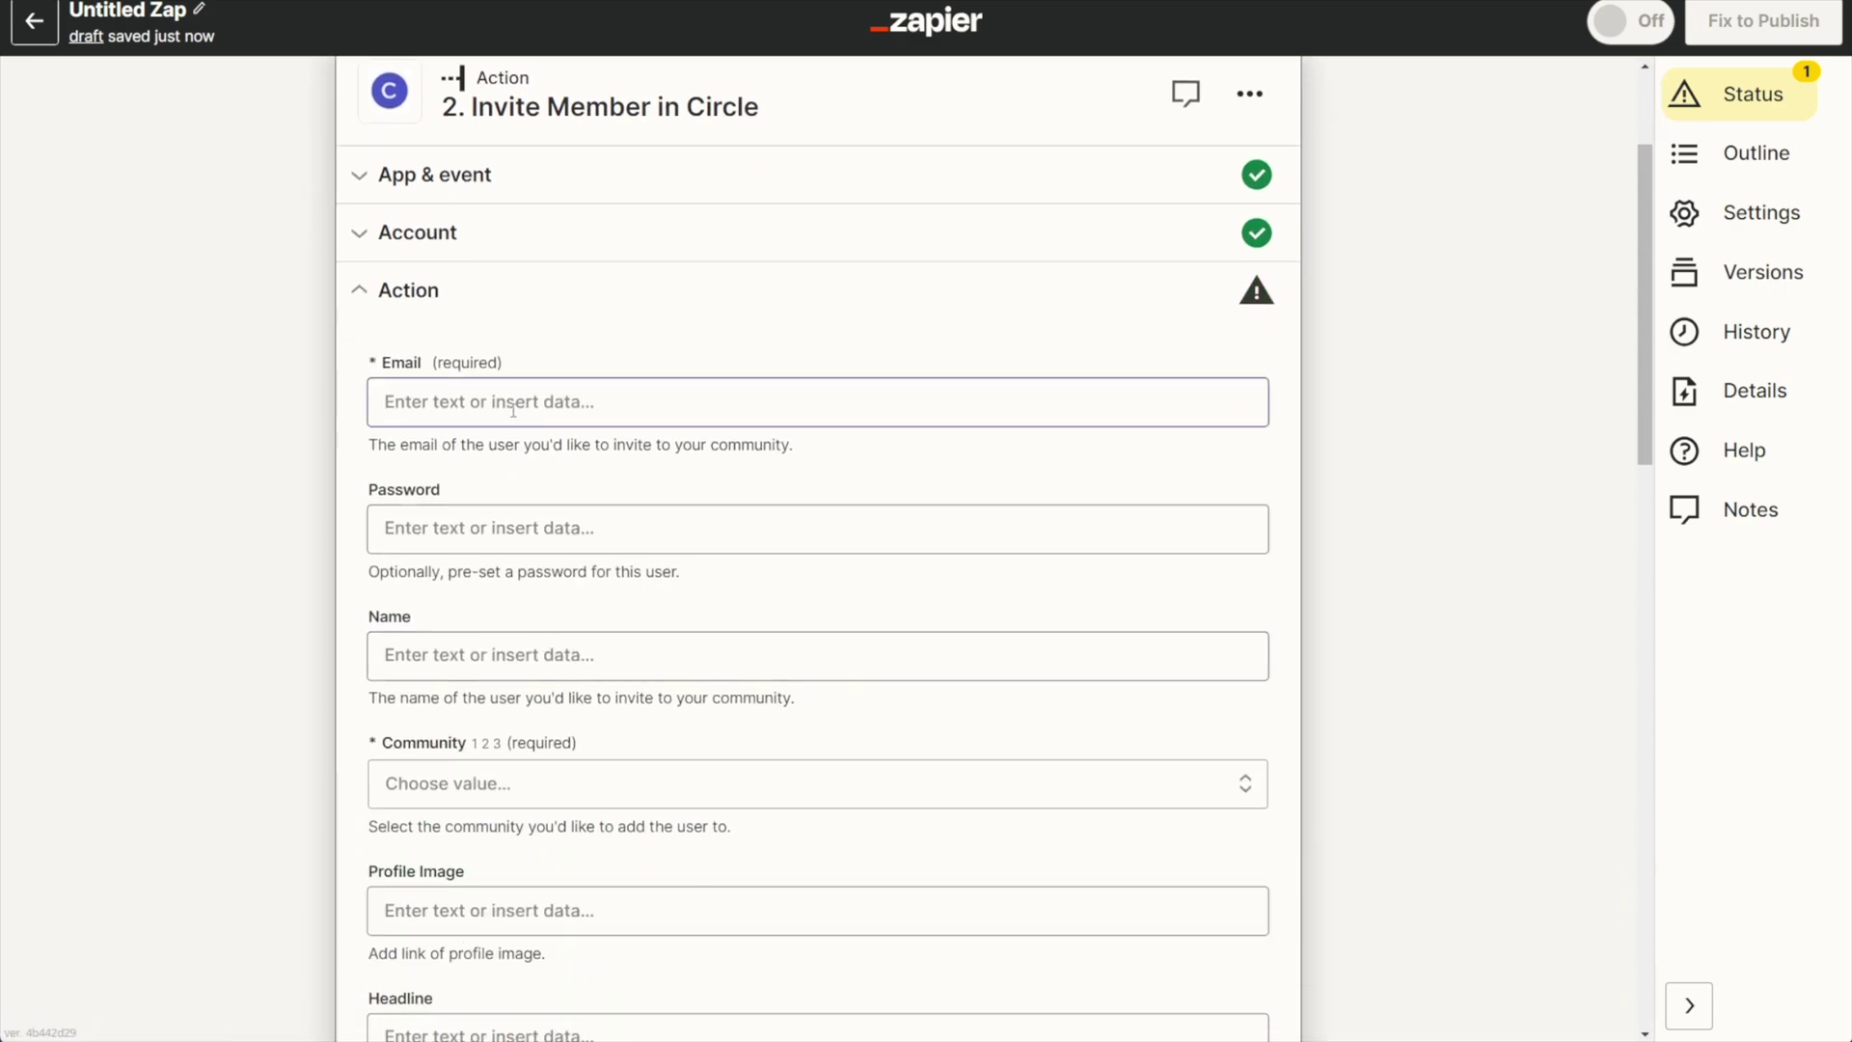
scroll(438, 533, "down", 1)
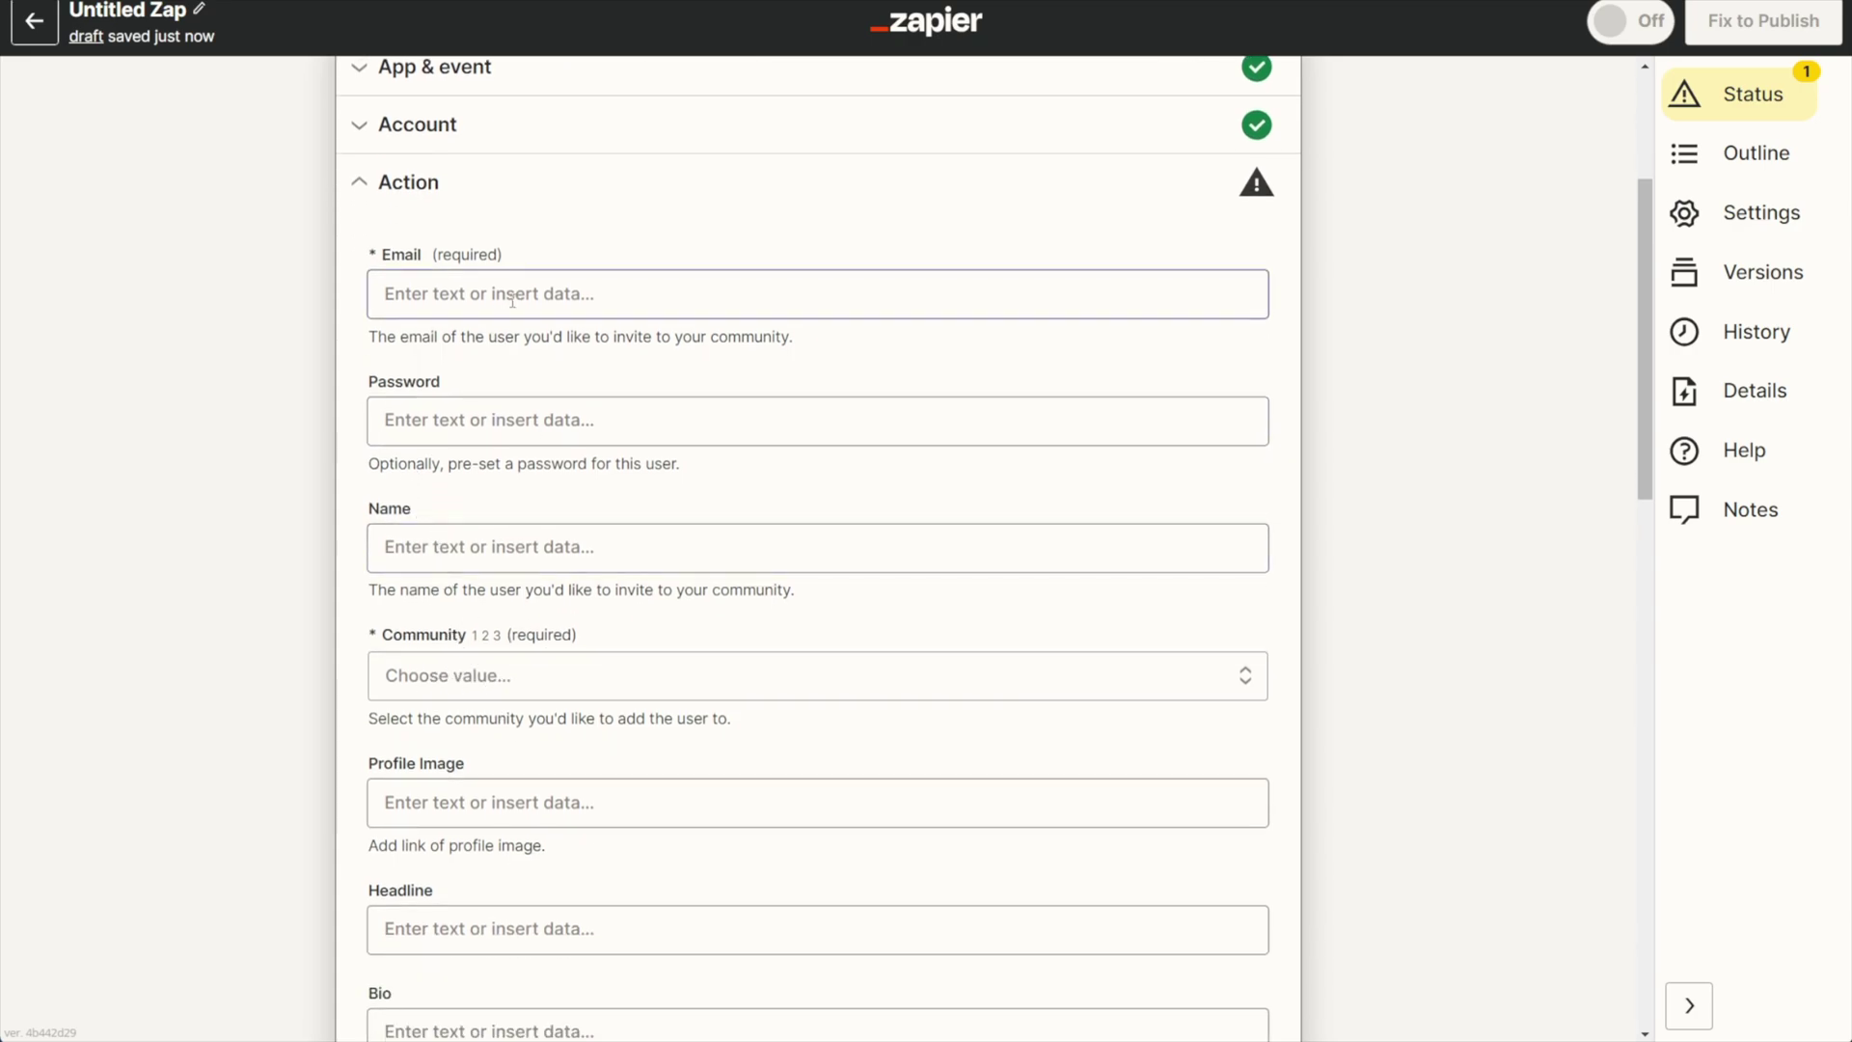
left_click(410, 295)
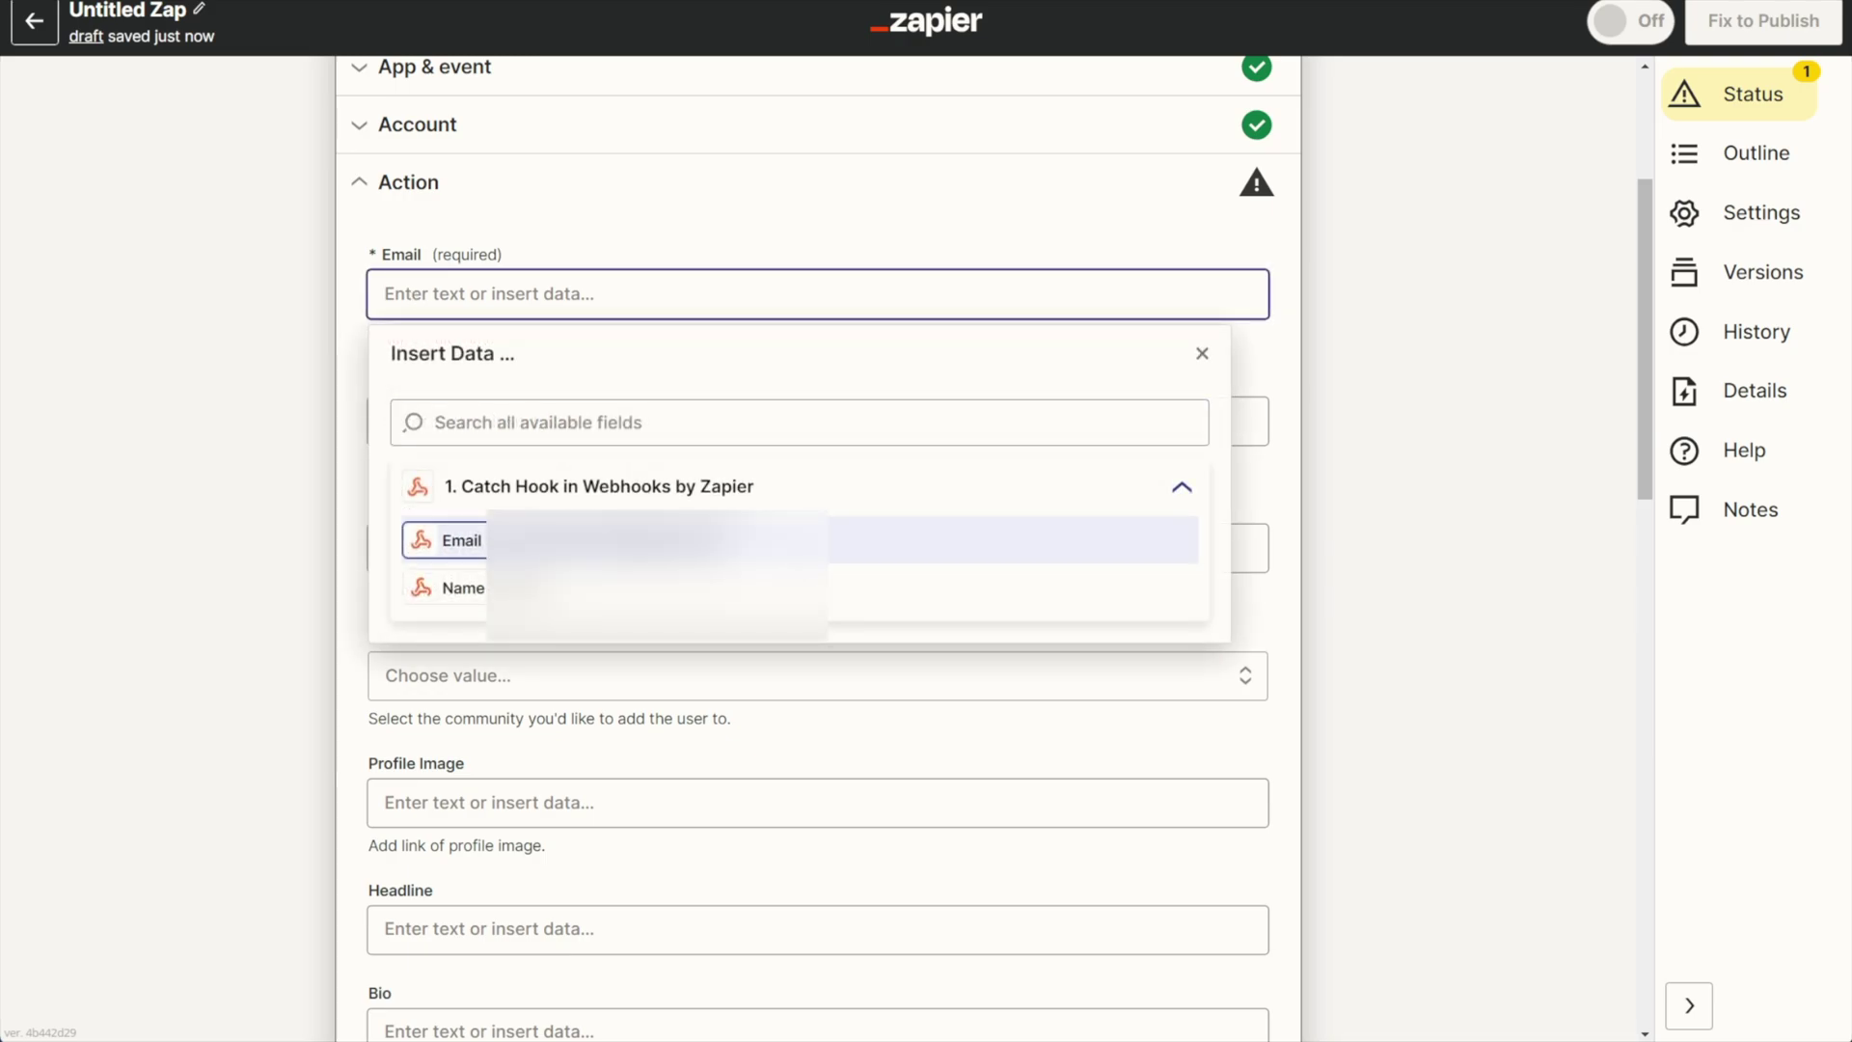
Map the webhook's Email and Name values into the Email and Name fields.
left_click(434, 537)
left_click(294, 395)
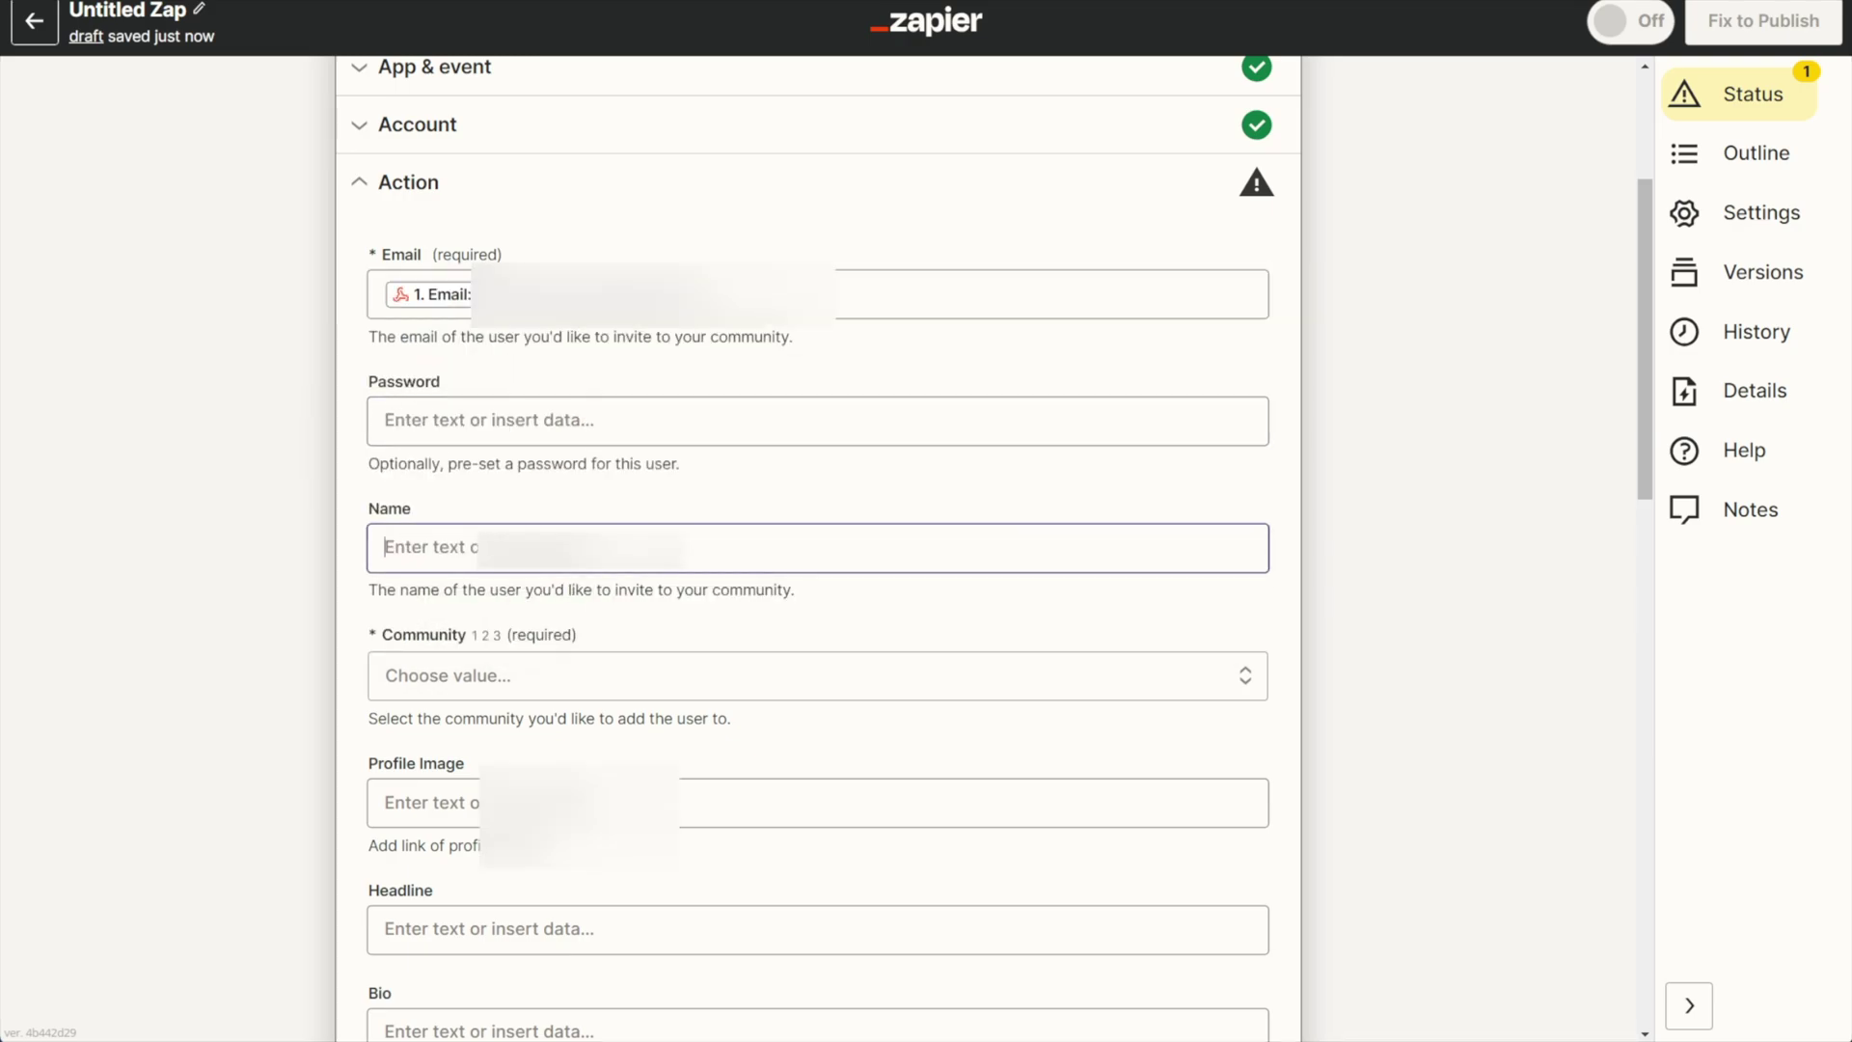
left_click(526, 547)
left_click(453, 840)
left_click(245, 607)
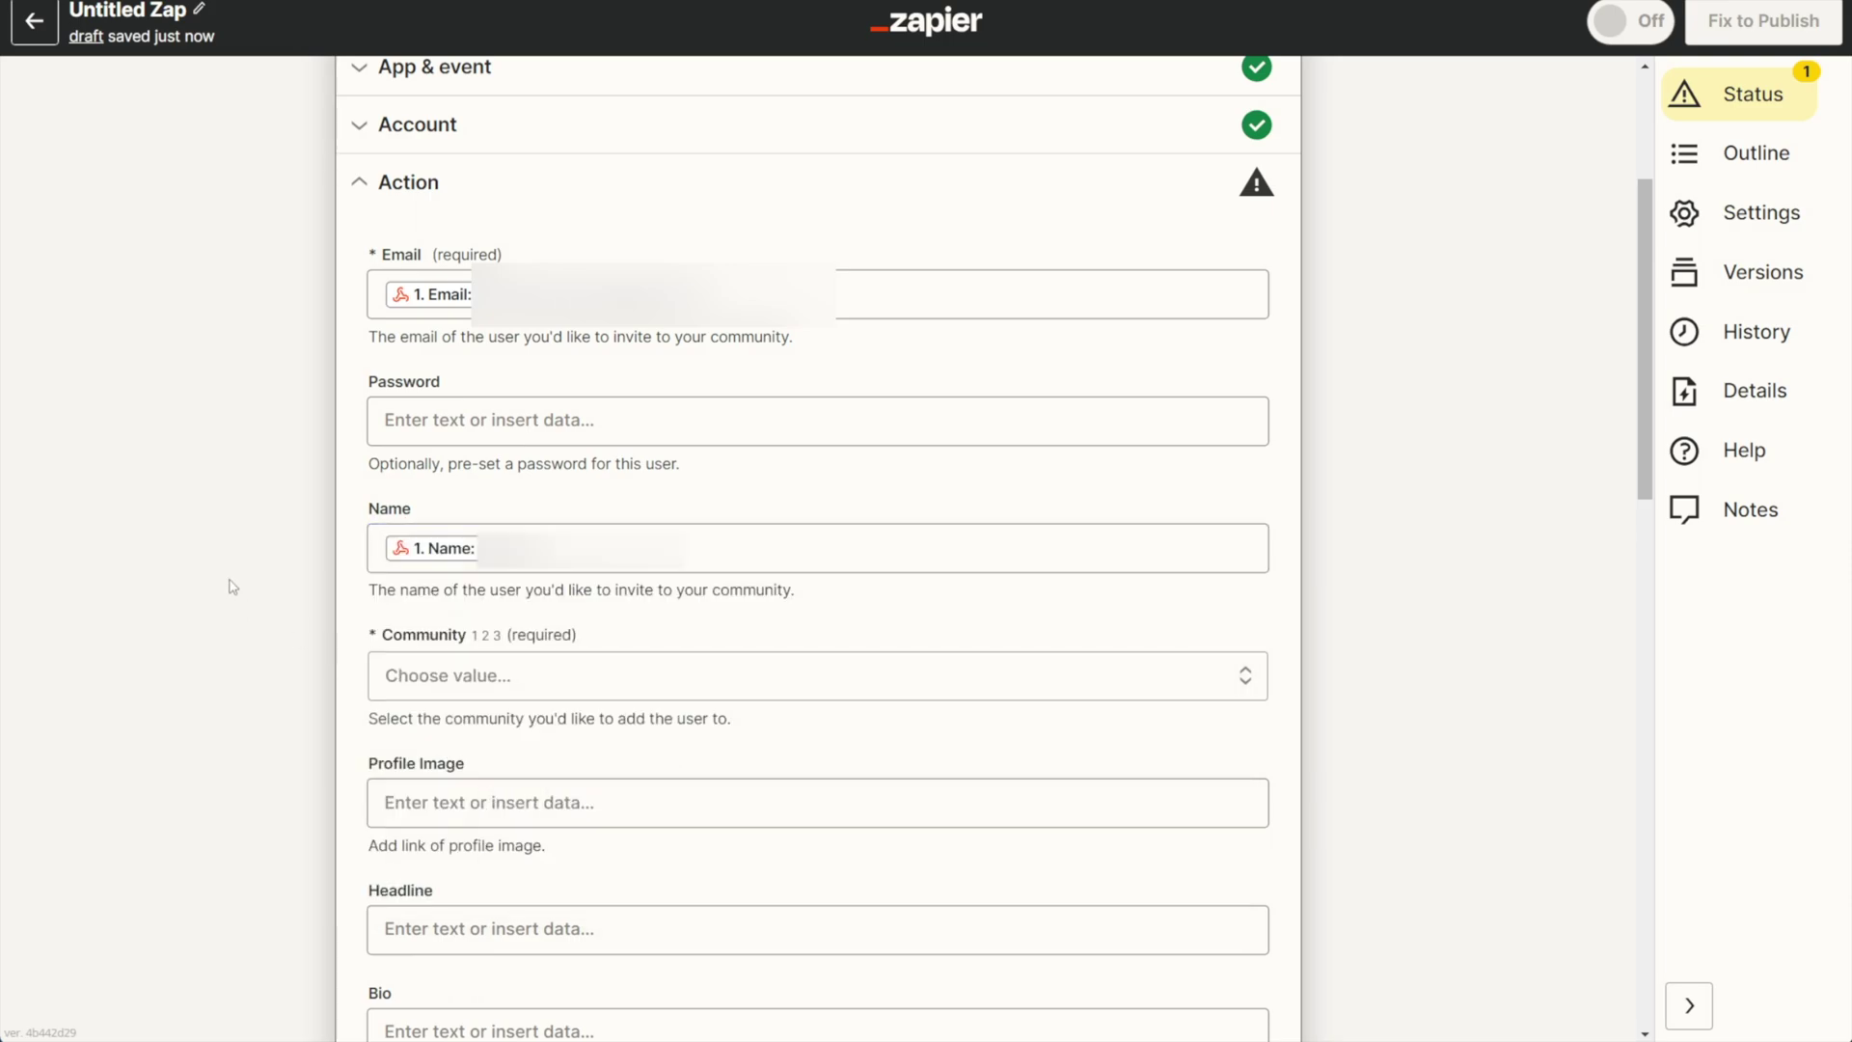
Set Community to Convology, space group to Community, and member tag to Community Member.
left_click(417, 675)
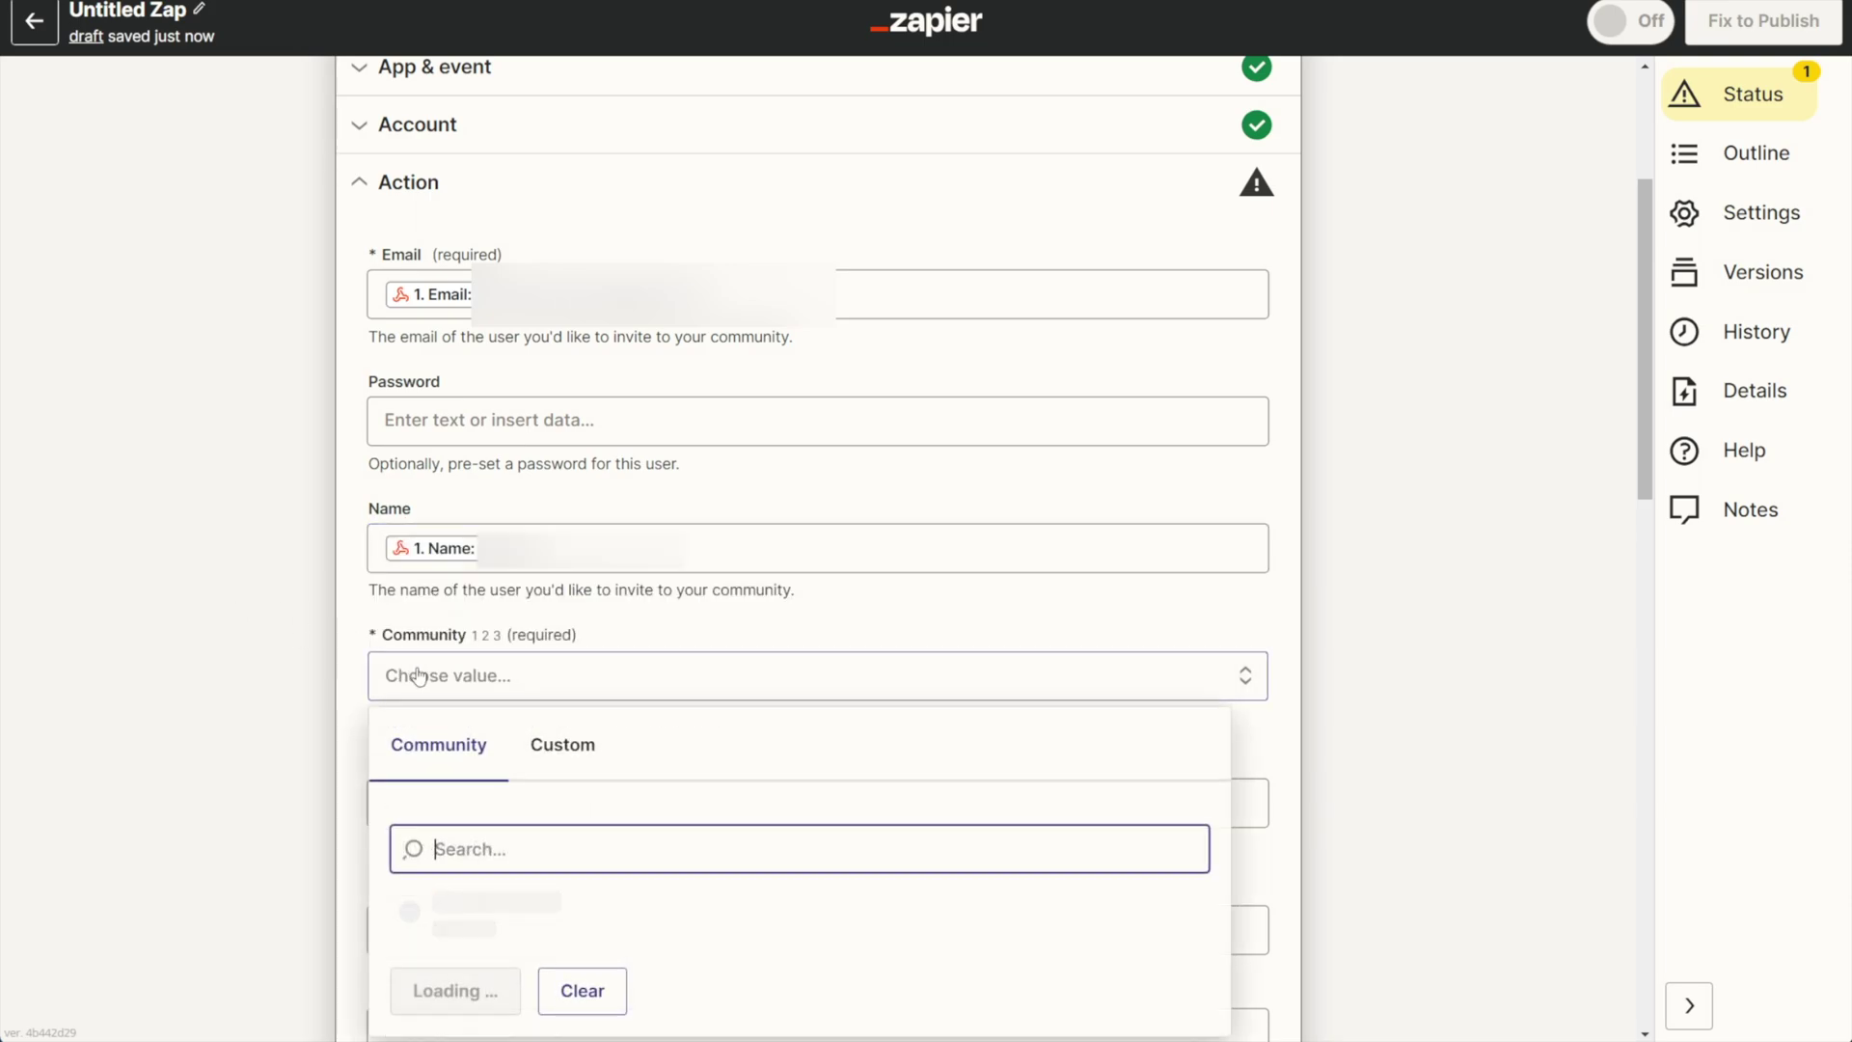
left_click(448, 904)
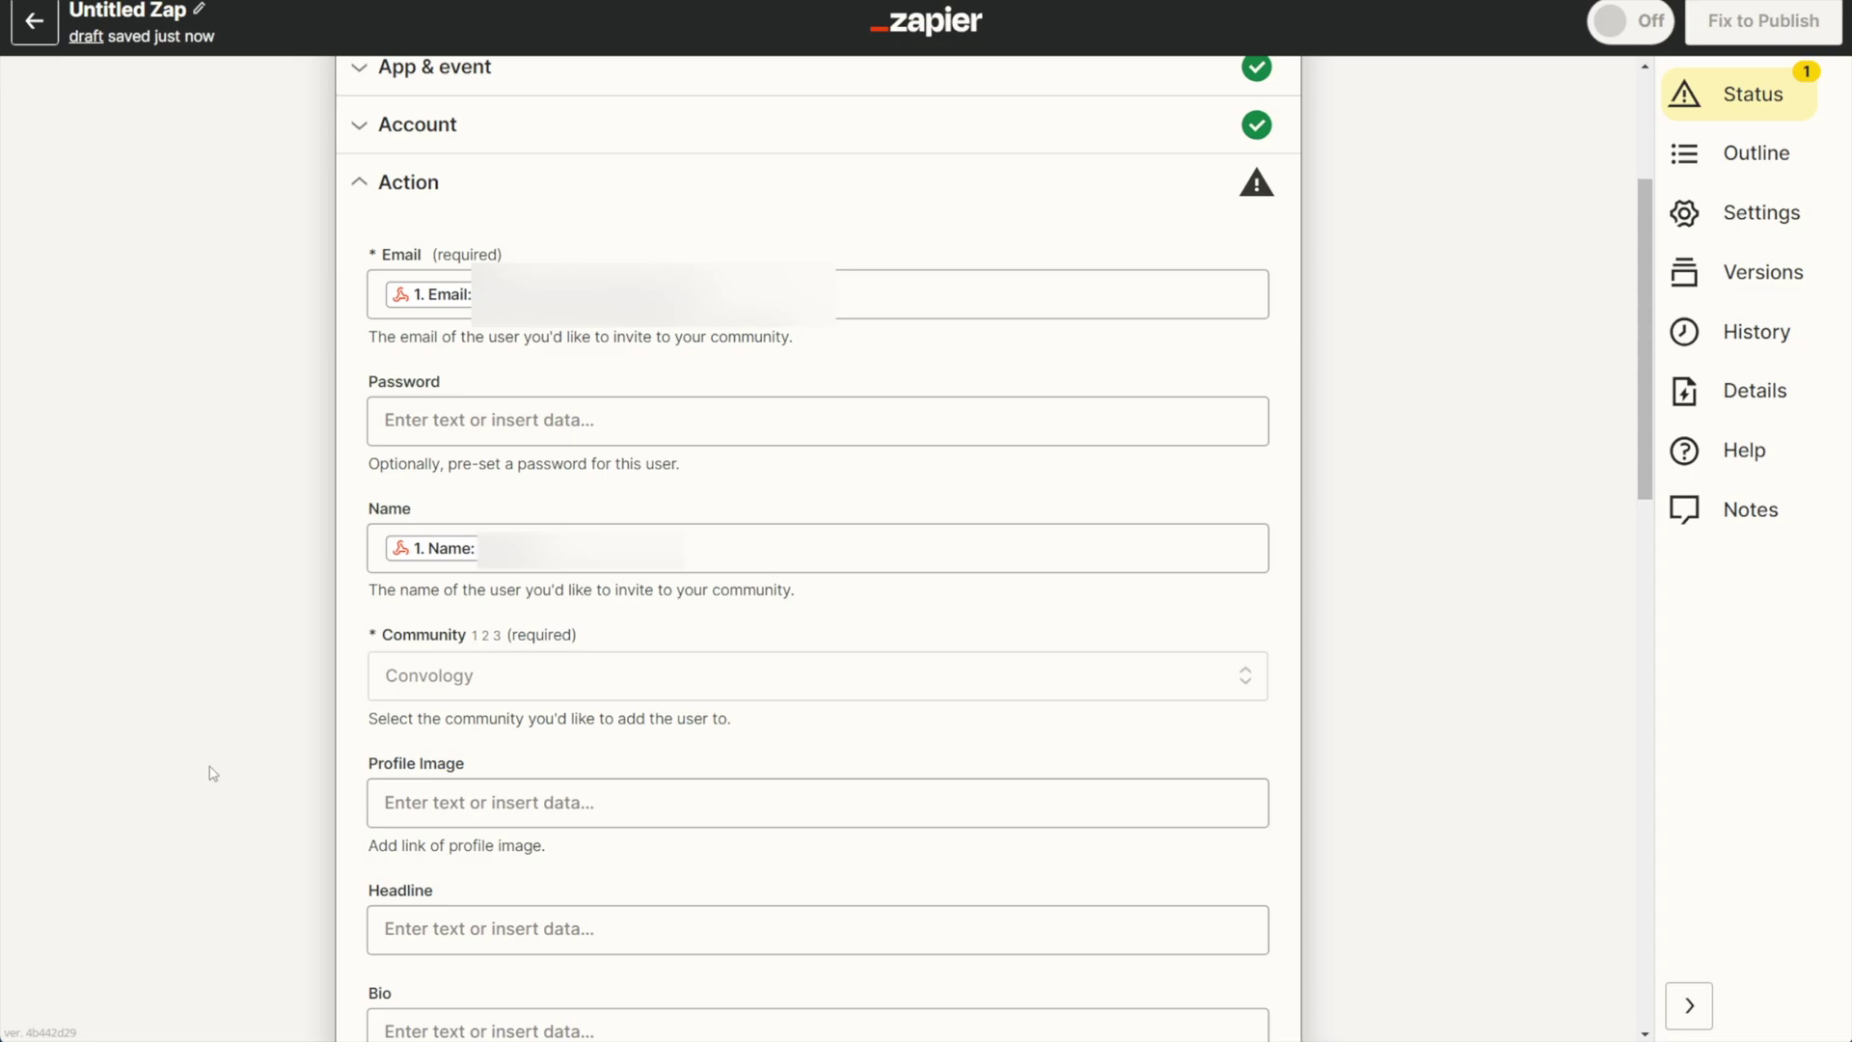
scroll(177, 240, "down", 14)
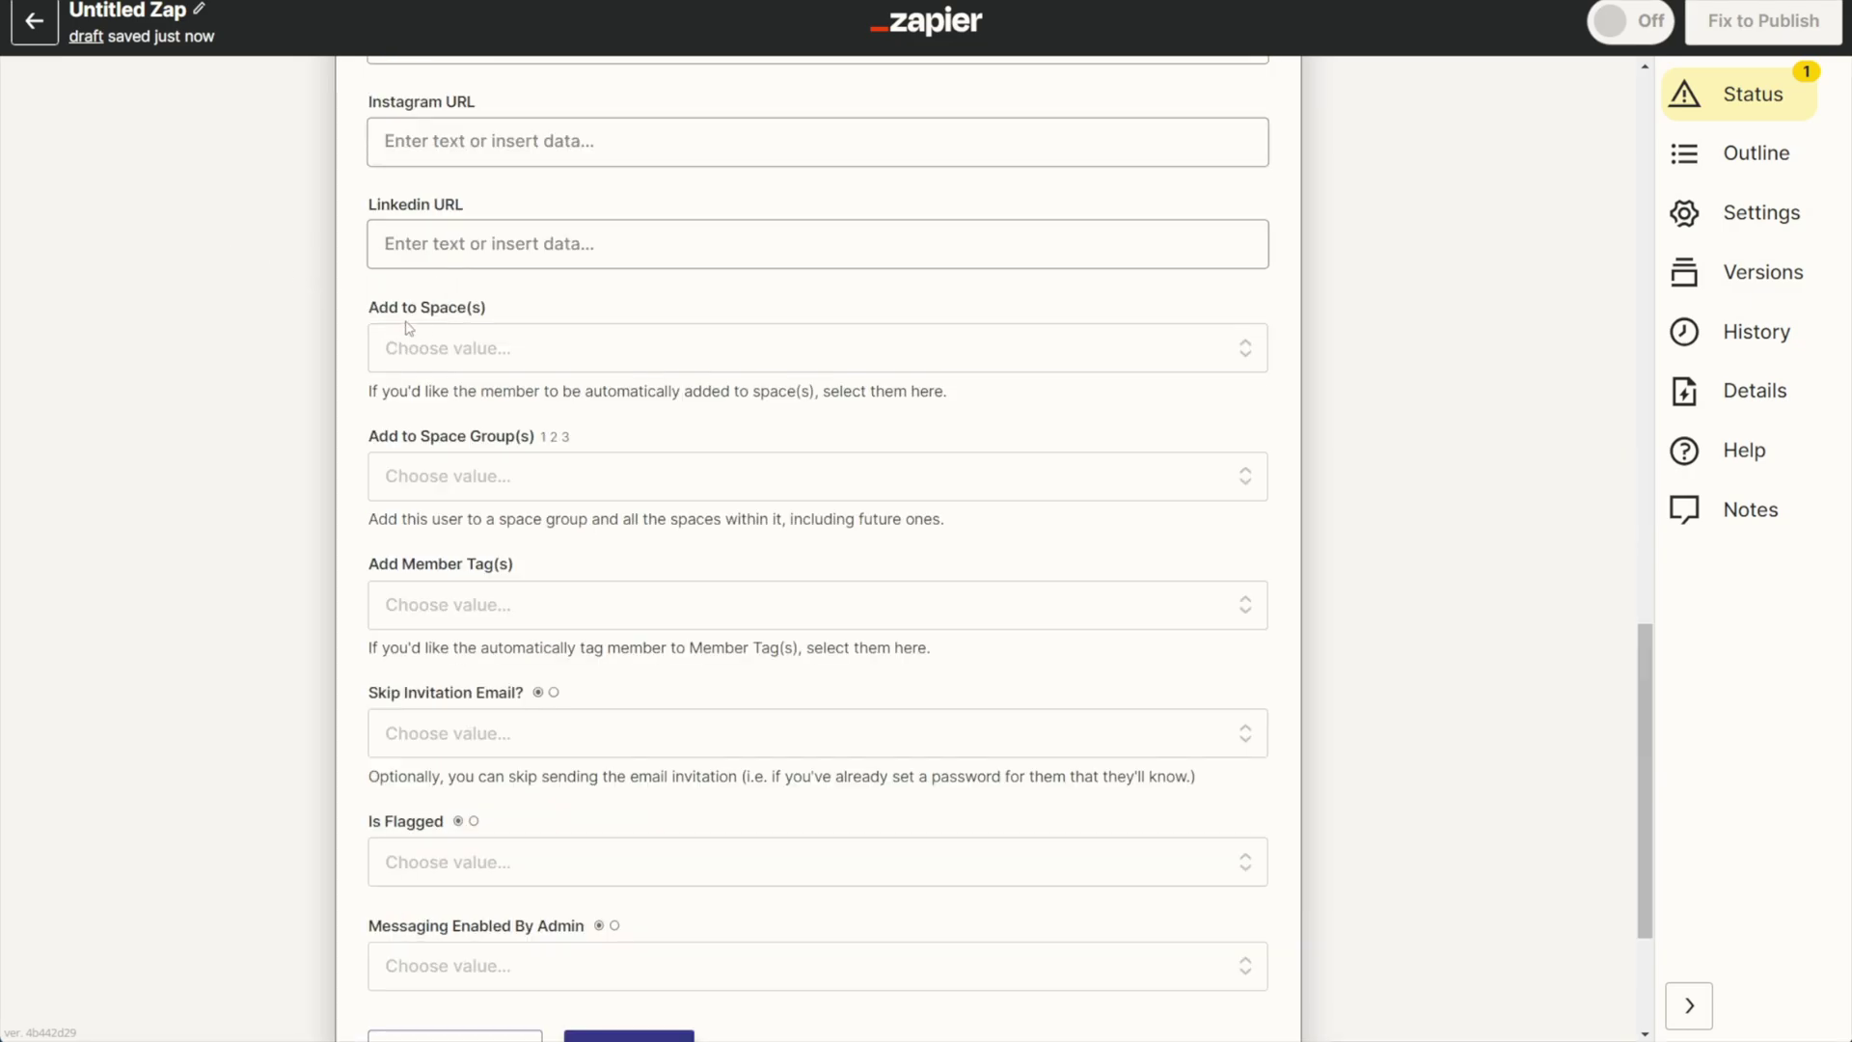
left_click(473, 489)
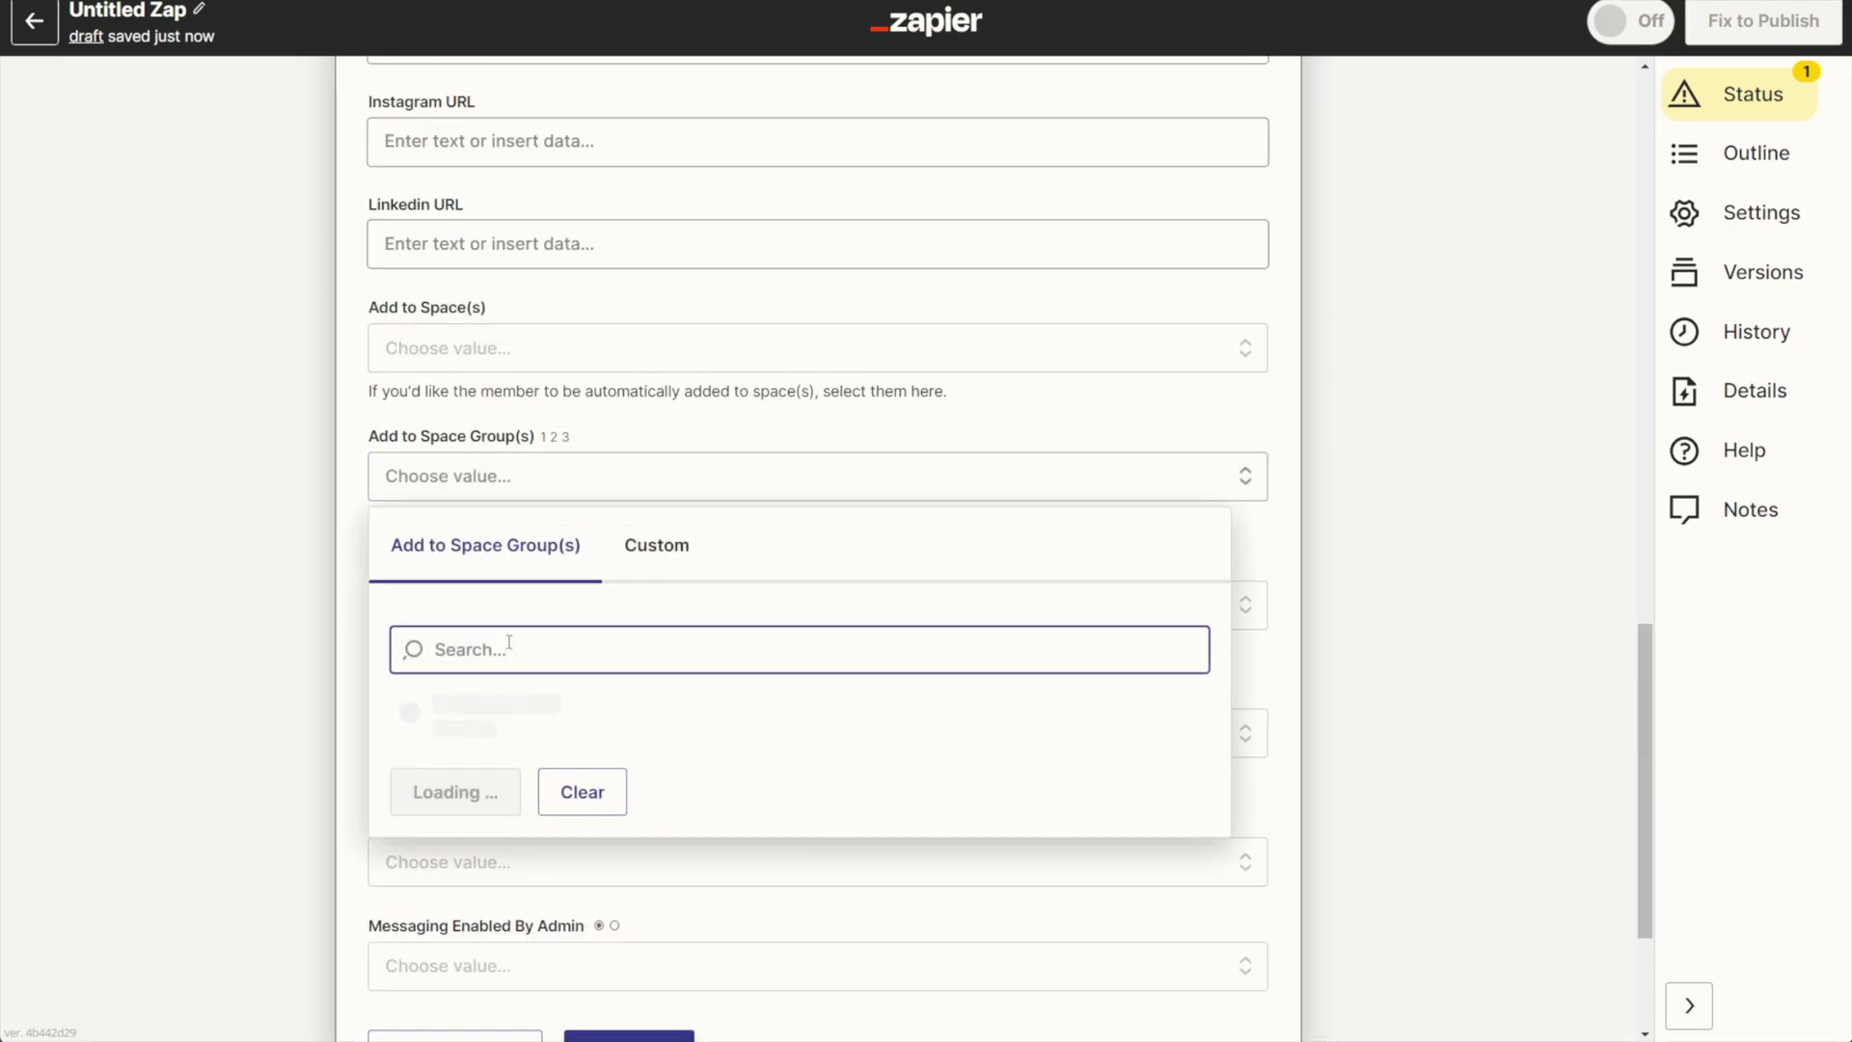
left_click(461, 737)
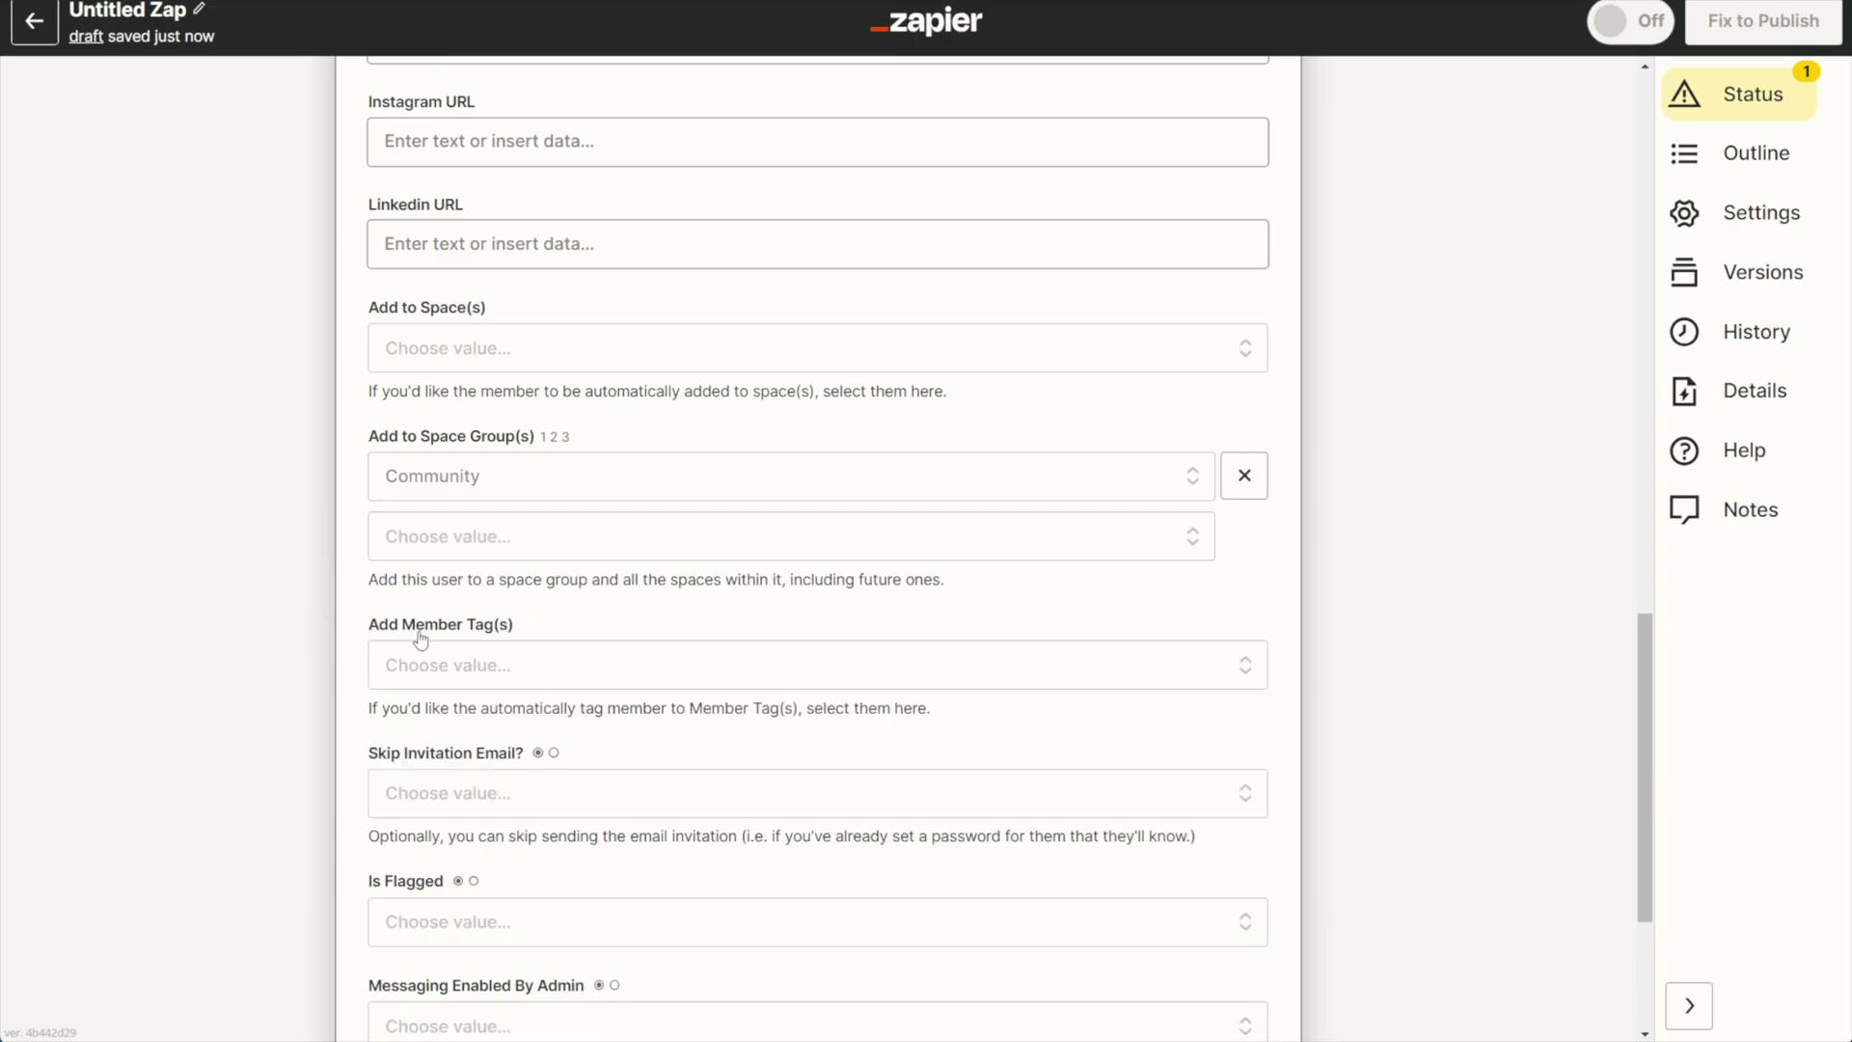
left_click(415, 668)
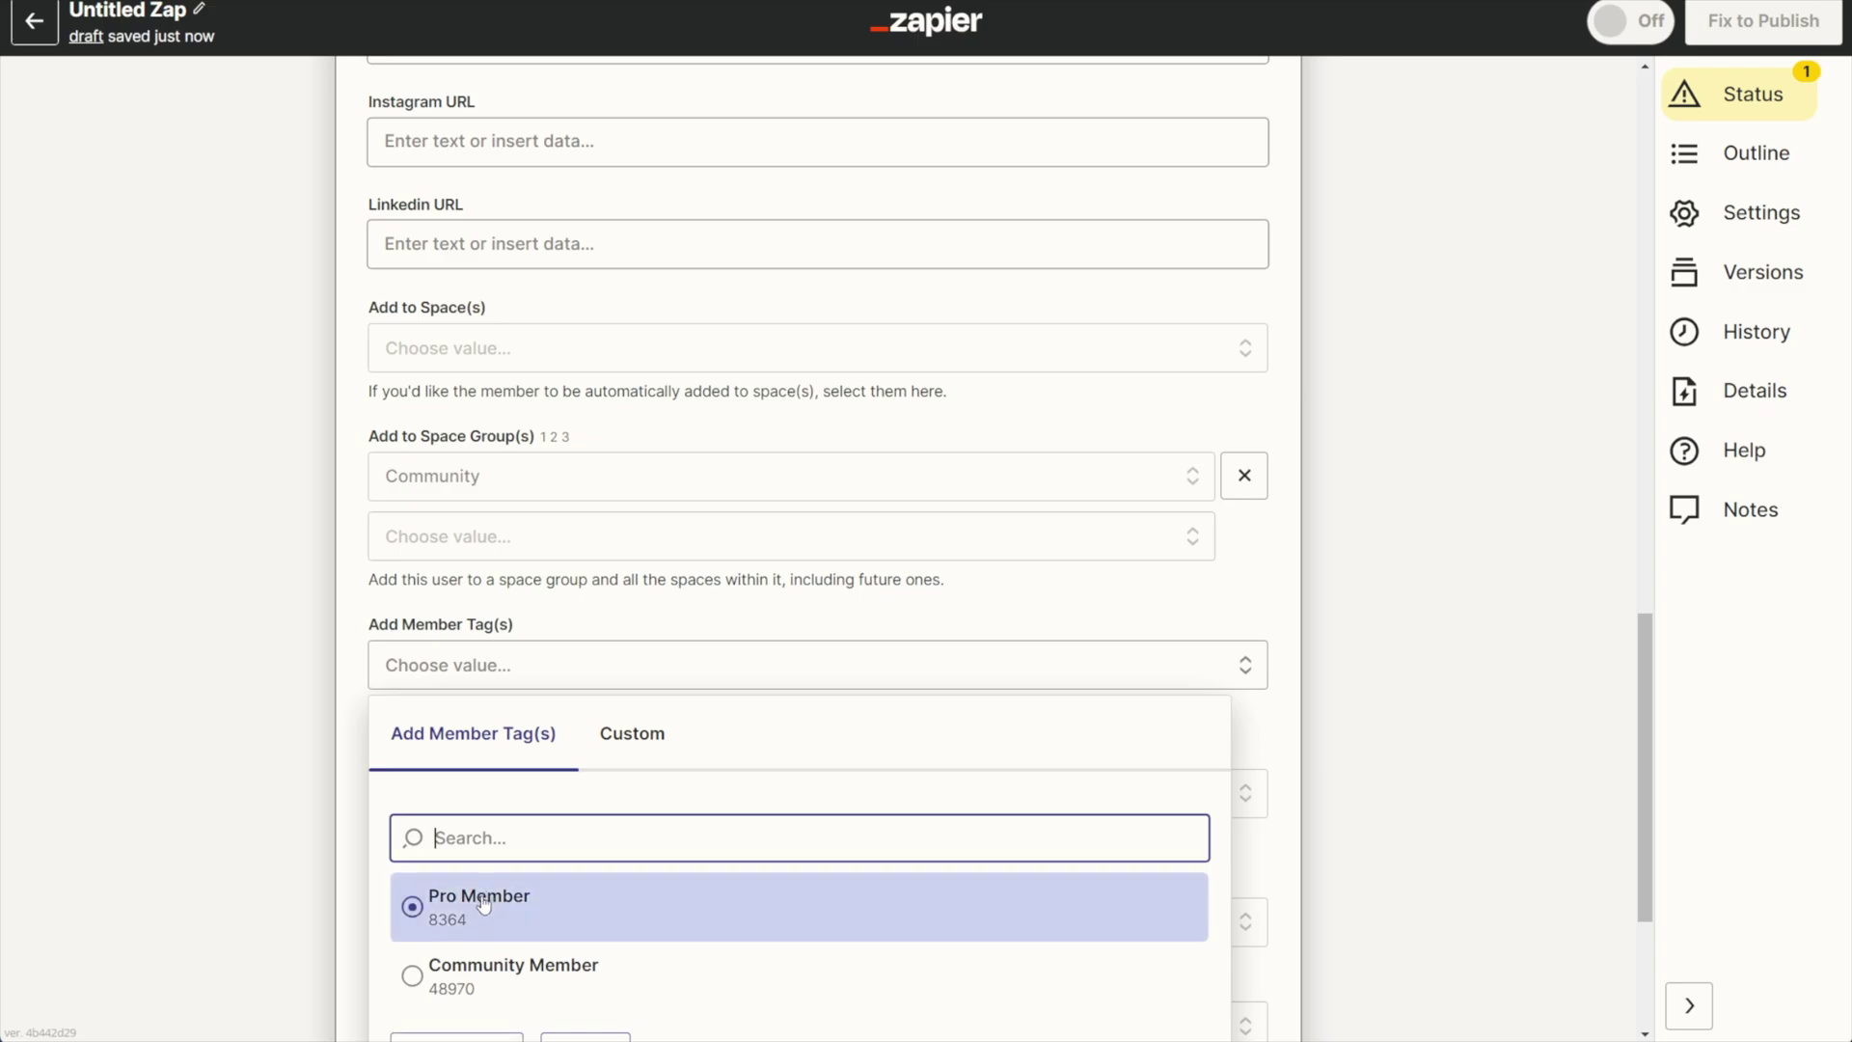
left_click(463, 977)
Set Skip Invitation Email to True and save the action settings.
scroll(260, 783, "down", 1)
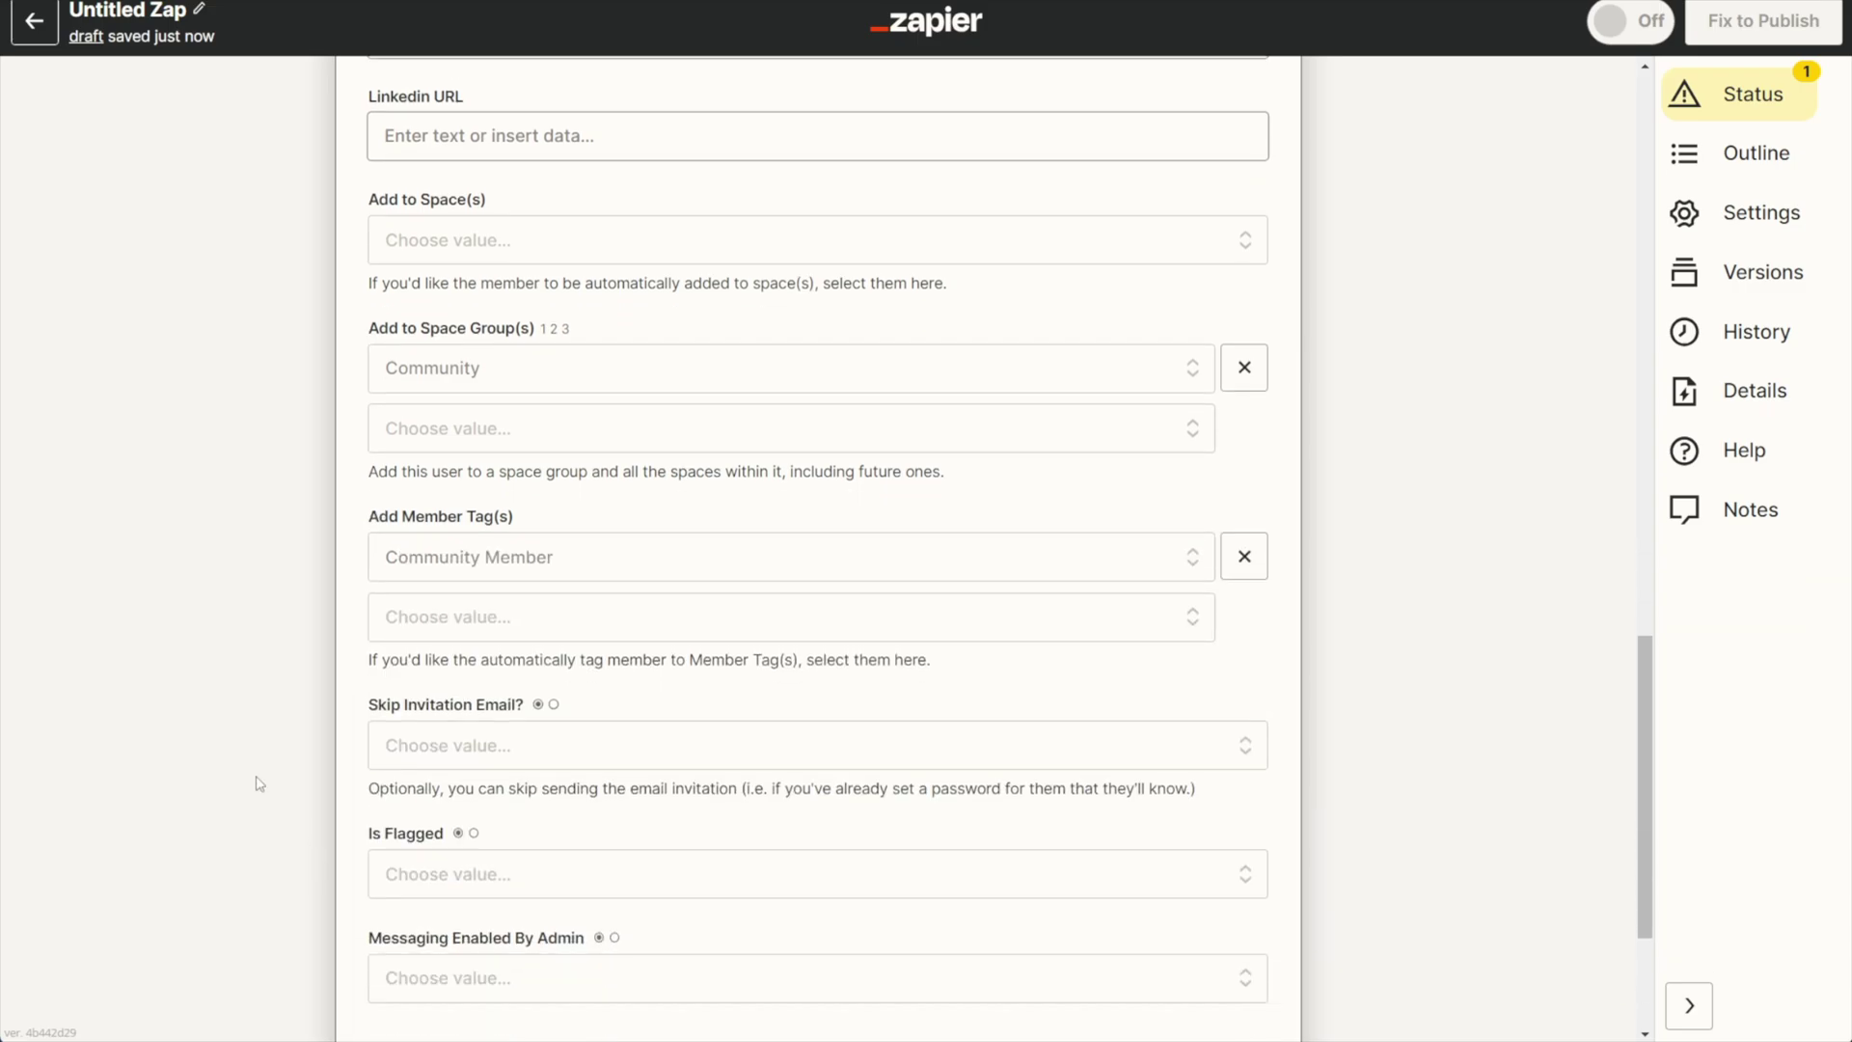
scroll(259, 783, "down", 1)
left_click(455, 639)
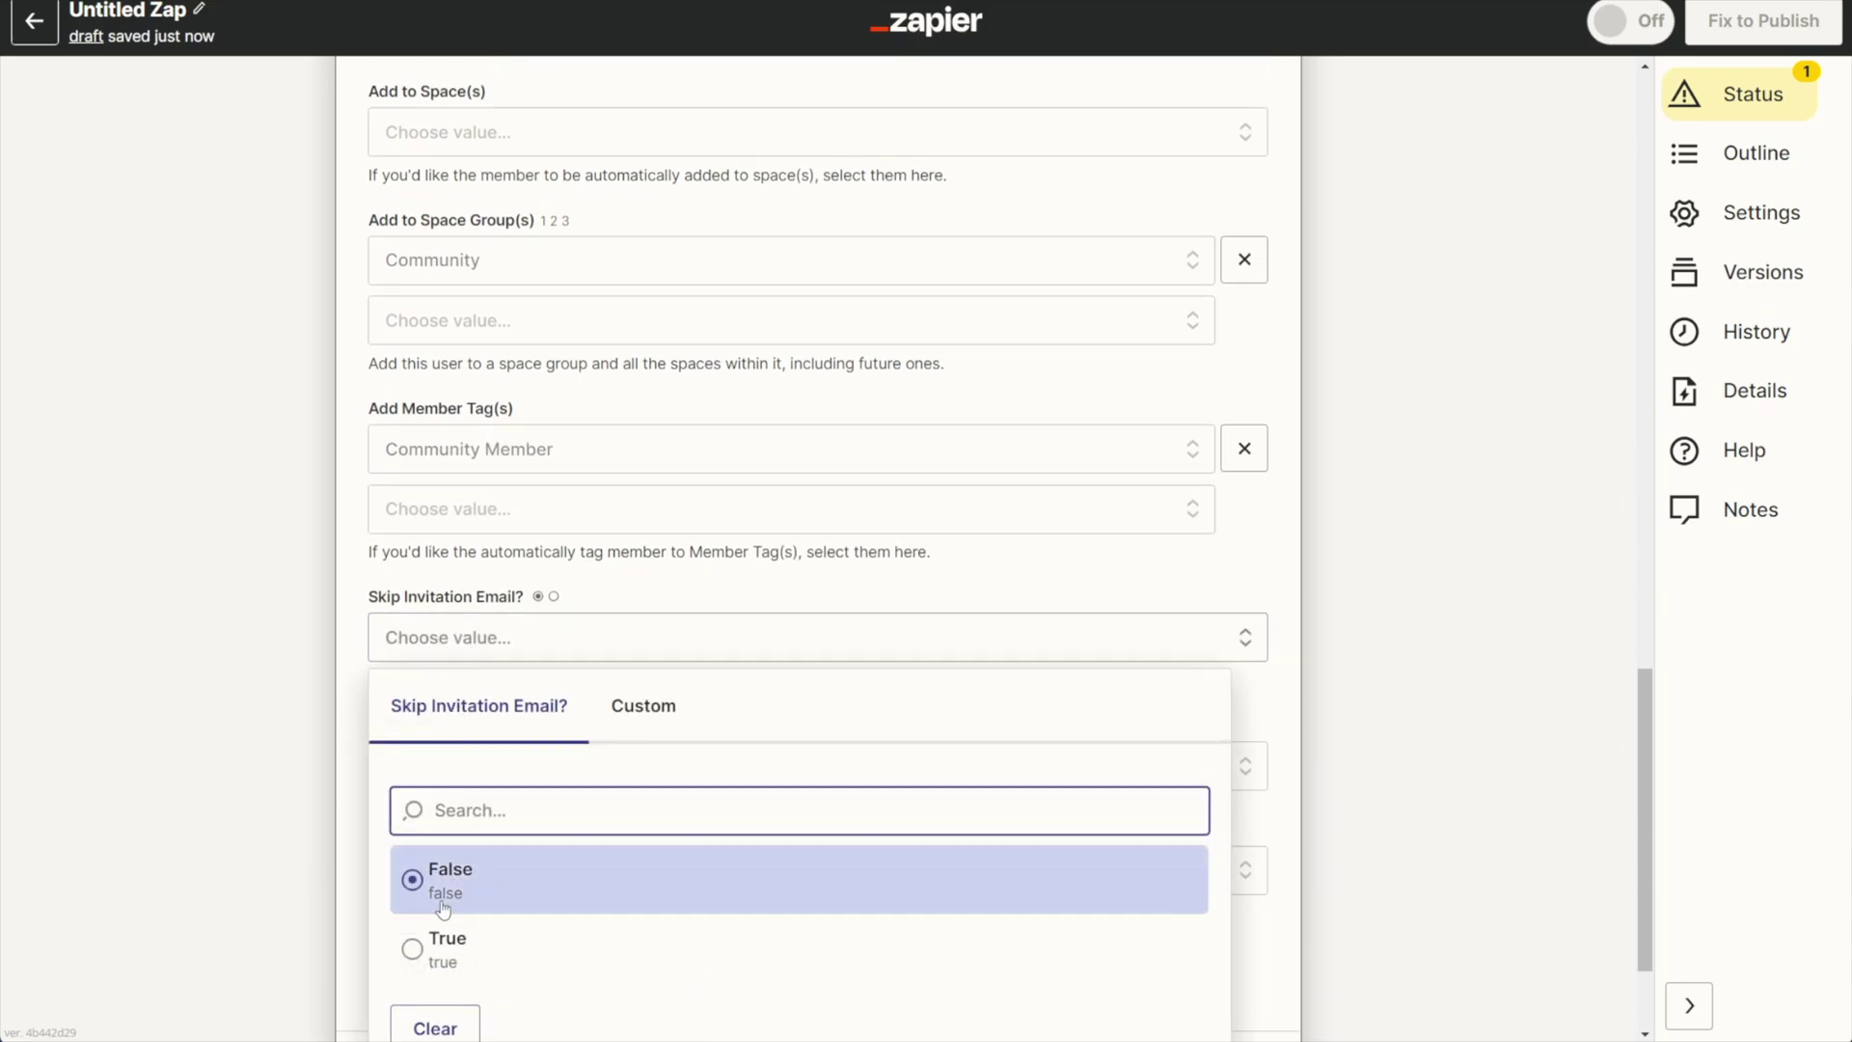
left_click(444, 948)
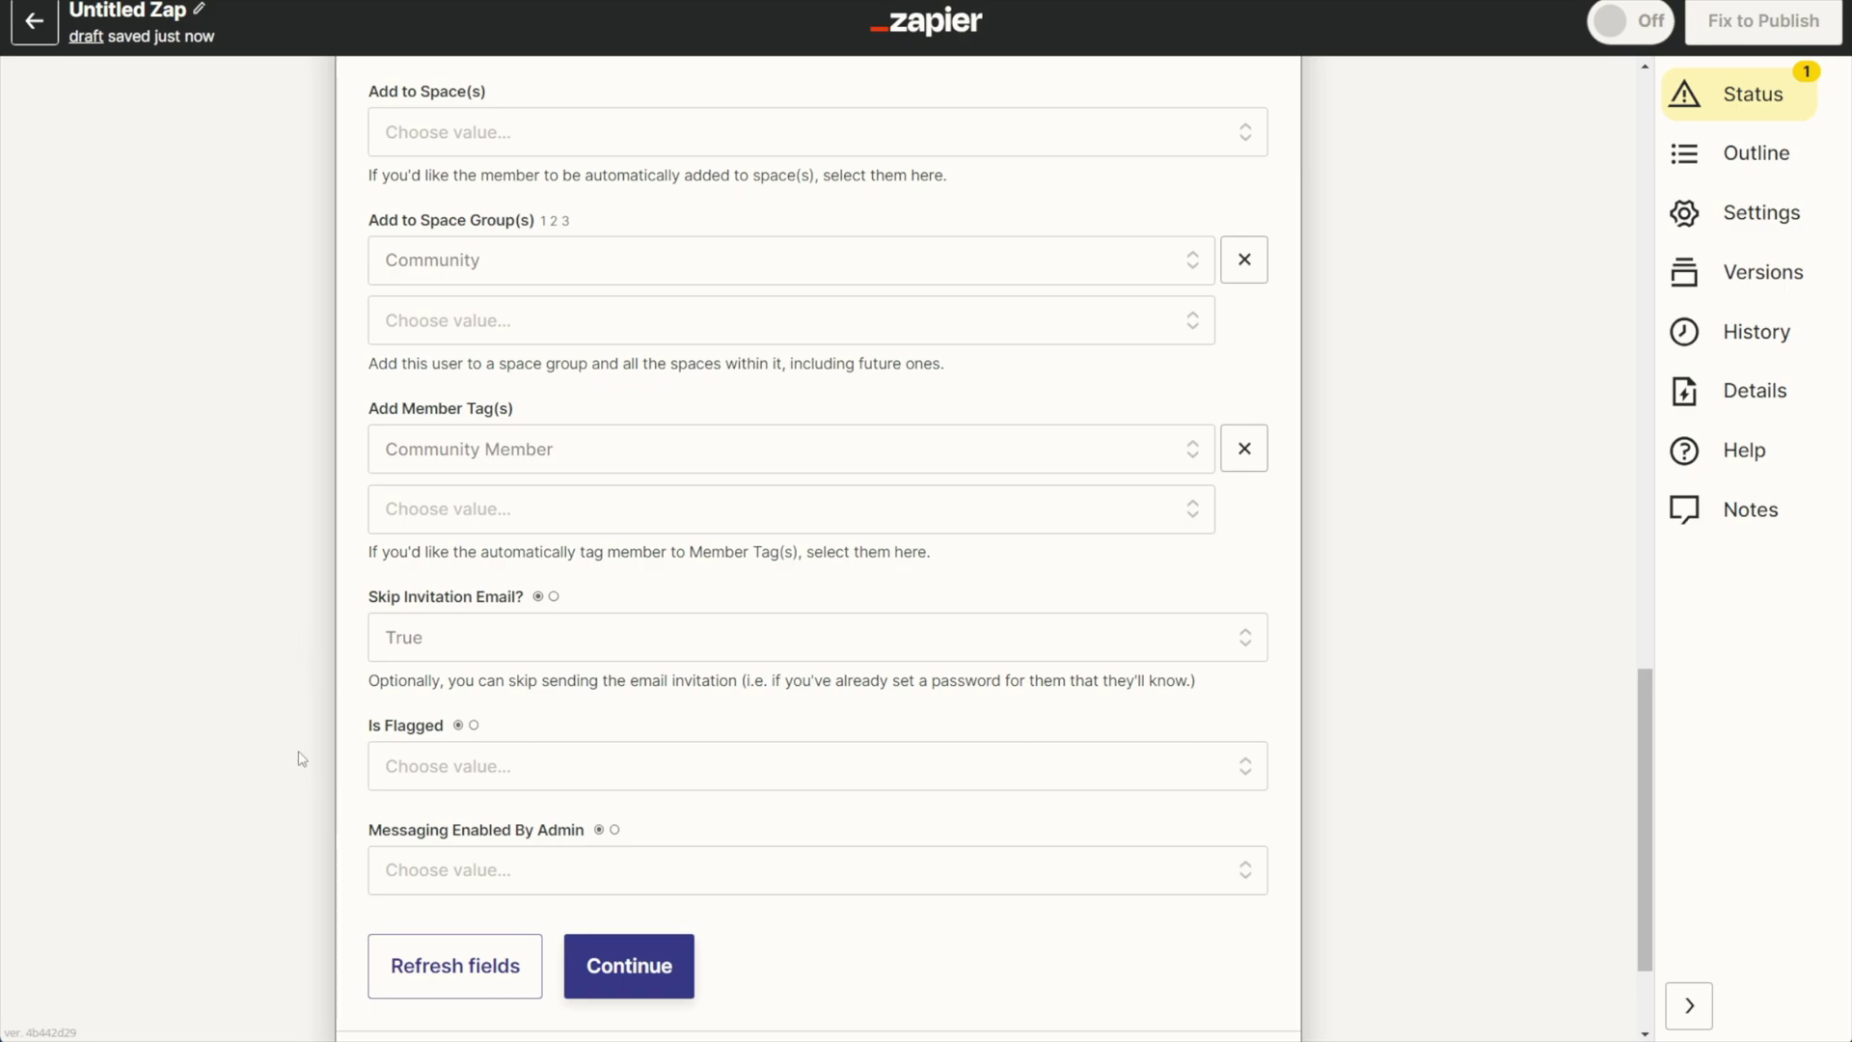
scroll(299, 757, "down", 2)
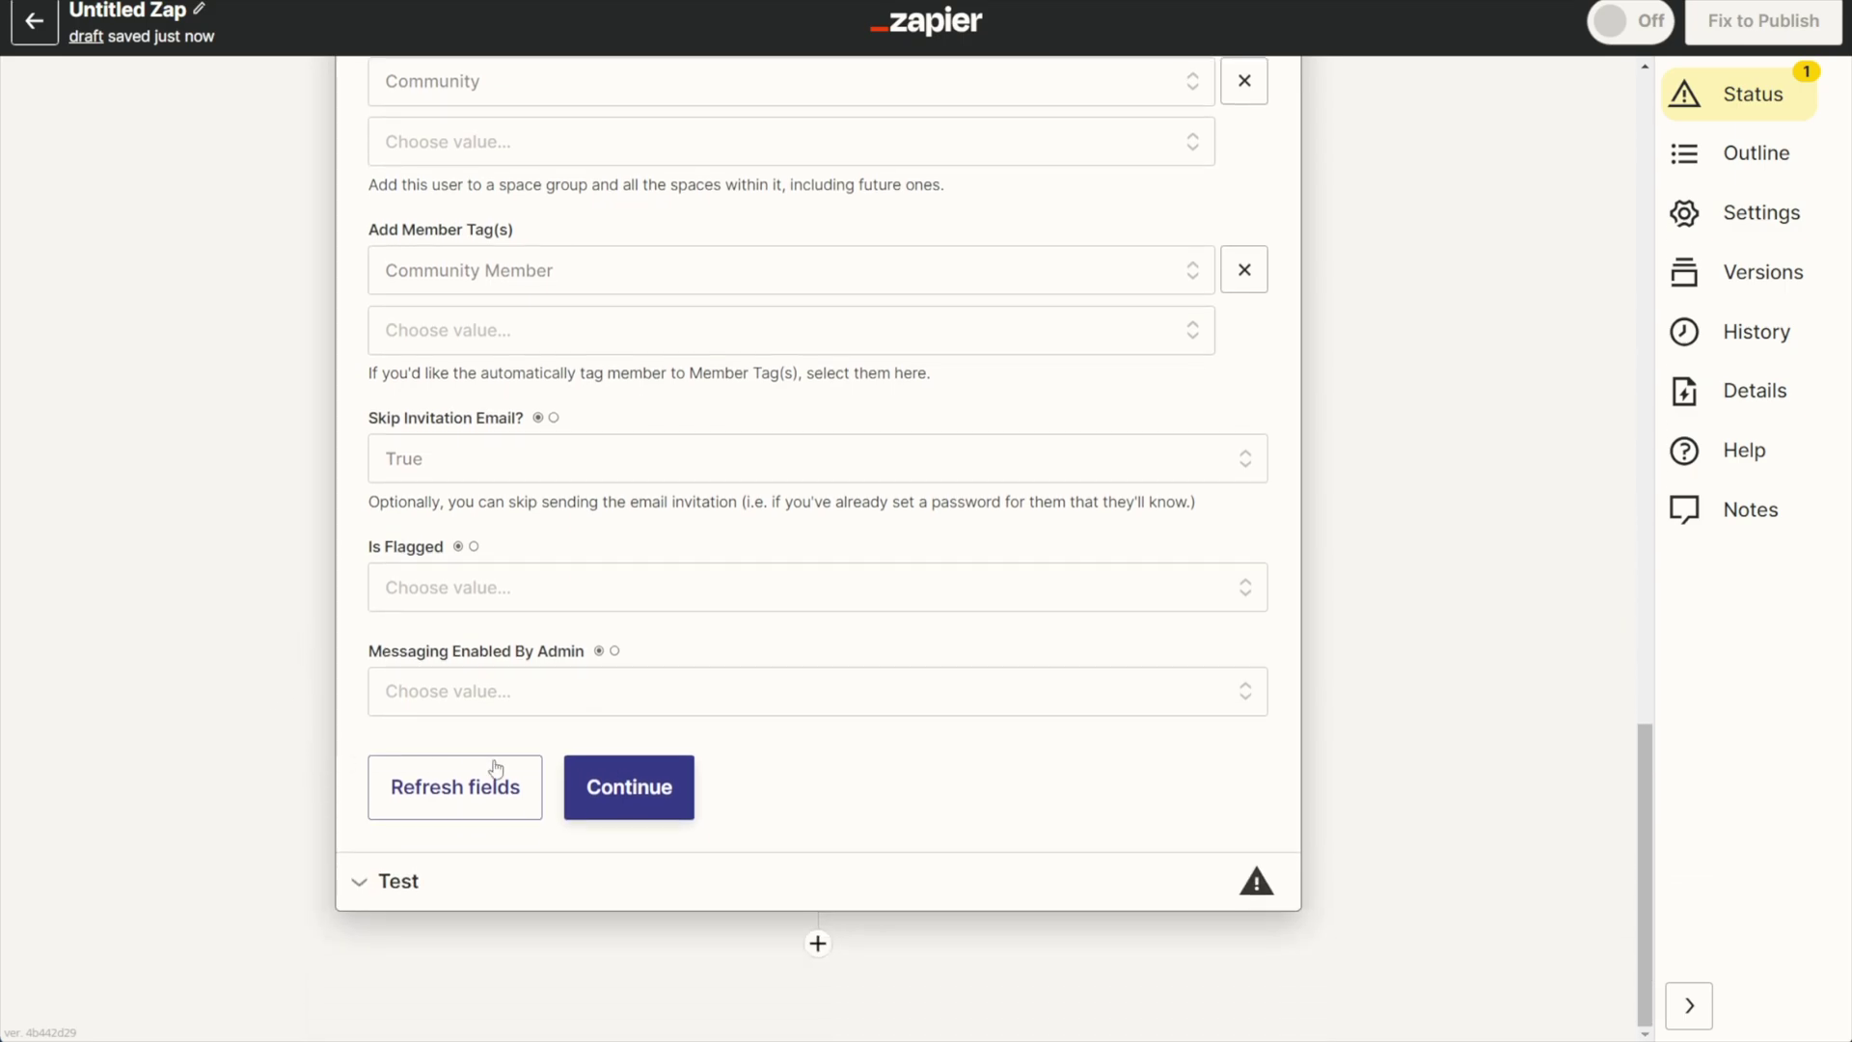
left_click(567, 783)
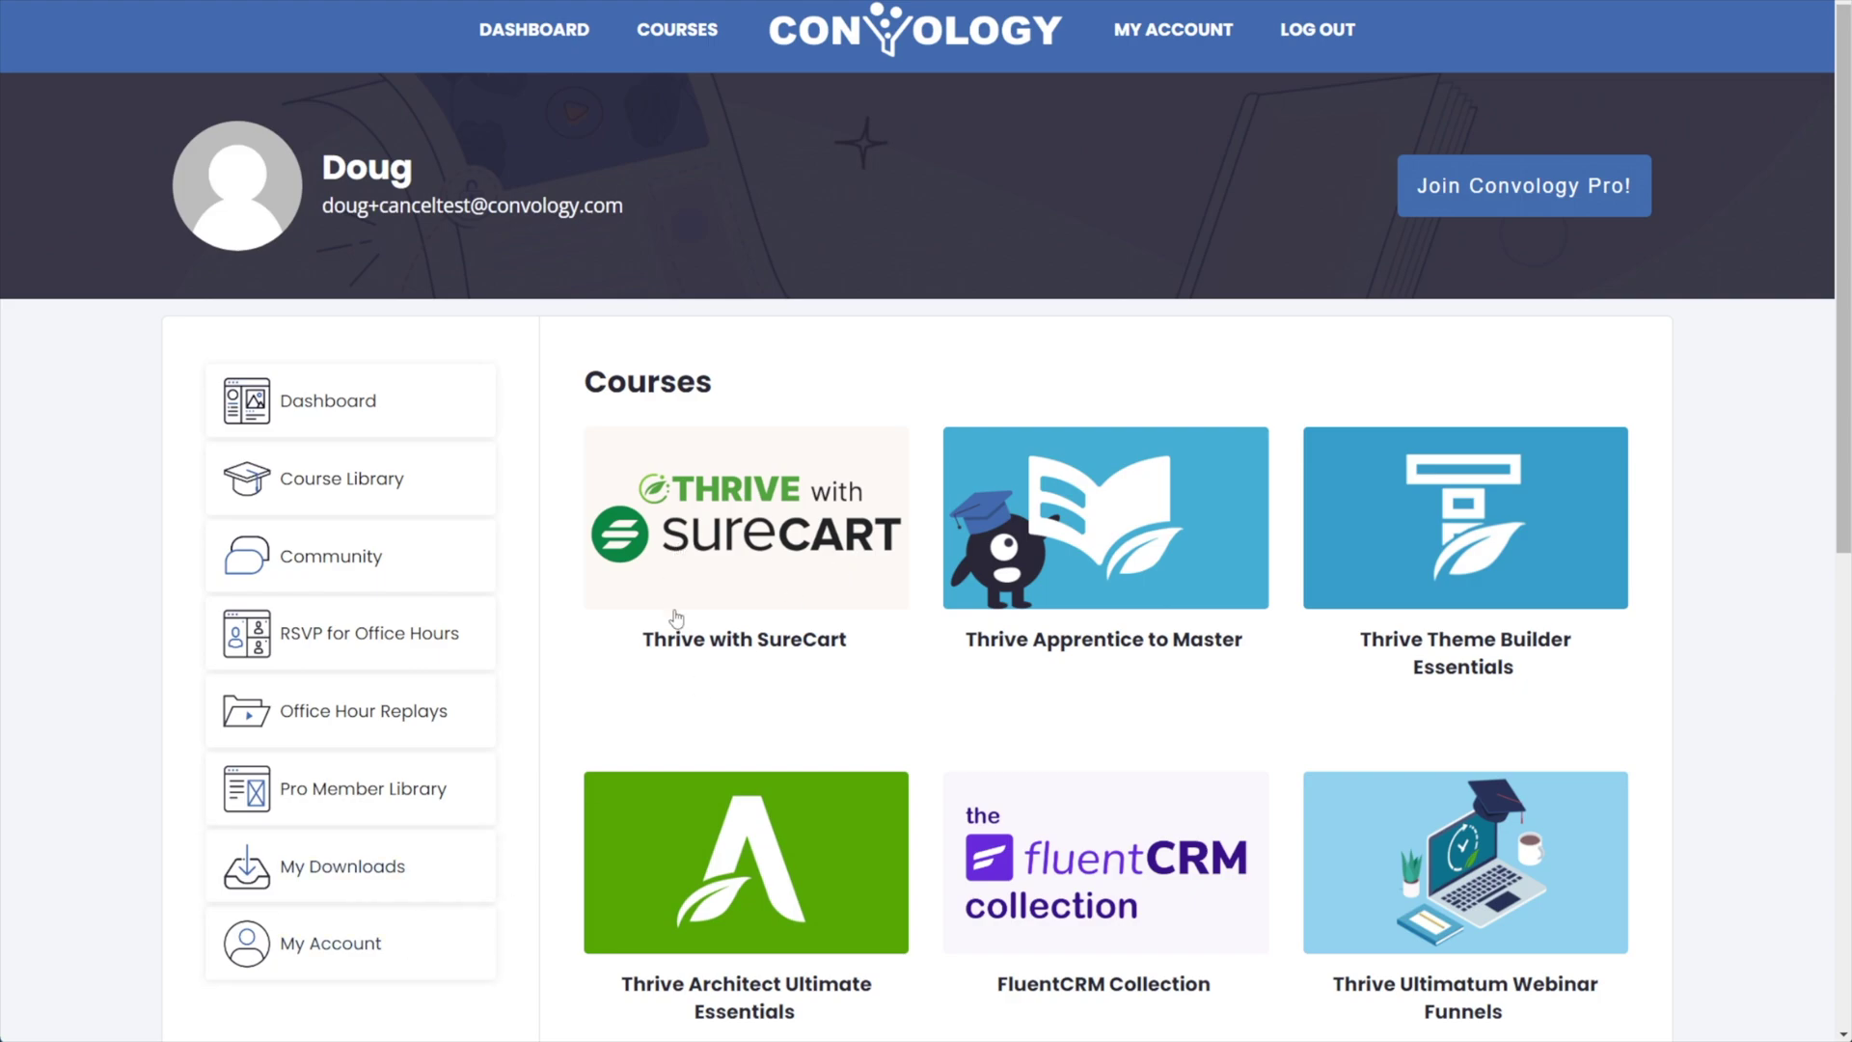
Open My Account and the Community Membership plan, currently Quarterly at $120.
left_click(312, 943)
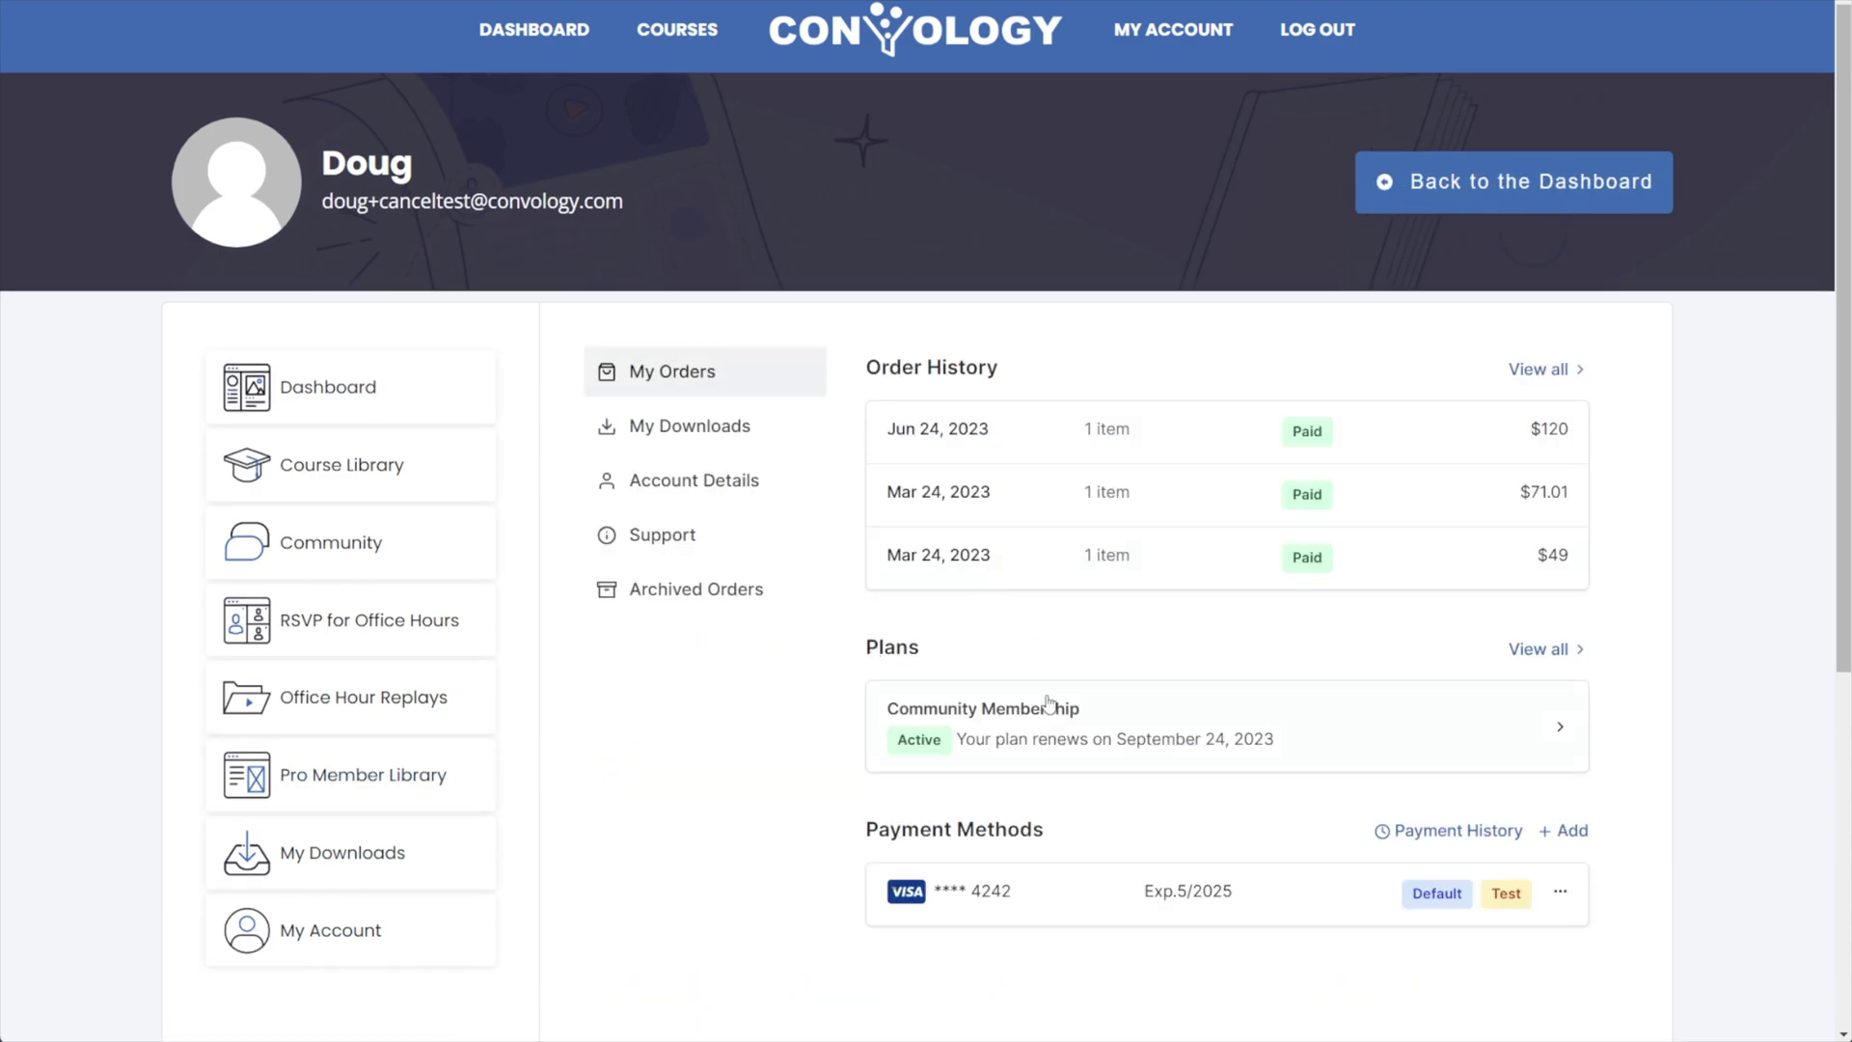
left_click(1104, 730)
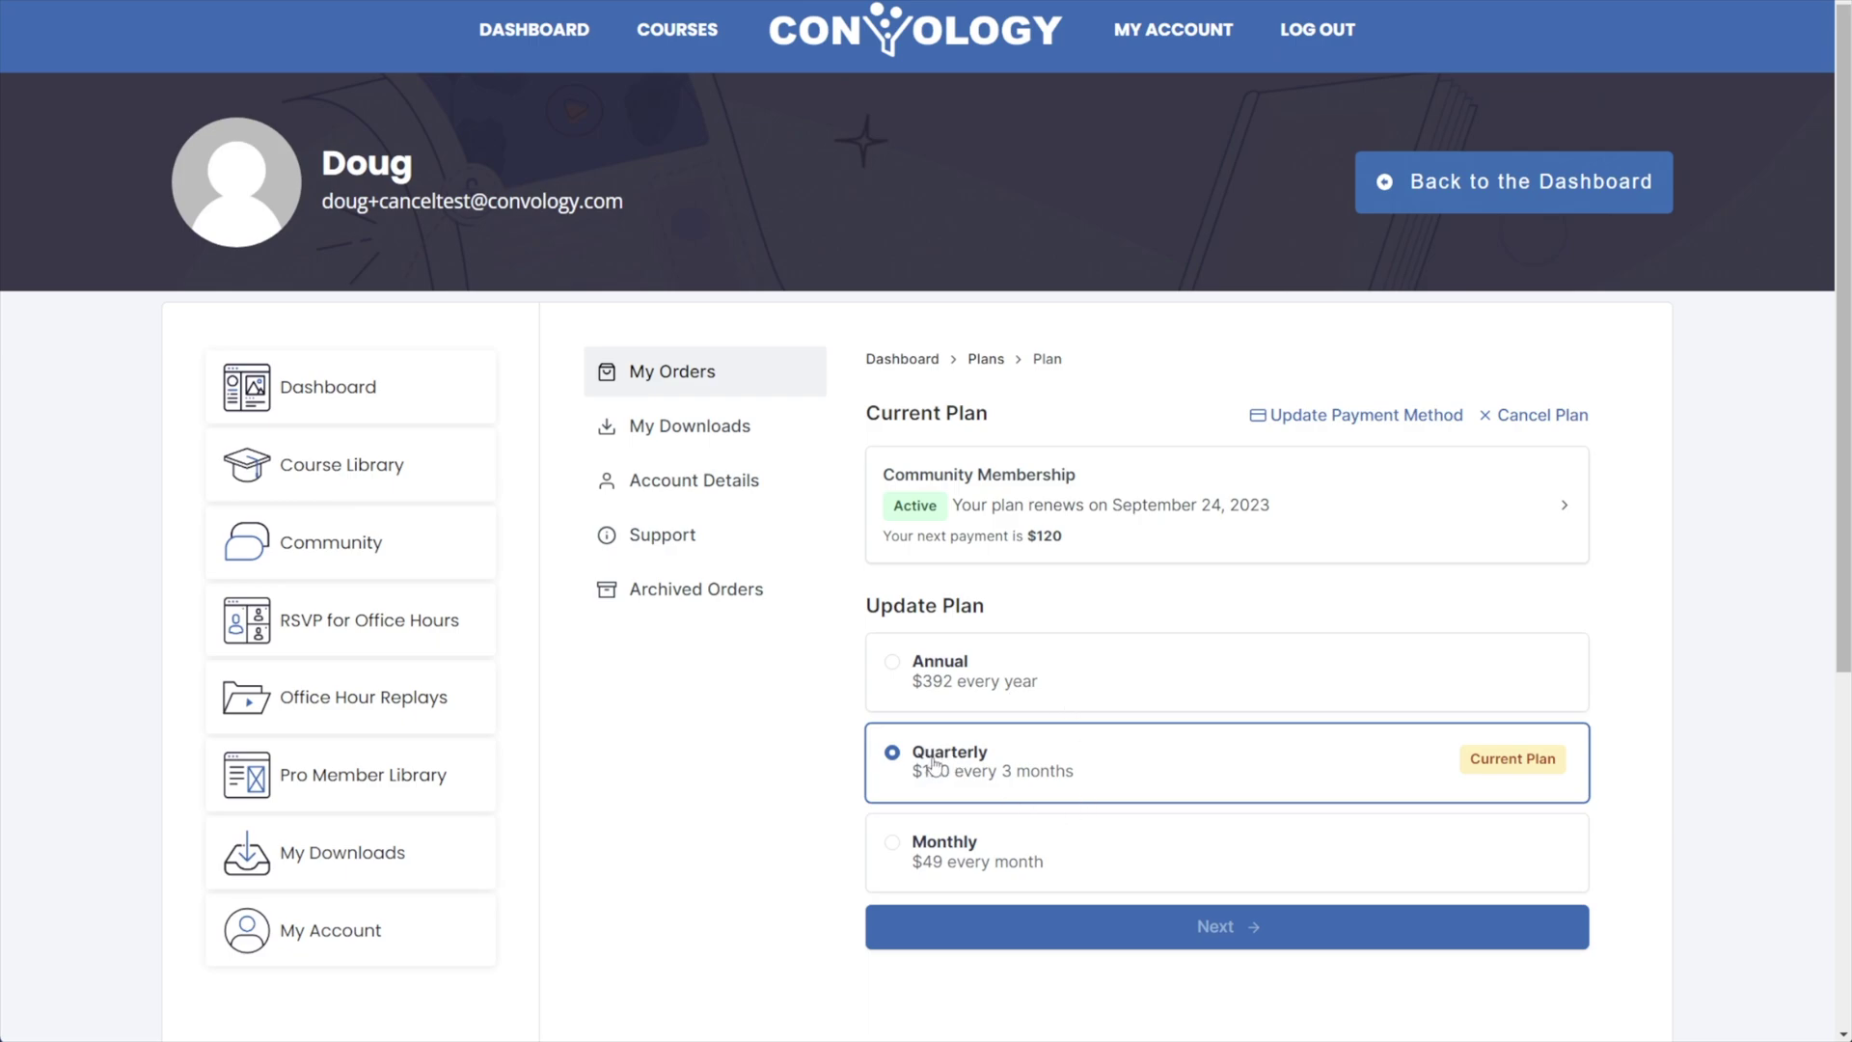
Preview upgrading to the $392 Annual plan, highlighting the $86.01 proration credit.
left_click(945, 670)
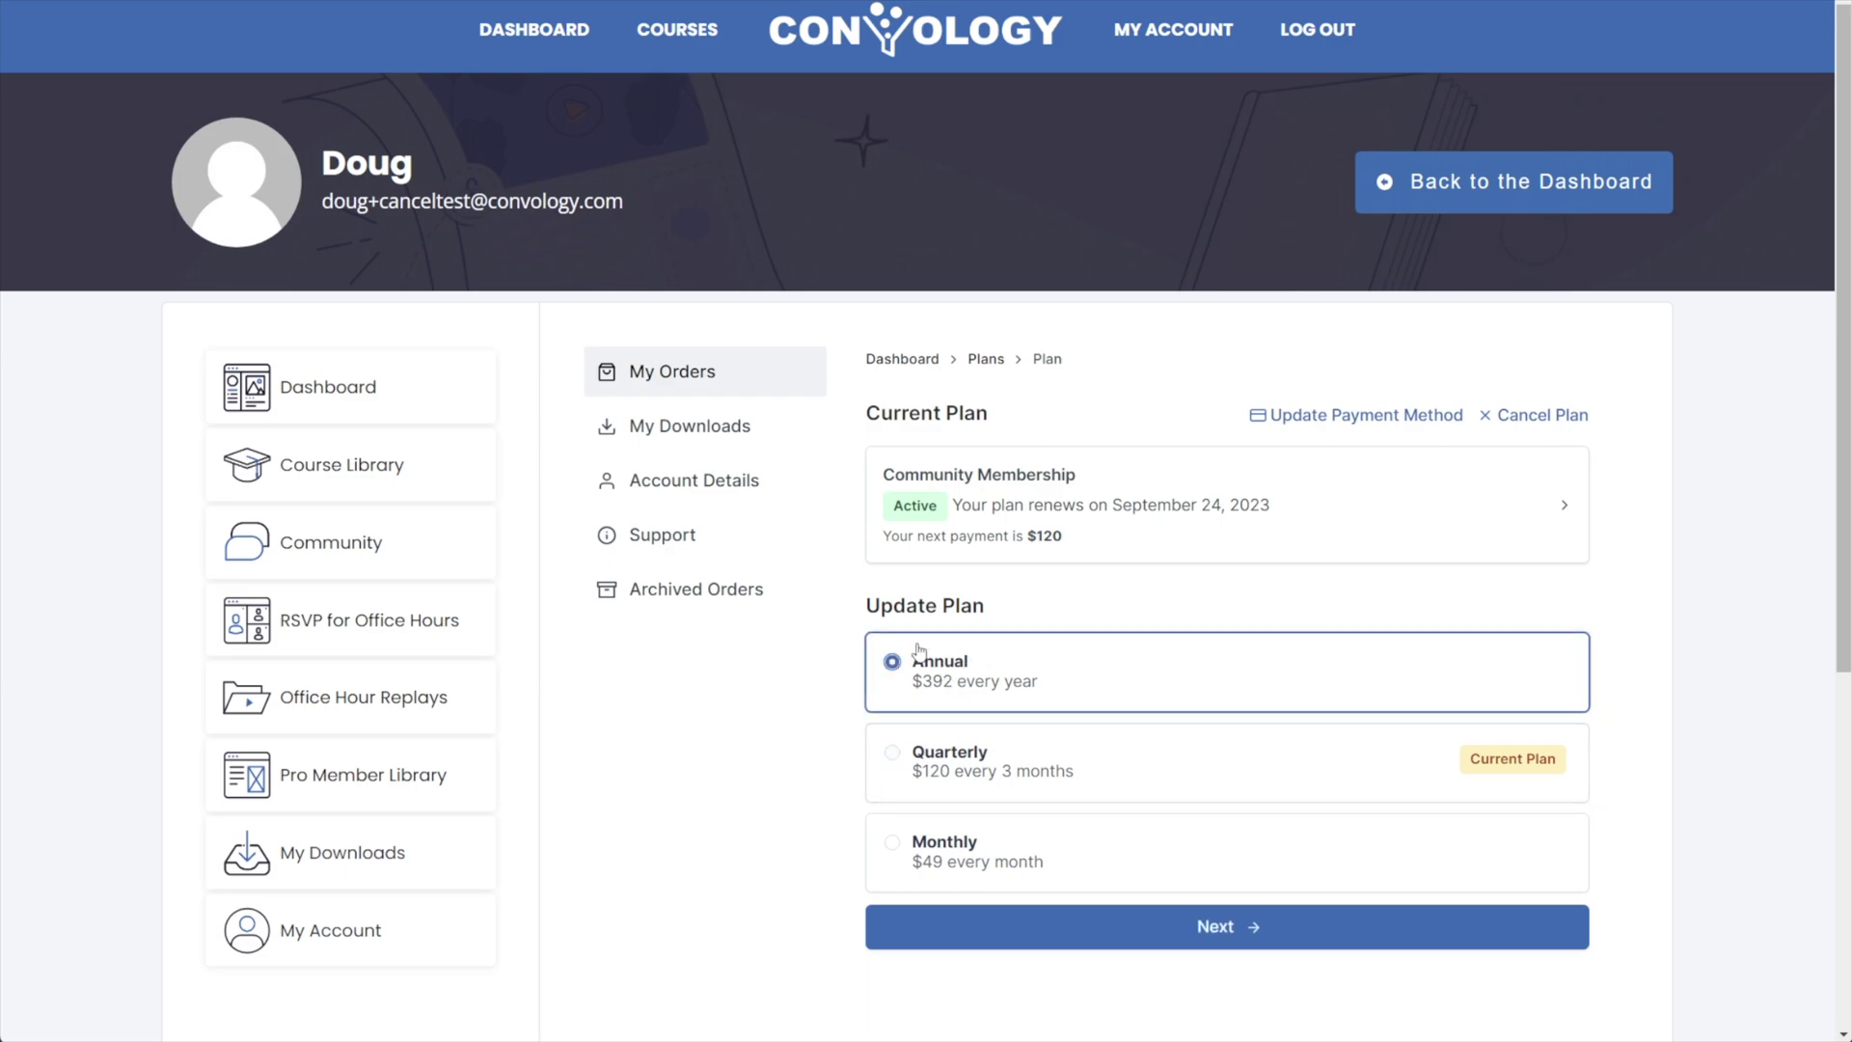
left_click(1222, 931)
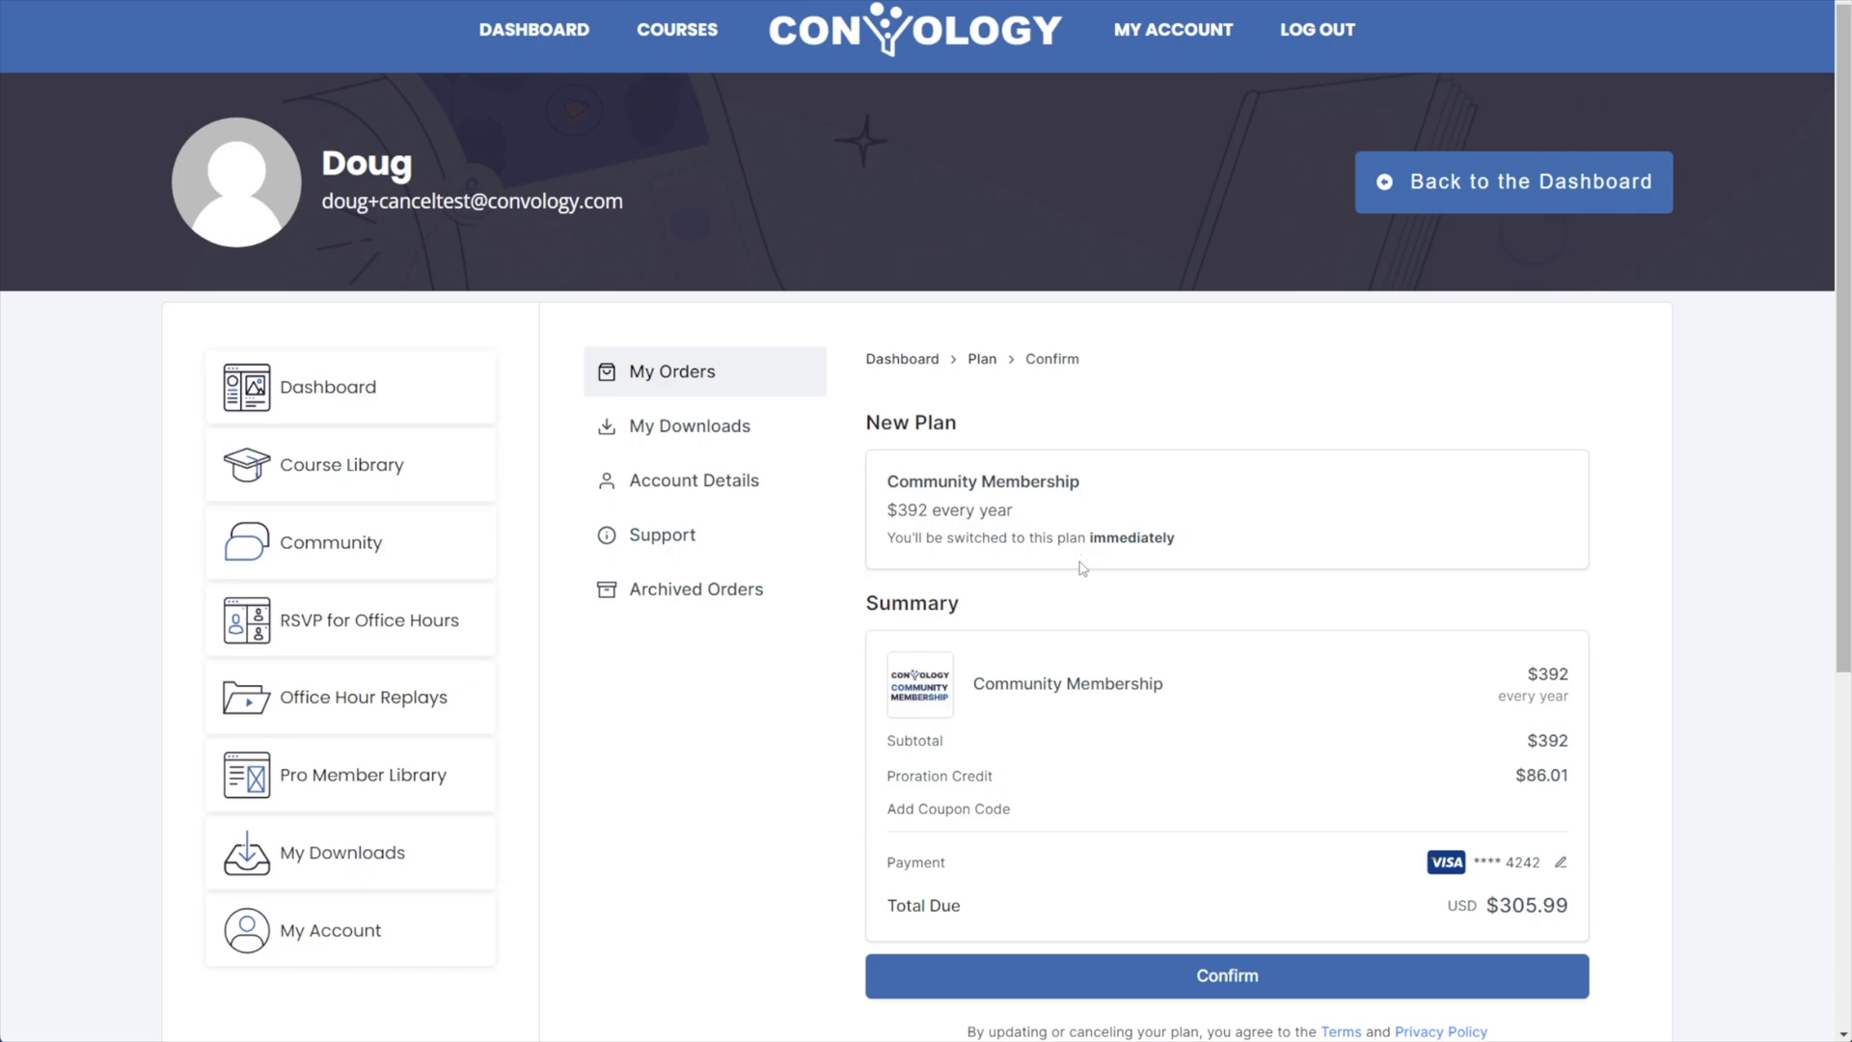
left_click_drag(889, 776, 1578, 791)
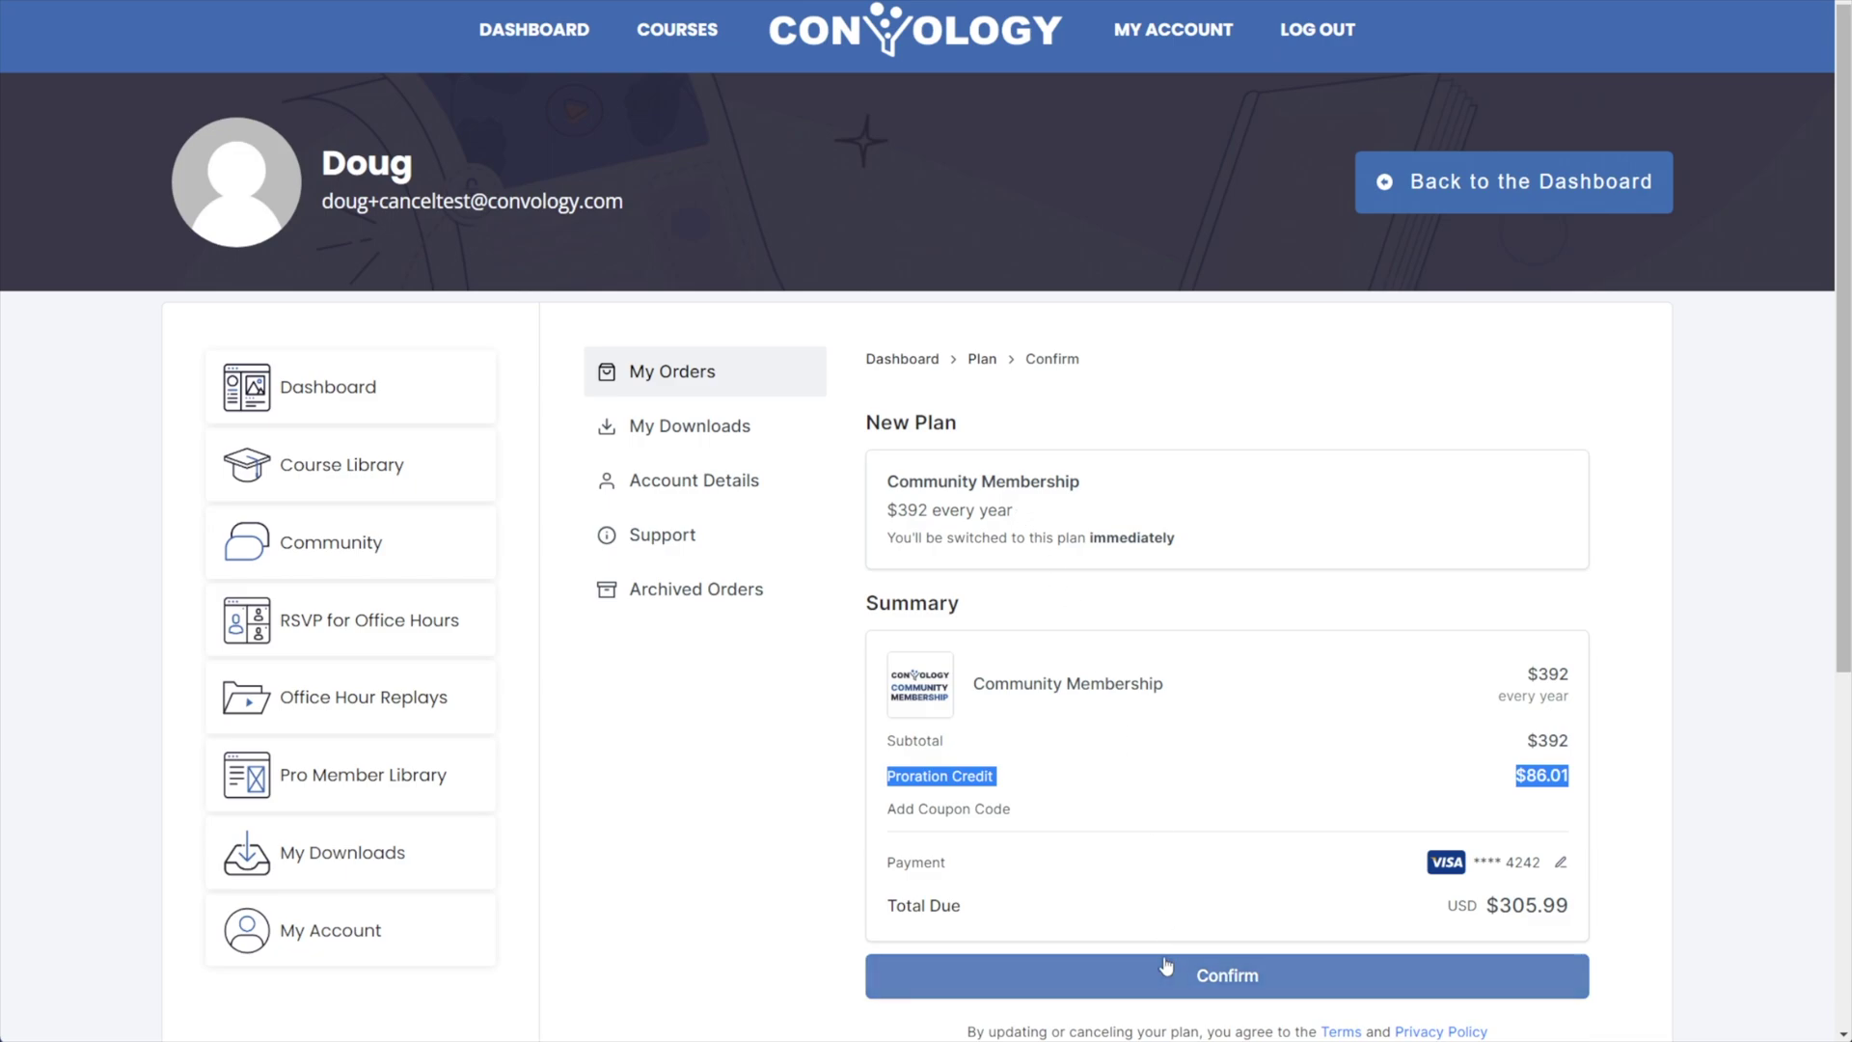
left_click(982, 359)
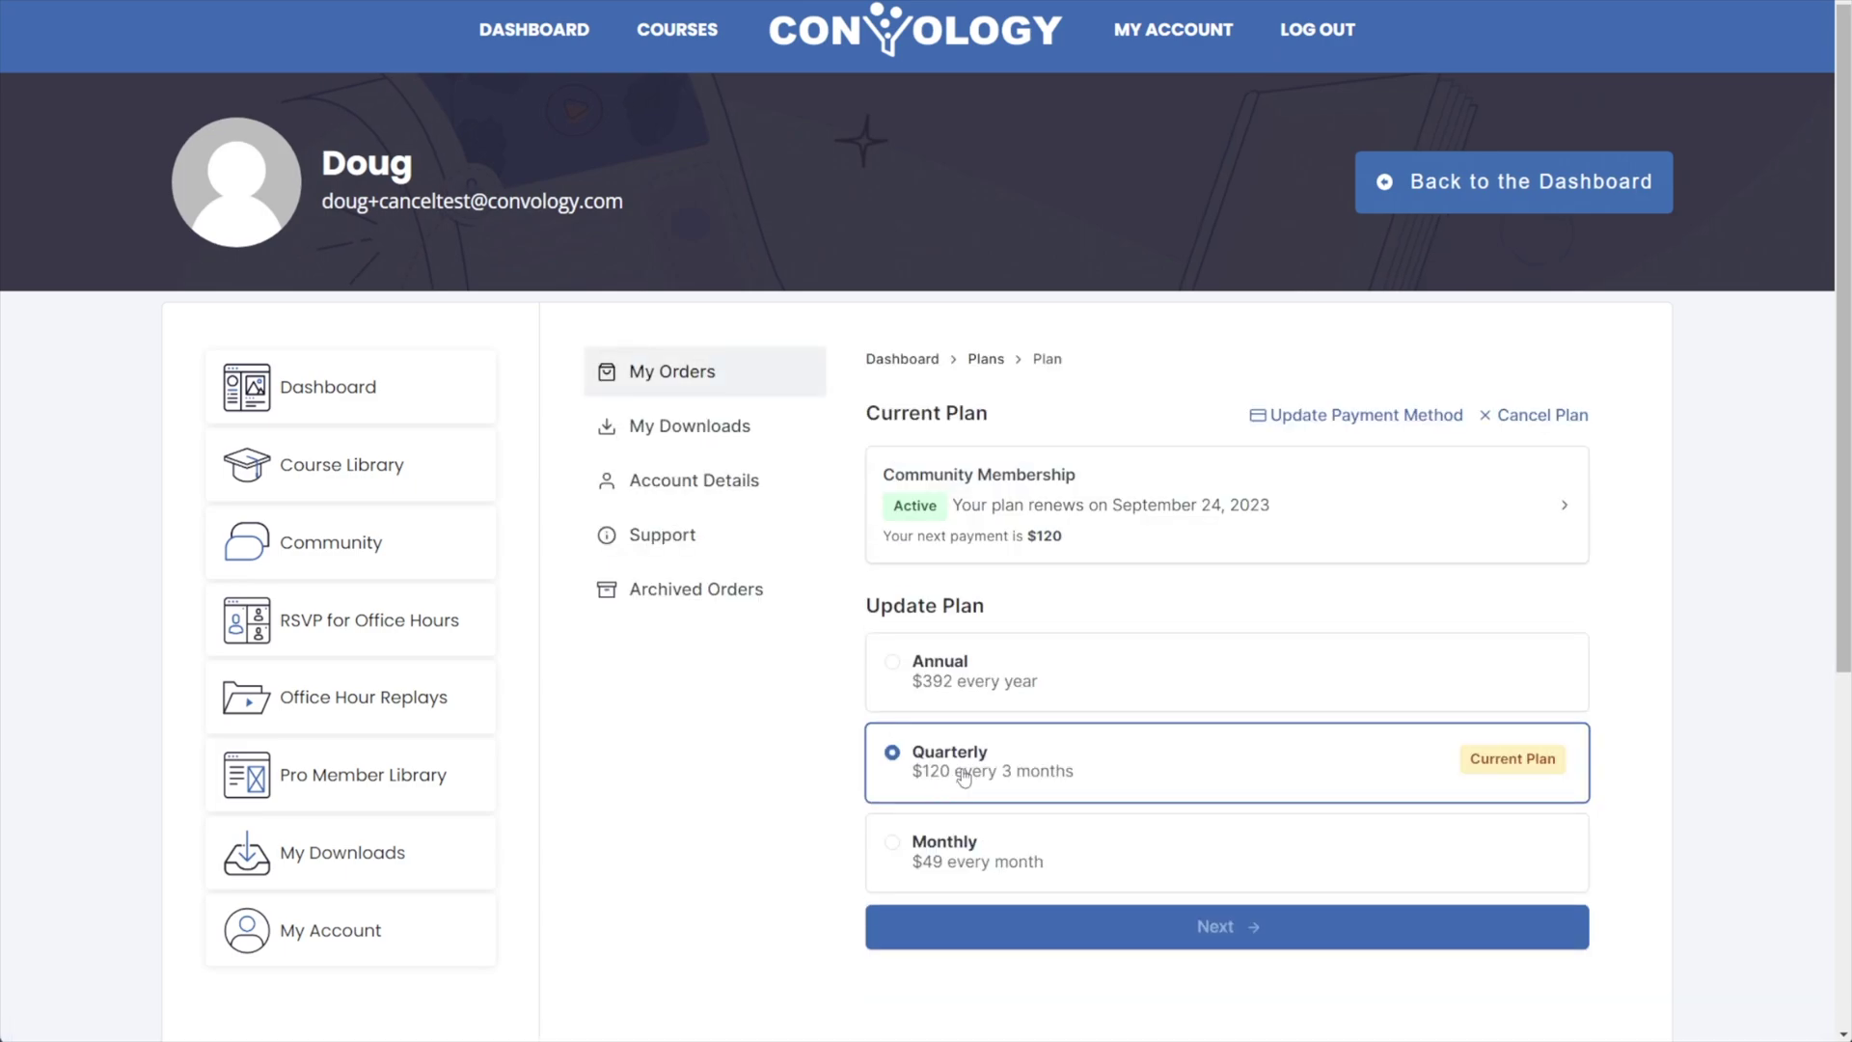
Preview downgrading to the $49 Monthly plan, highlighting its Sep 24, 2023 effective date.
left_click(943, 856)
left_click(1227, 940)
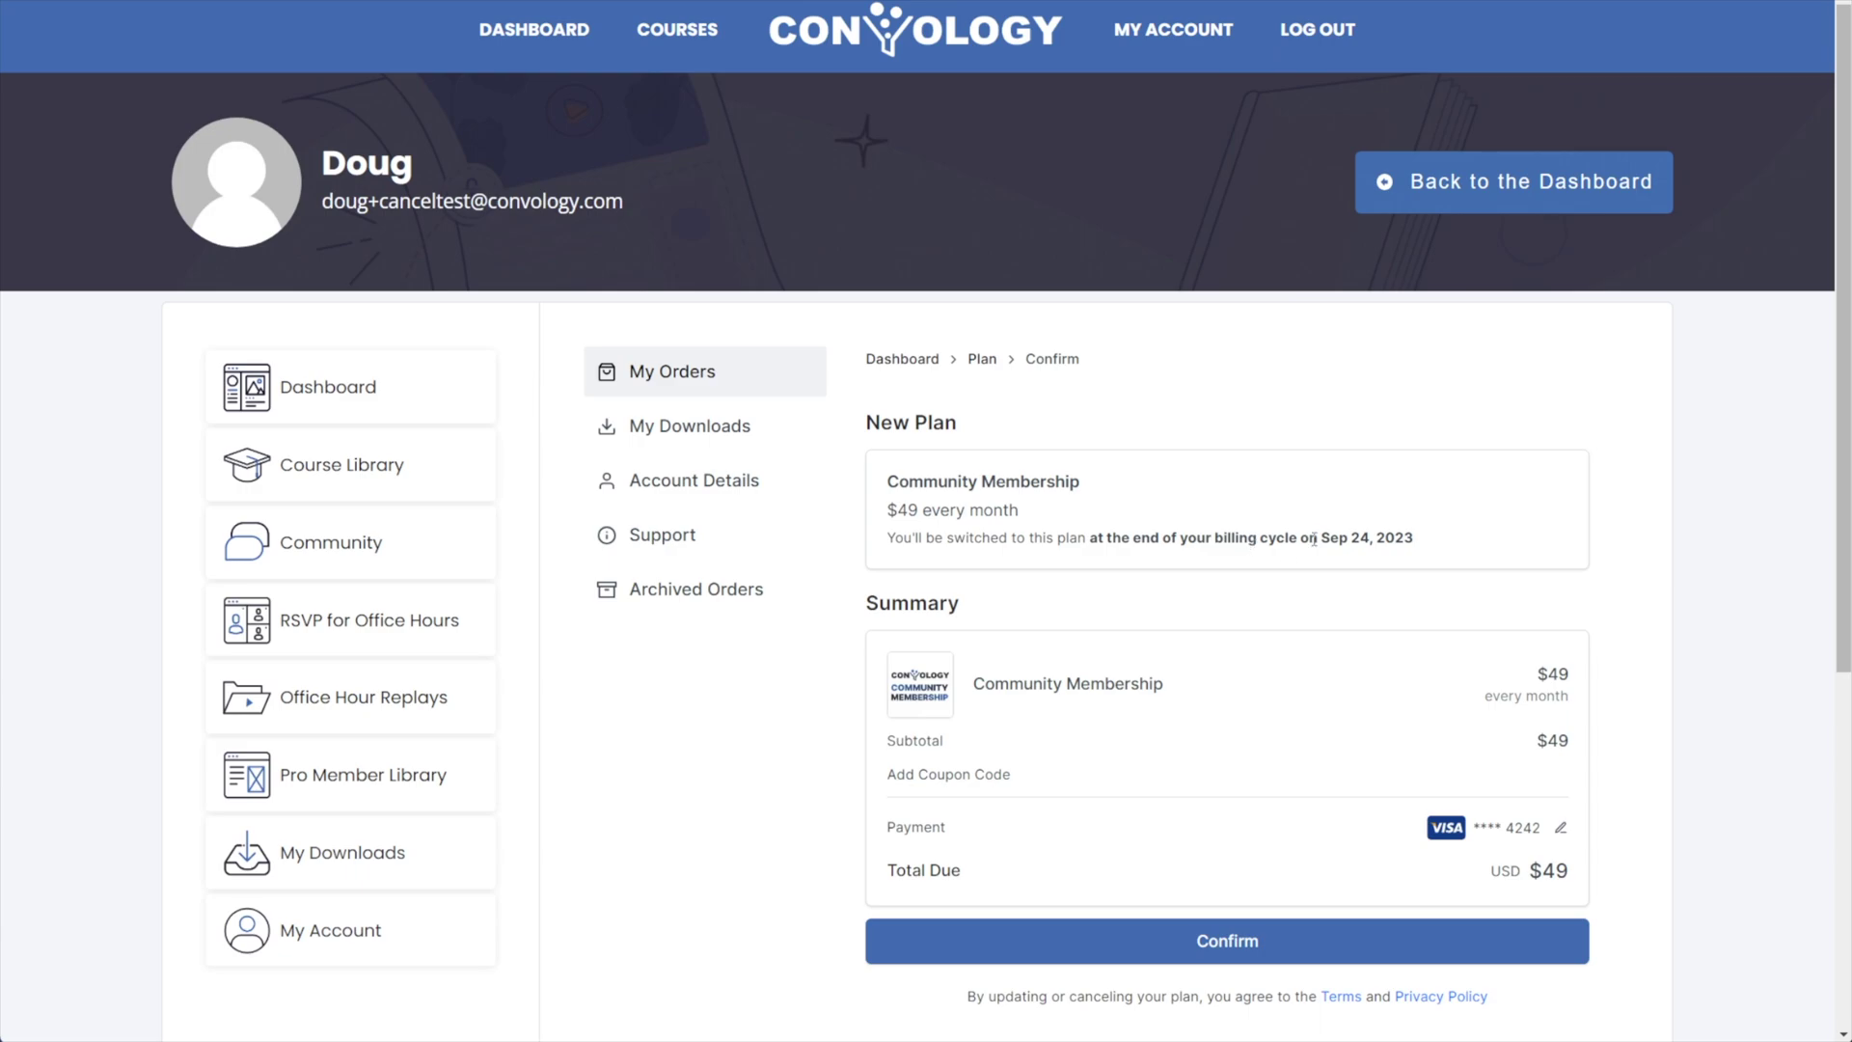
left_click_drag(1318, 538, 1421, 552)
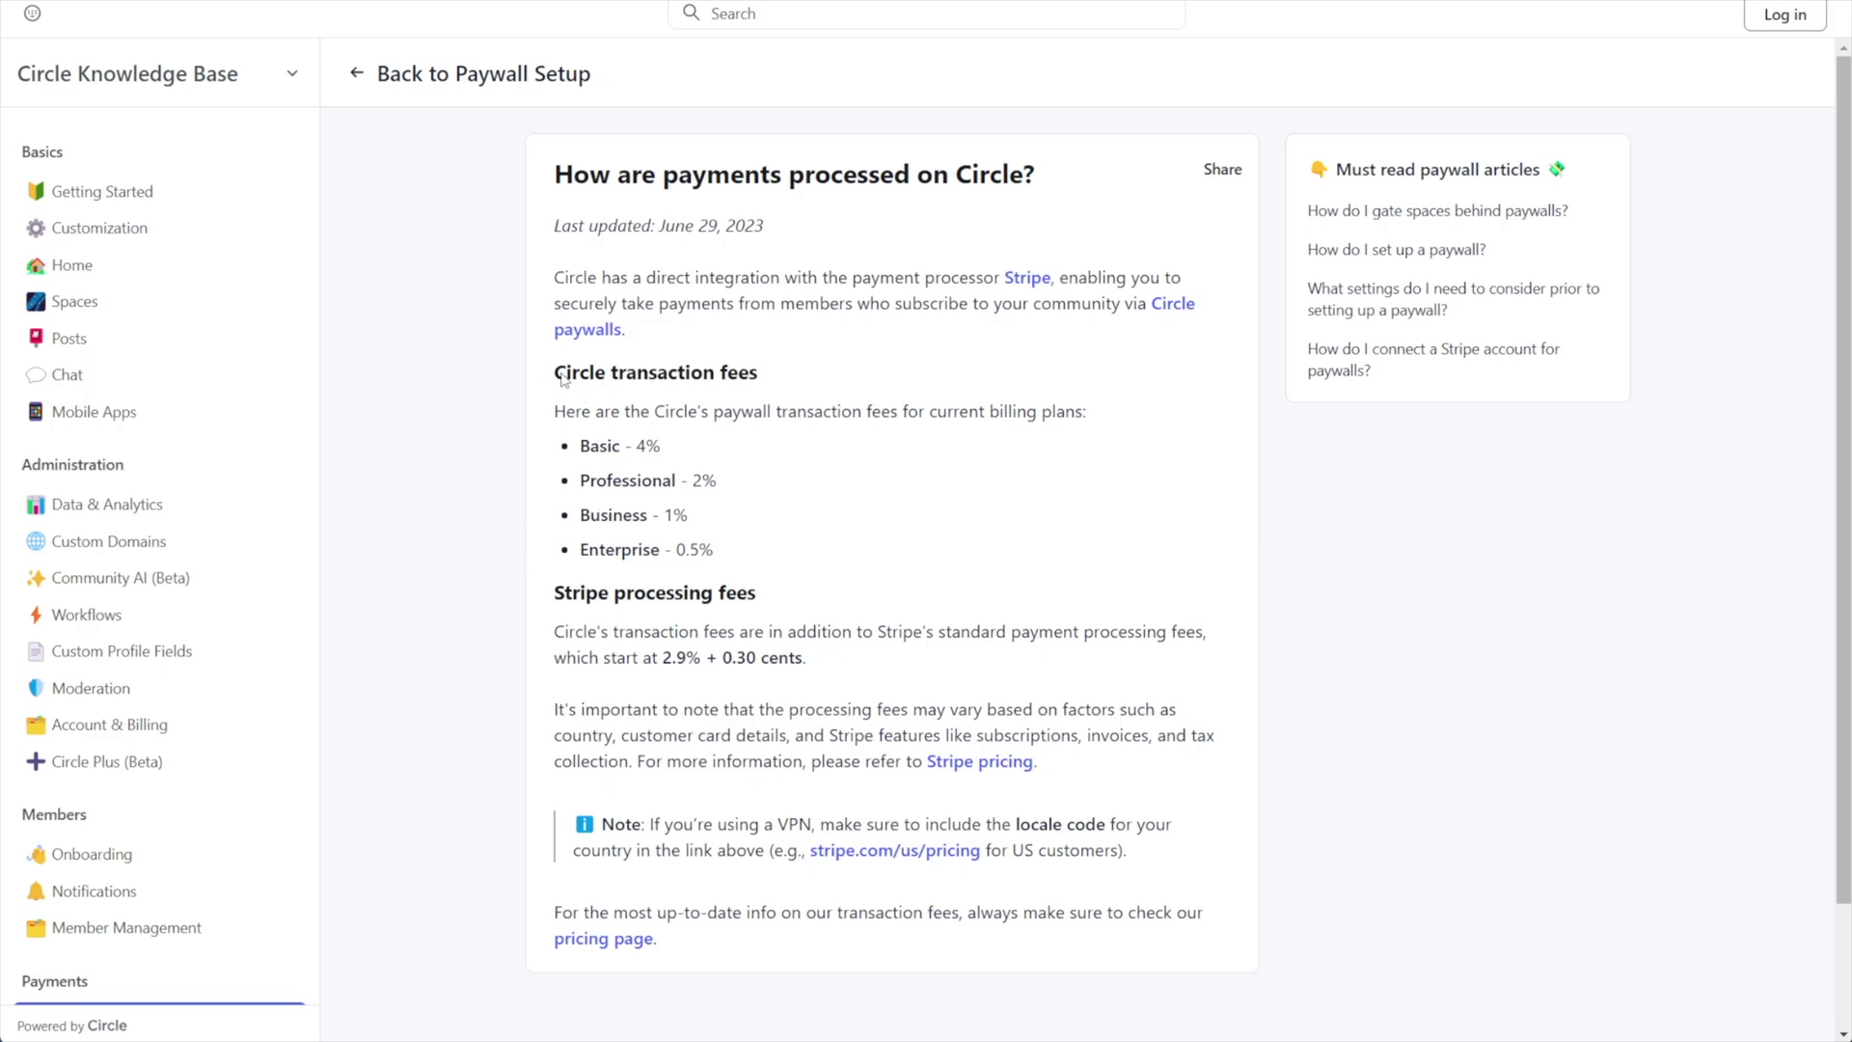
left_click_drag(562, 378, 780, 382)
left_click(778, 389)
left_click_drag(663, 666, 761, 666)
left_click(615, 459)
left_click_drag(662, 446, 577, 445)
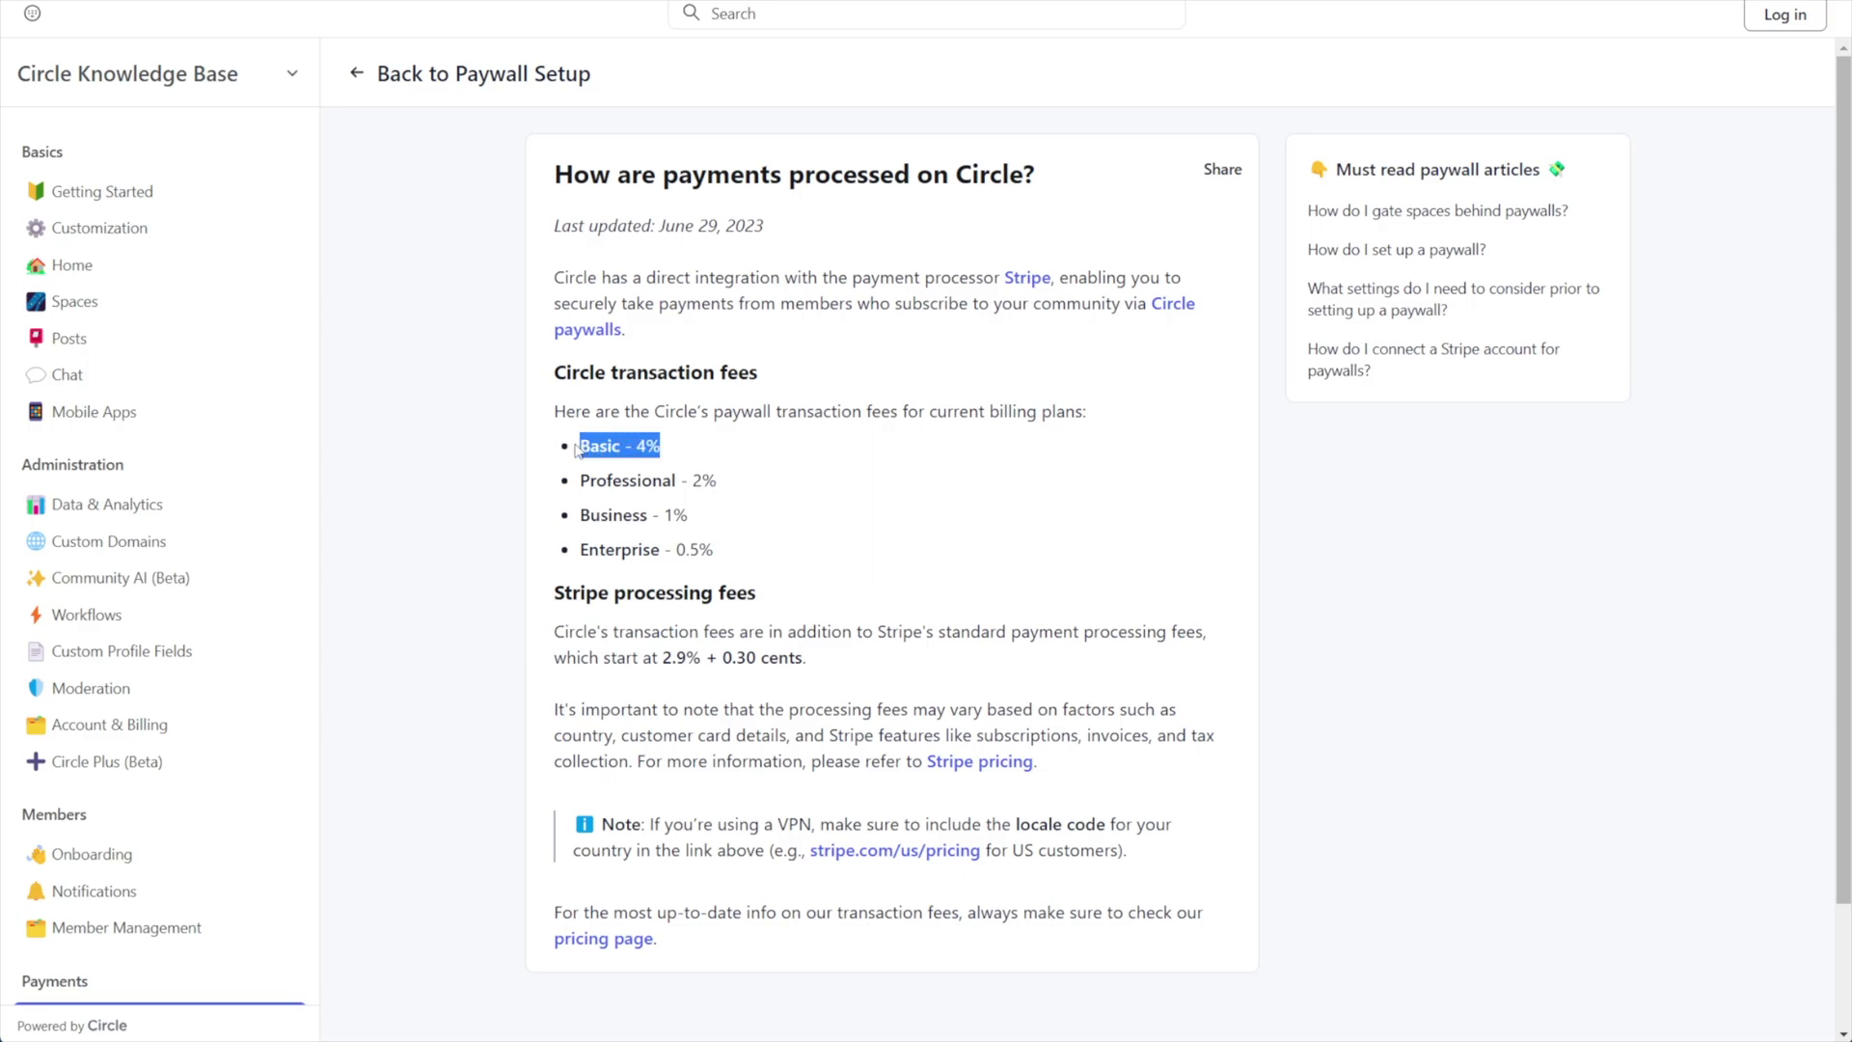
left_click(640, 457)
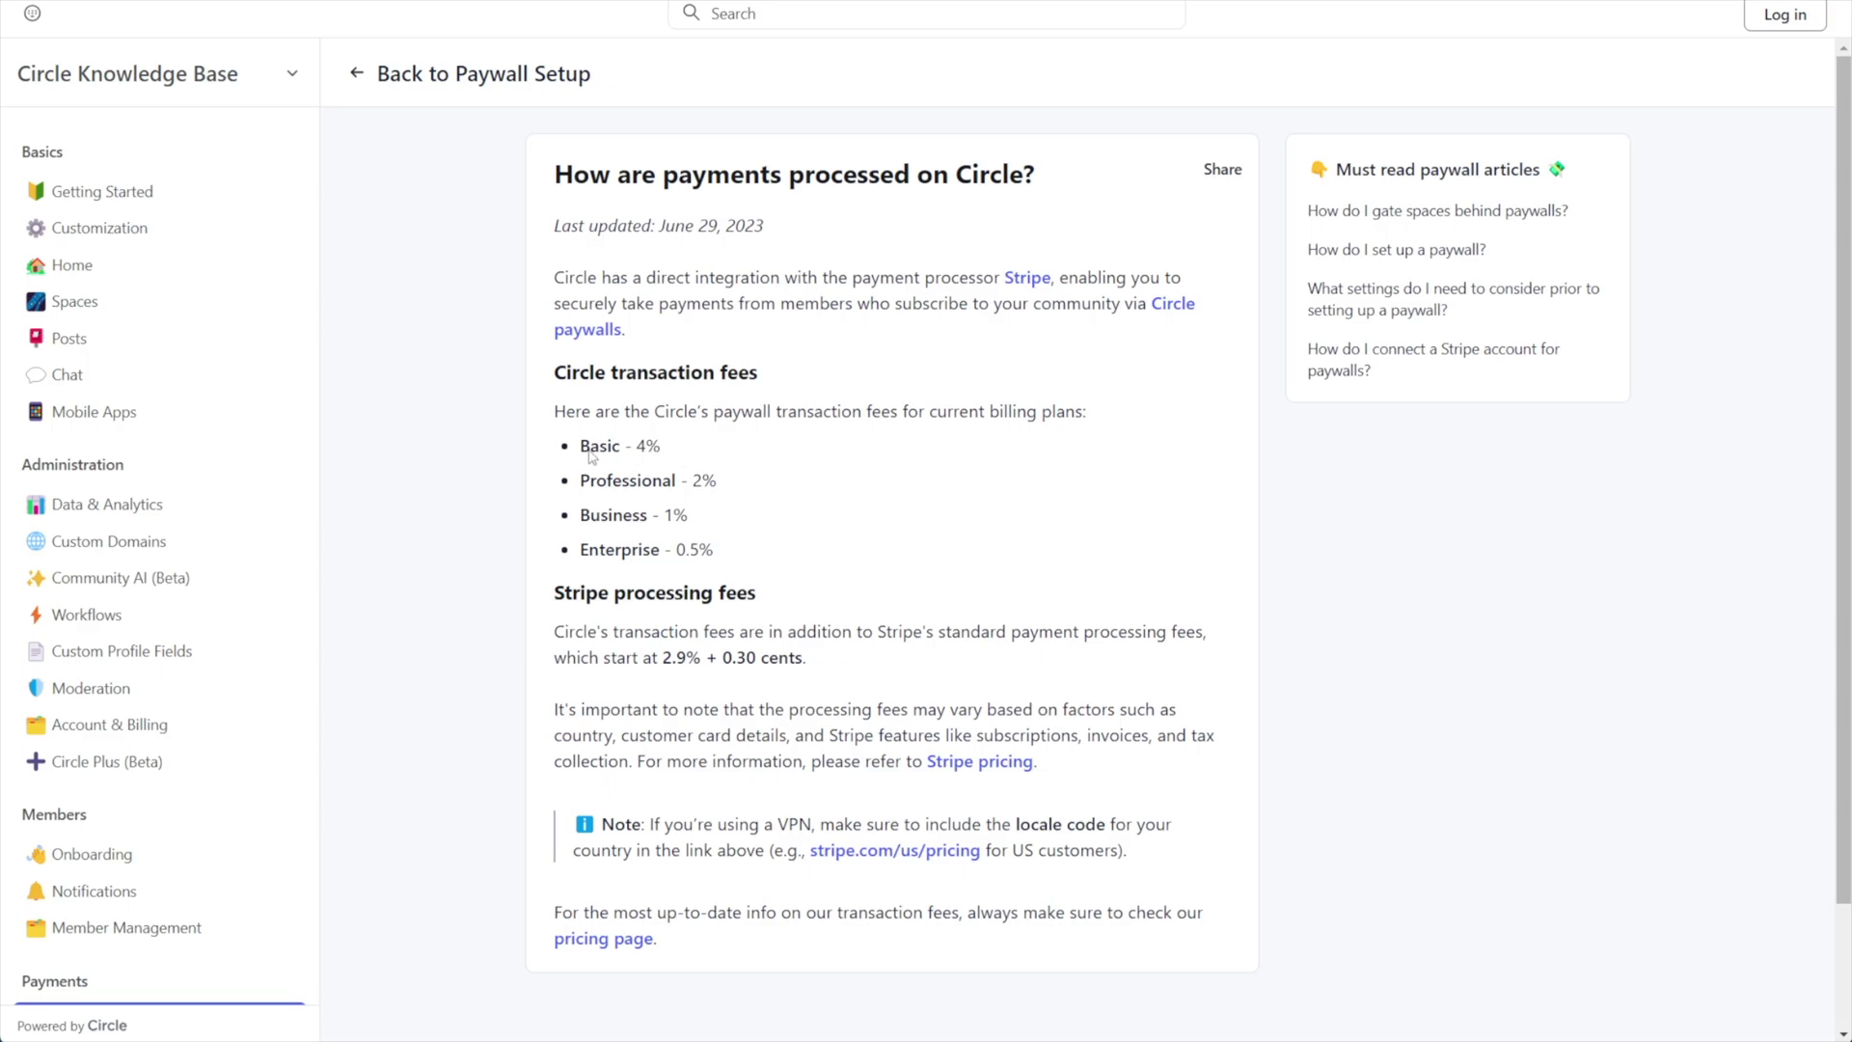
Highlight the transaction fees list, singling out the Basic 4% and Professional 2% fees.
left_click_drag(563, 378, 732, 567)
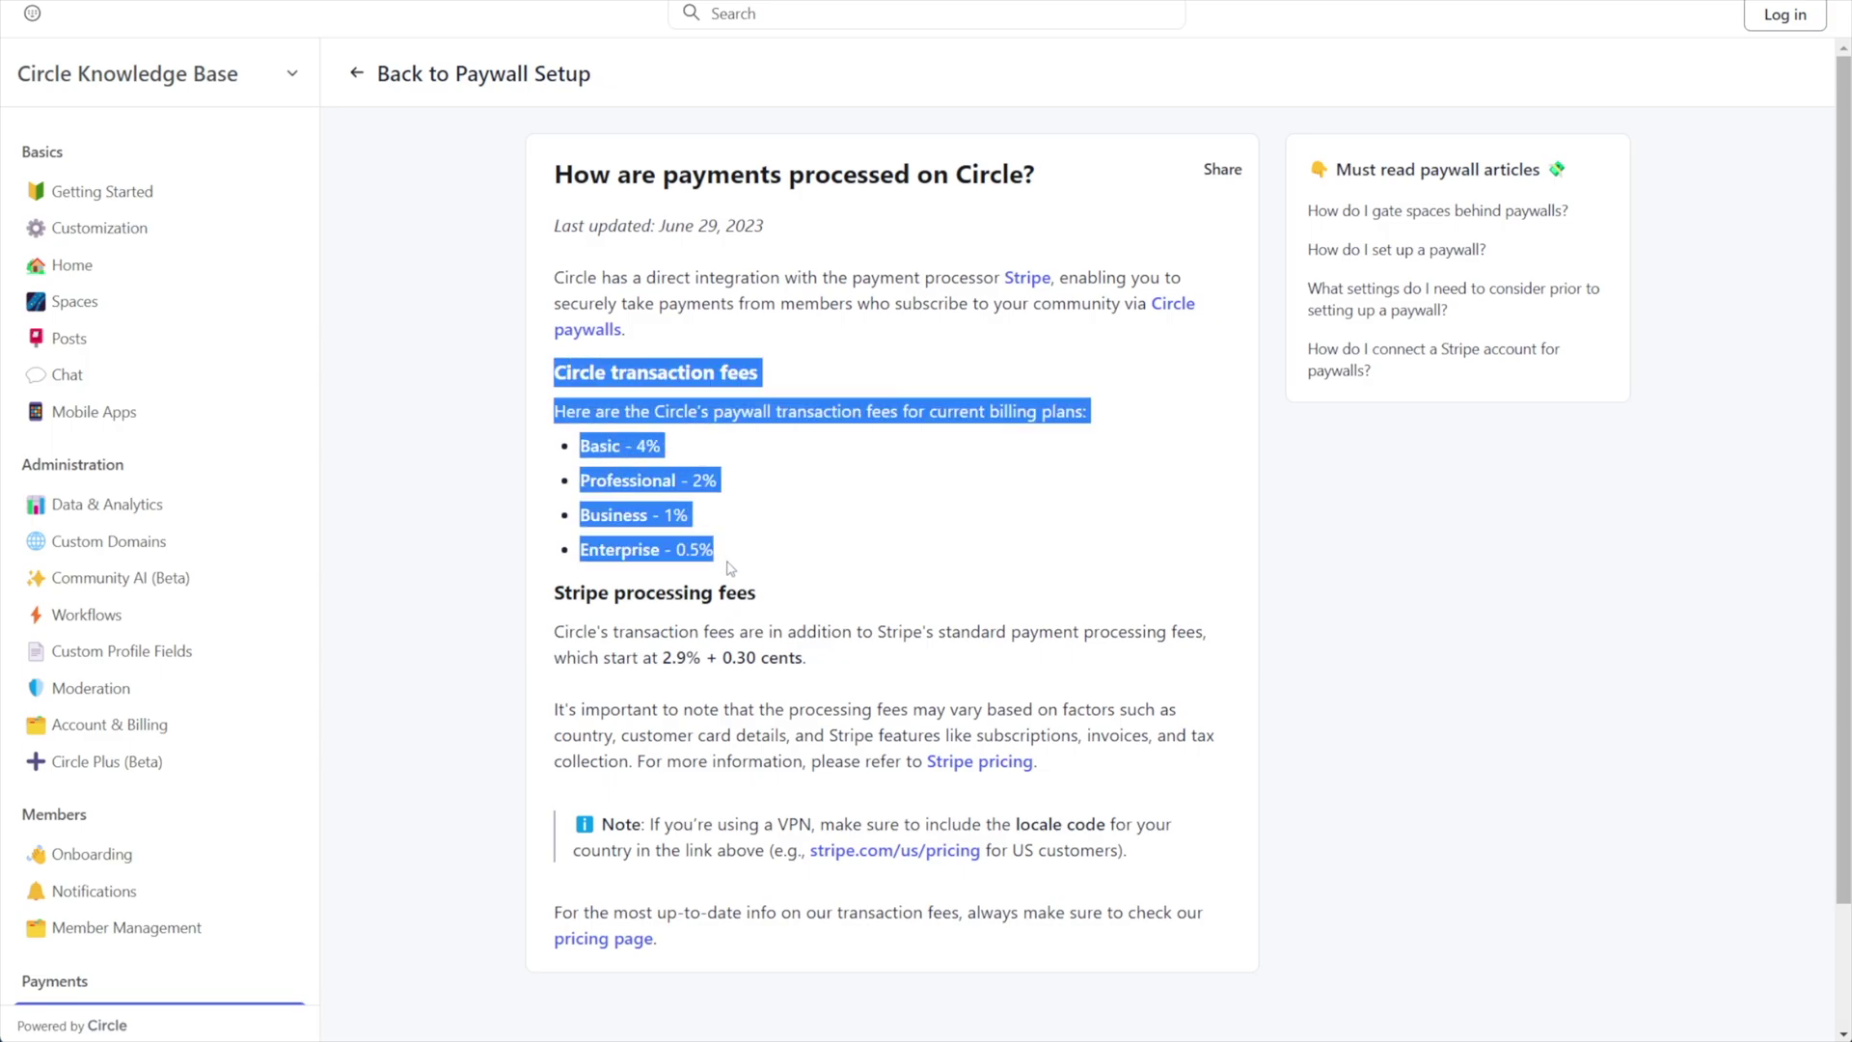
left_click(733, 528)
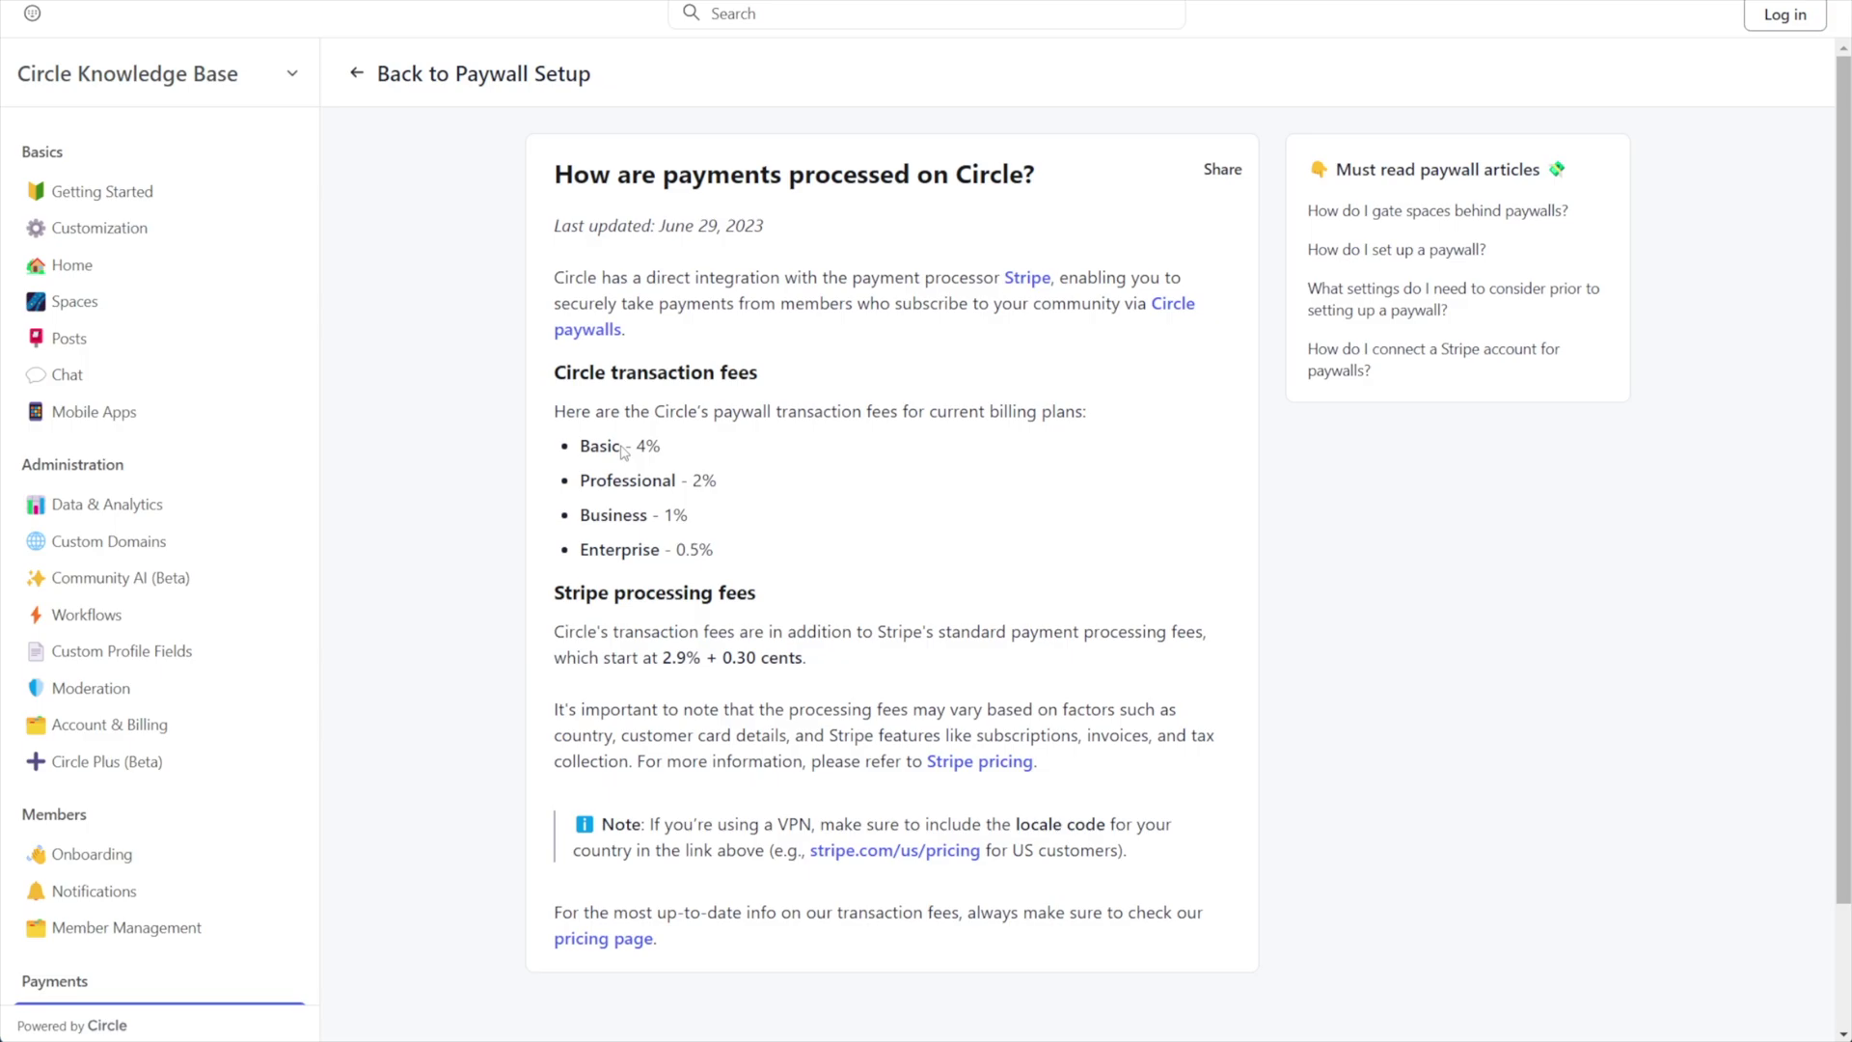
left_click_drag(555, 372, 719, 547)
left_click(754, 434)
left_click_drag(662, 445, 639, 447)
left_click_drag(589, 479, 723, 485)
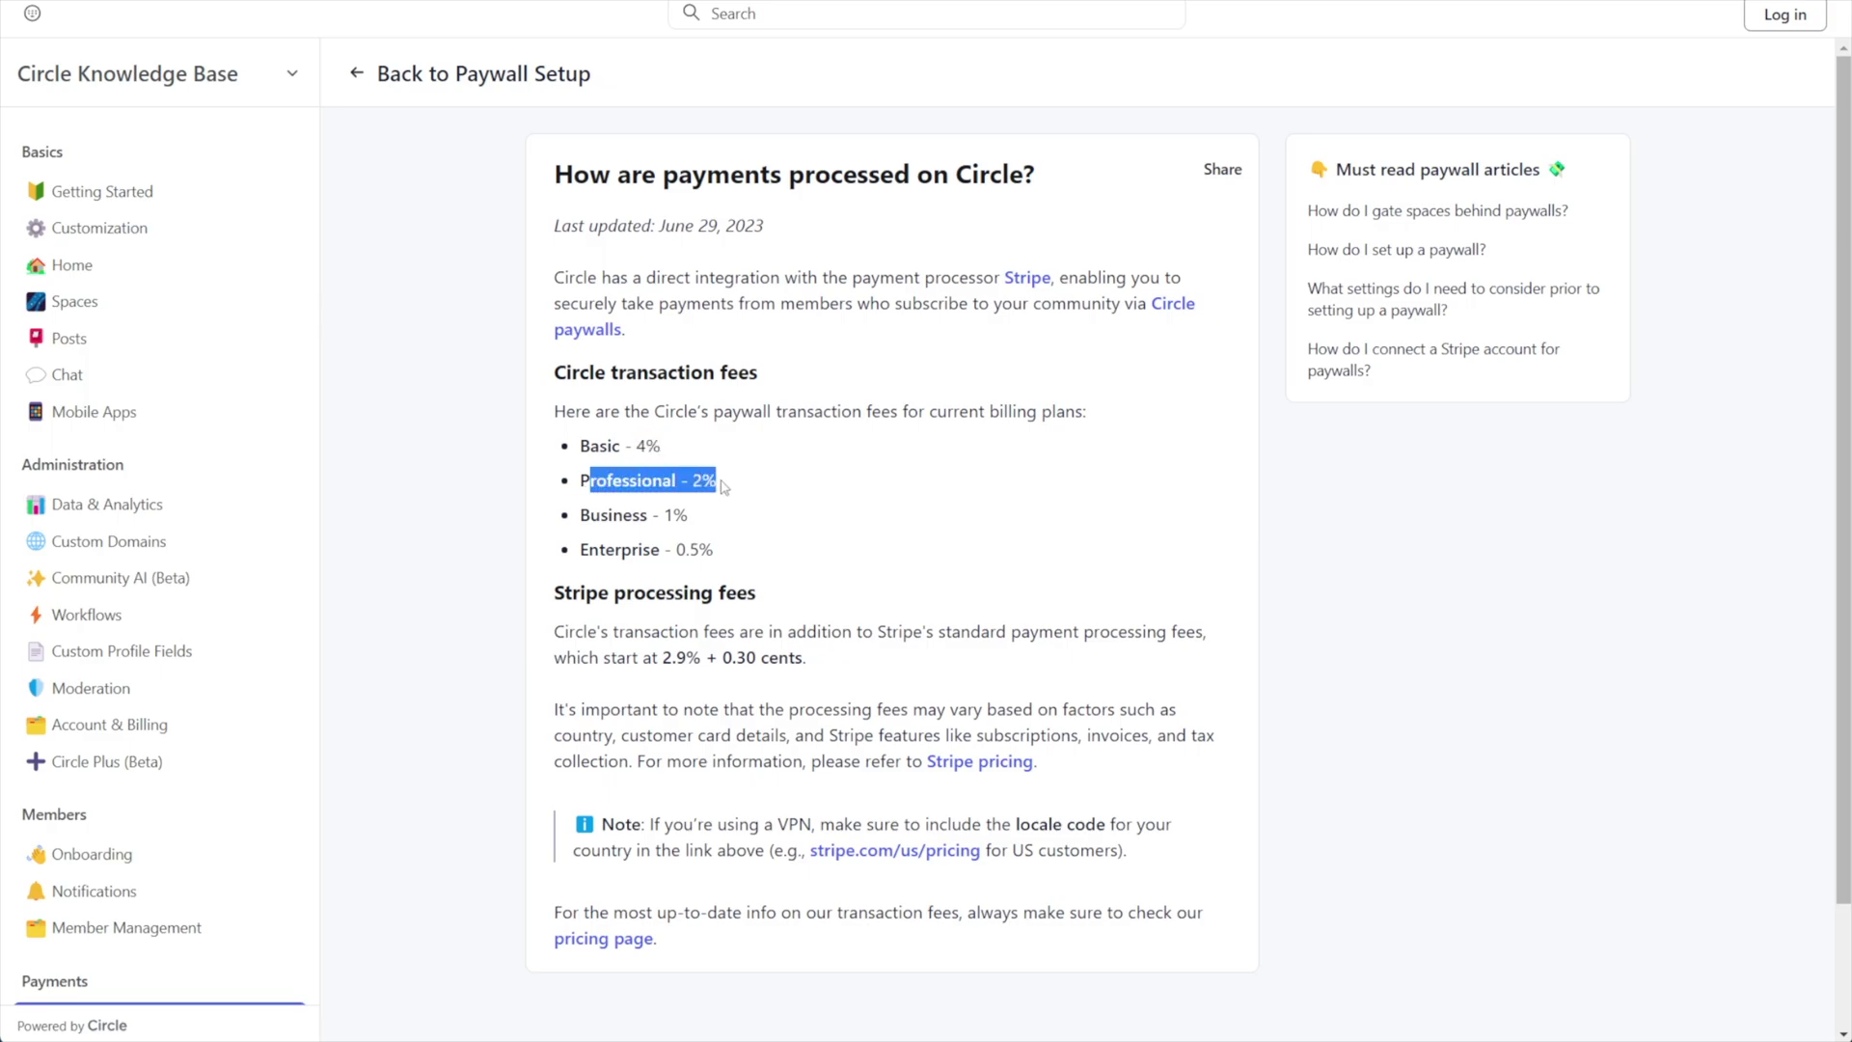
left_click(672, 676)
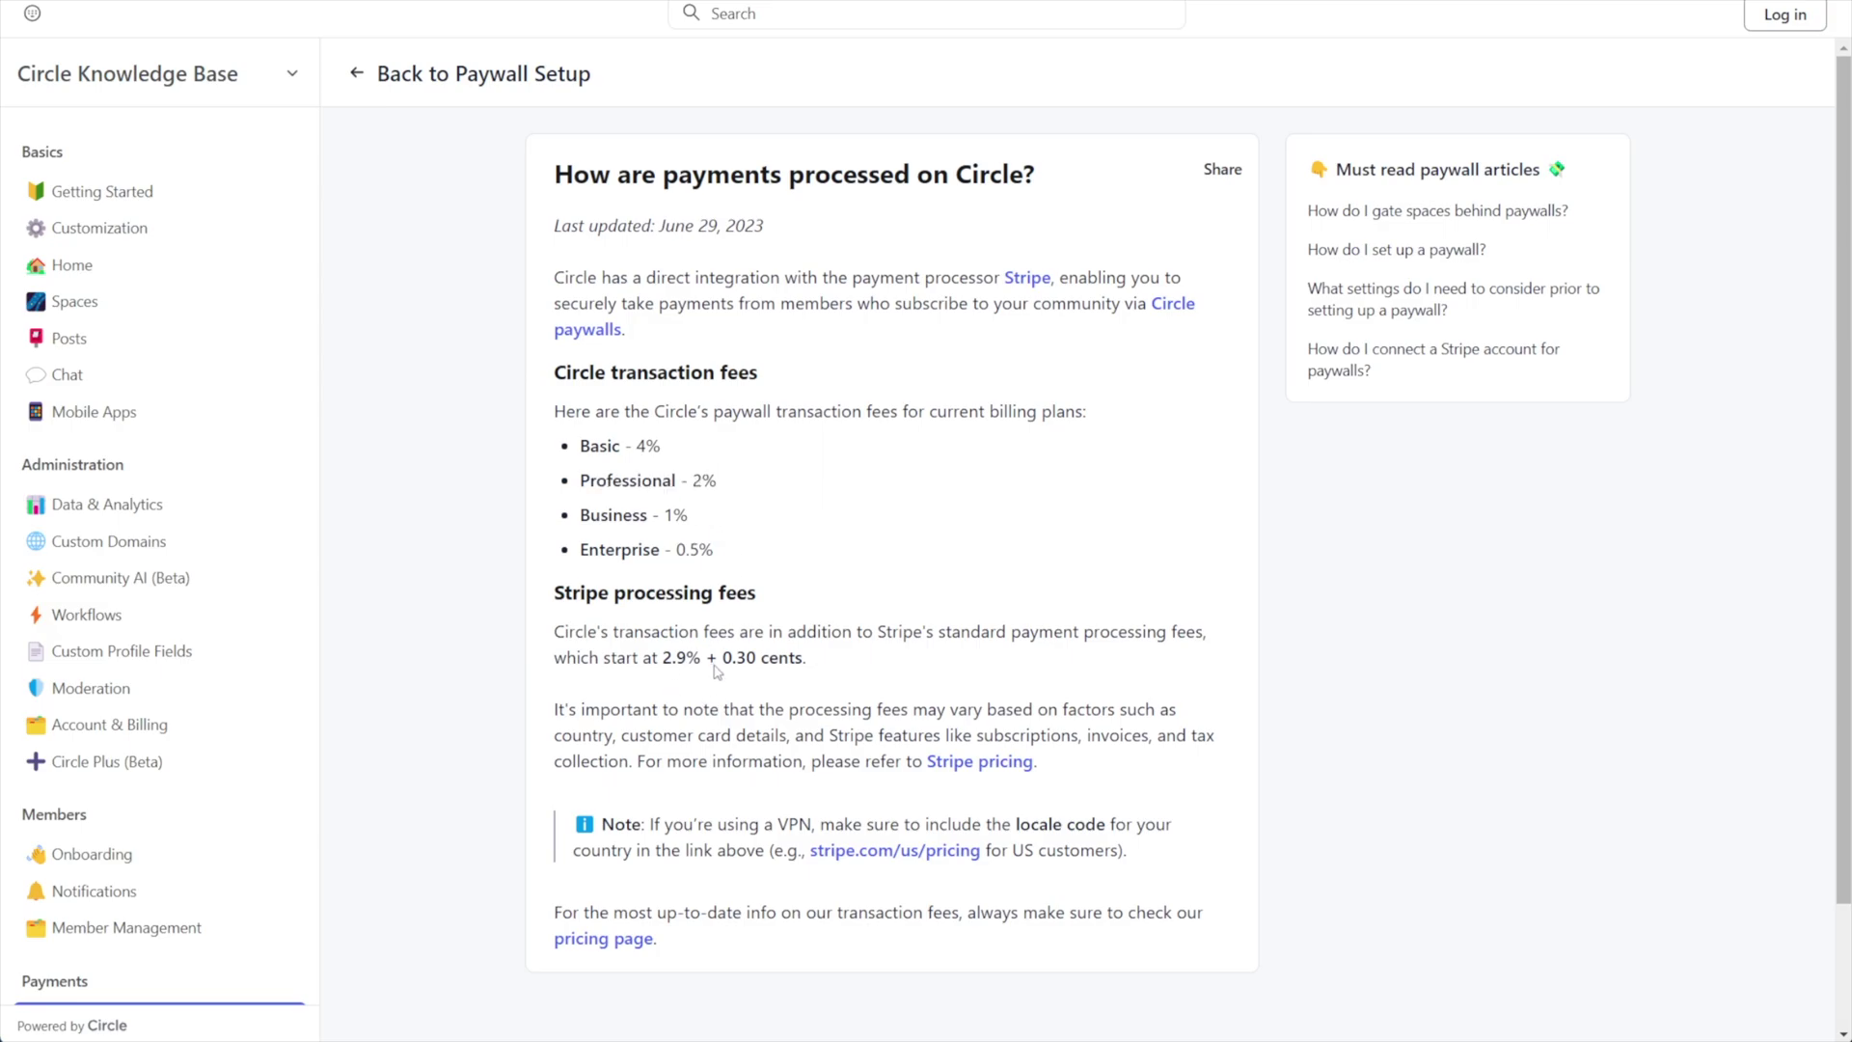
left_click_drag(730, 483, 582, 487)
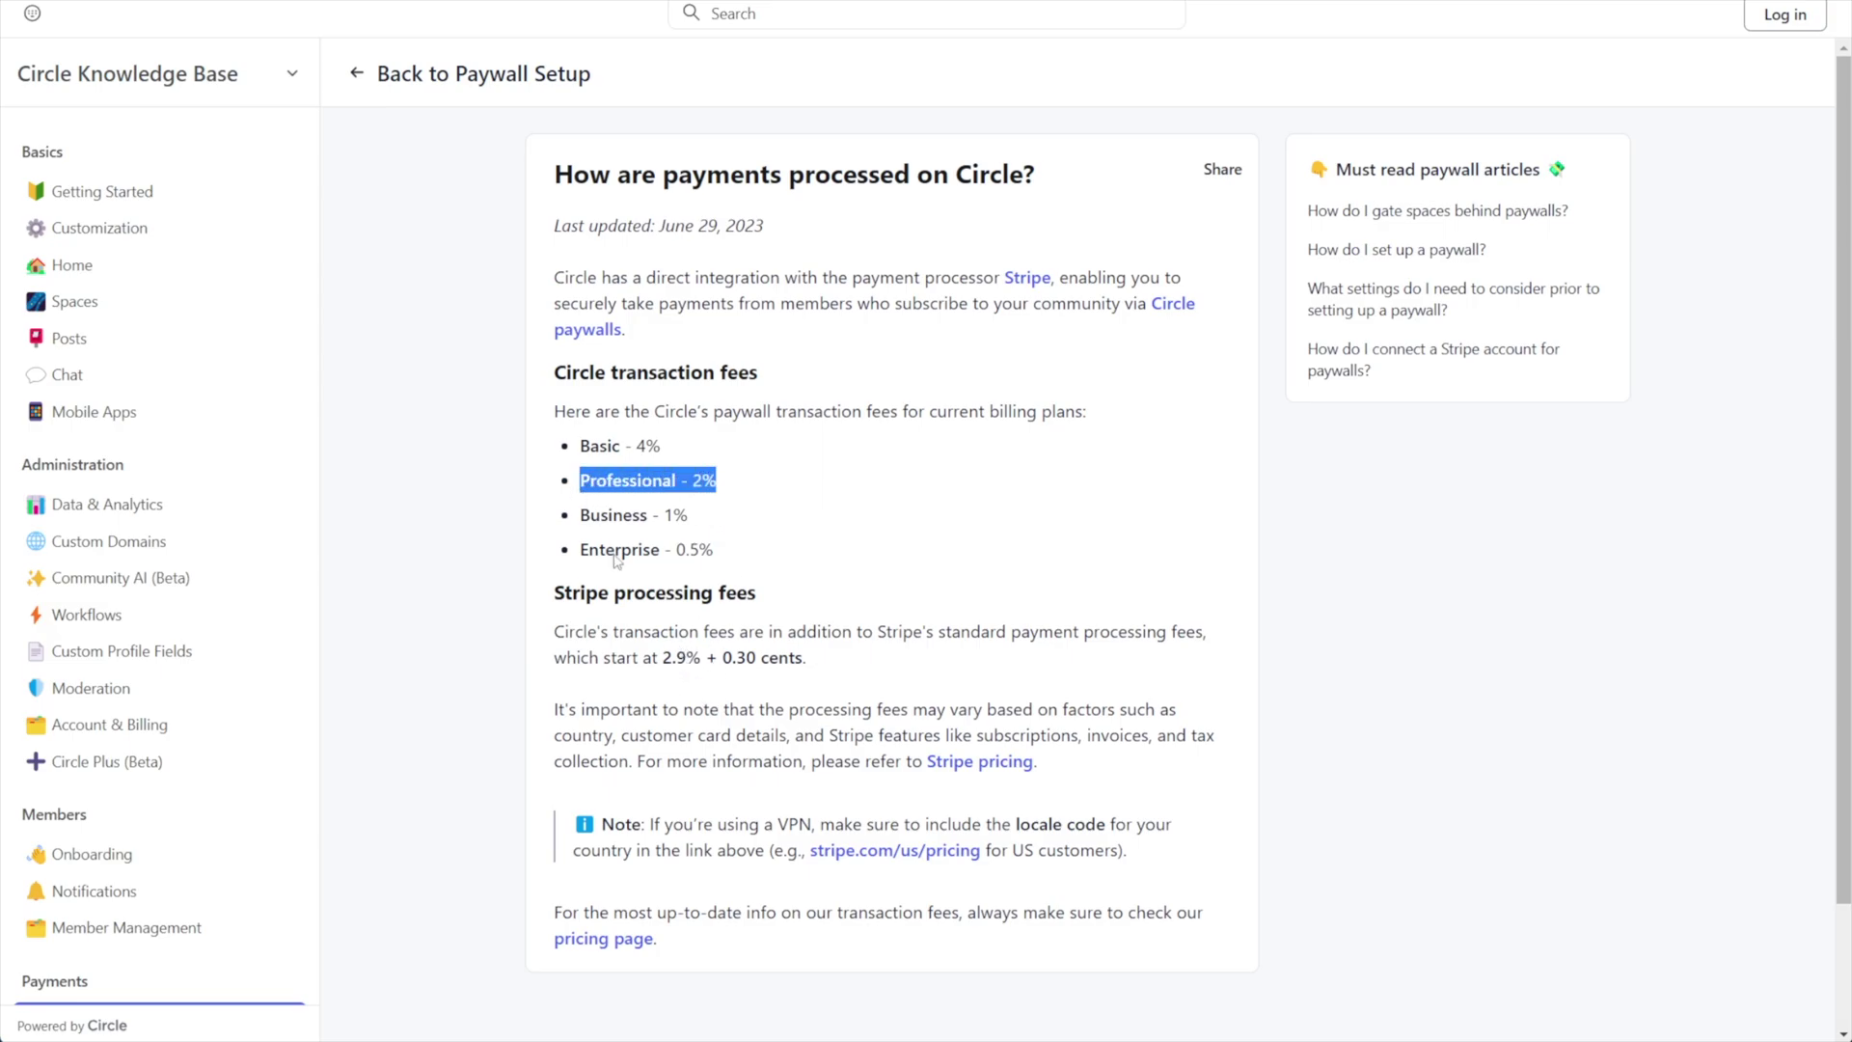
left_click(692, 666)
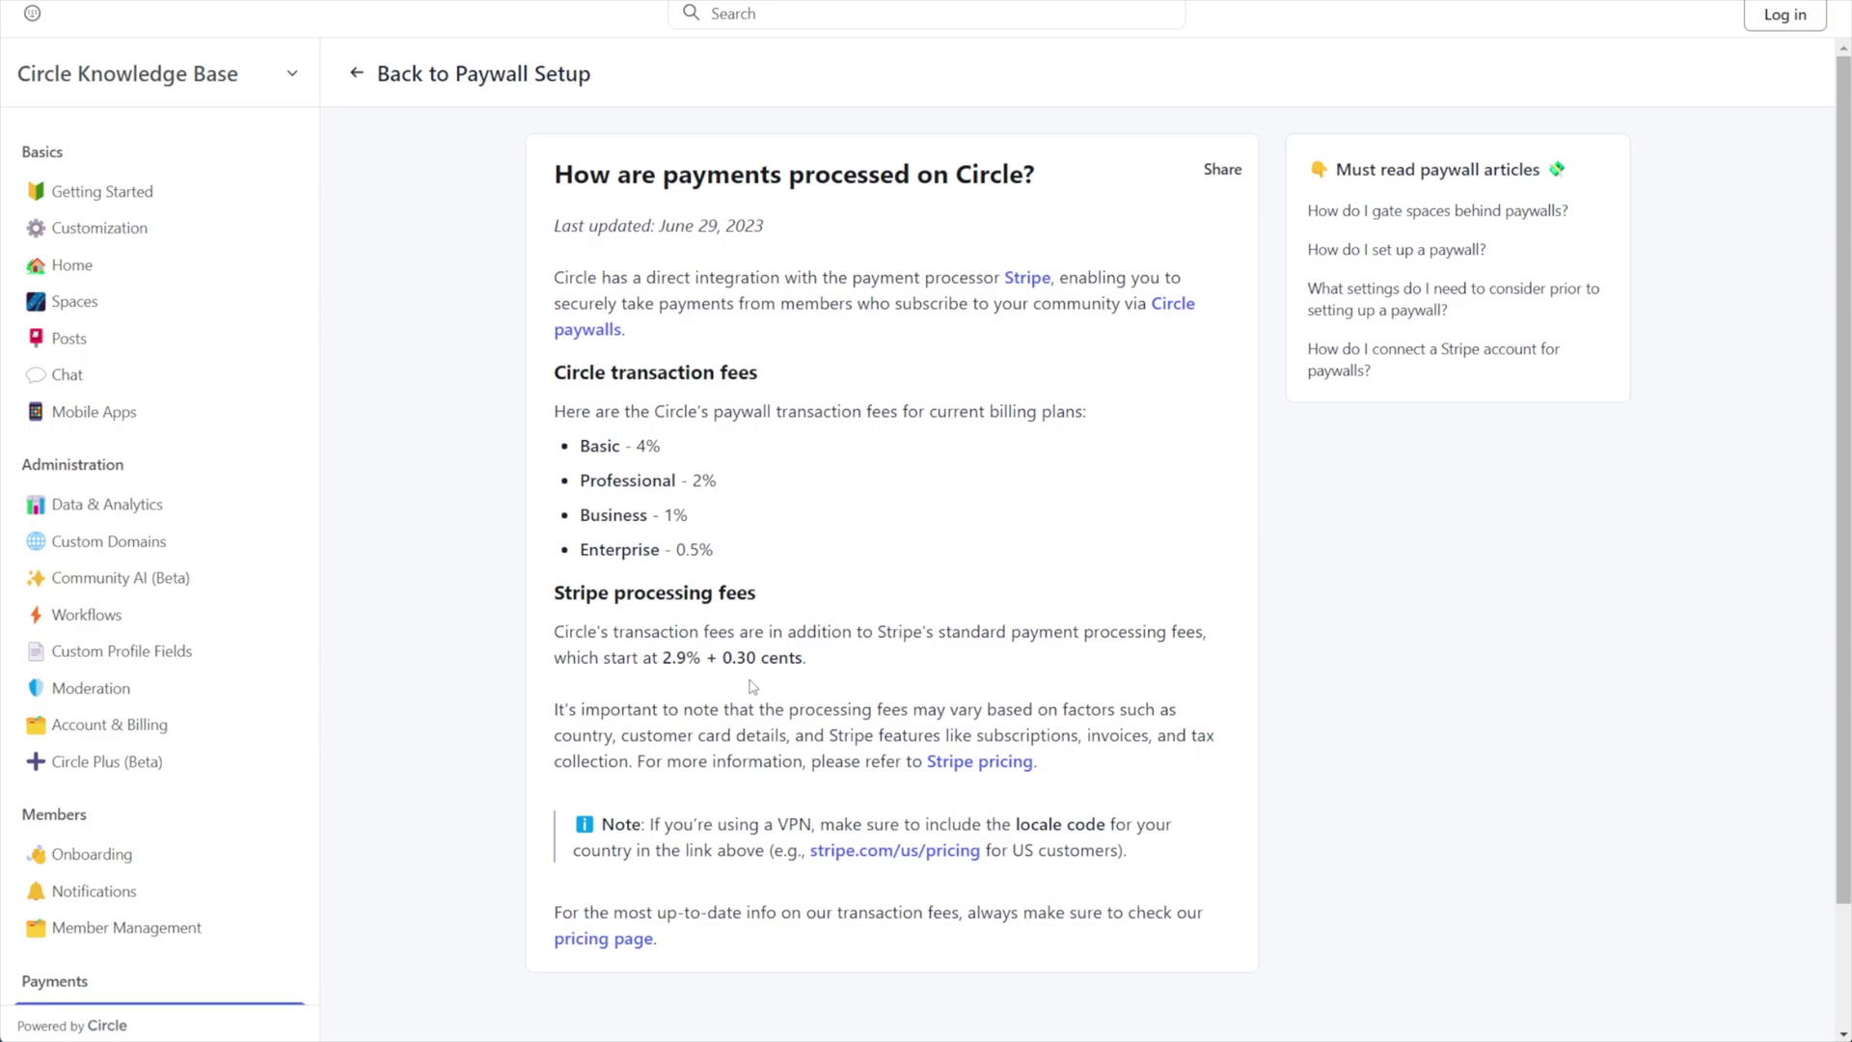